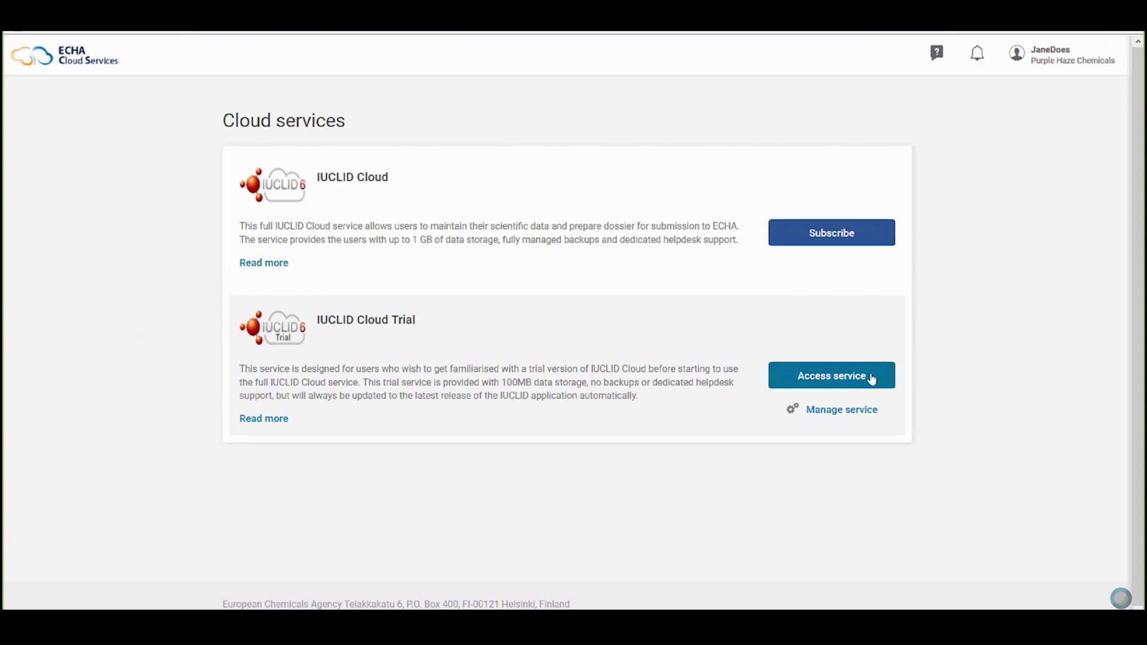
Access the IUCLID Cloud Trial service, dismiss the welcome tour and open the Substances list.
click(871, 378)
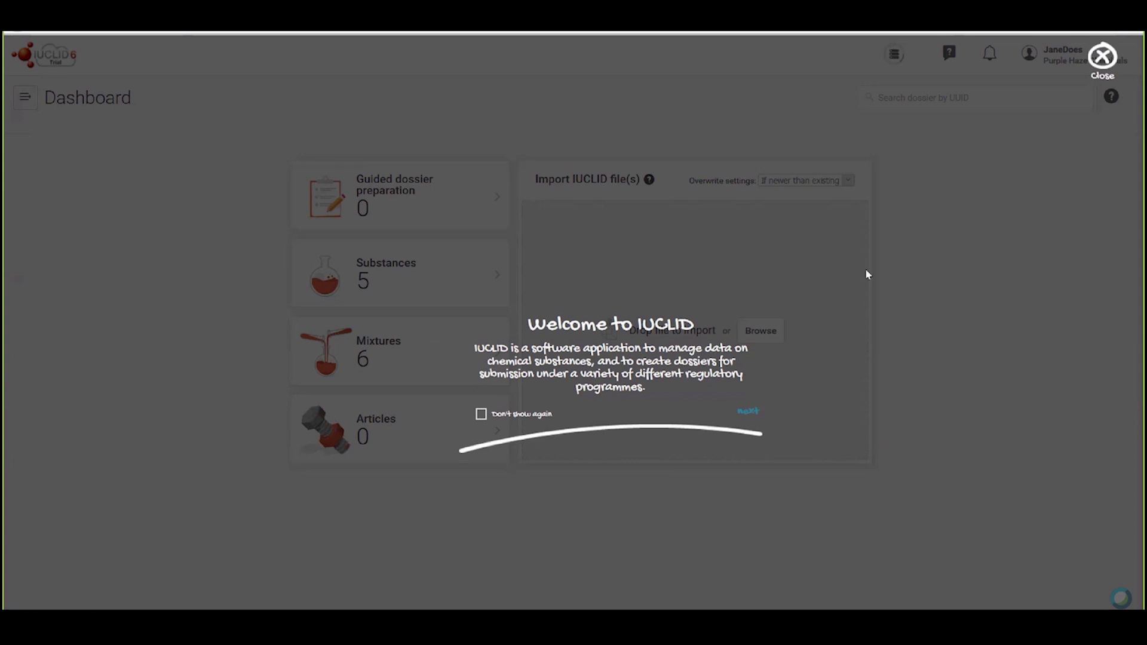
click(1101, 60)
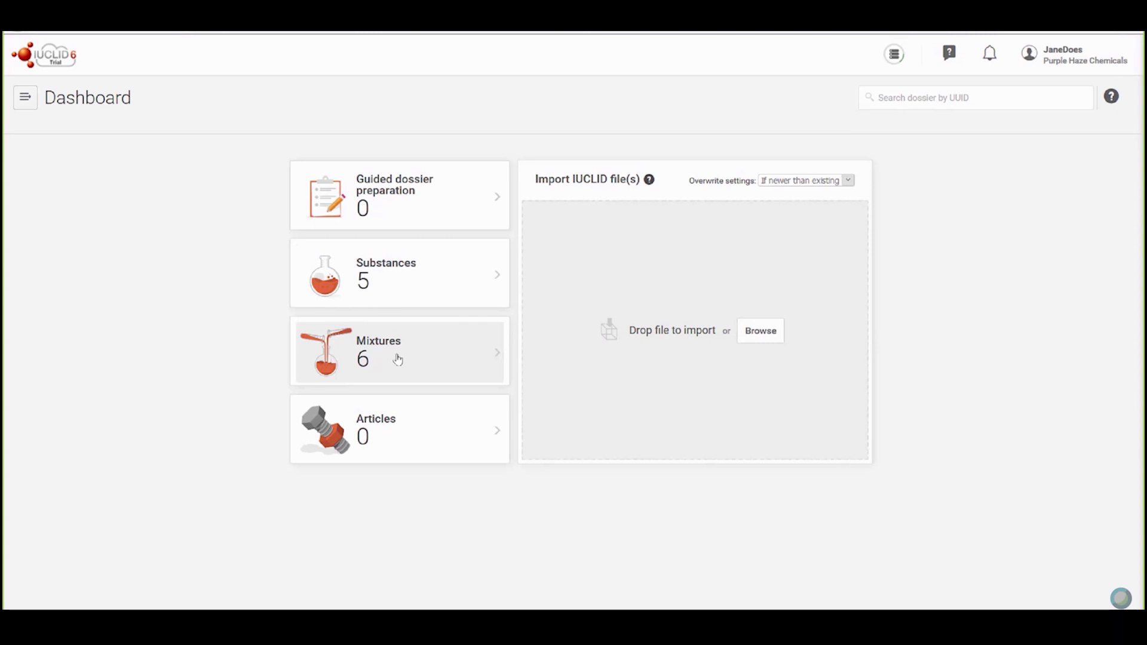
click(427, 275)
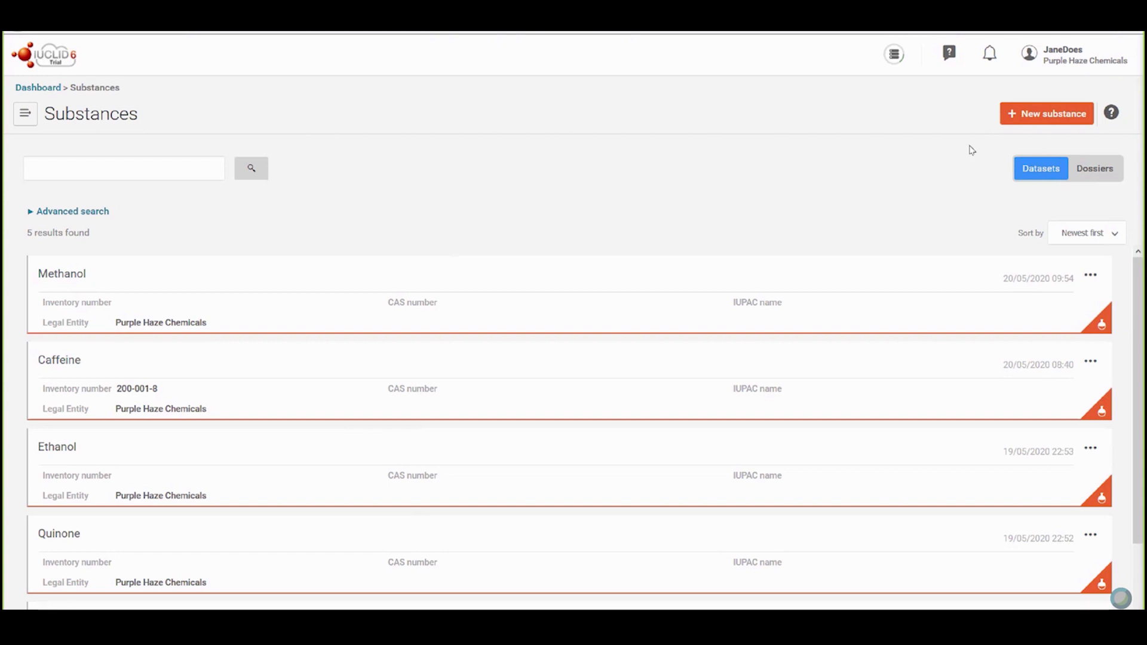
Create a new substance named "Perfume GPI#1" and open its dataset, closing the introductory tour.
click(1066, 119)
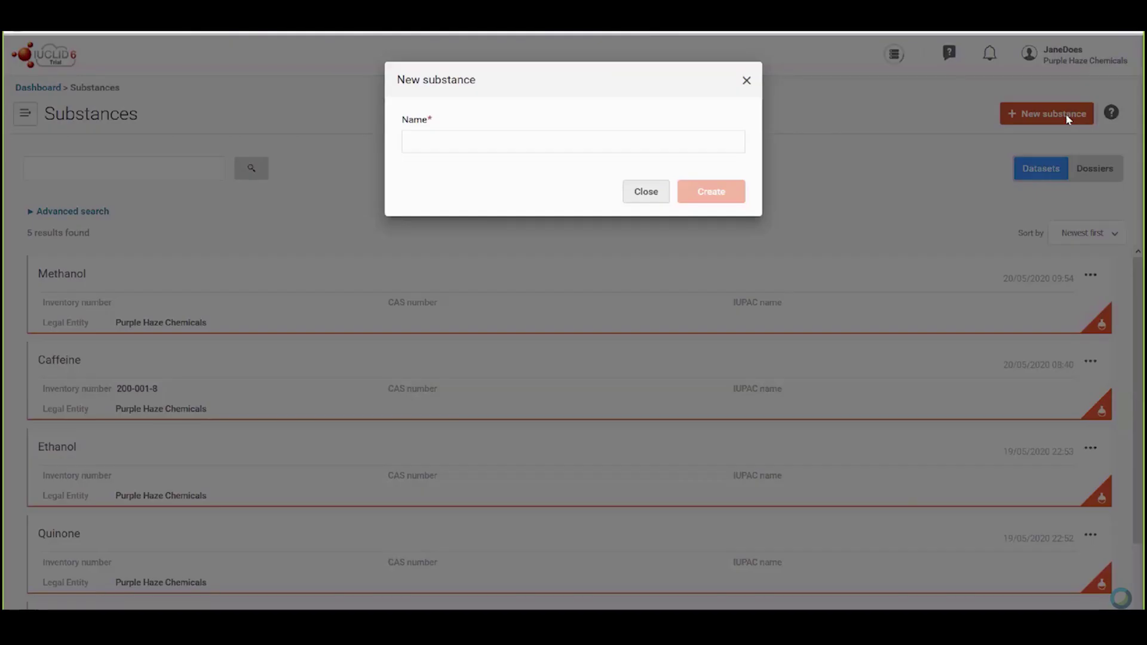
click(616, 141)
text(Perfume)
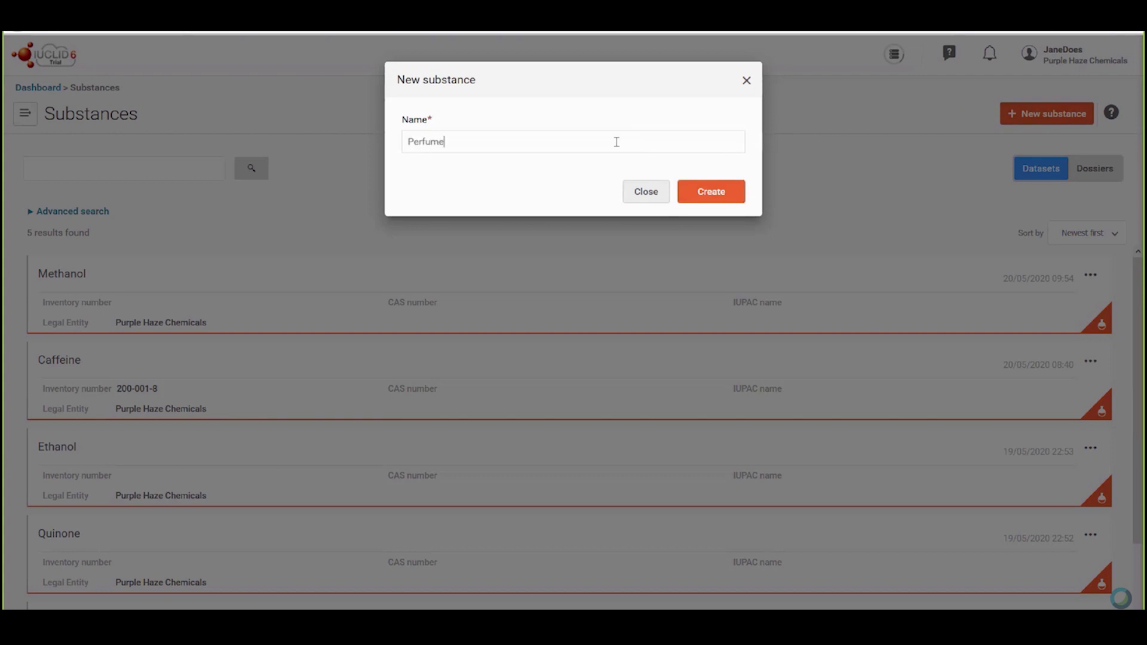
text( GPI#1)
click(708, 193)
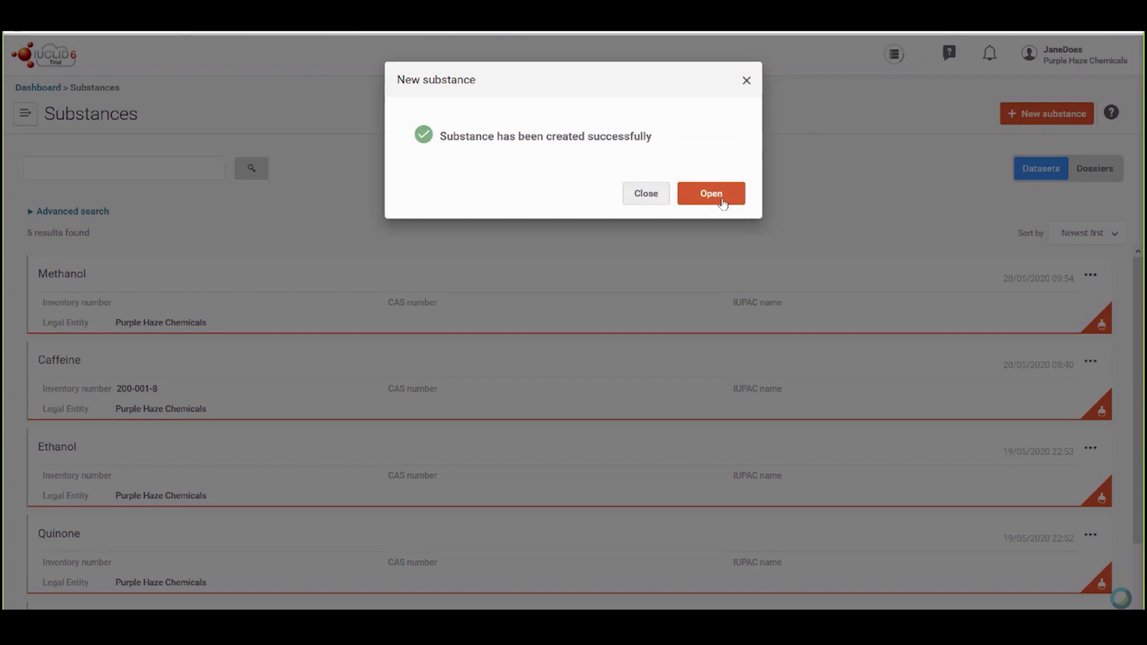
click(722, 203)
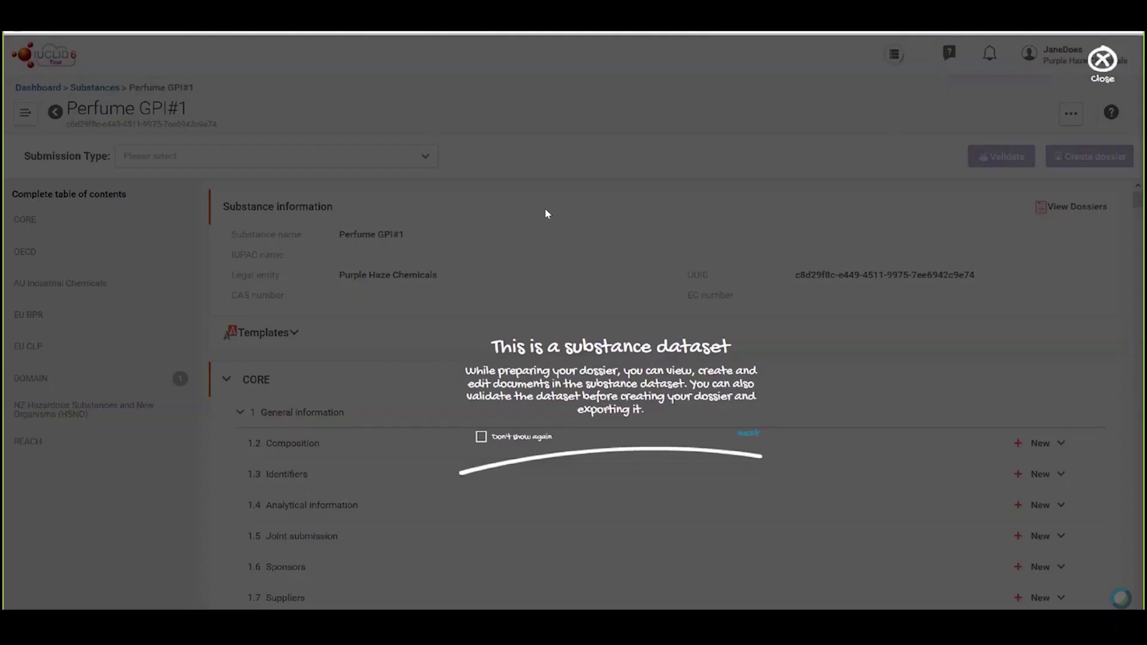
click(1102, 60)
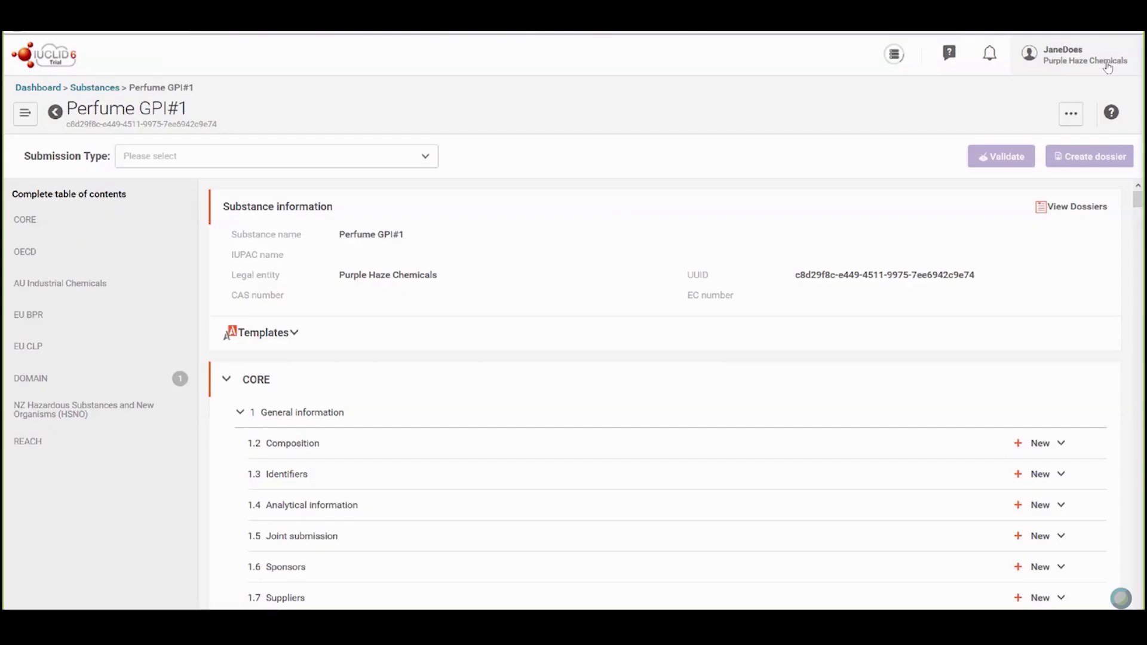
Set the submission type of the Perfume GPI#1 dataset to "CLP Poison centres notification (substance information)".
scroll(645, 236, down, 1)
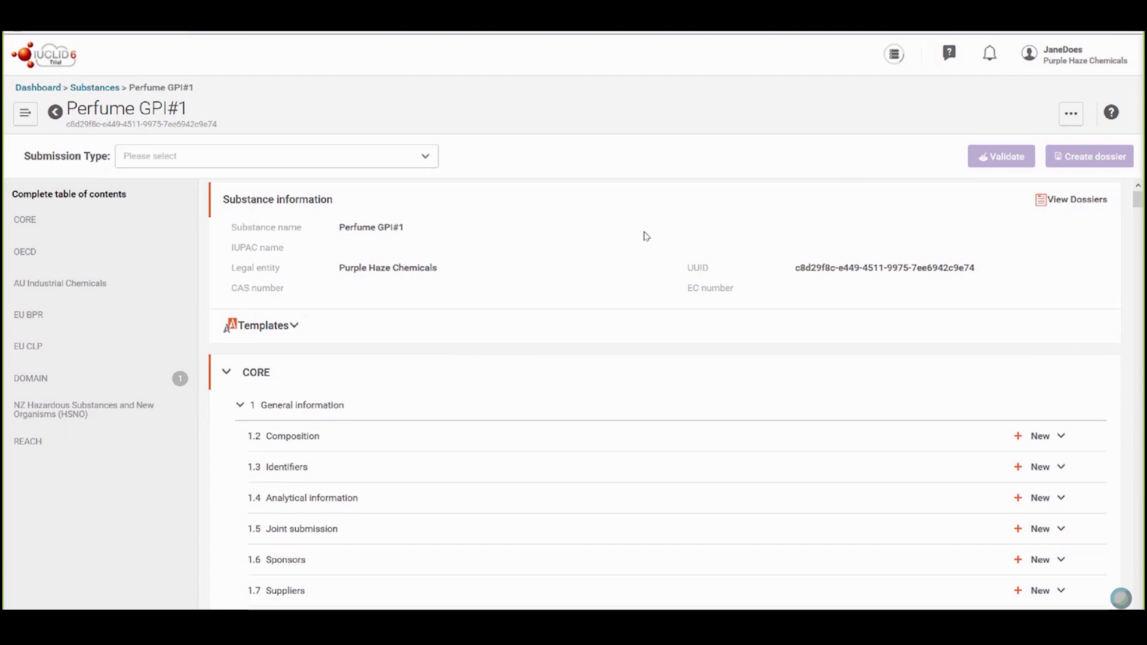
scroll(645, 237, down, 8)
scroll(639, 239, up, 7)
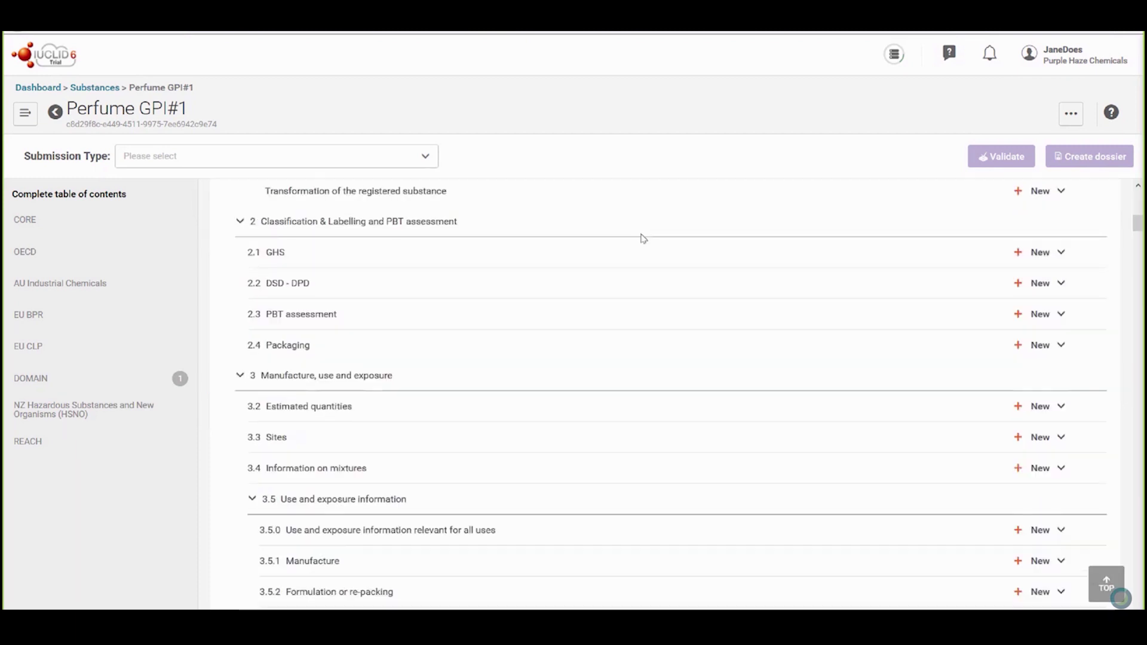
scroll(638, 236, up, 2)
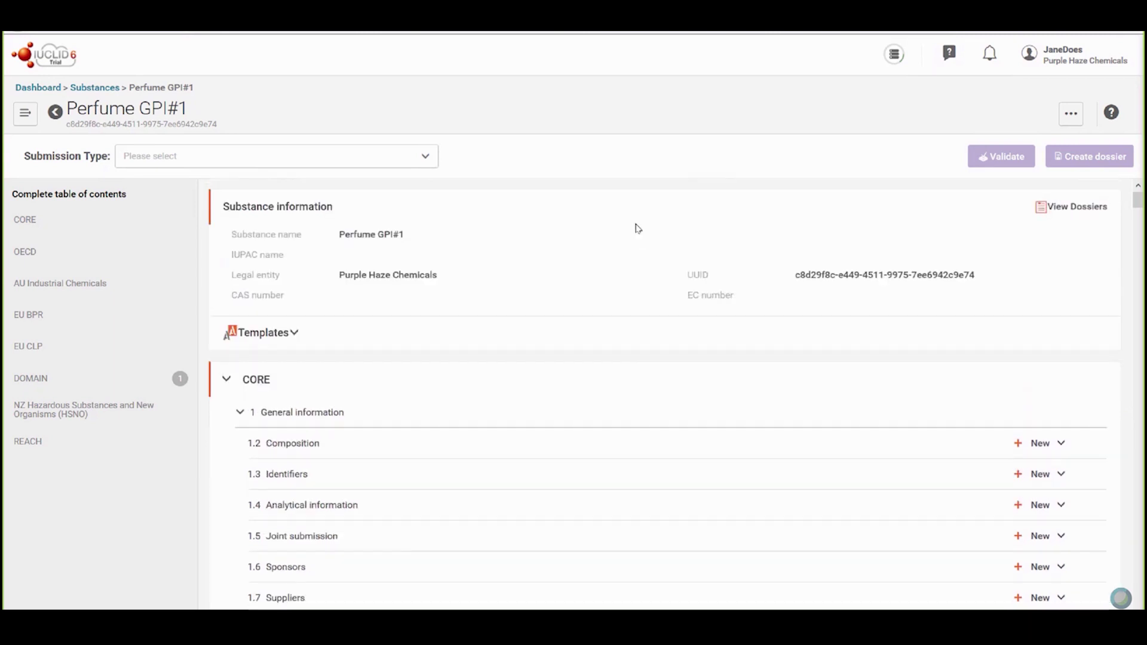
click(382, 158)
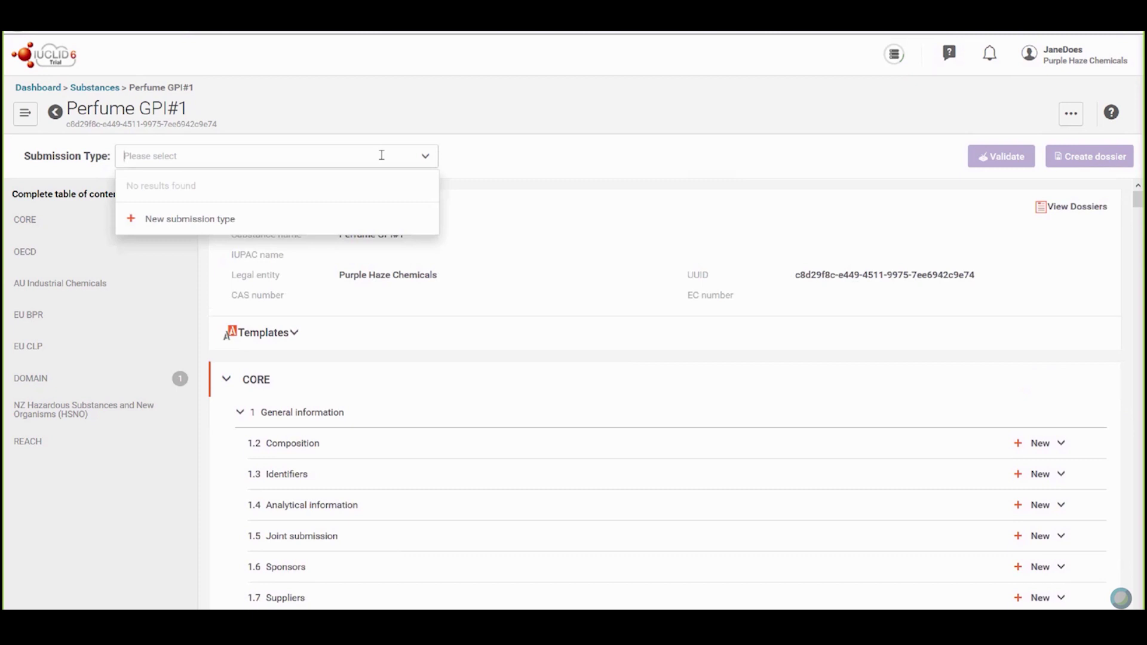
click(362, 221)
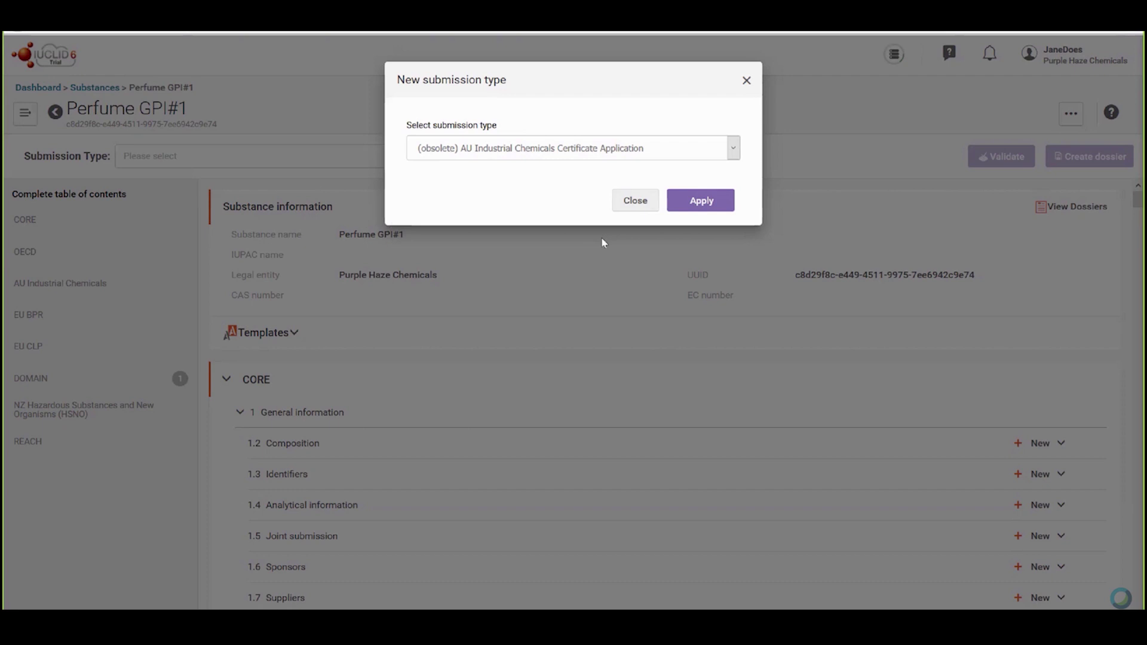
click(687, 148)
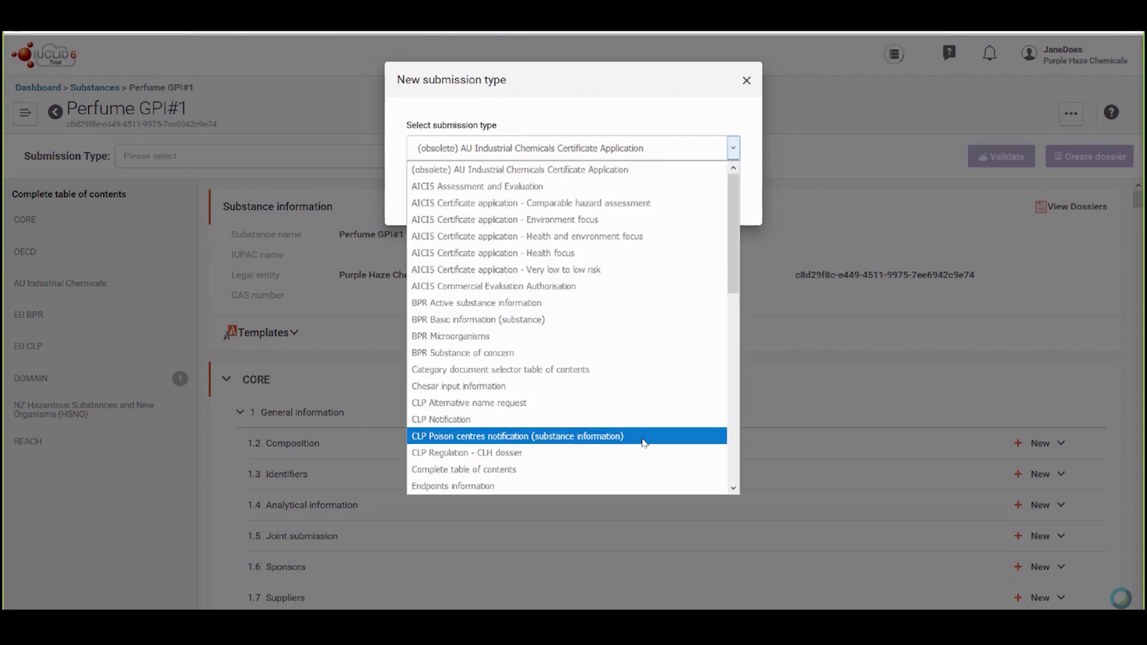
click(644, 436)
click(709, 202)
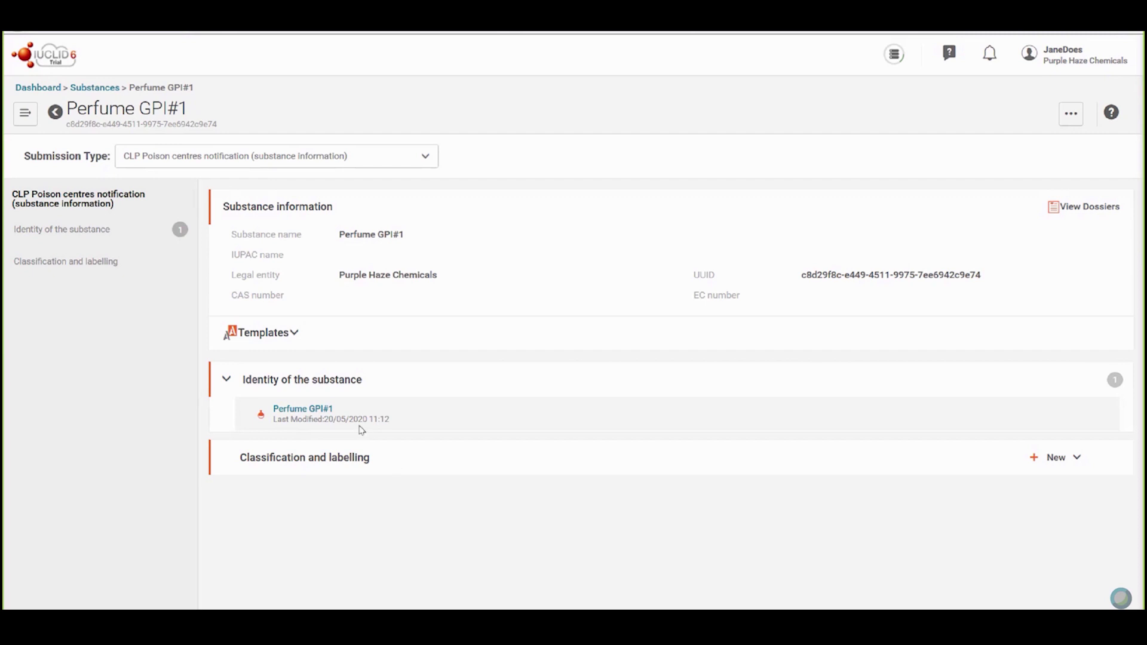
Add a Classification and labelling document to Perfume GPI#1, marked as Not classified, and save it.
click(320, 409)
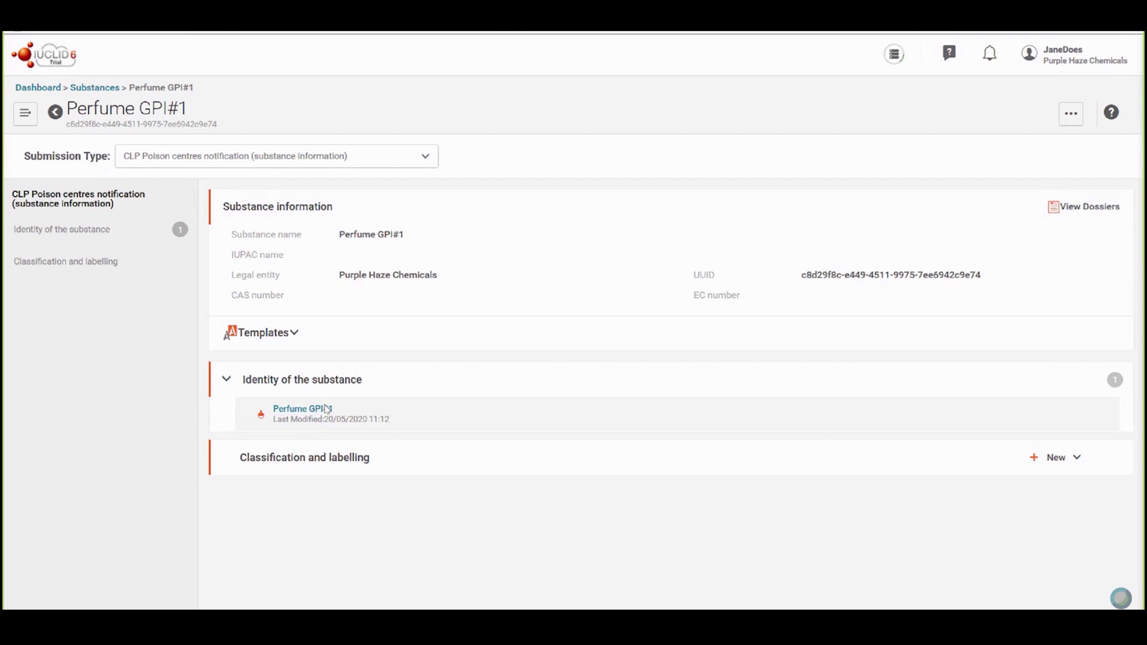
click(1061, 465)
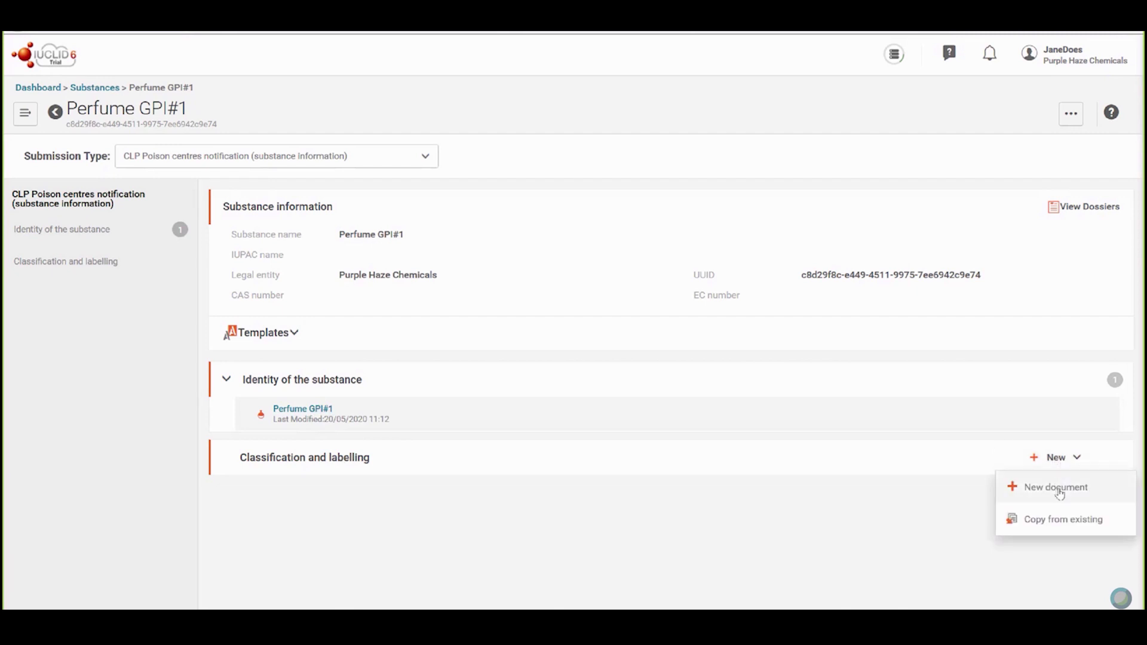
click(1060, 490)
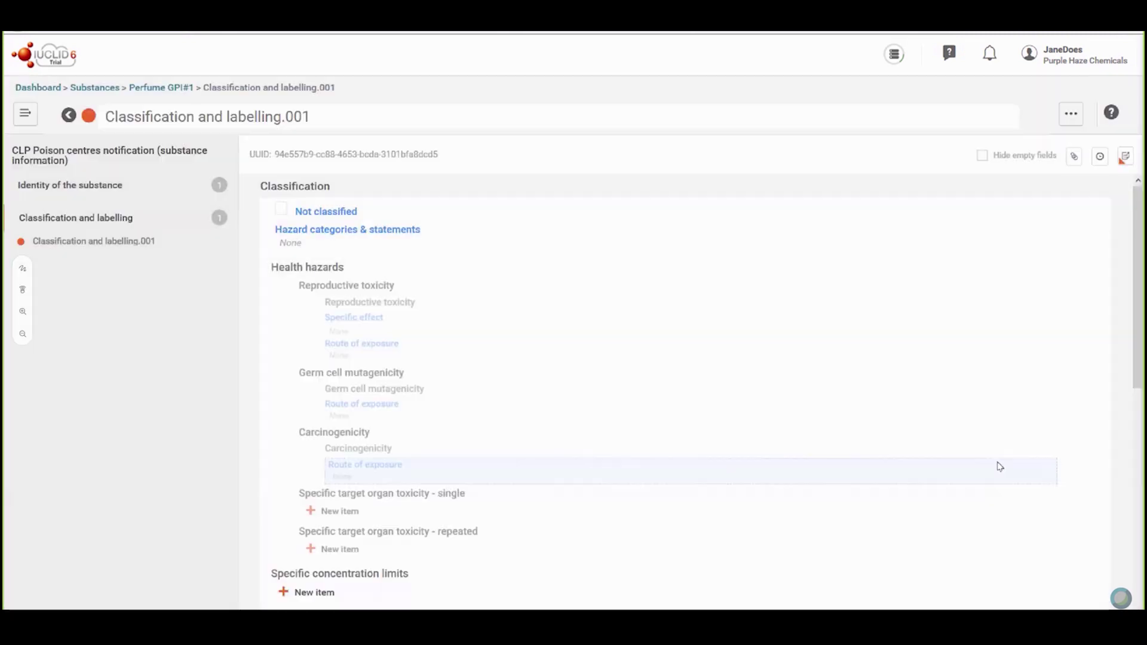
click(356, 211)
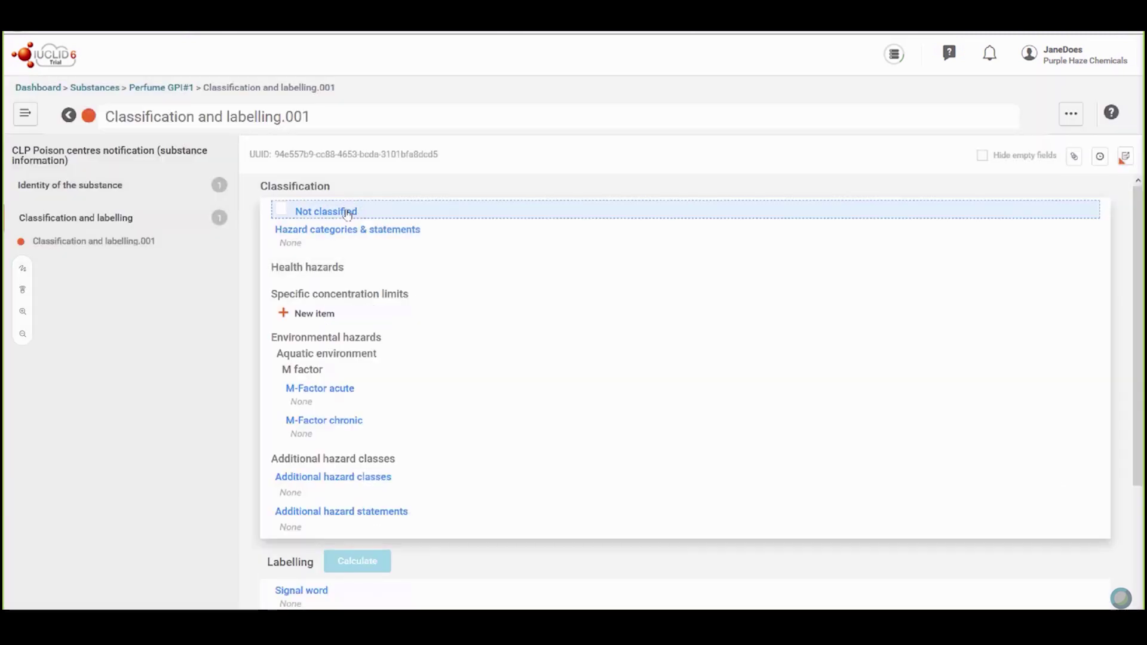
click(281, 210)
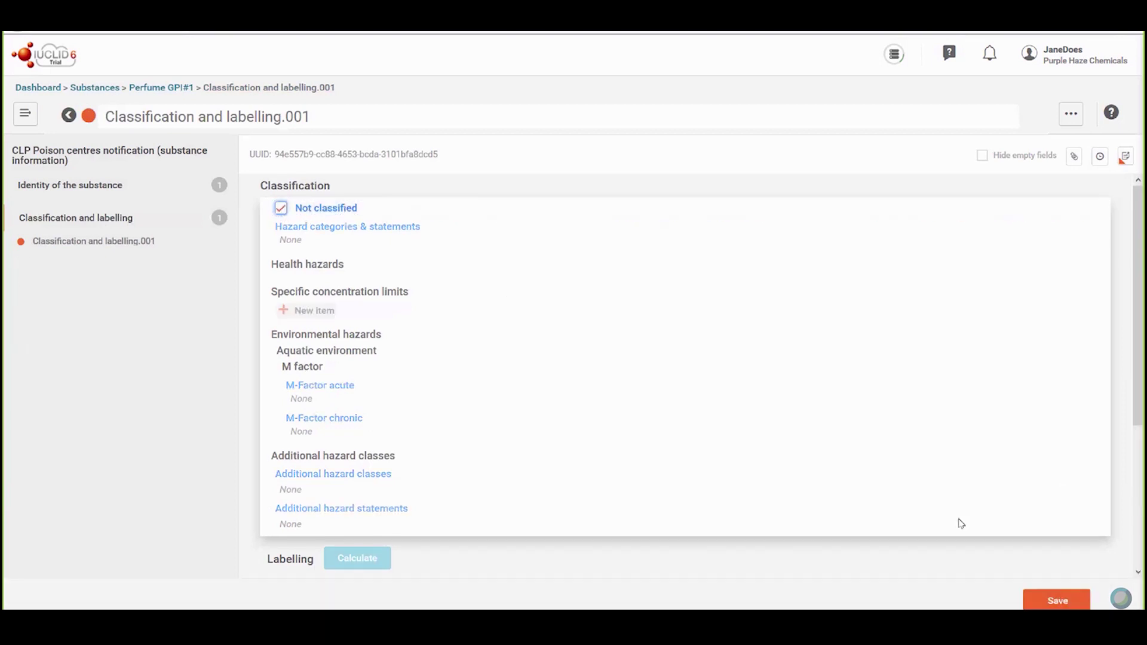
click(1056, 601)
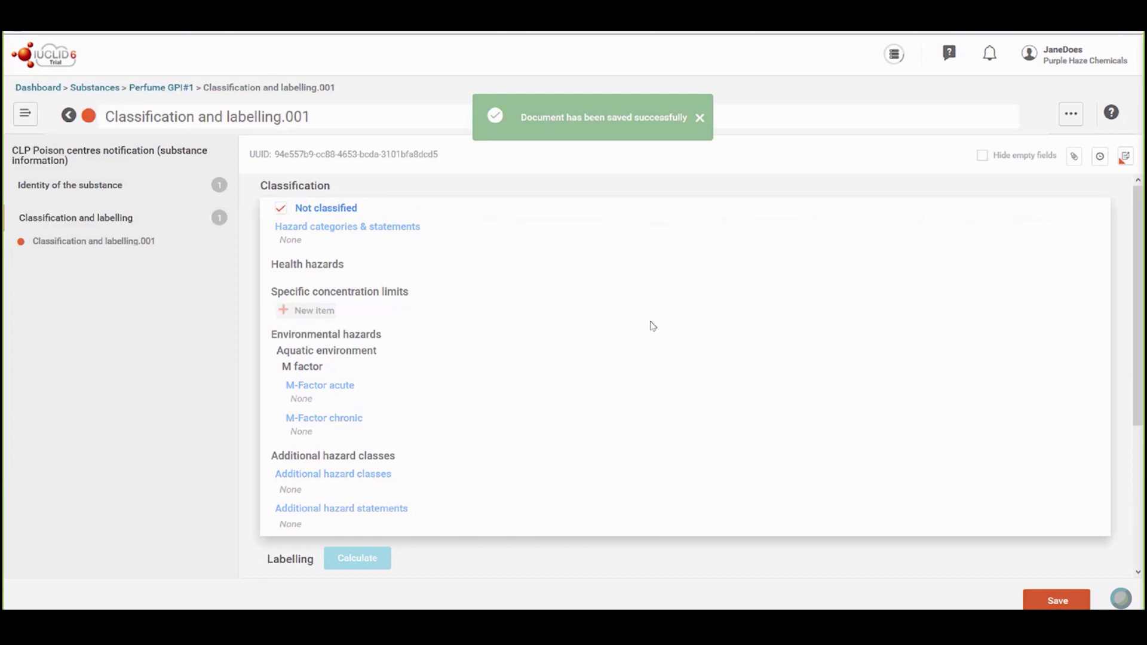
click(69, 118)
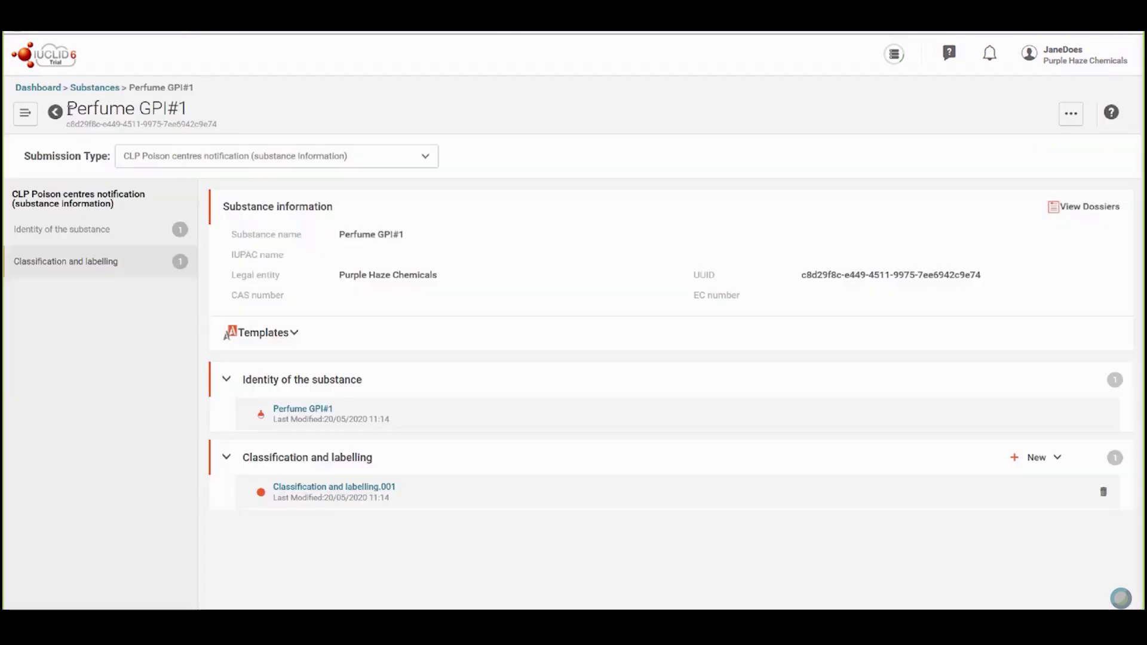
Clone the Methanol dataset from the Substances list and view the cloned dataset.
click(54, 113)
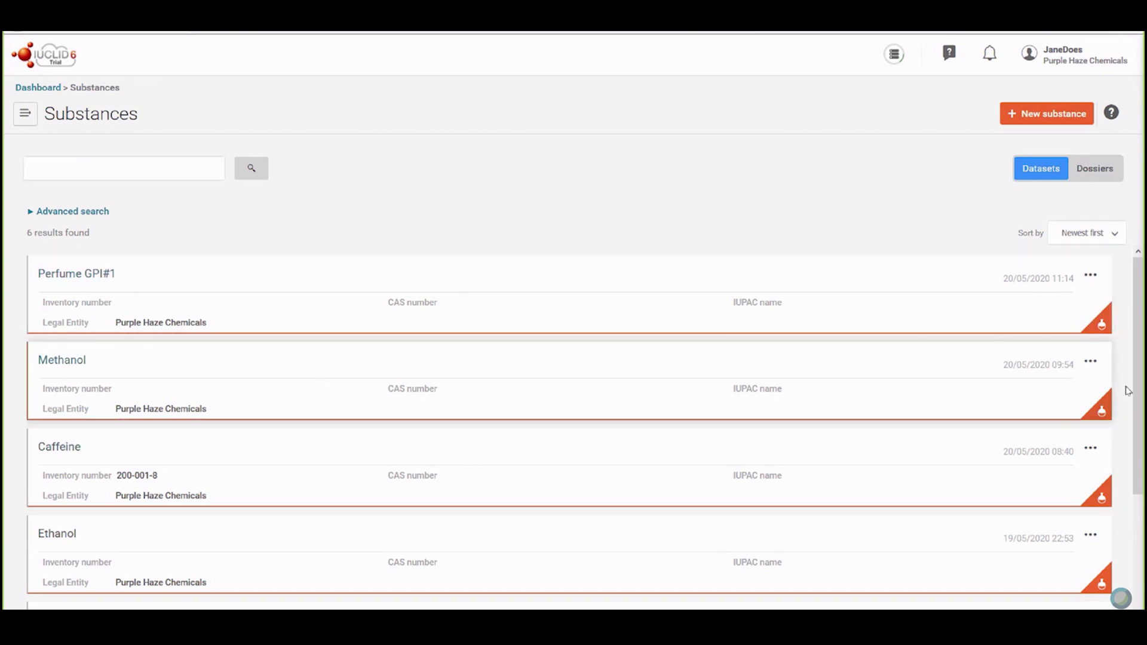
click(1090, 365)
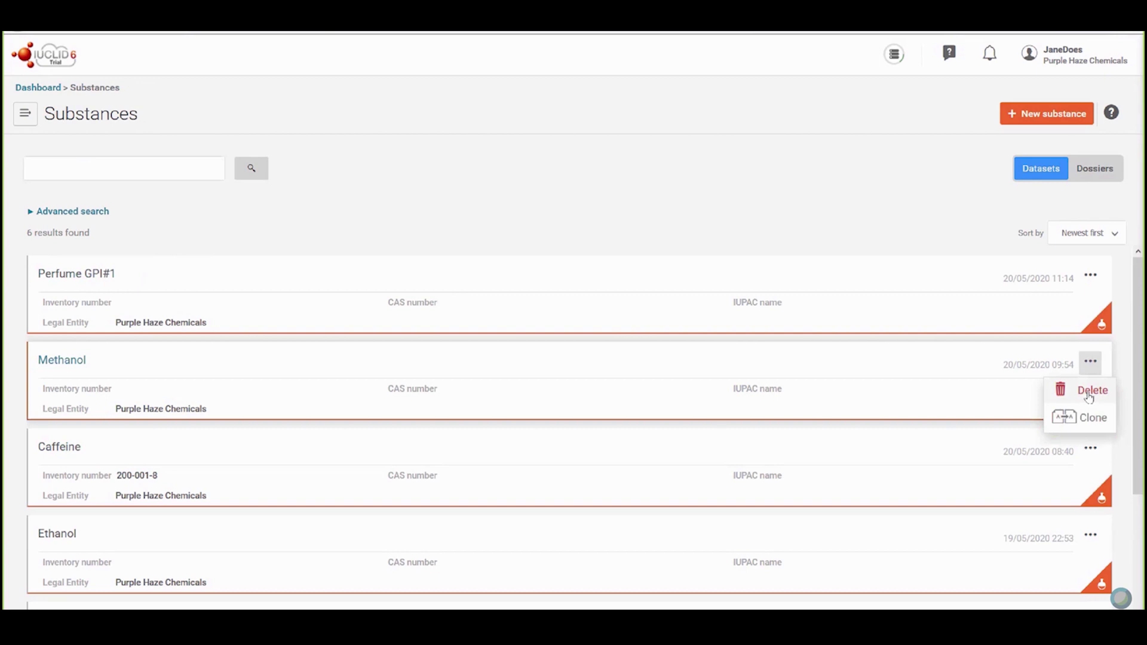
click(1090, 424)
click(724, 195)
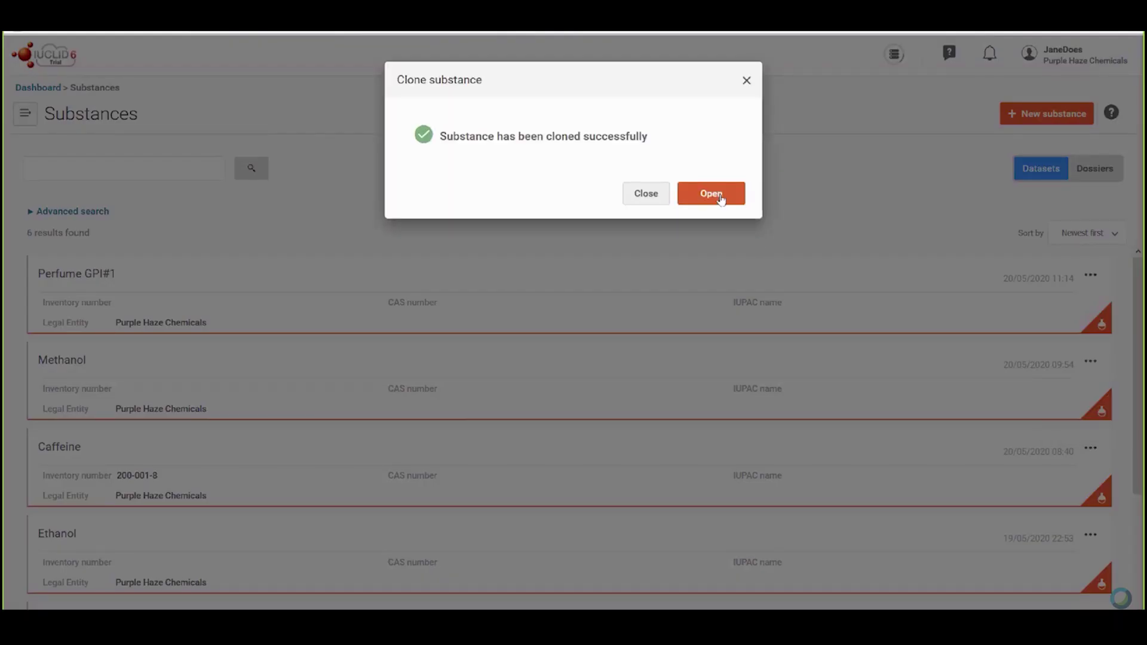
click(711, 194)
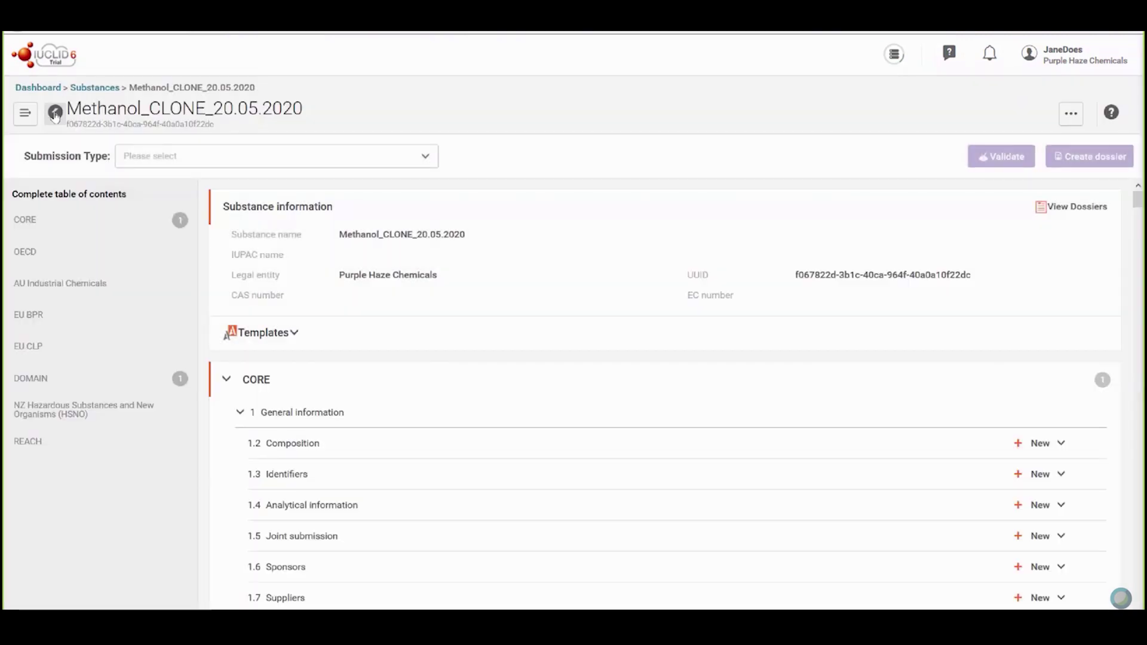
click(55, 113)
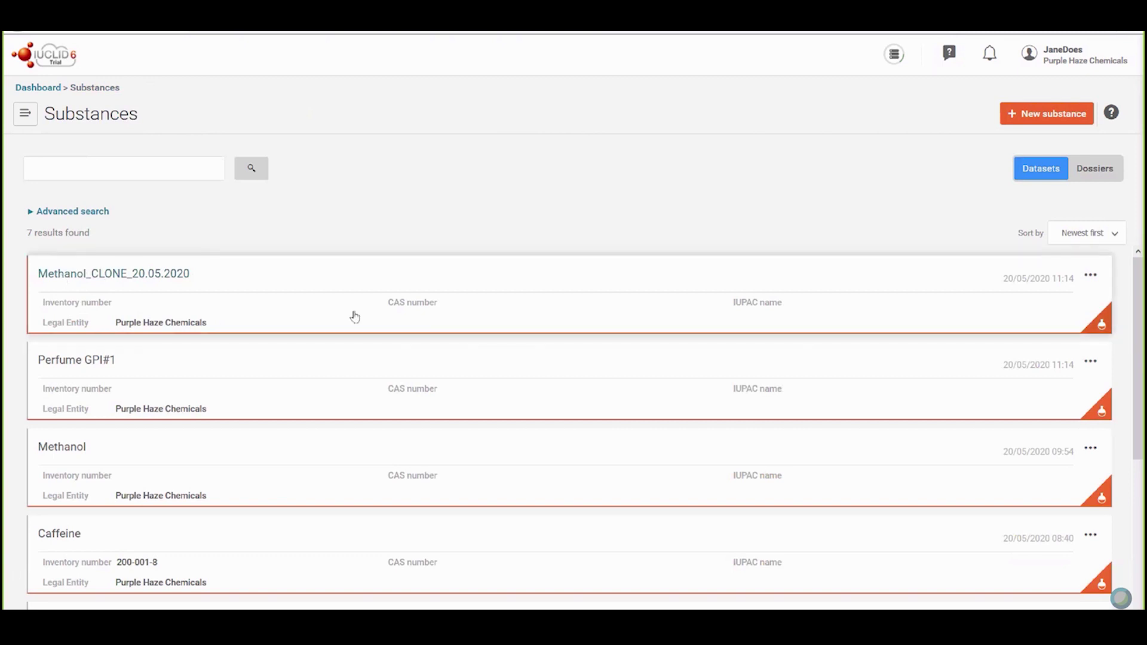
Create a new substance named "Substance#2" and open its dataset.
click(1049, 120)
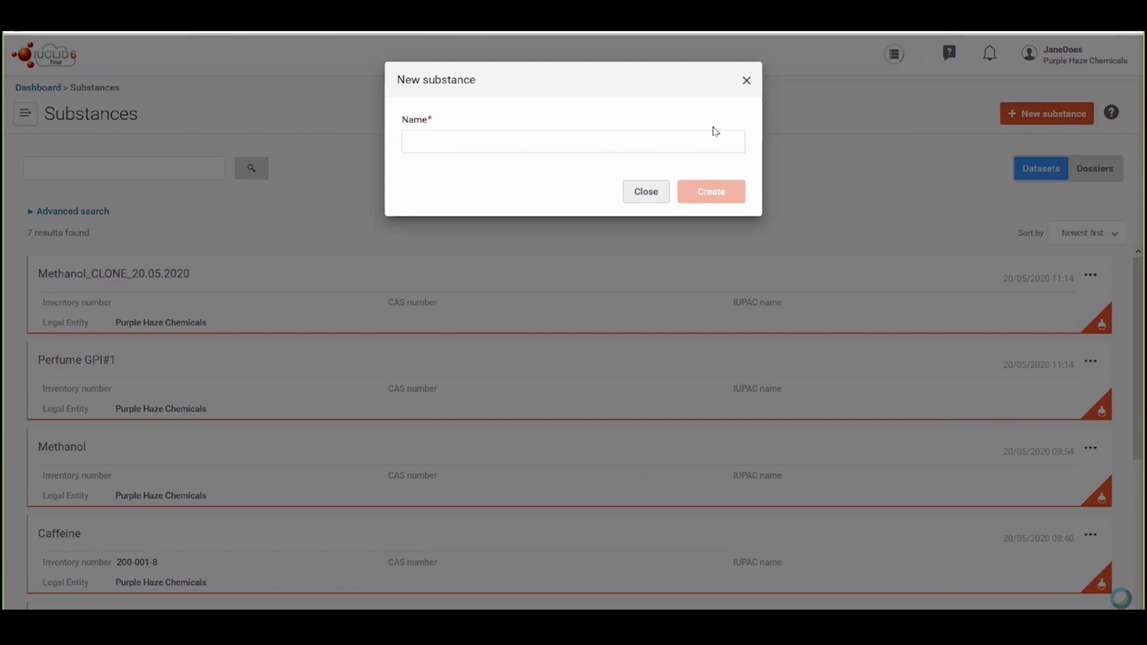
text(Substance)
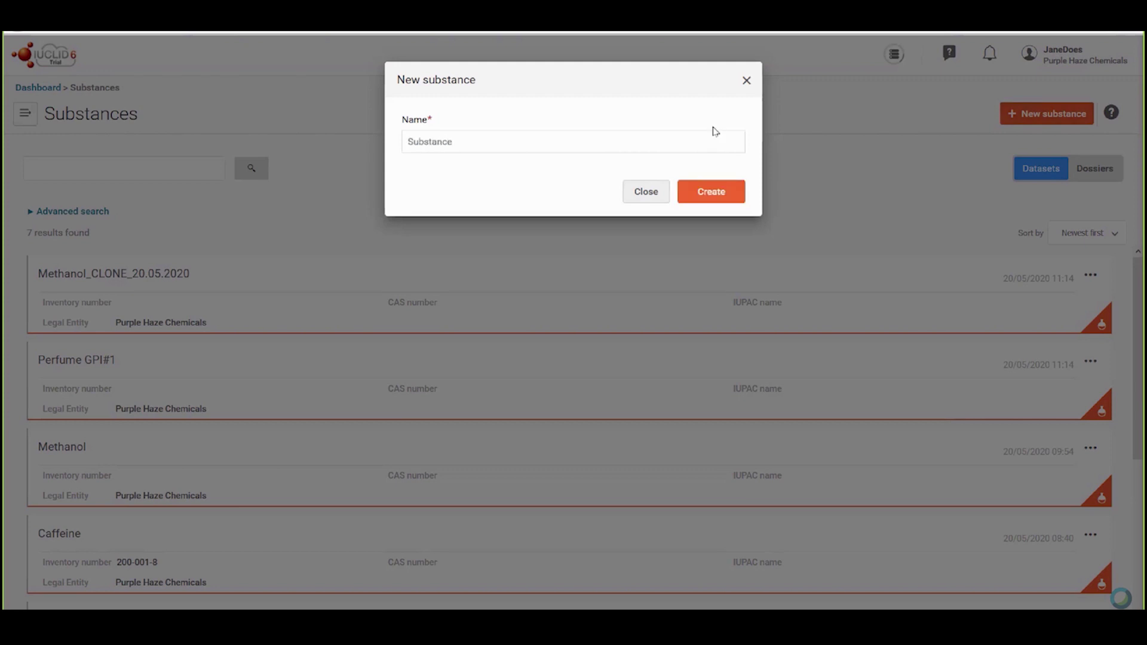
text(#2)
click(714, 200)
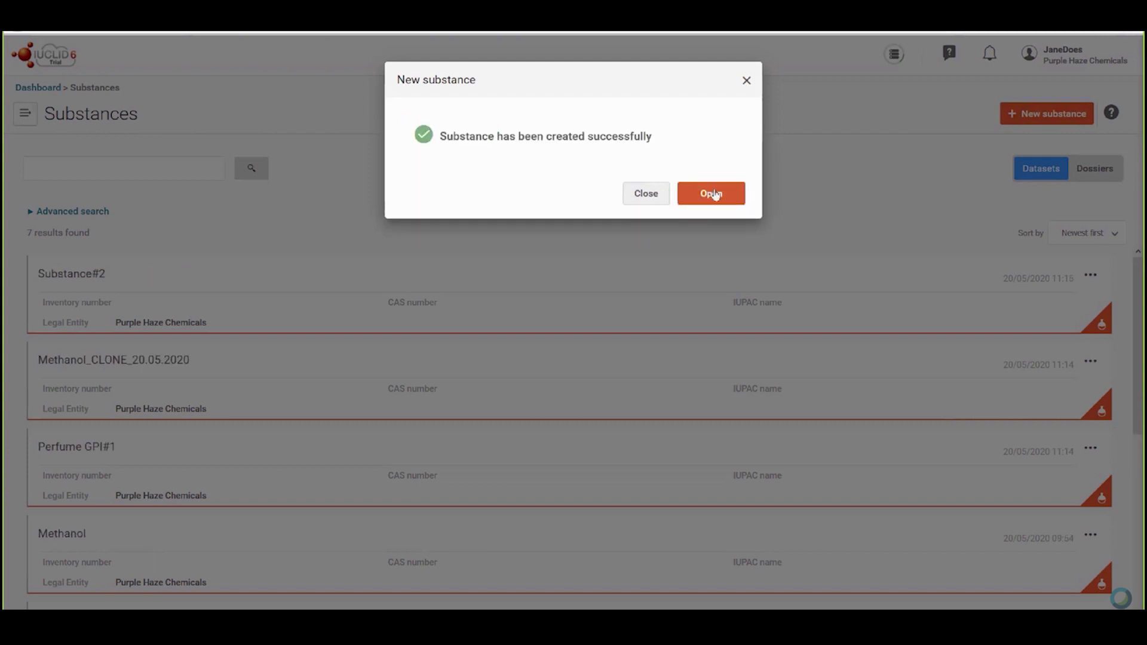
click(715, 195)
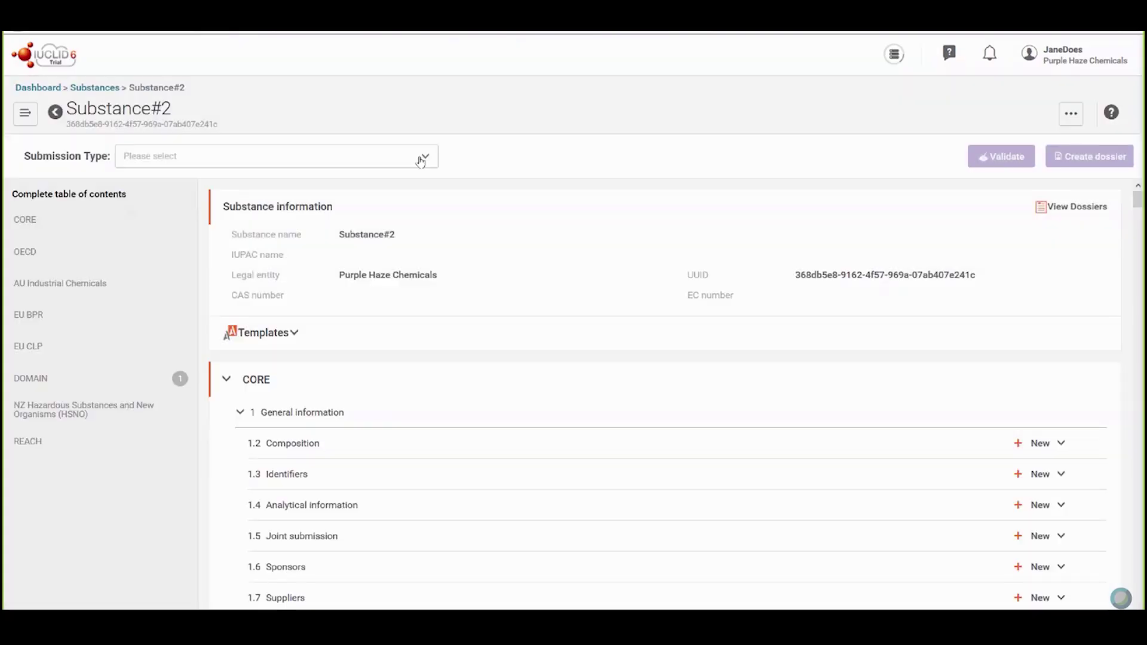
Set the submission type of the Substance#2 dataset to "CLP Poison centres notification (substance information)".
click(421, 162)
click(392, 221)
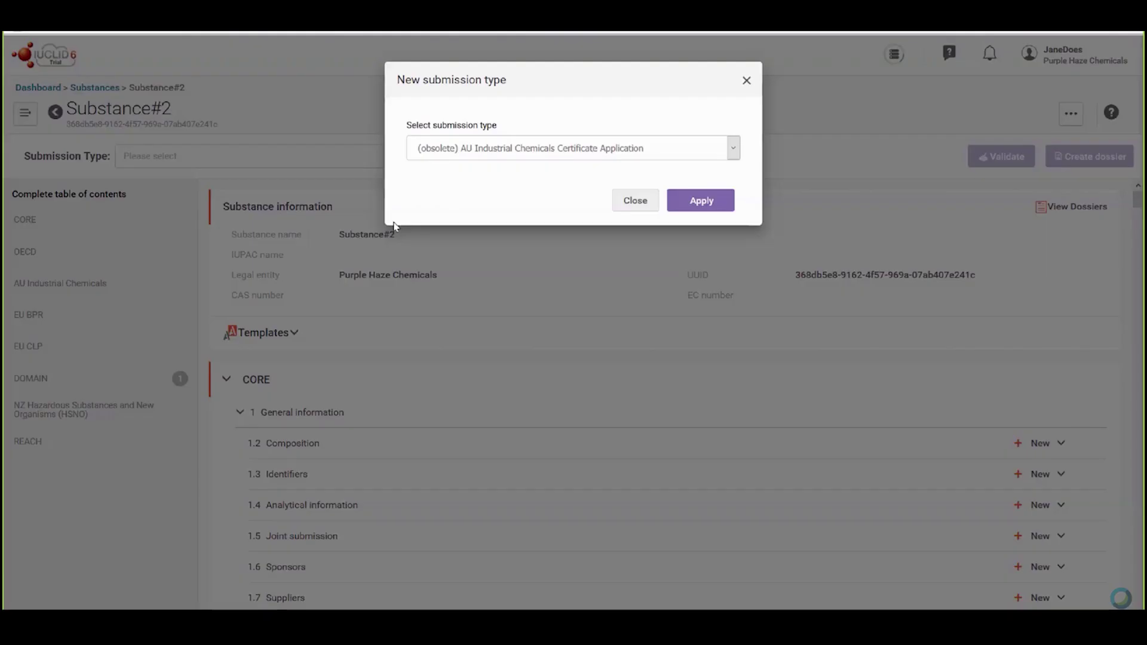
click(640, 157)
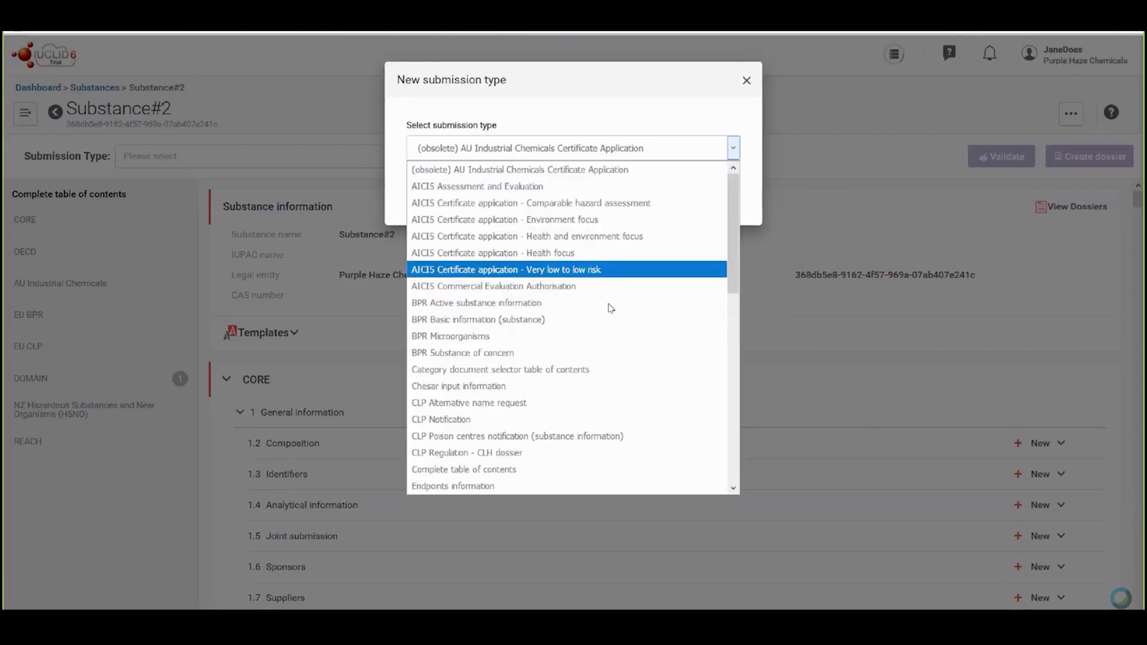
click(644, 440)
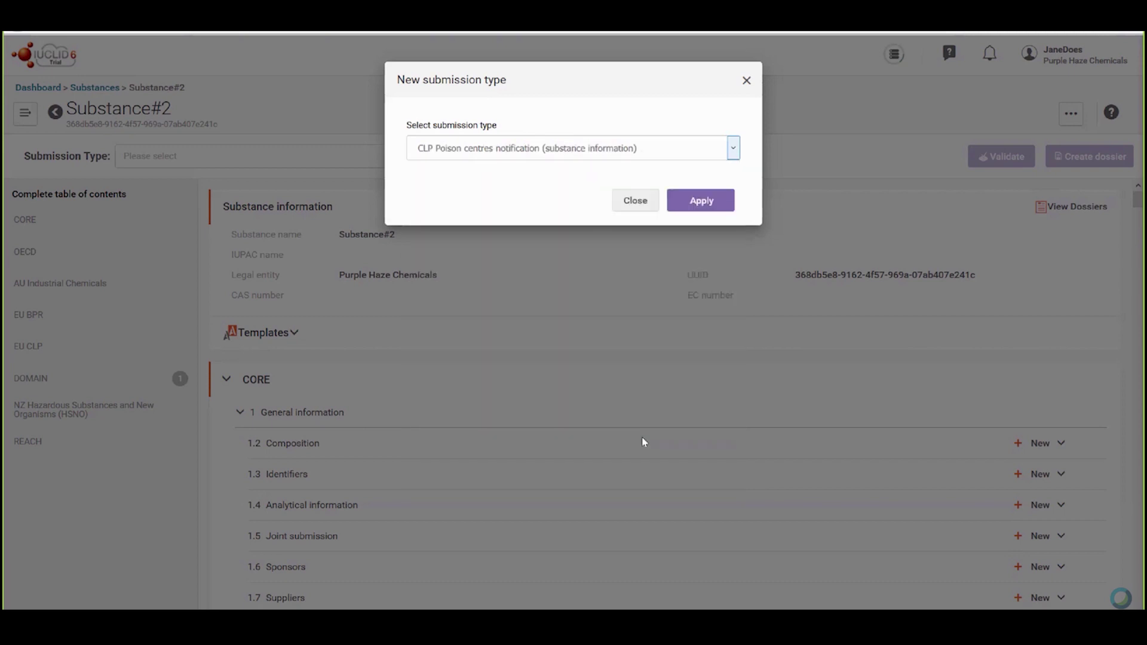
click(713, 206)
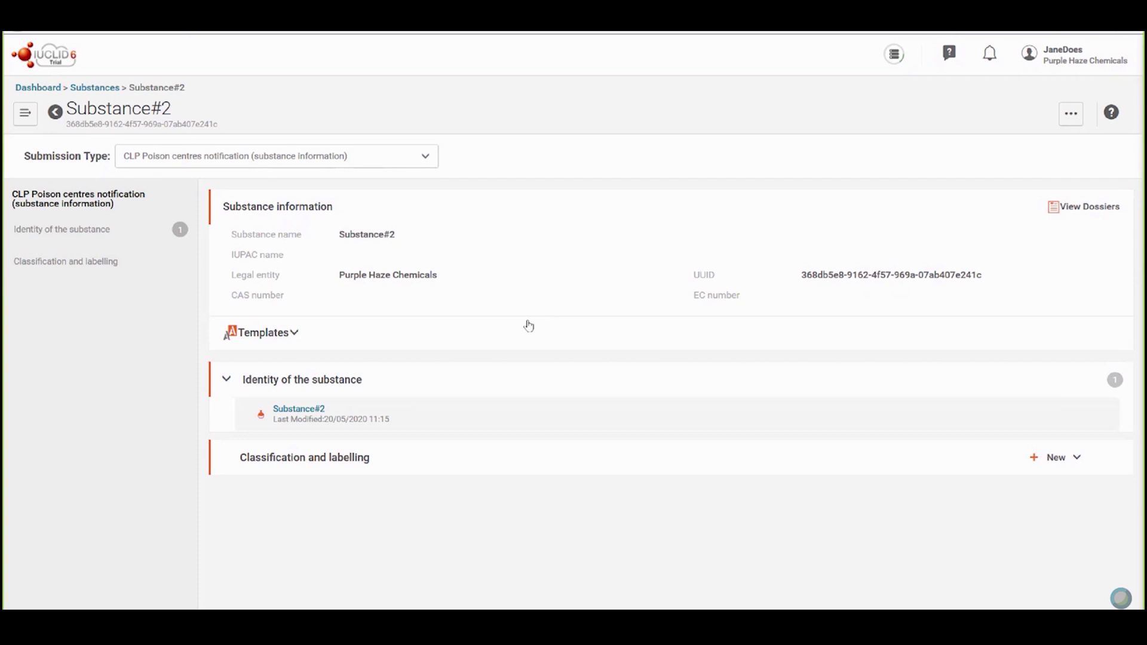
In the Substance#2 identity record, start a new reference substance with the reference substance name "Substance#2".
click(300, 410)
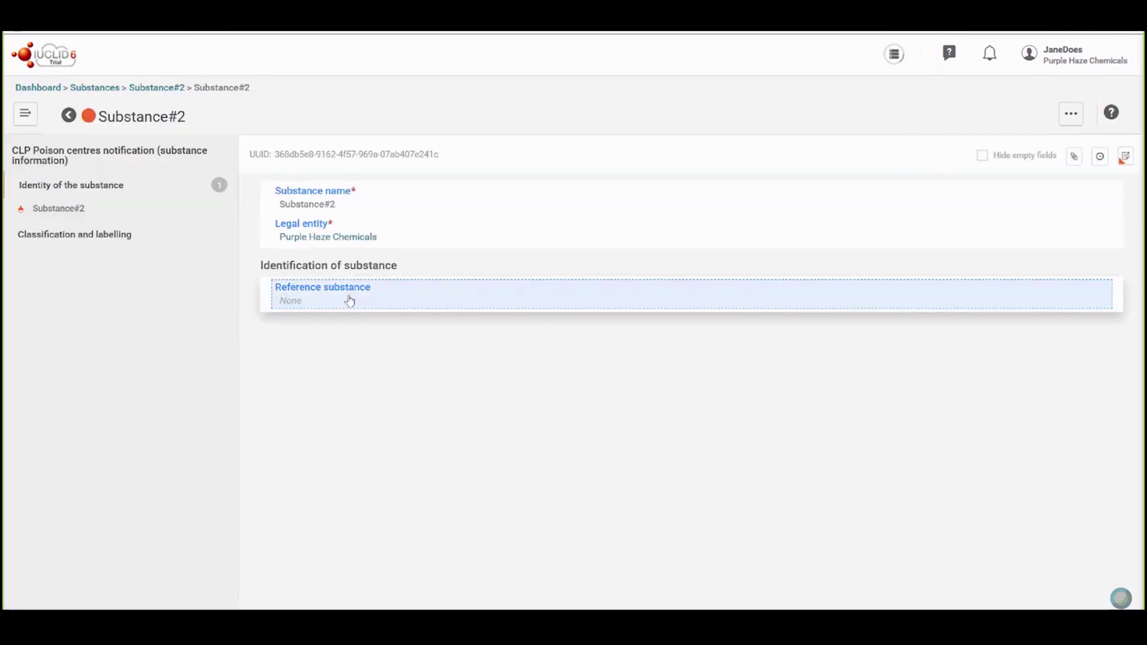
click(350, 299)
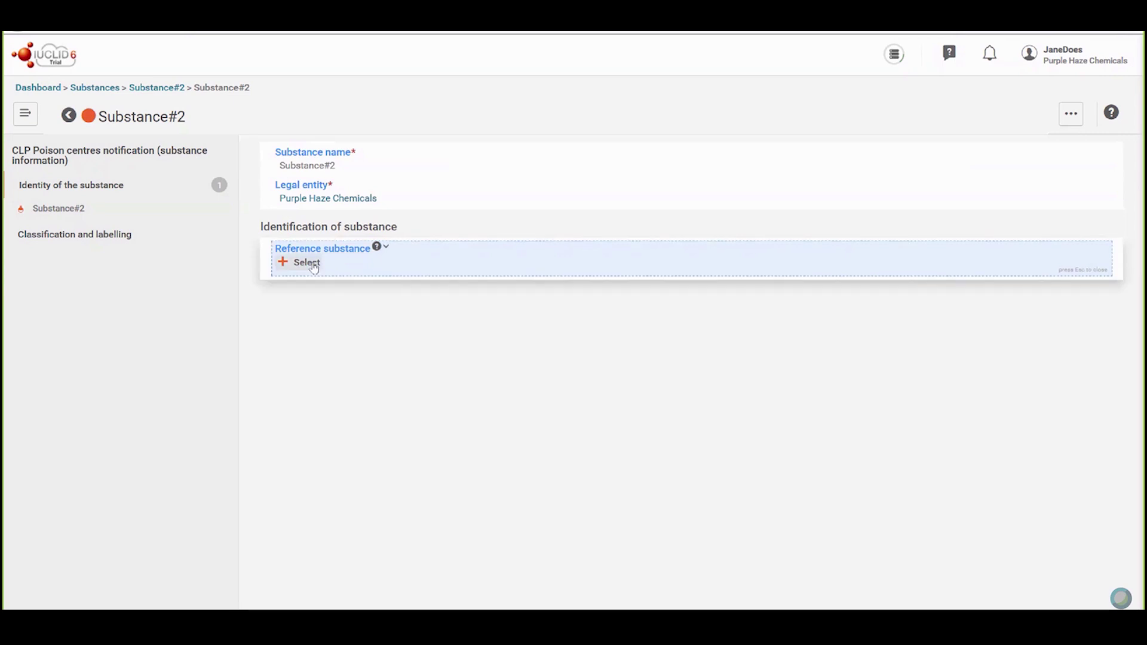
click(306, 263)
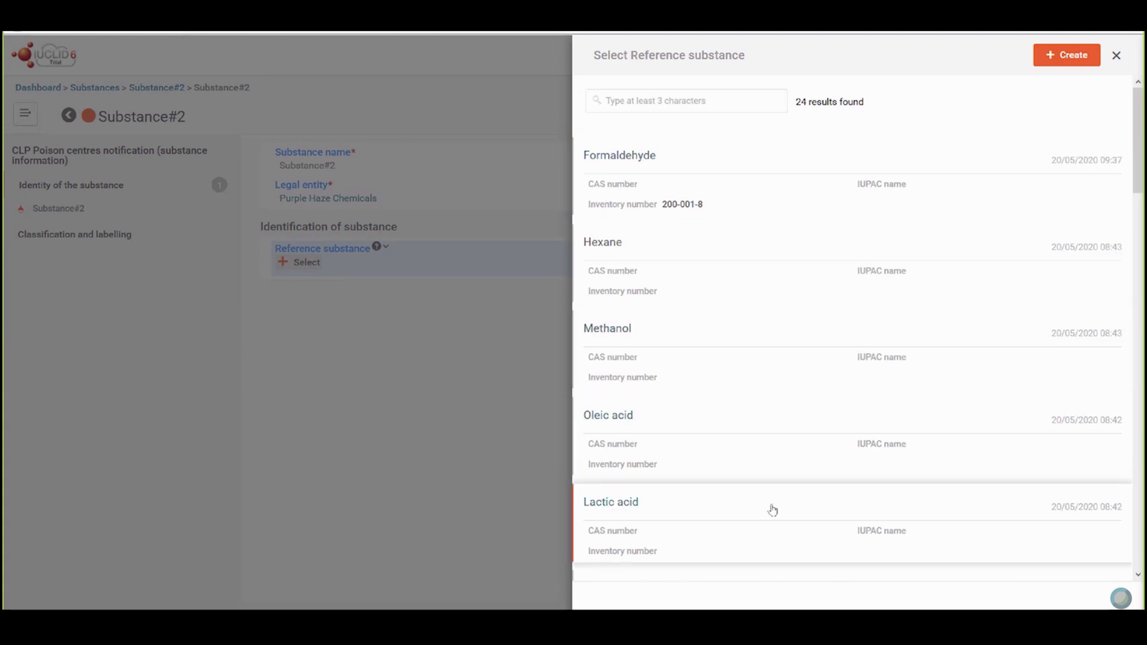
click(1080, 59)
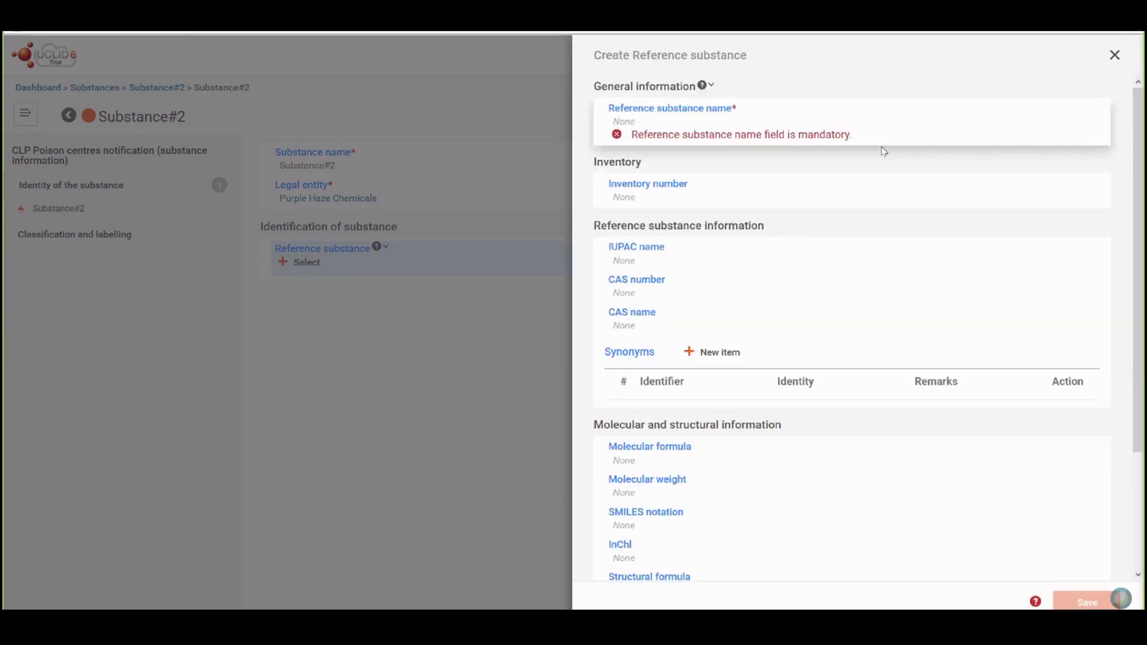
click(679, 118)
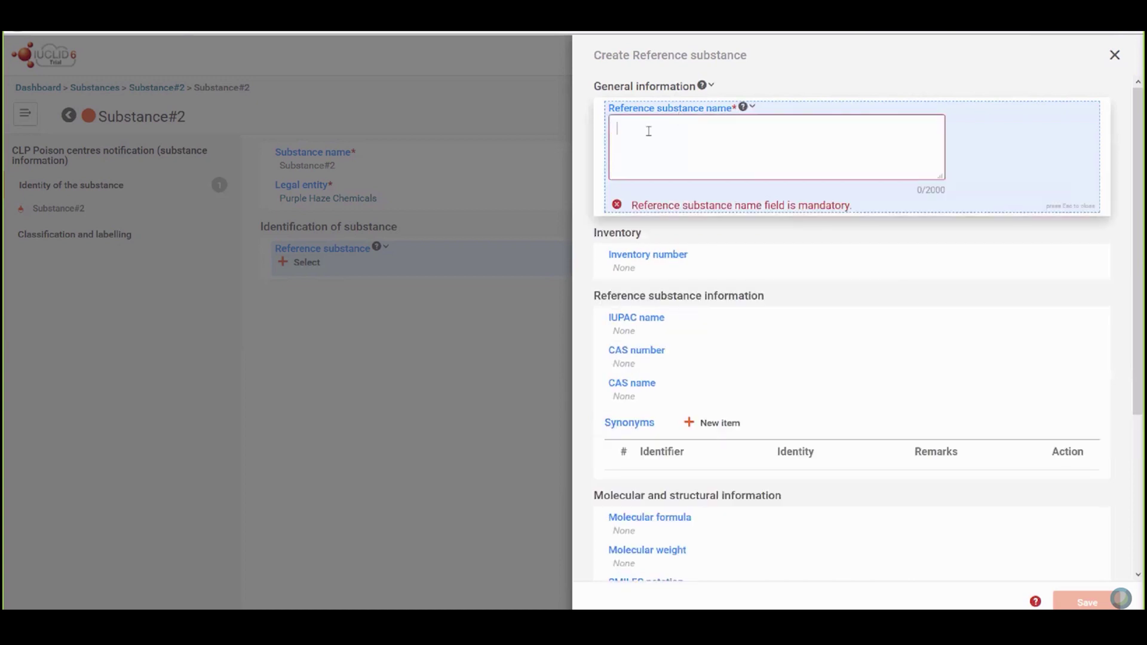
text(Substa)
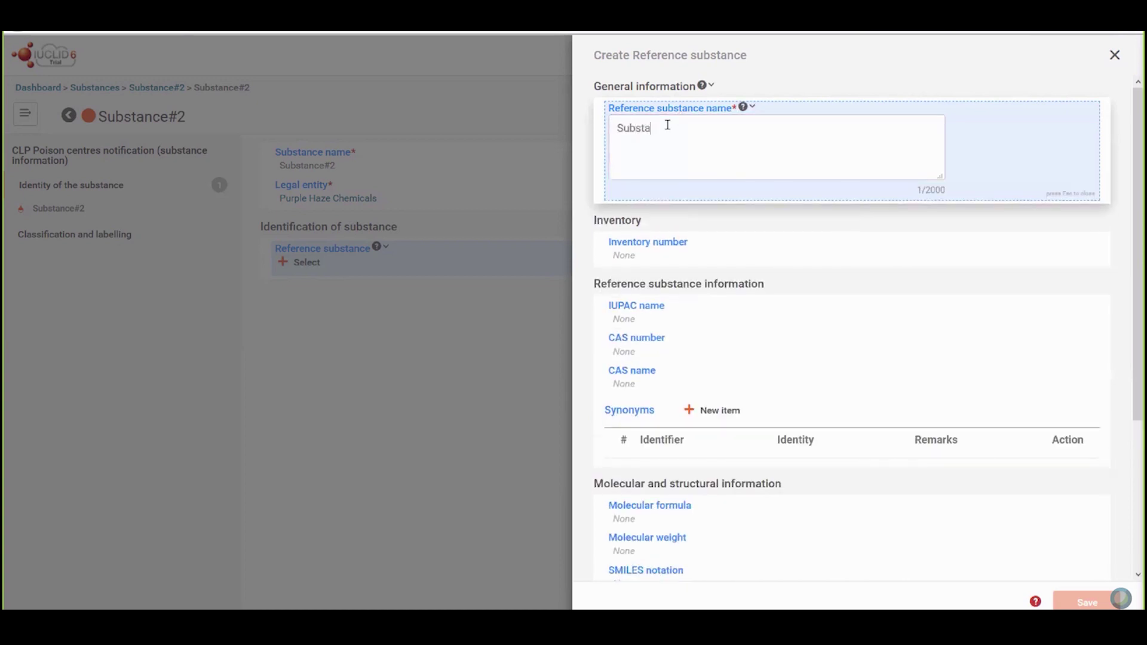
text(nce#2)
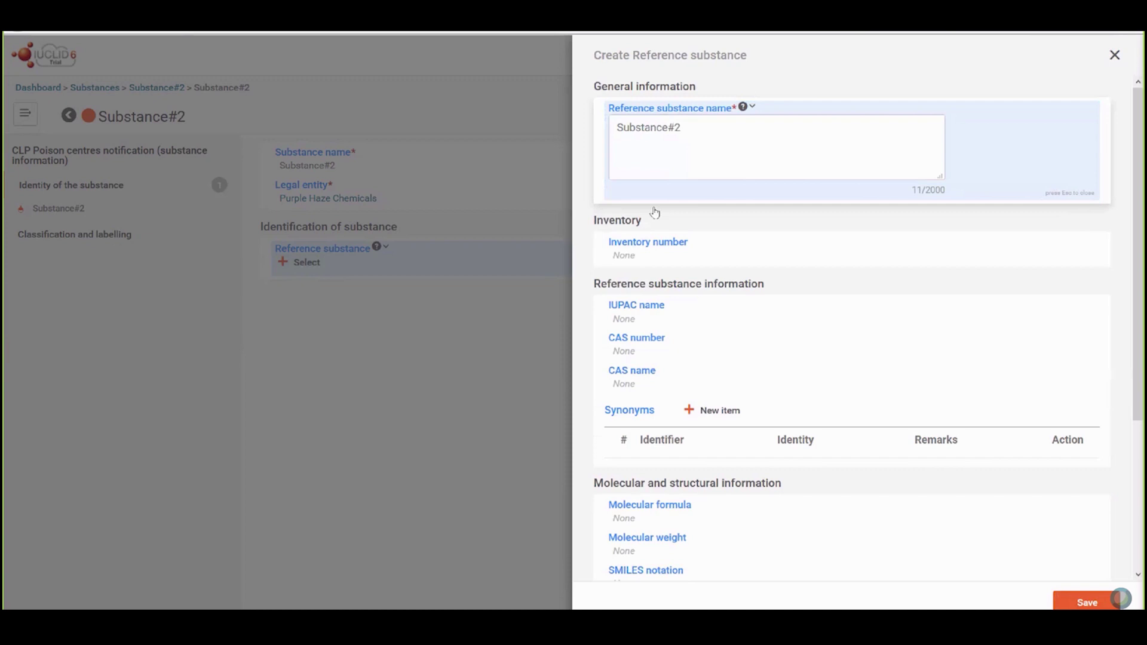
Set the IUPAC name to "(rel)-10âH-trans-12î-(2-methylbut-2(E)-enoyl)-1â-(isobutanoyl)-6â,13î-dihydroxyclerodan-4(20),8(18)-dien-7,15-dione-15,16-oxide" and save the reference substance.
click(653, 321)
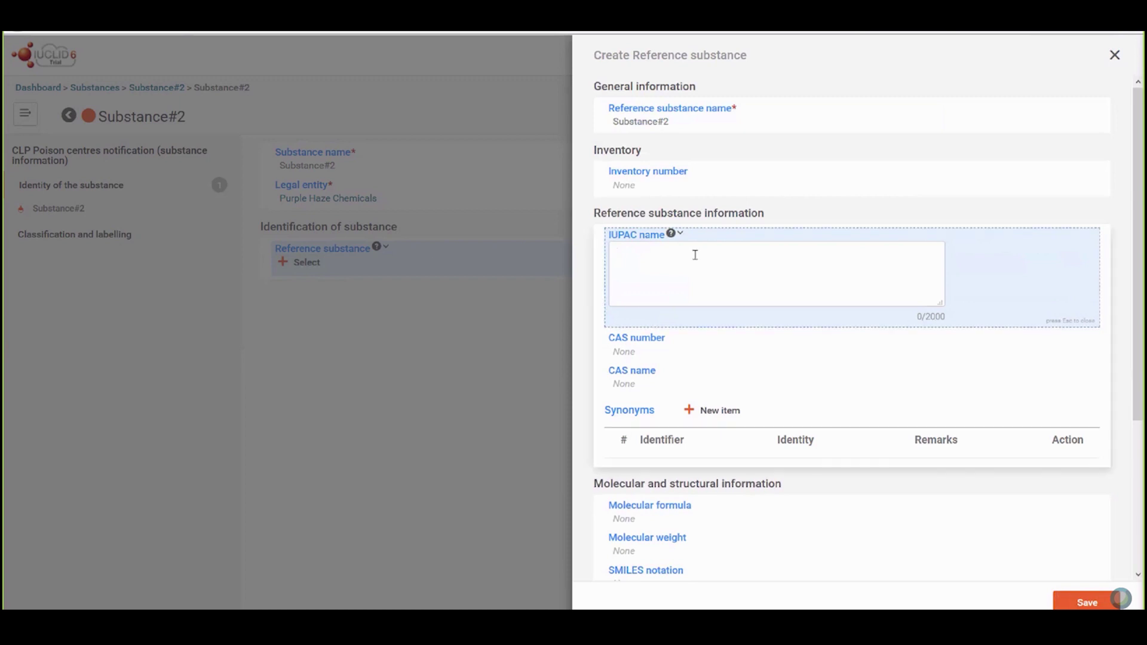
text((rel)-10âH-trans-12î-(2-methylbut-2(E)-enoyl)-1â-(isobutanoyl)-6â,13î-dihydroxyclerodan-4(20),8(18)-dien-7,15-dione-15,16-oxide)
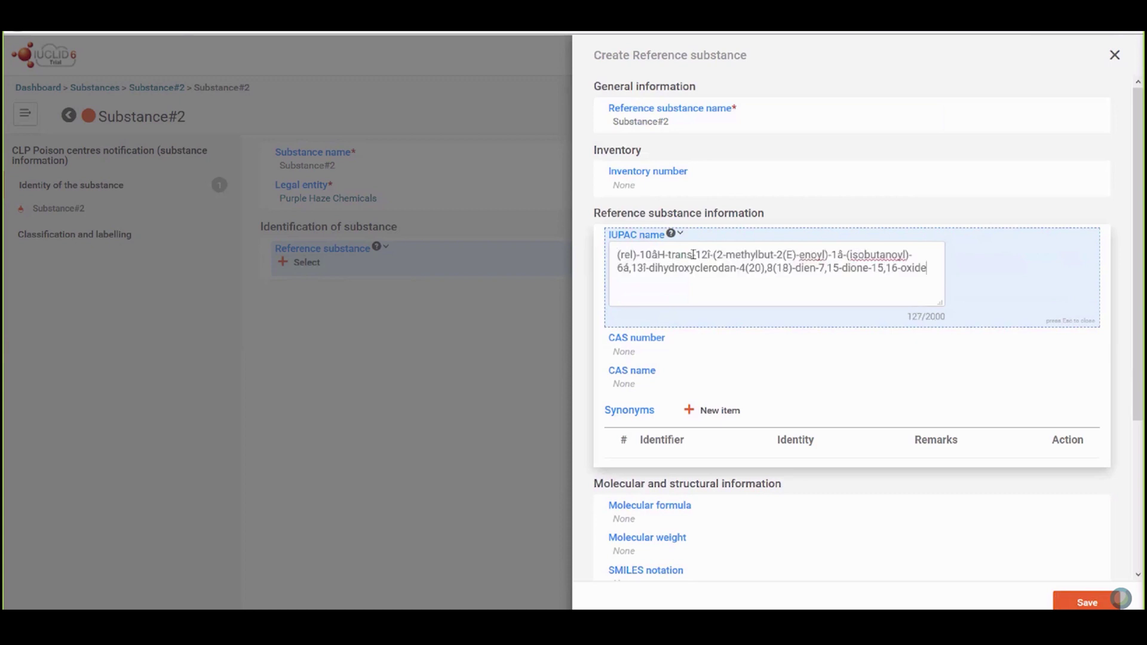
click(1093, 604)
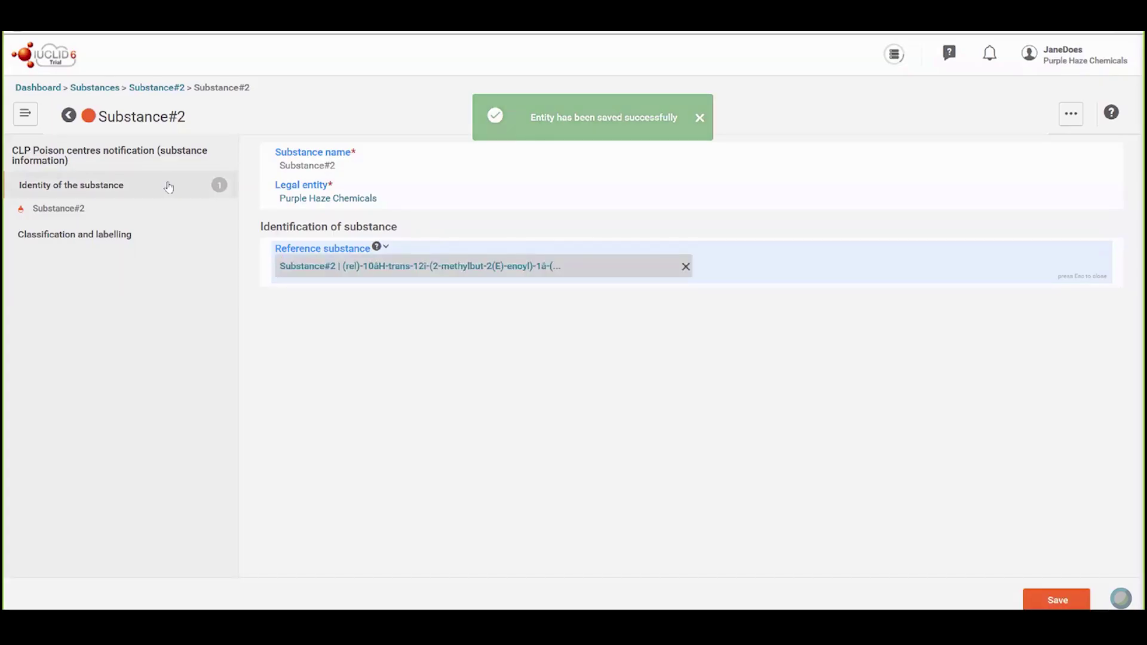
Save the Substance#2 identity record with its linked reference substance and return to the dataset overview.
click(70, 116)
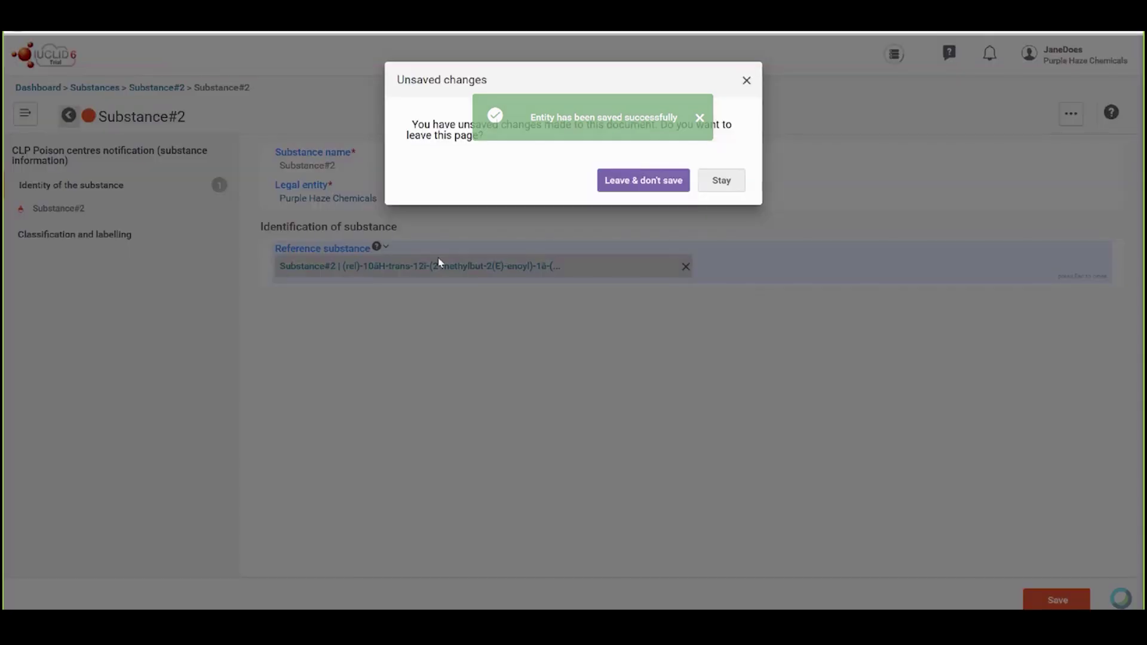
click(729, 188)
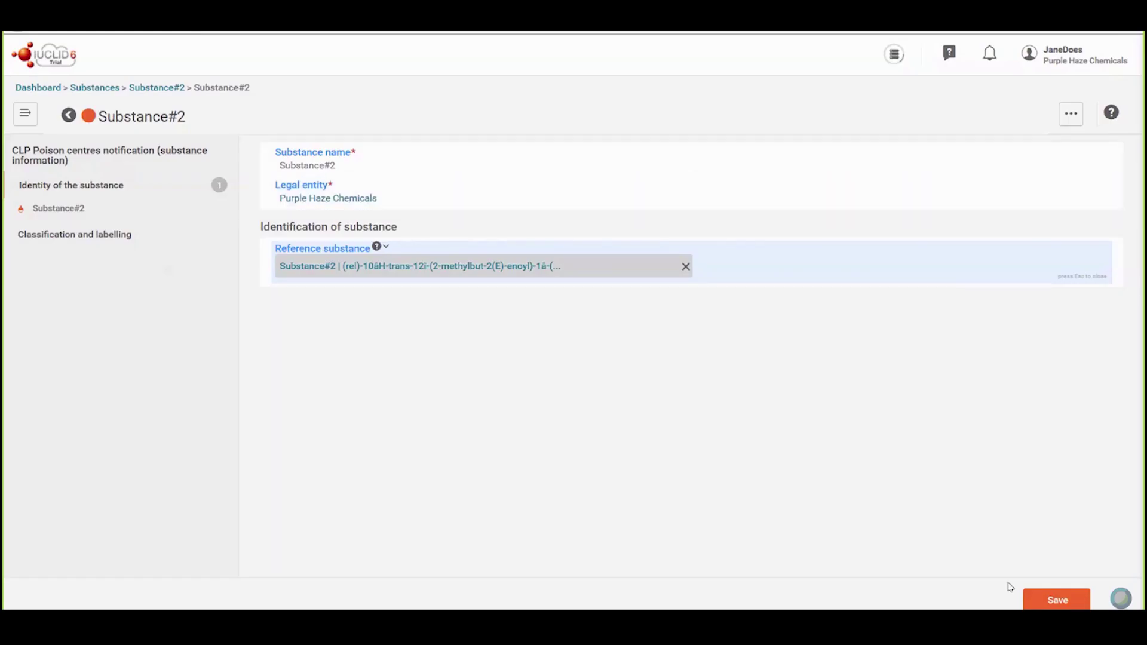
click(1062, 602)
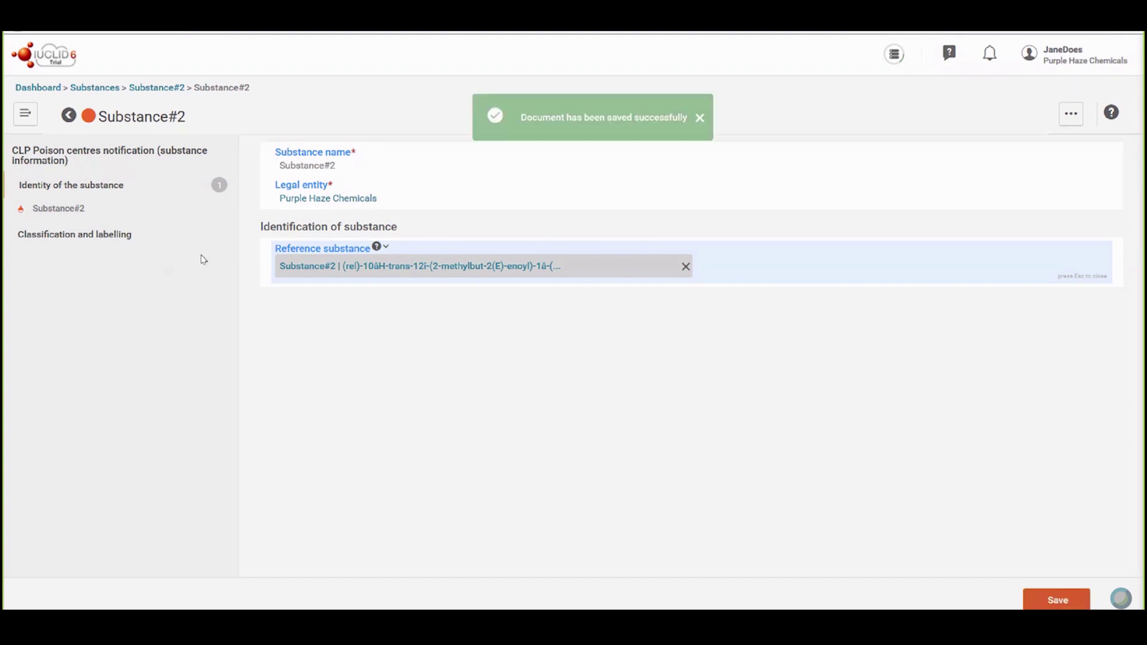
click(68, 118)
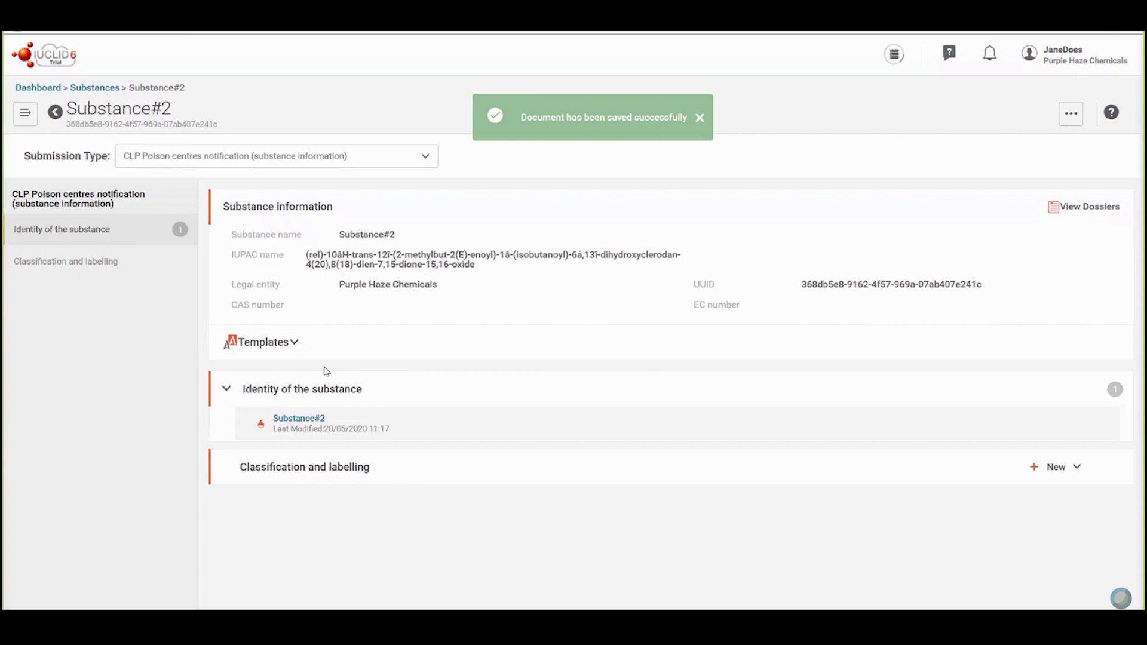
Add a new Classification and labelling document to Substance#2 with the hazard category "Skin Irrit. 2-H315: Causes skin irritation.".
click(1044, 473)
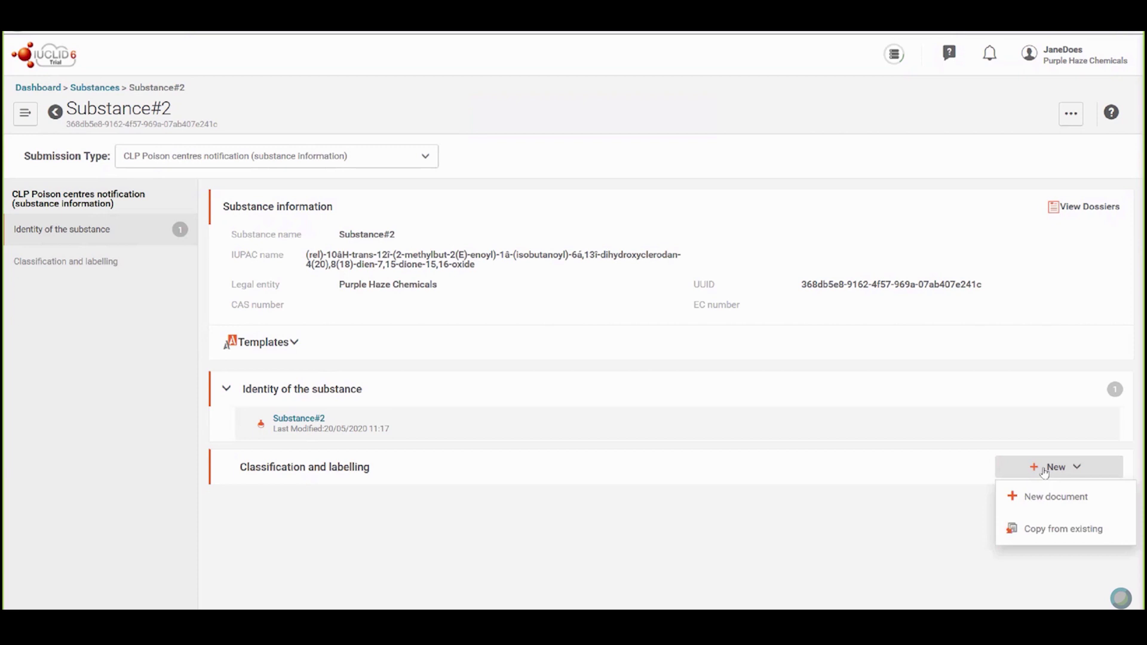
click(1045, 505)
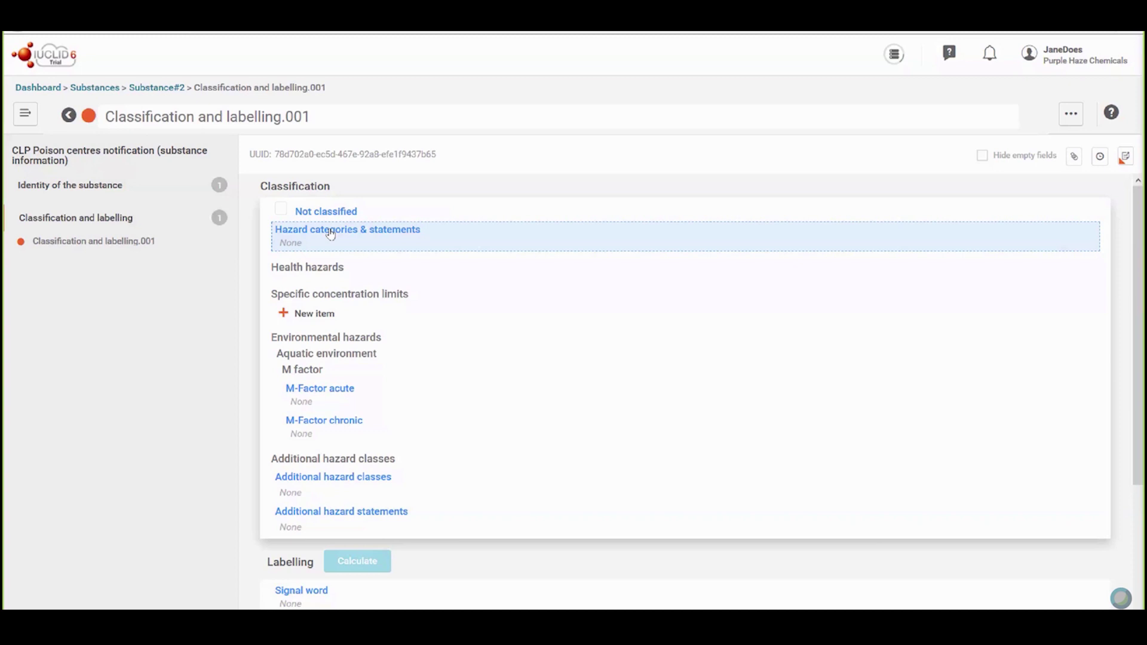
click(330, 233)
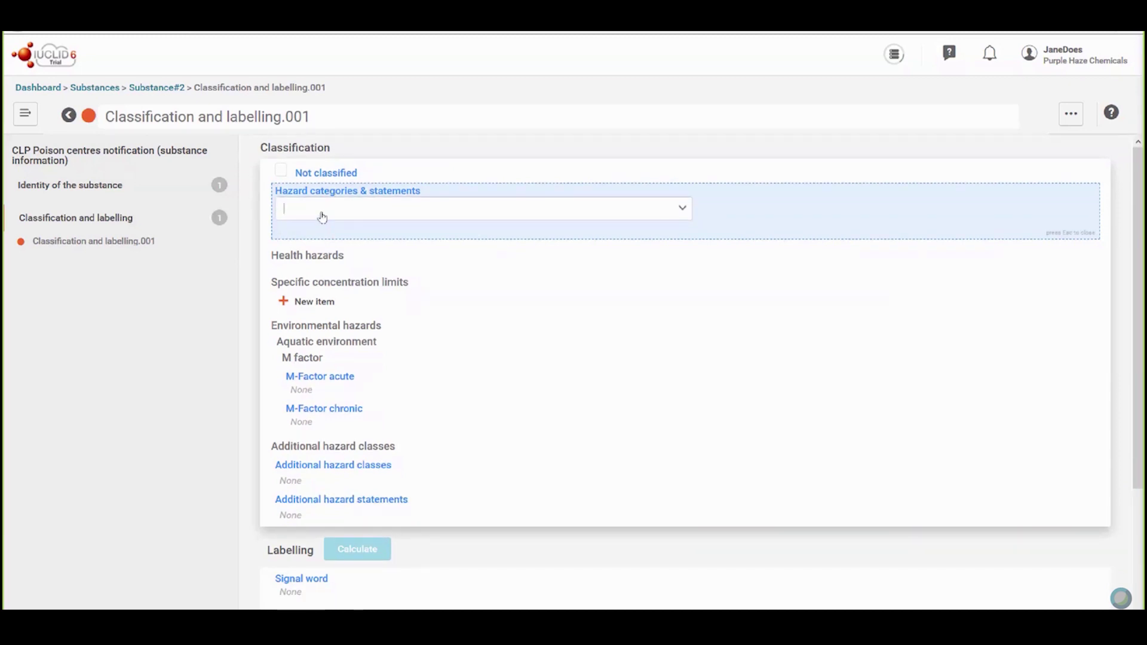
click(323, 216)
text(315)
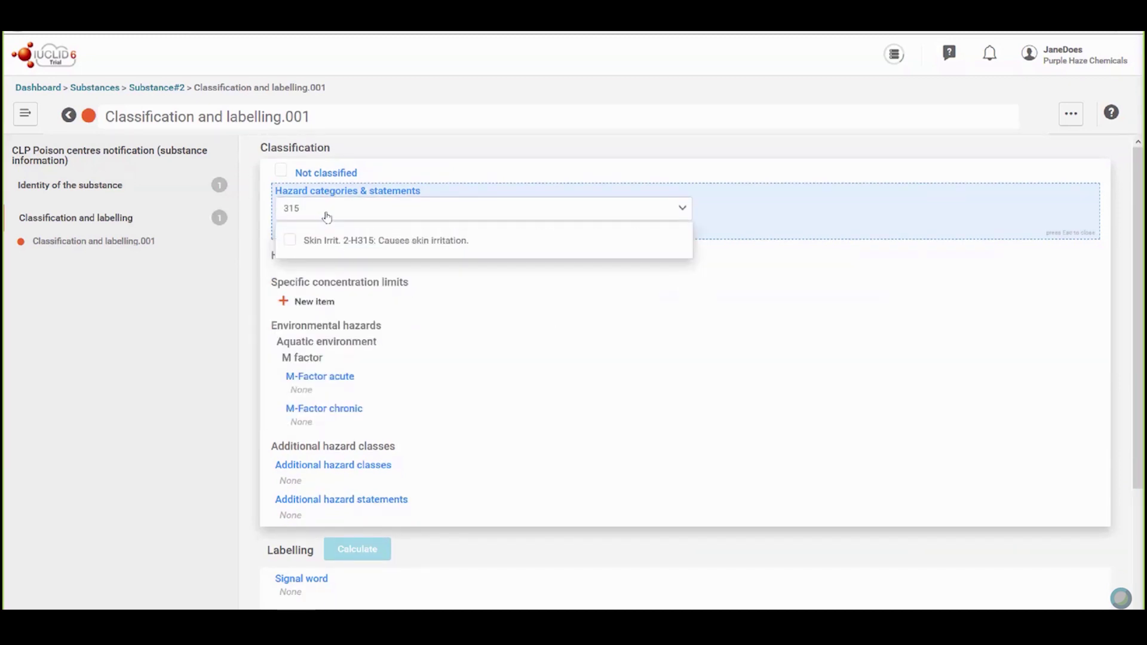
click(324, 242)
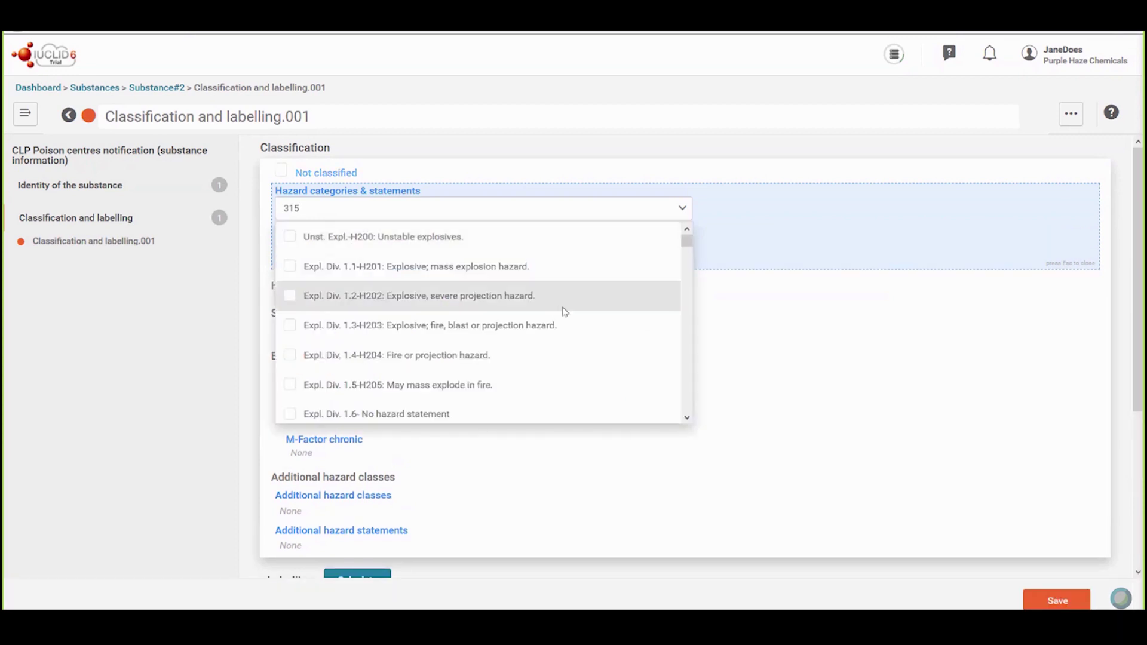
key(Escape)
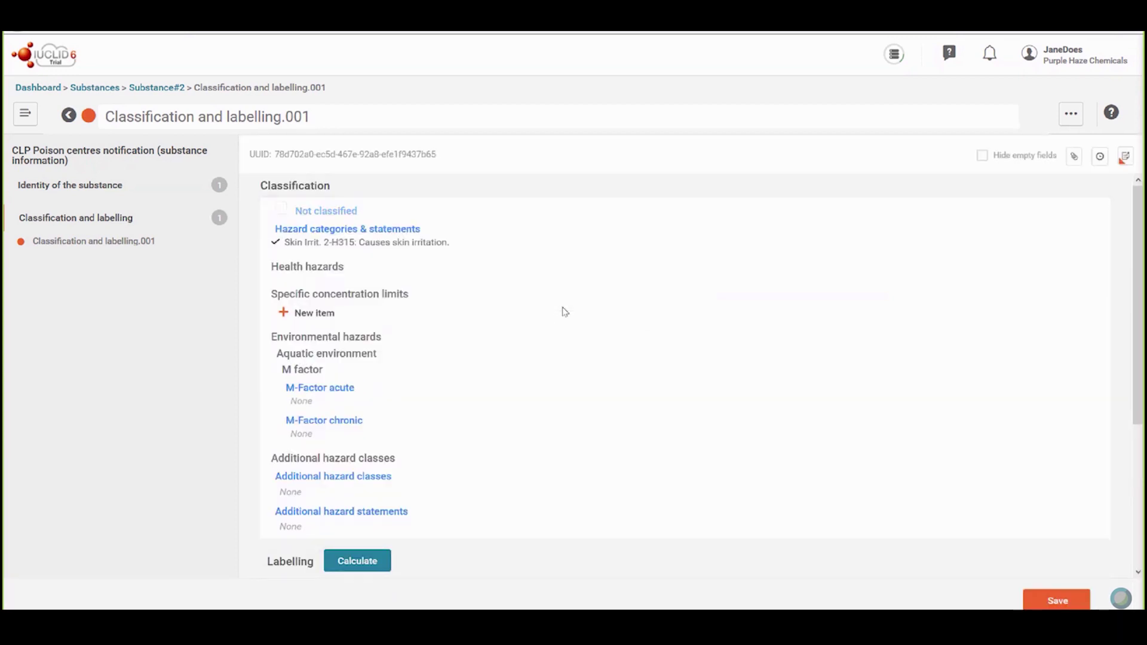
Save the Classification and labelling document of Substance#2 and return to the Substances list.
click(1056, 602)
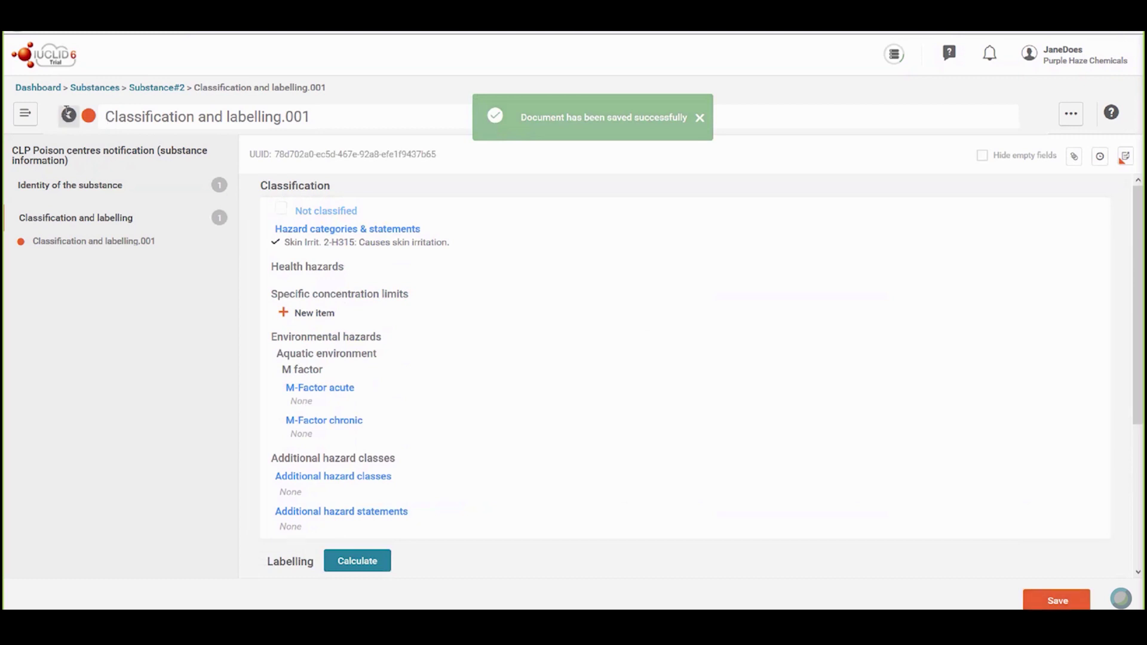
click(68, 114)
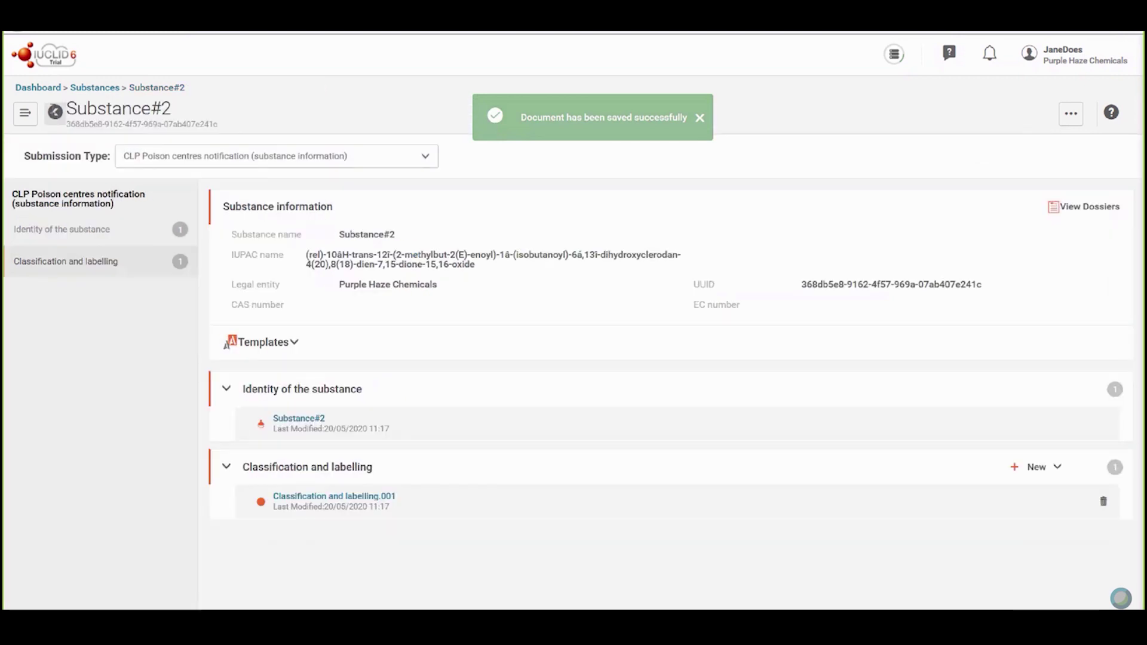
click(55, 112)
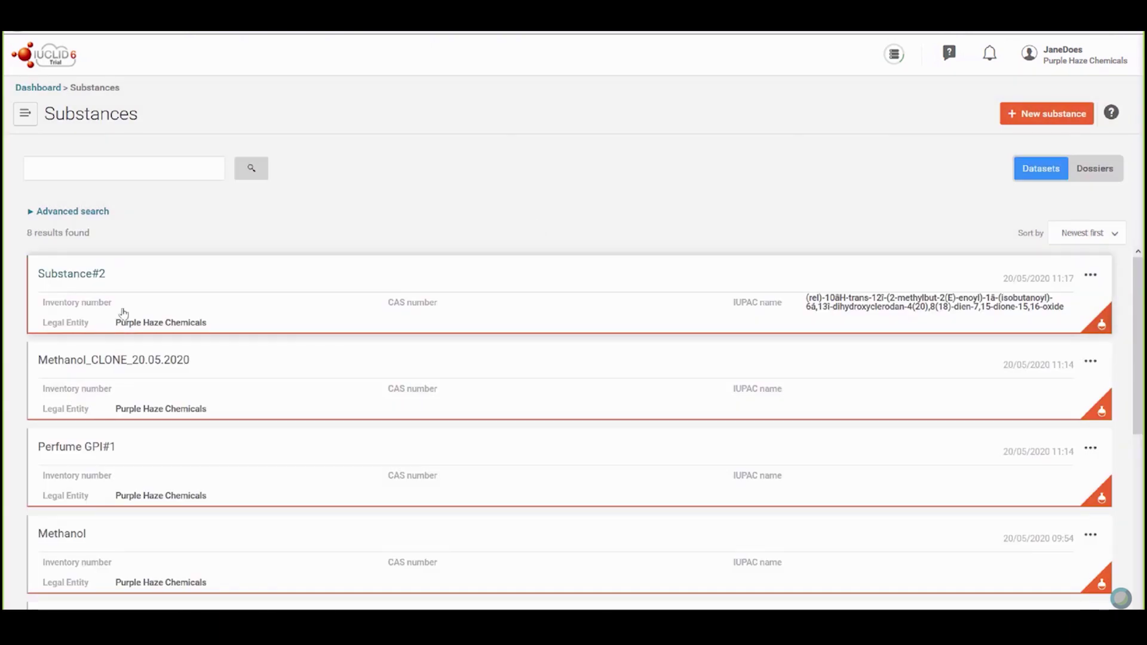
Create a new substance named "Substance#3" and open its dataset.
click(162, 295)
click(1044, 113)
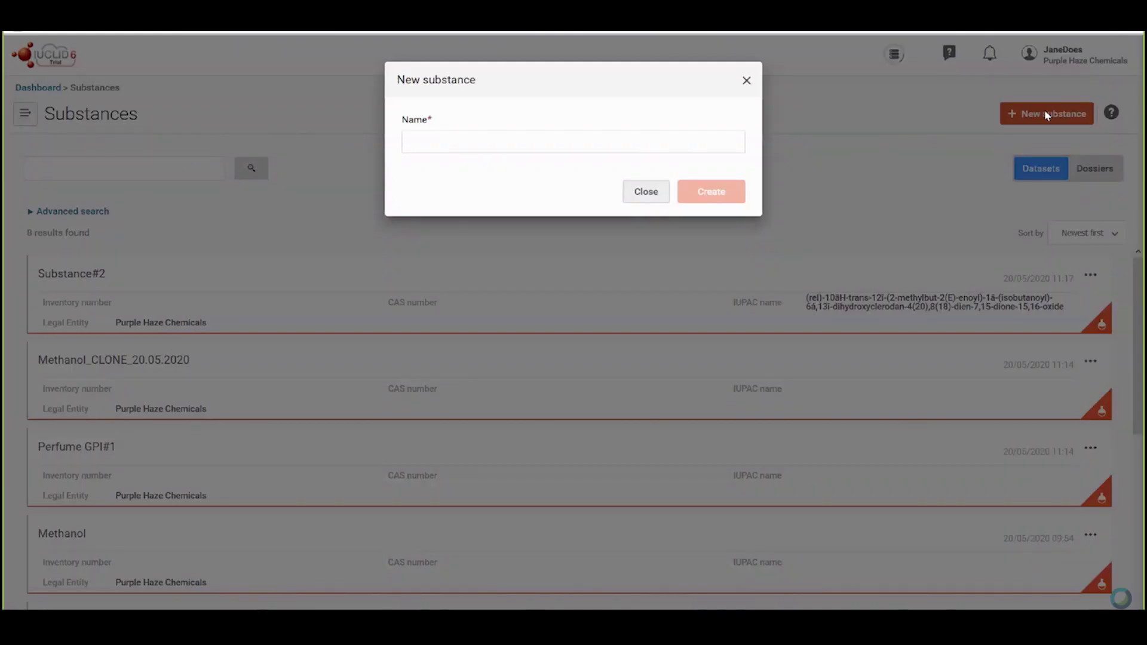
click(693, 139)
text(Substa)
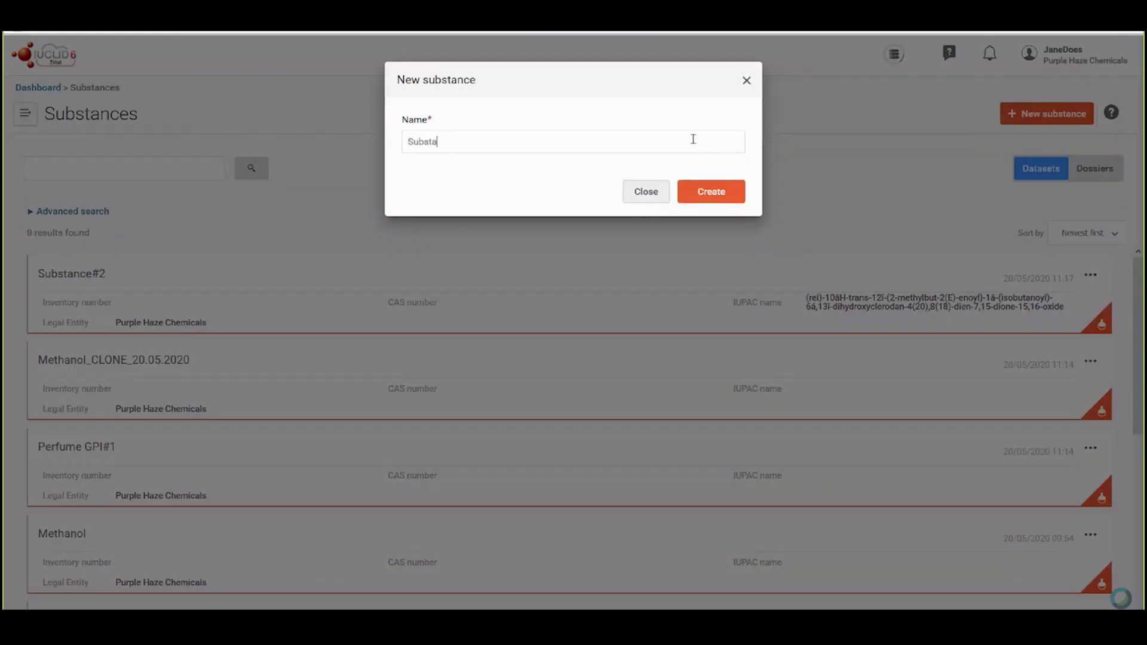
text(nce#3)
click(706, 190)
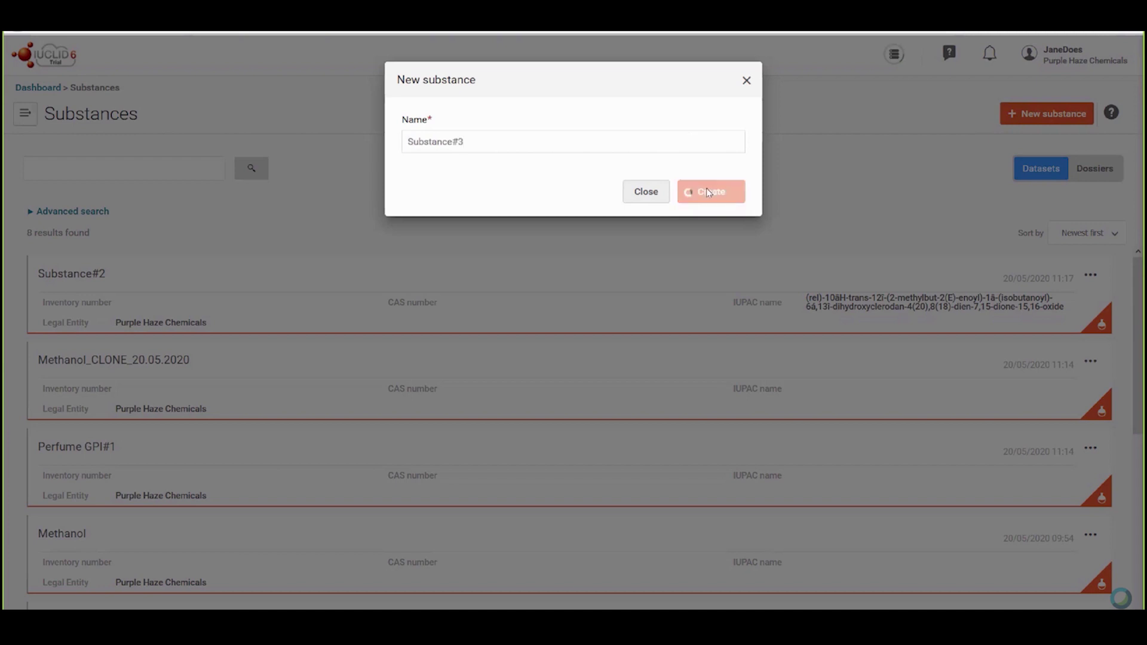
click(708, 194)
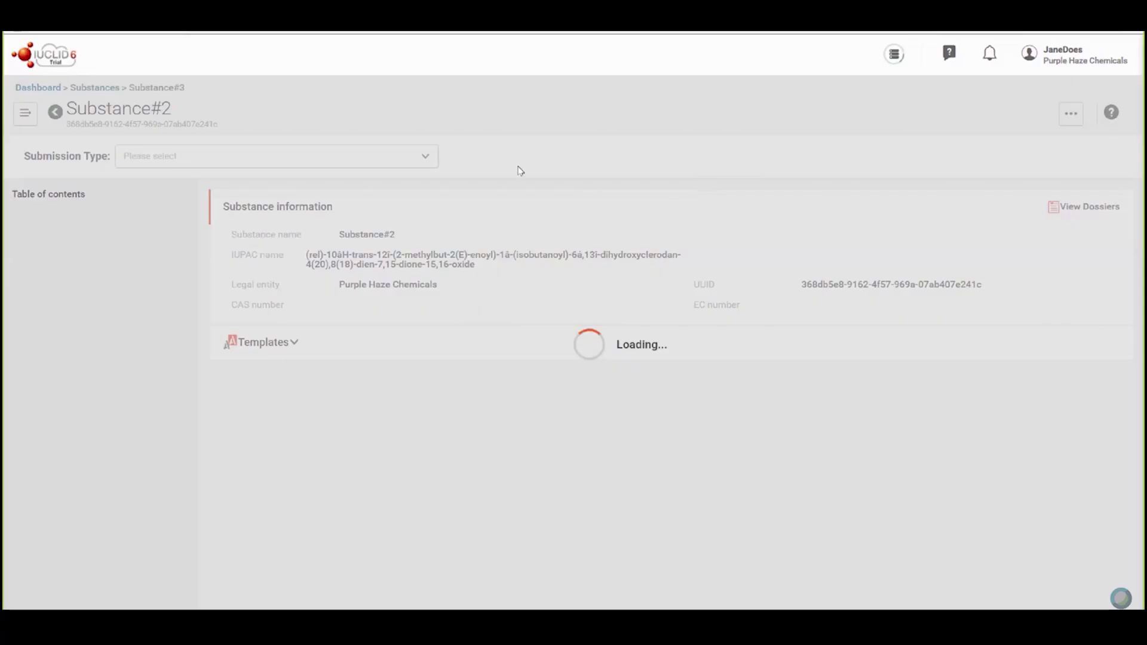
Set the submission type of the Substance#3 dataset to "CLP Poison centres notification (substance information)".
click(393, 159)
click(391, 222)
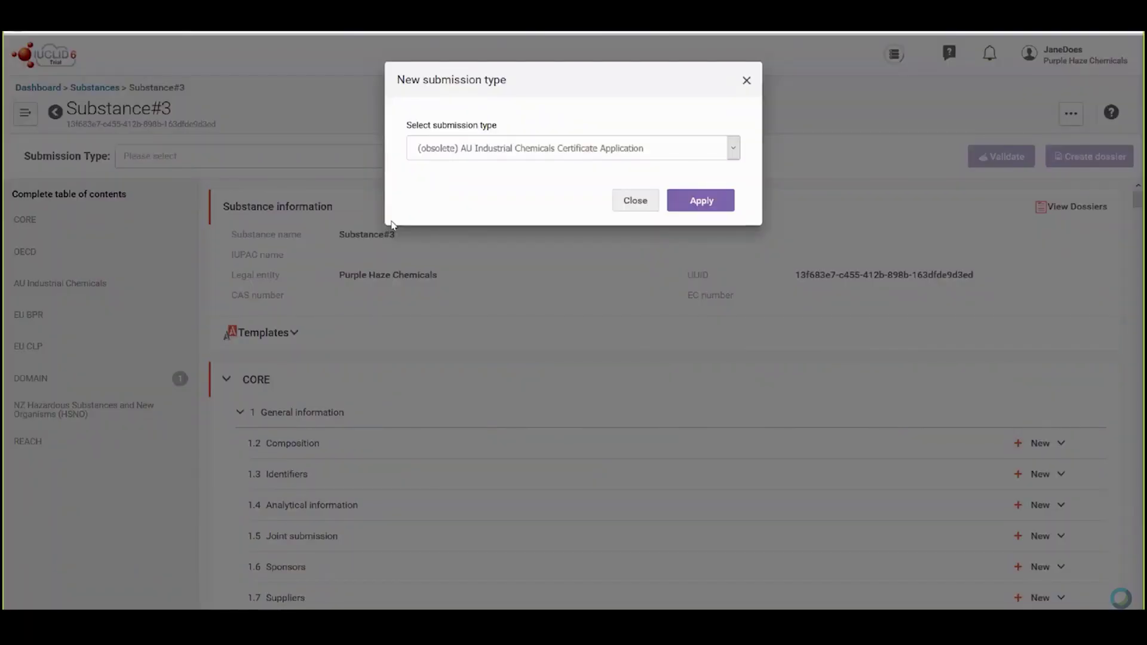
click(519, 149)
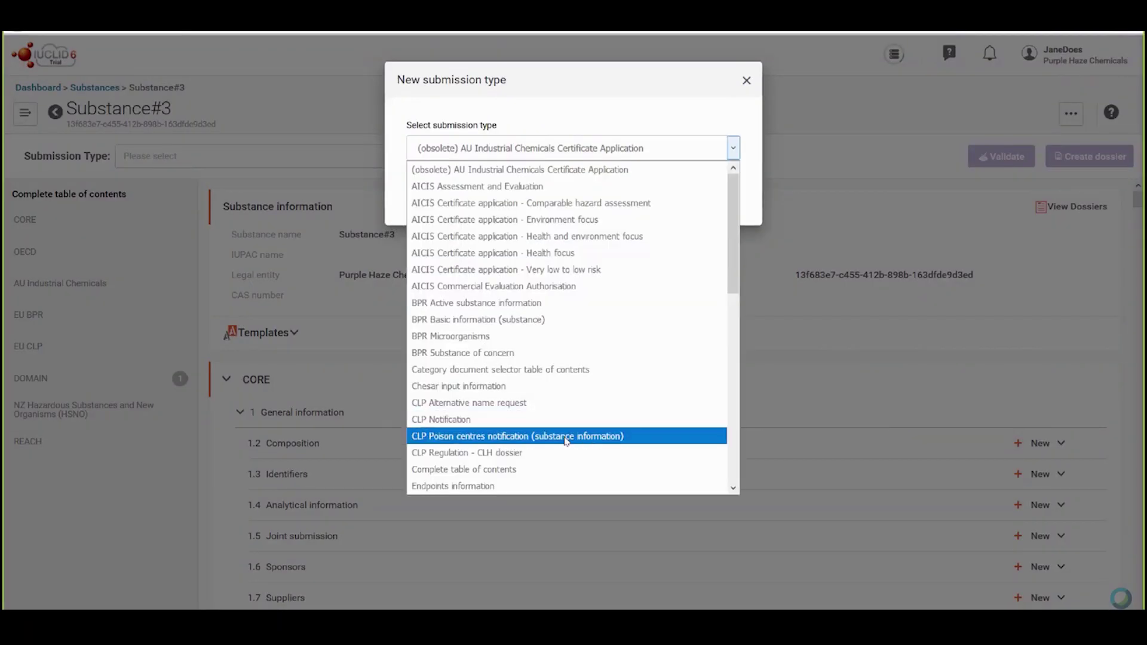
click(645, 442)
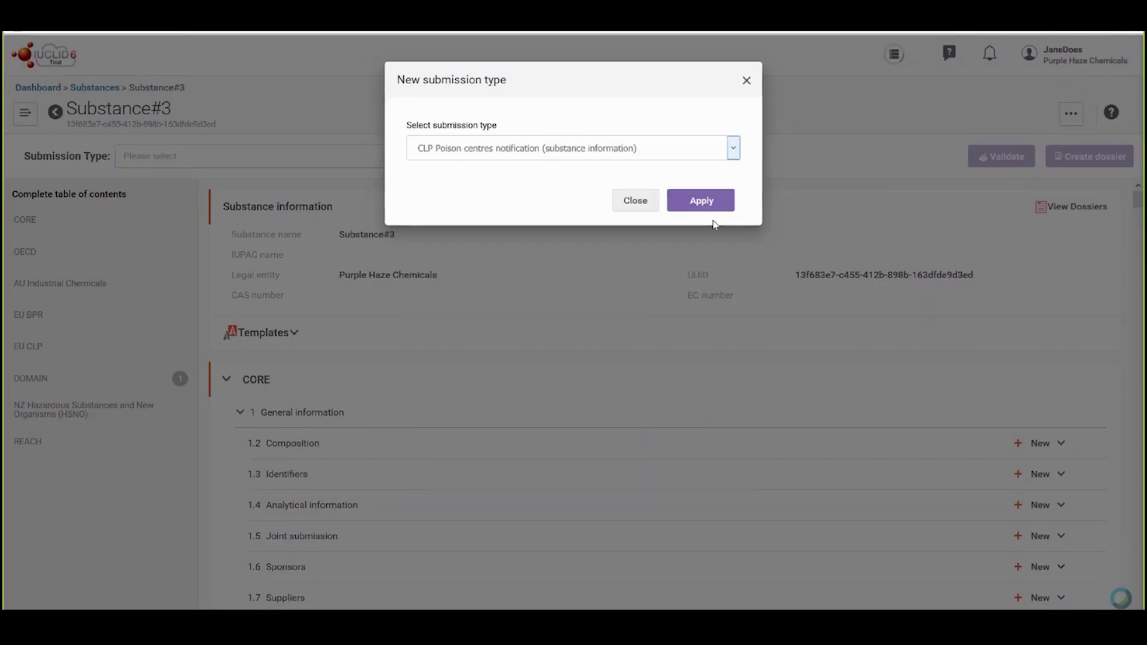
click(710, 202)
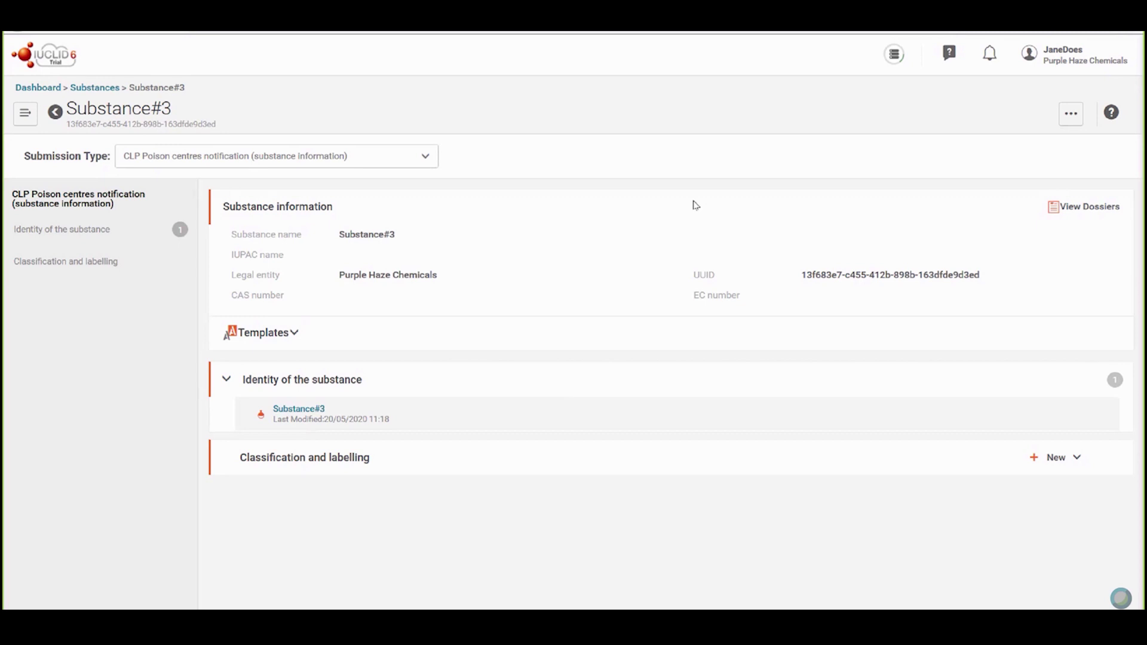
Open the identity record of Substance#3 and start creating a reference substance named "Substance#3" for it.
click(299, 409)
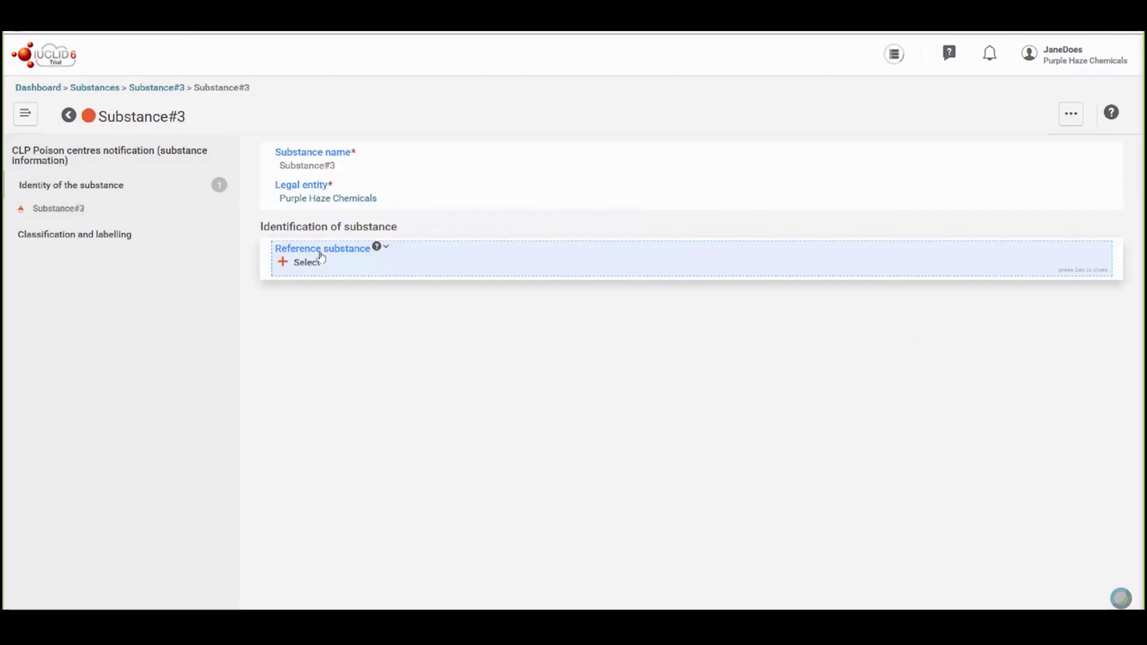
click(305, 262)
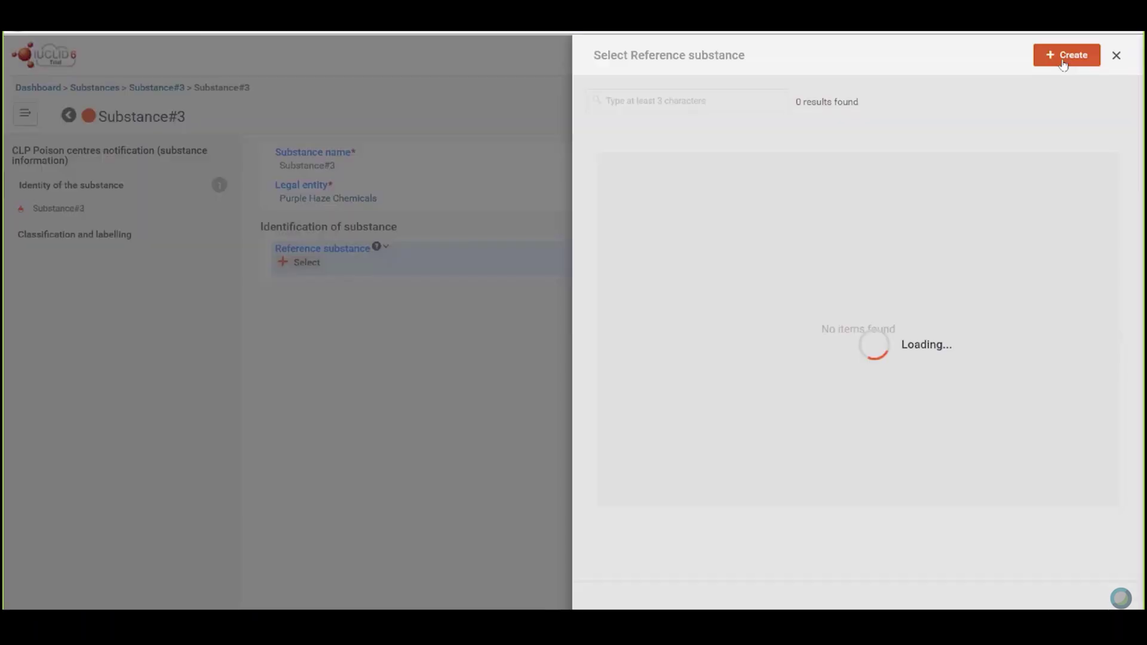
click(1063, 60)
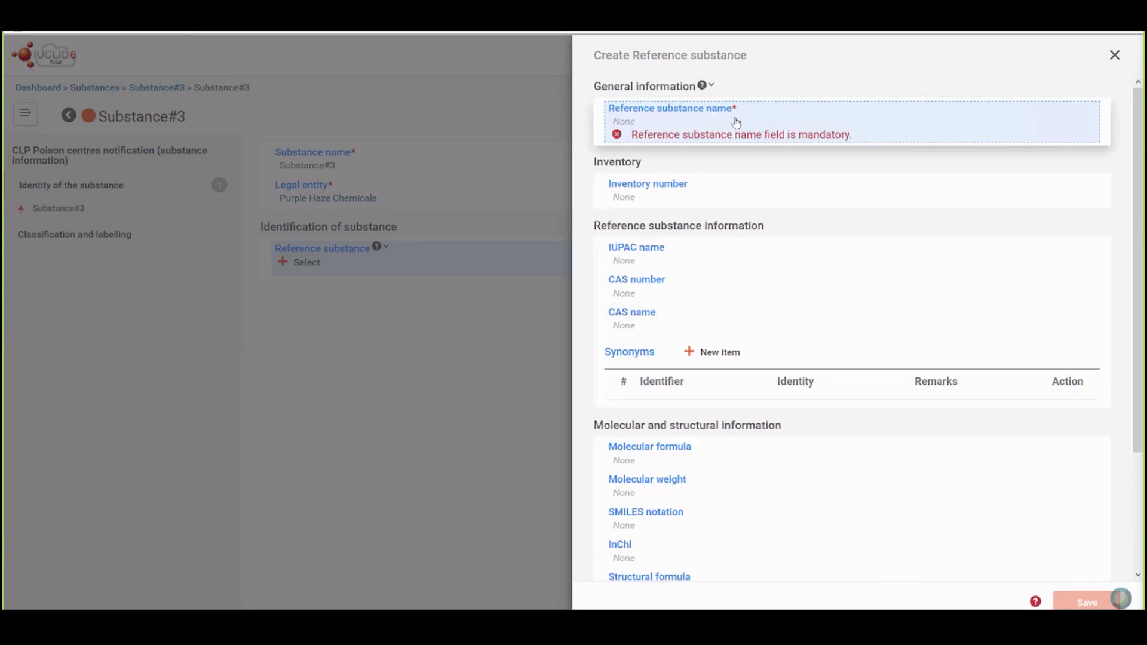
click(736, 122)
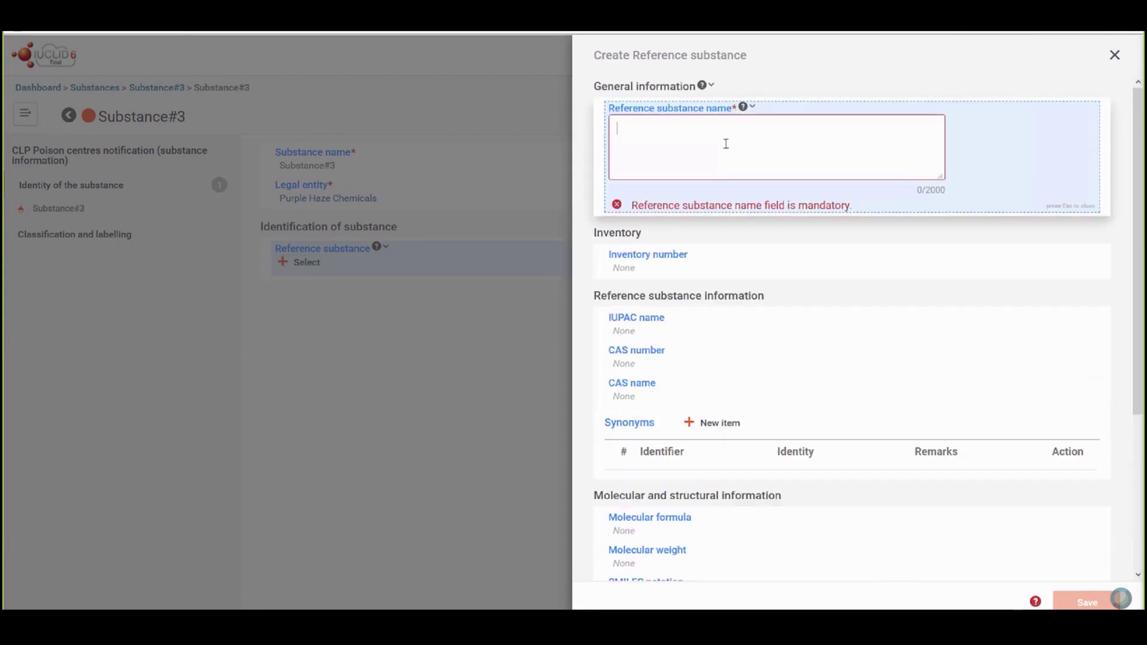
text(Su)
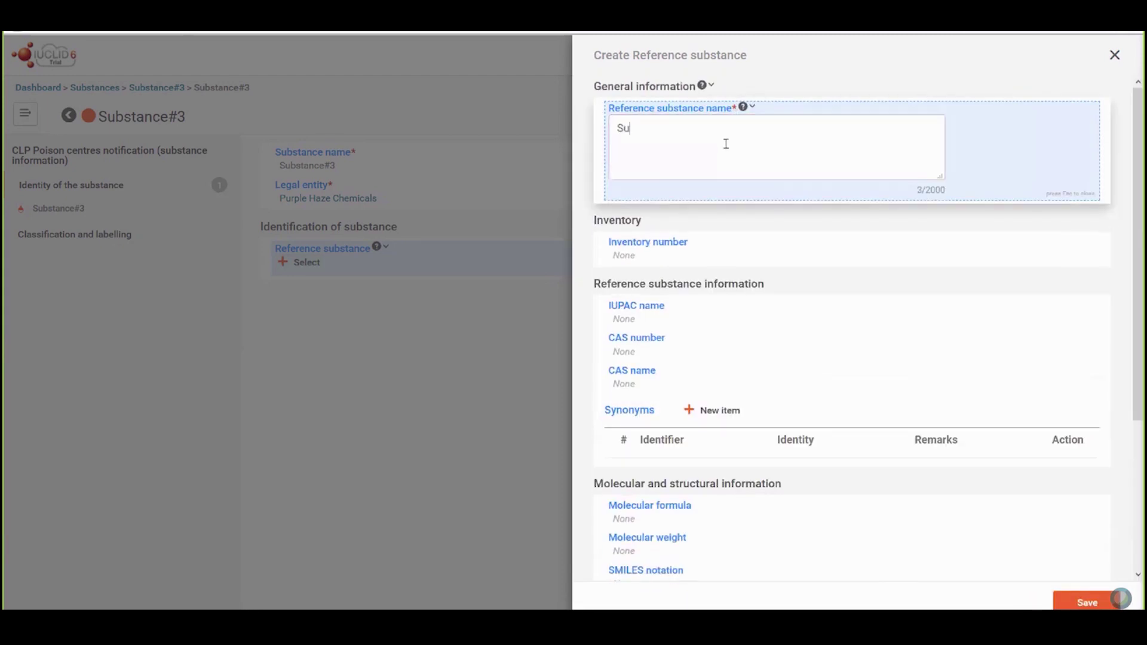
text(bstance#3)
Set the reference substance's inventory number to EC 205-788-1, sodium dodecyl sulphate.
click(691, 253)
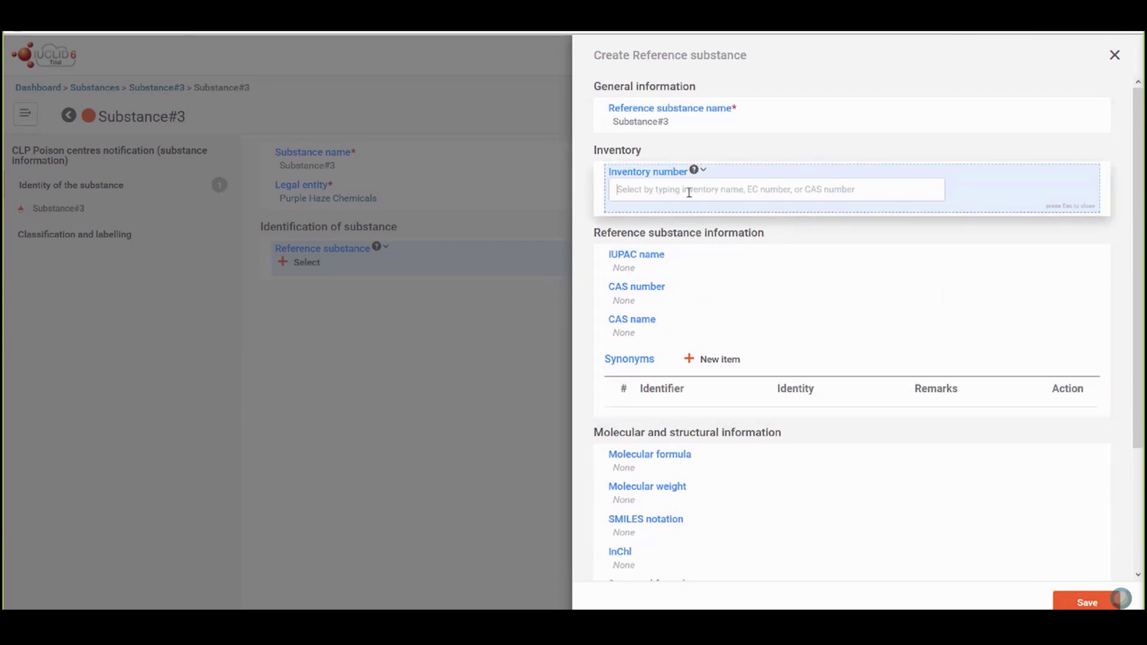
text(21)
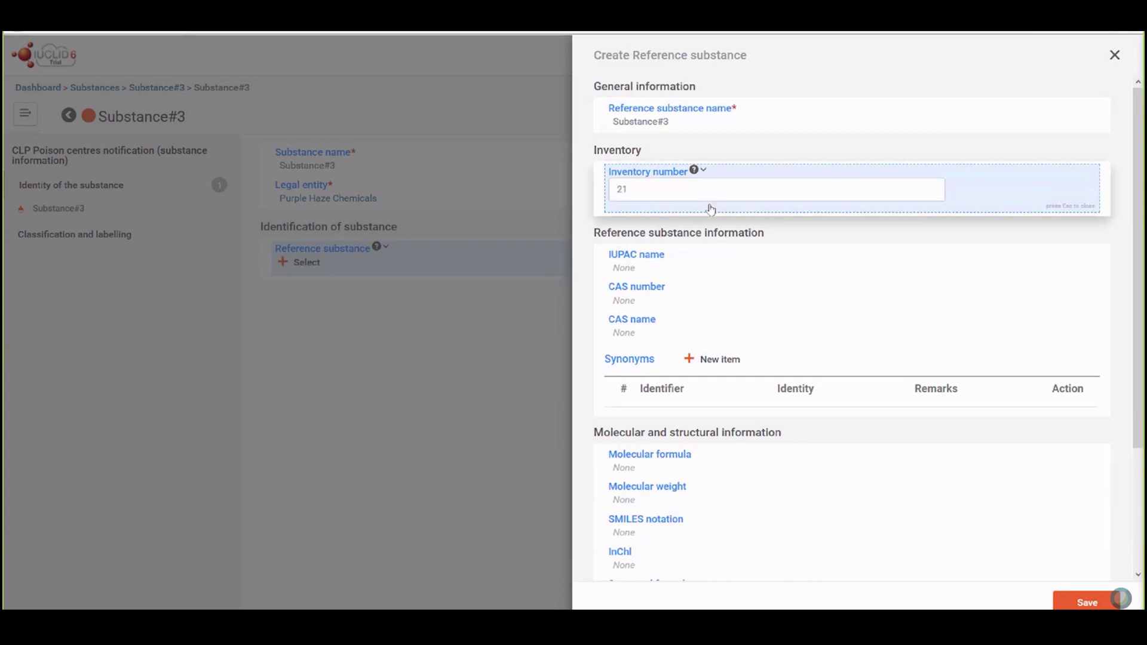
key(BackSpace)
text(05)
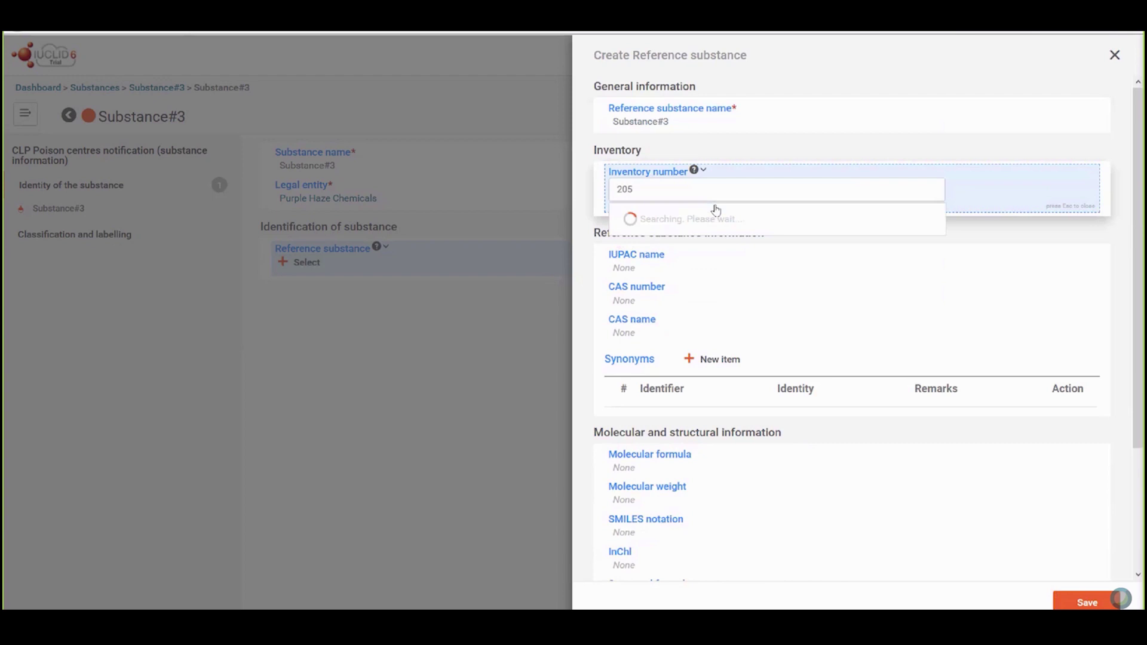
text(-788-1)
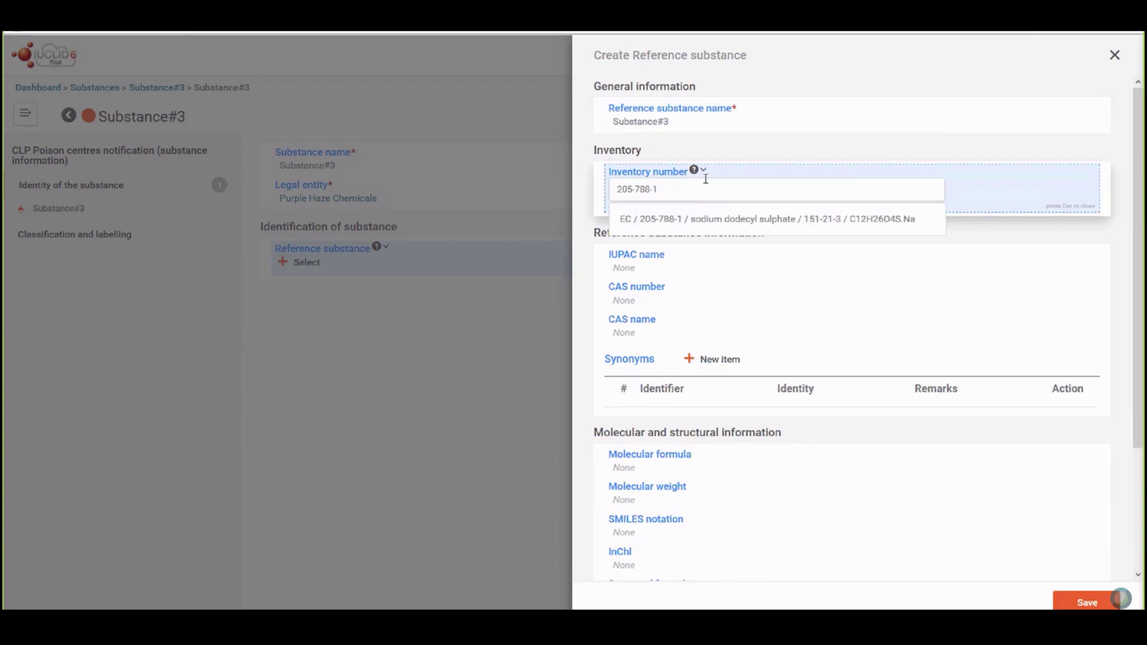
click(718, 221)
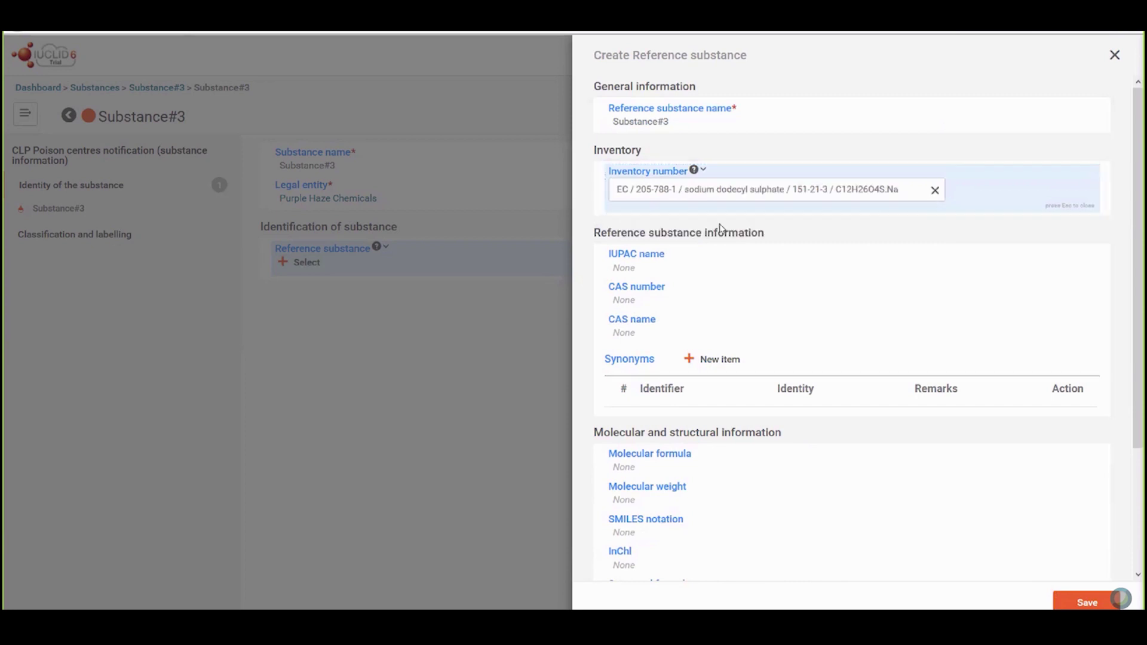
Save the new reference substance and the Substance#3 identity record, and return to the dataset overview.
click(1078, 605)
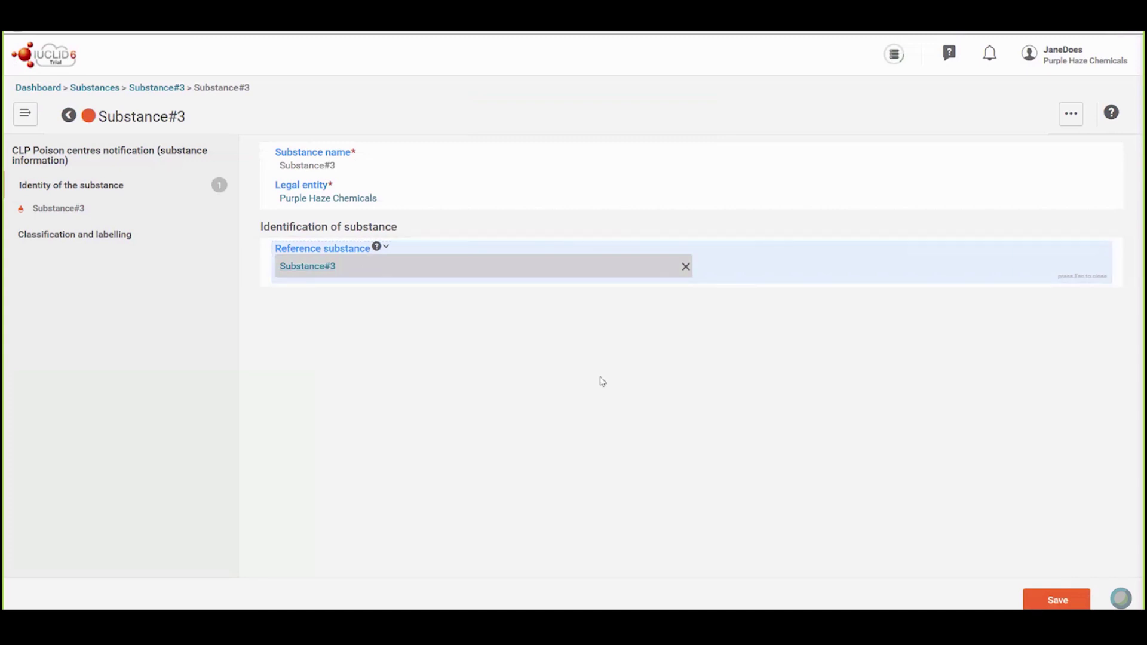
click(1056, 599)
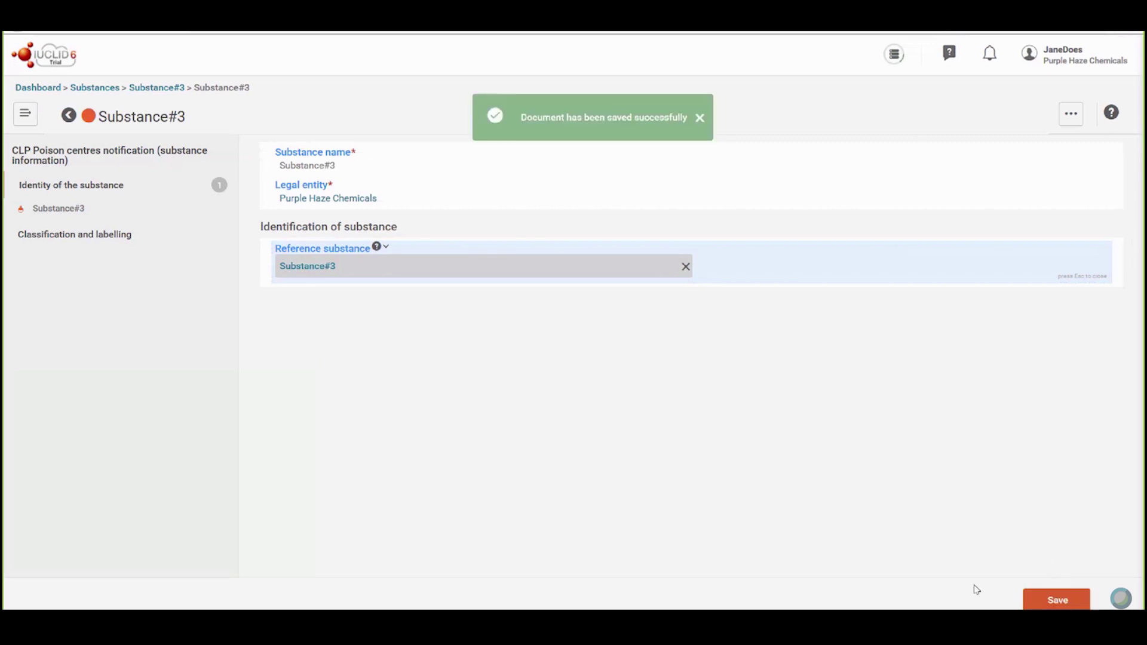
click(69, 117)
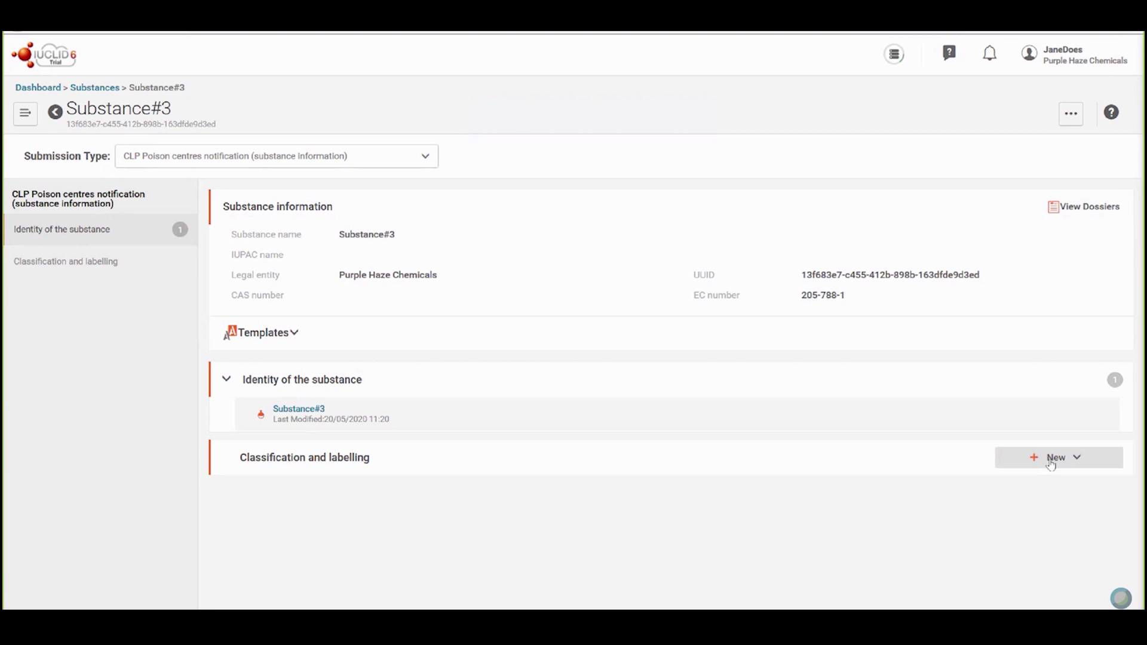
Add a new Classification and labelling document to Substance#3 with the hazard category "Flam. Solid 2-H228: Flammable solid.".
click(1050, 463)
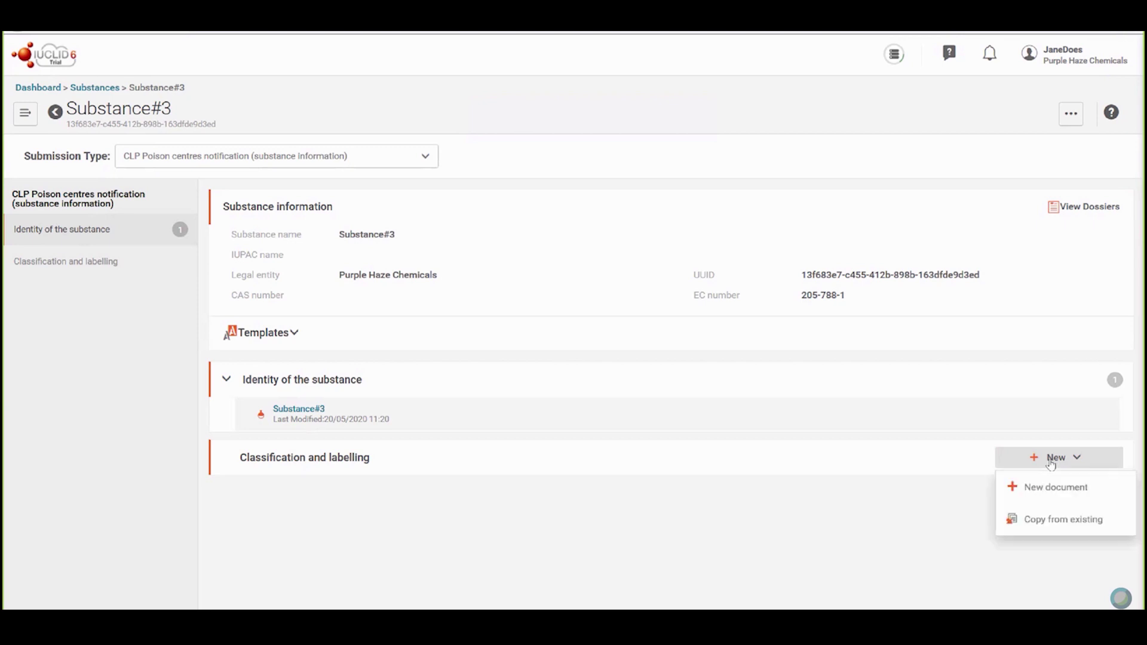
click(1046, 491)
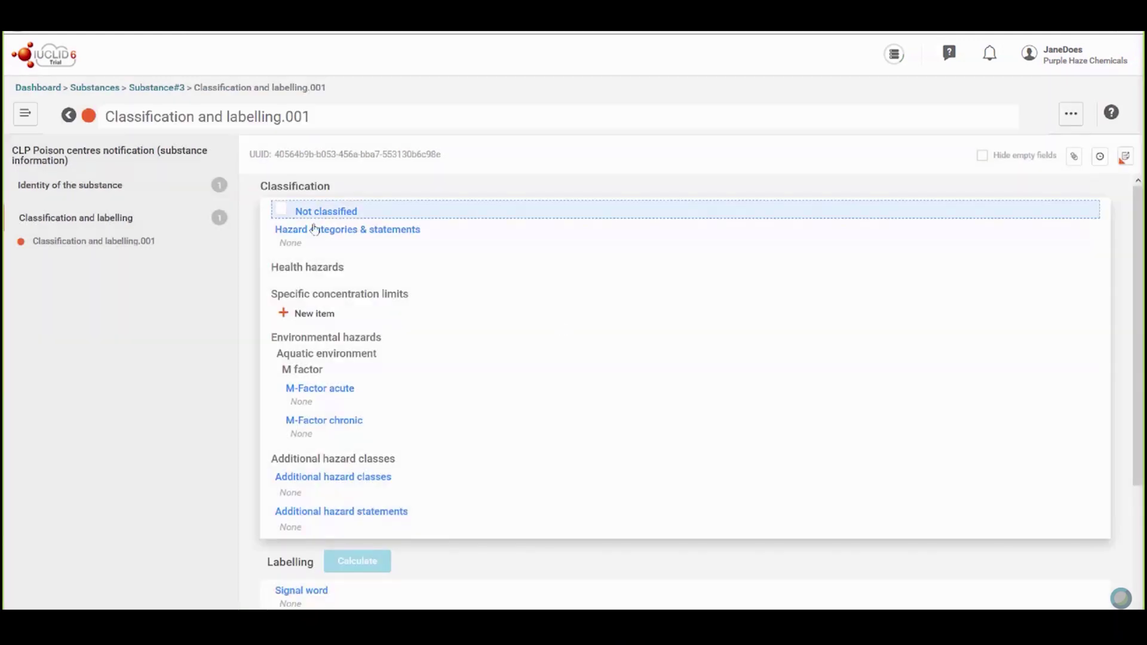
click(315, 232)
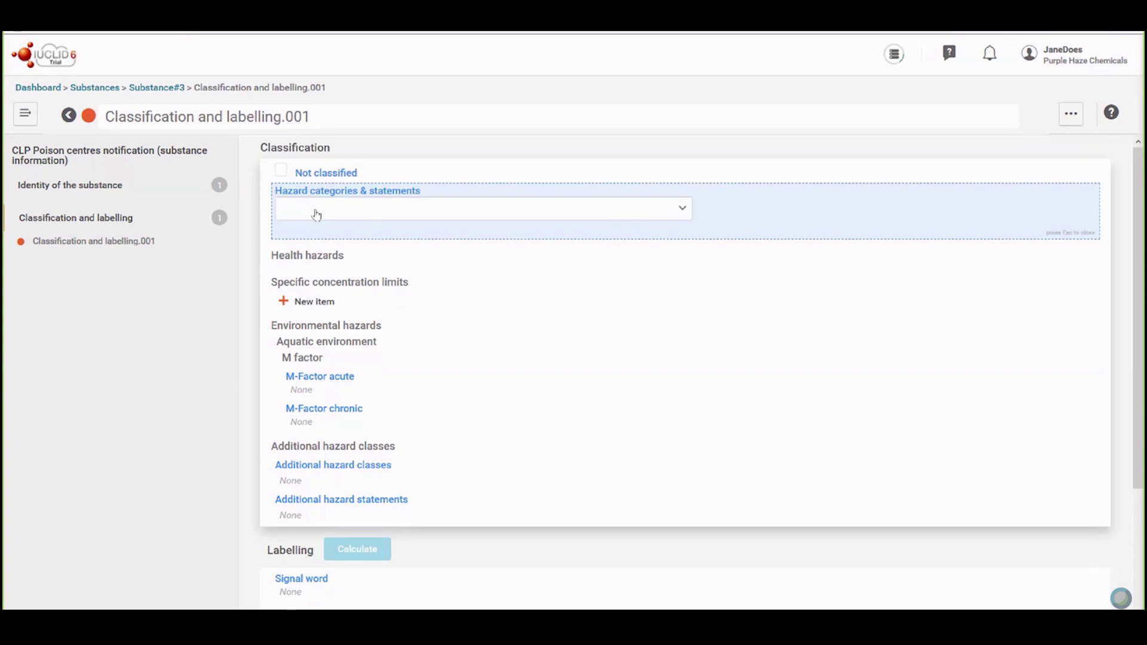
click(317, 212)
text(228)
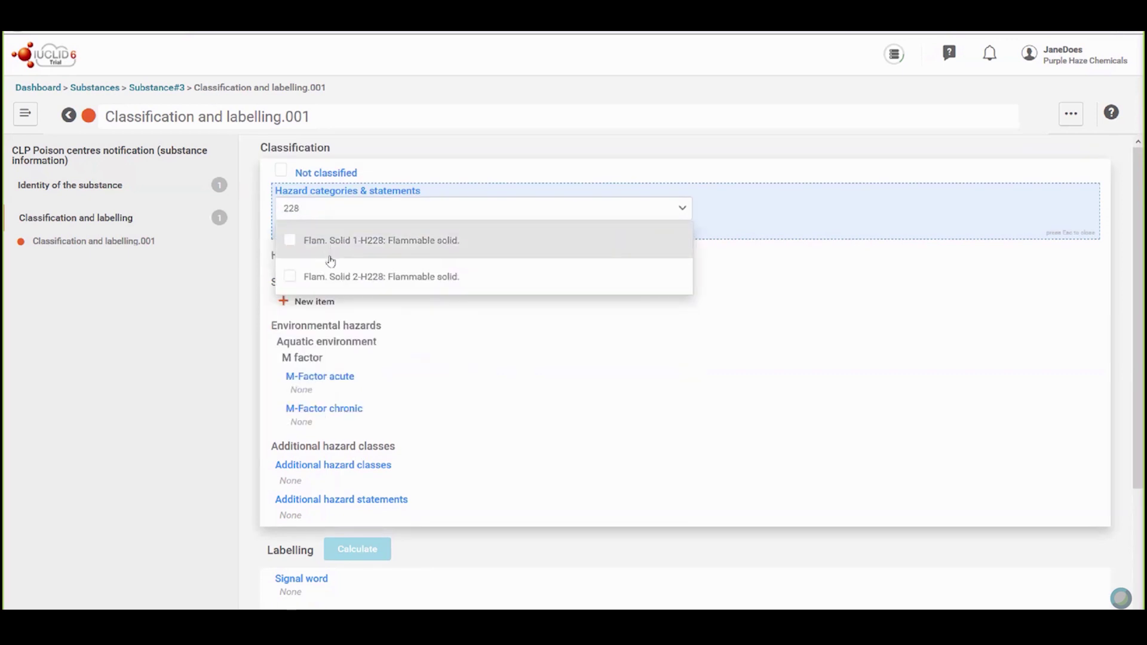
click(330, 283)
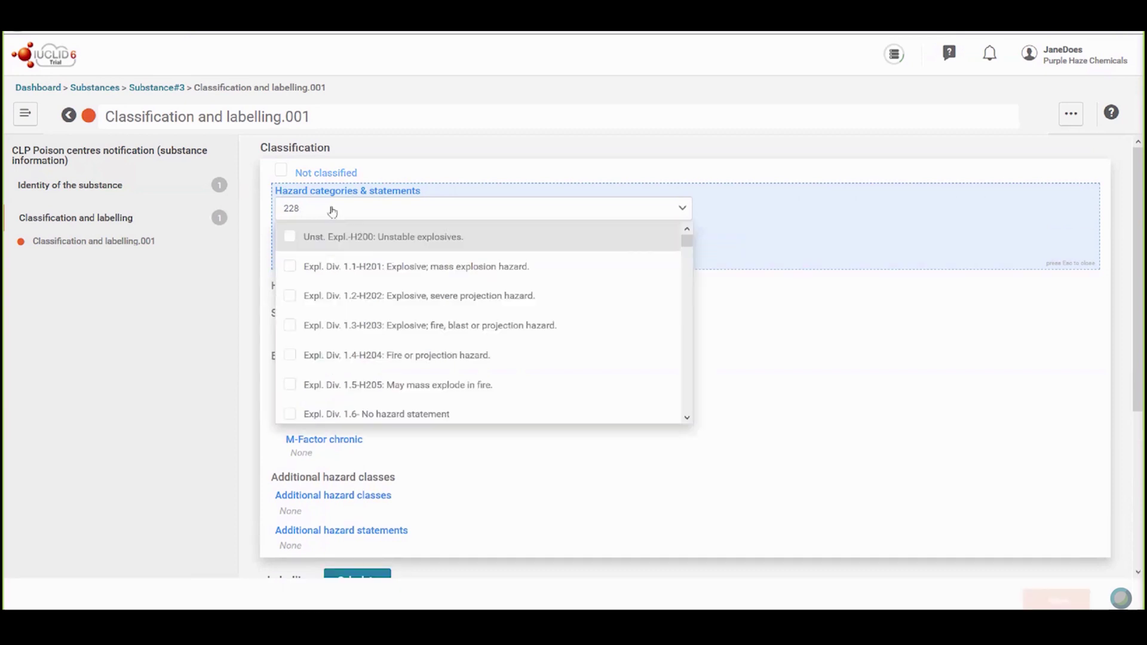
Add the hazard categories "(Acute toxicity - oral) Acute Tox. 4-H302: Harmful if swallowed." and "Skin Irrit. 2-H315: Causes skin irritation.".
drag(301, 208, 271, 210)
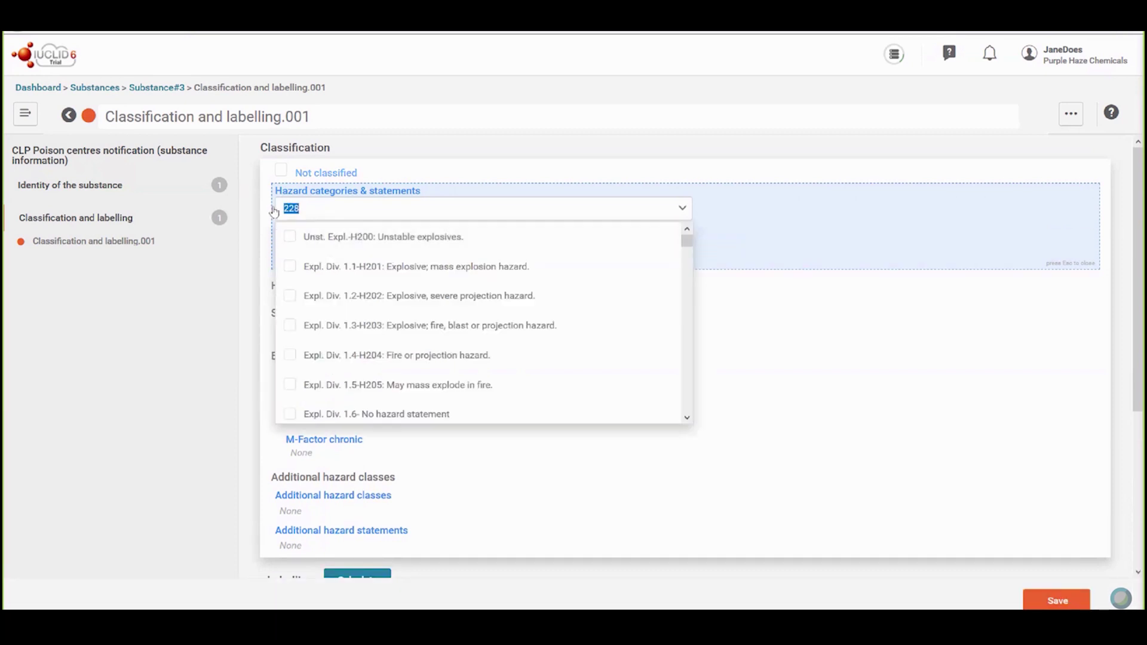
text(30)
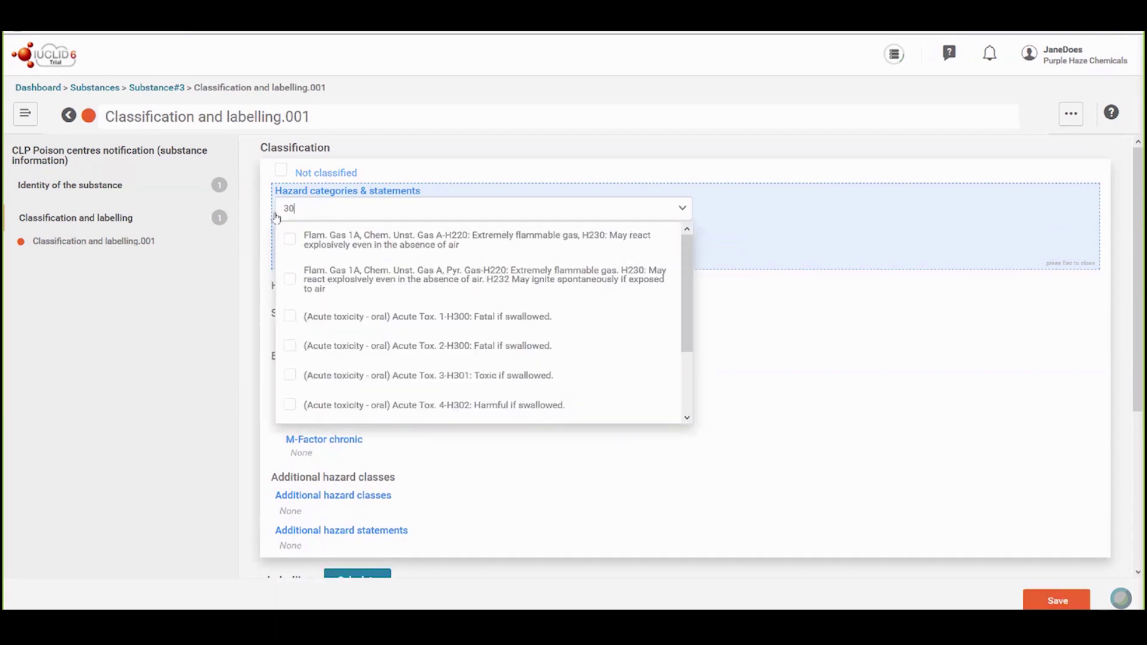
text(2)
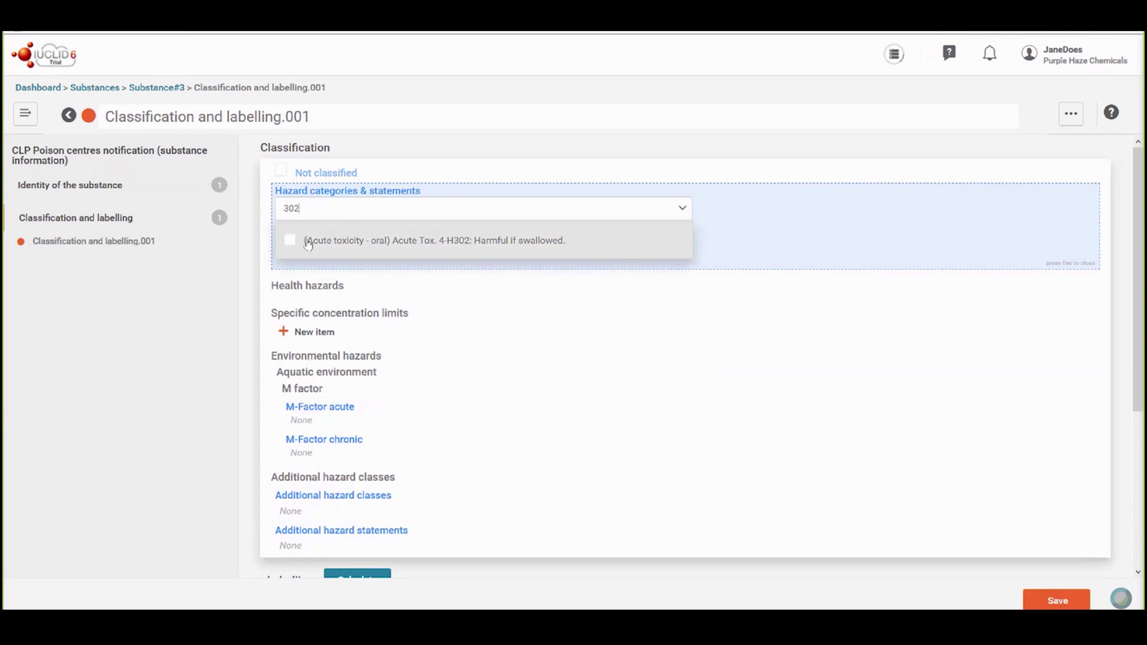
click(308, 241)
drag(356, 208, 277, 208)
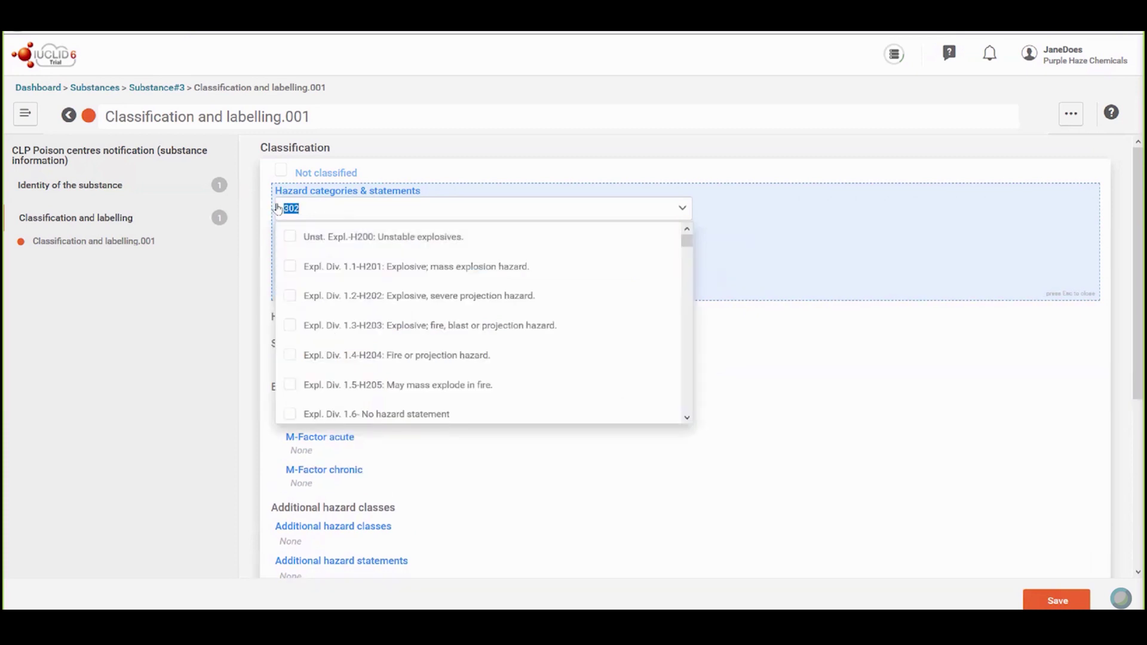
text(315)
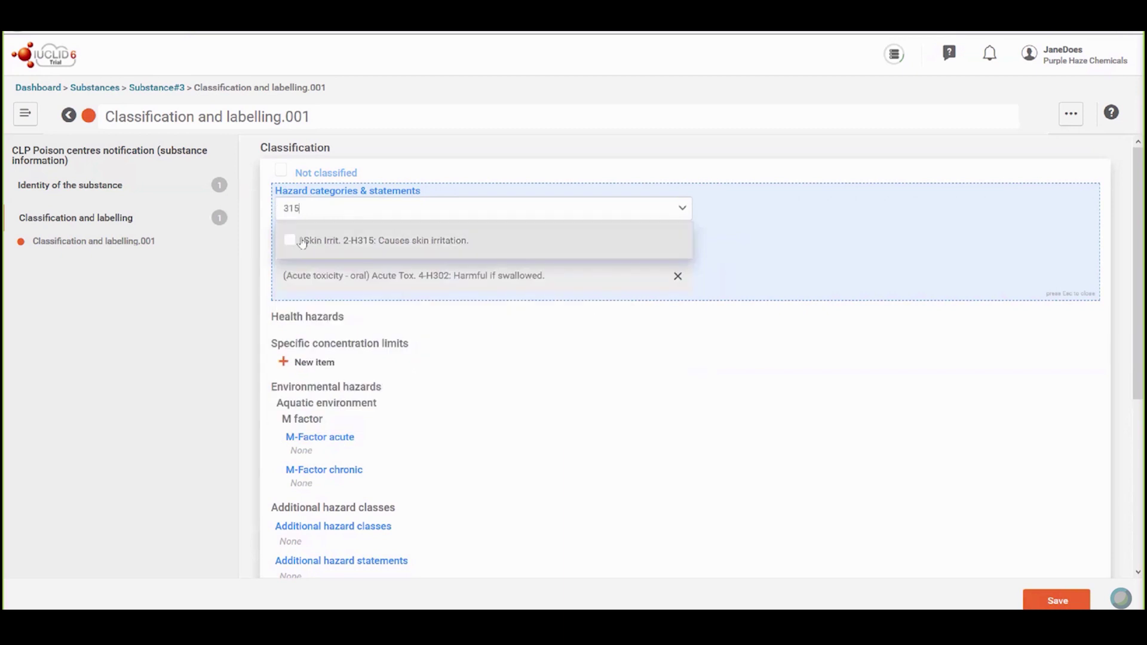
click(478, 238)
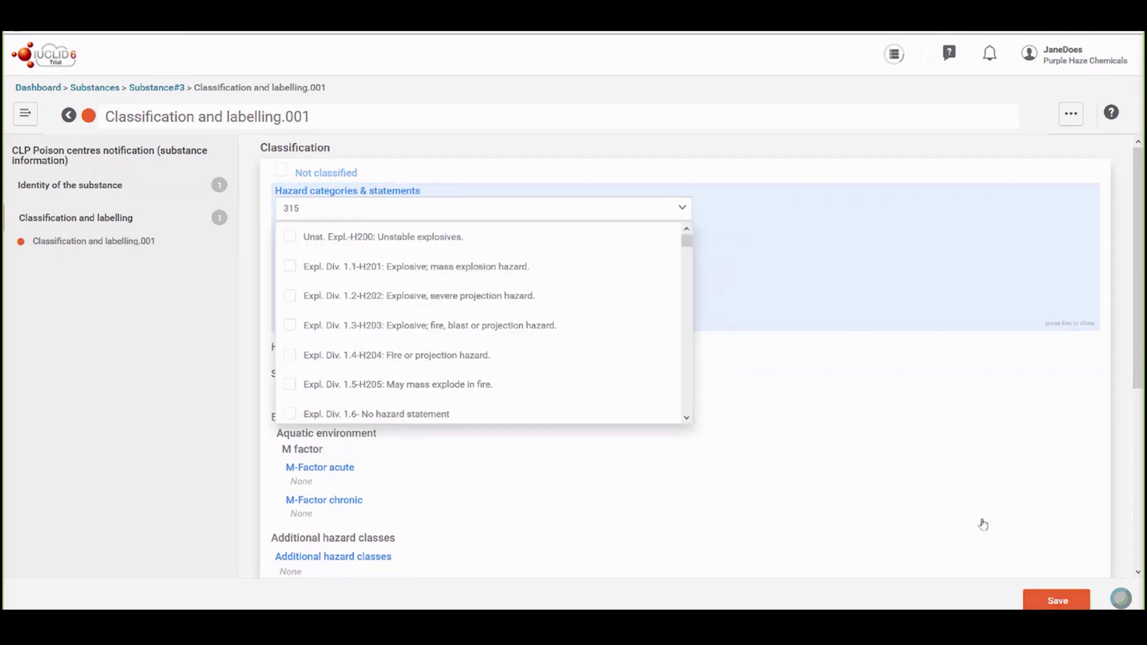
click(814, 413)
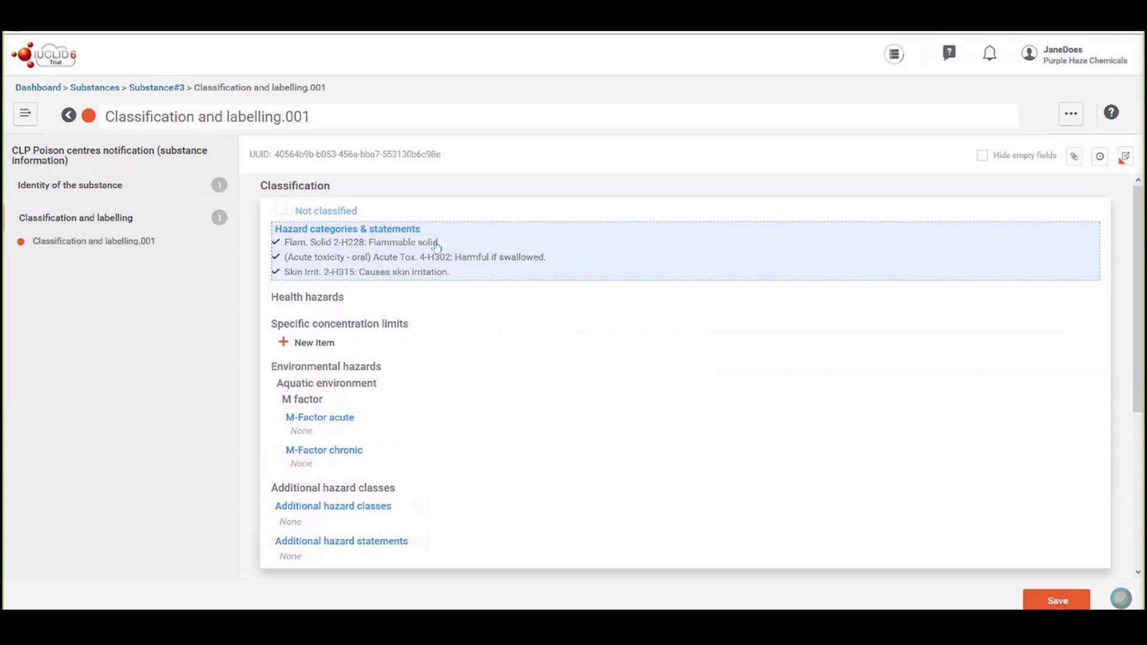
Add the hazard category "Aquatic Chronic 3-H412: Harmful to aquatic life with long lasting effects." to the classification.
click(401, 231)
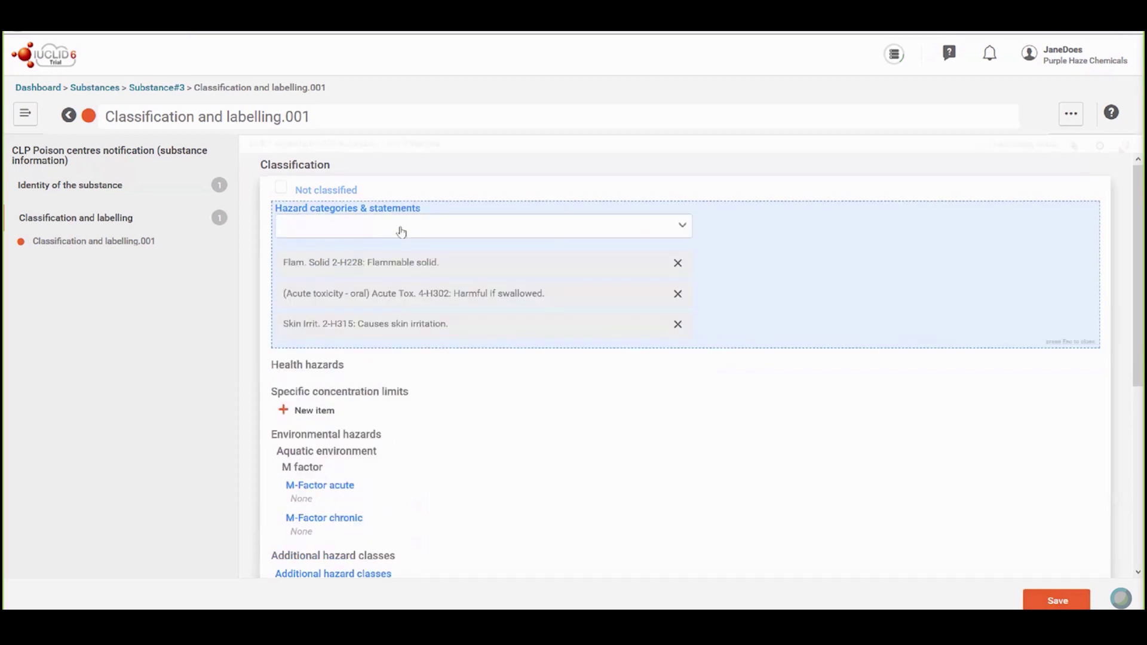
click(403, 212)
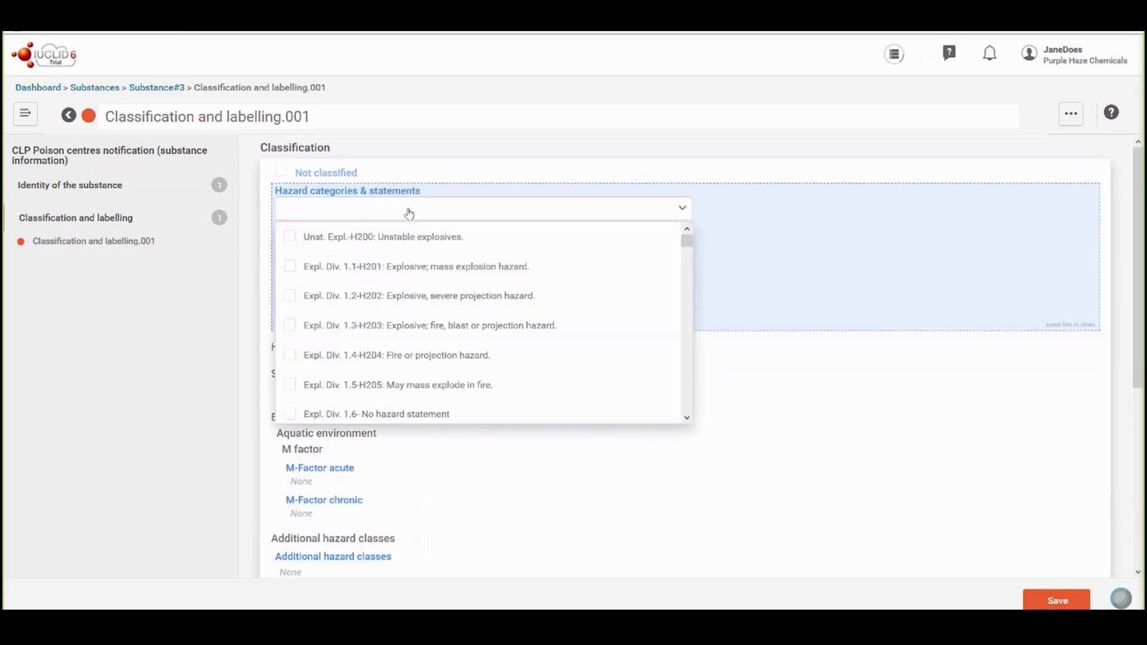
text(412)
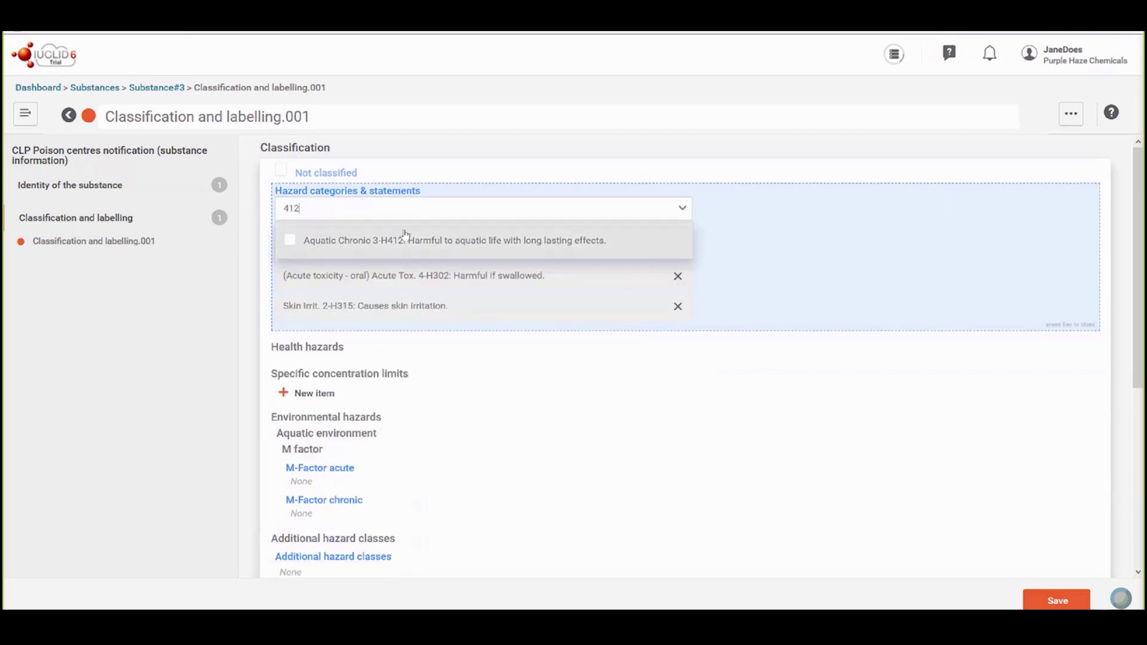
click(400, 247)
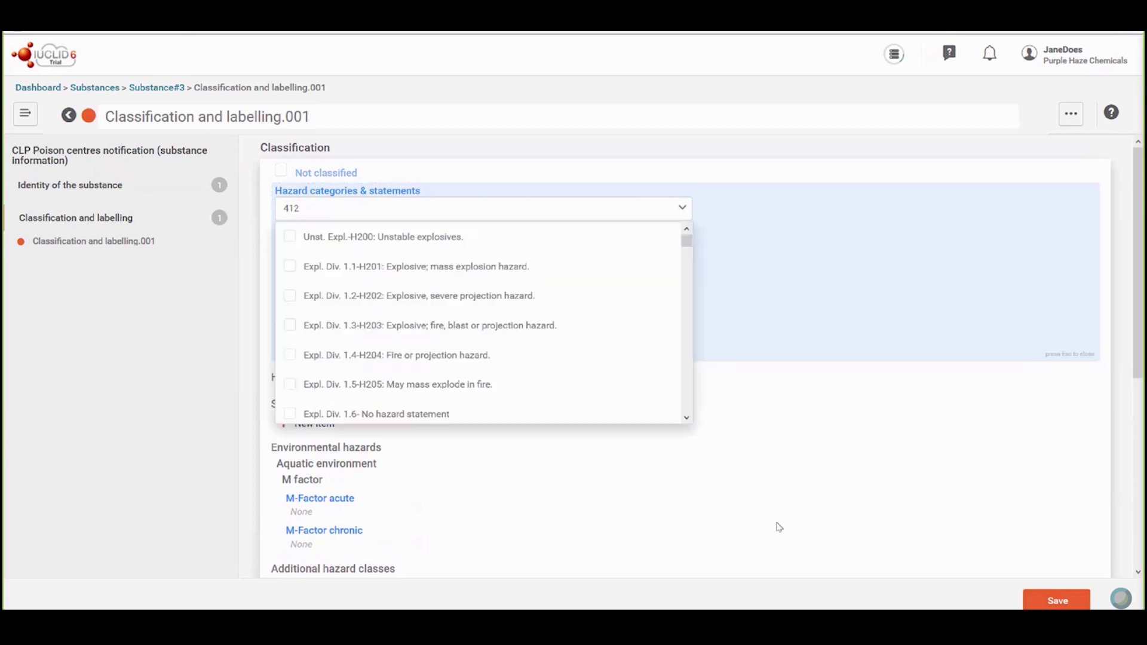
Save the Classification and labelling document of Substance#3 and return to the Substances list.
click(1064, 604)
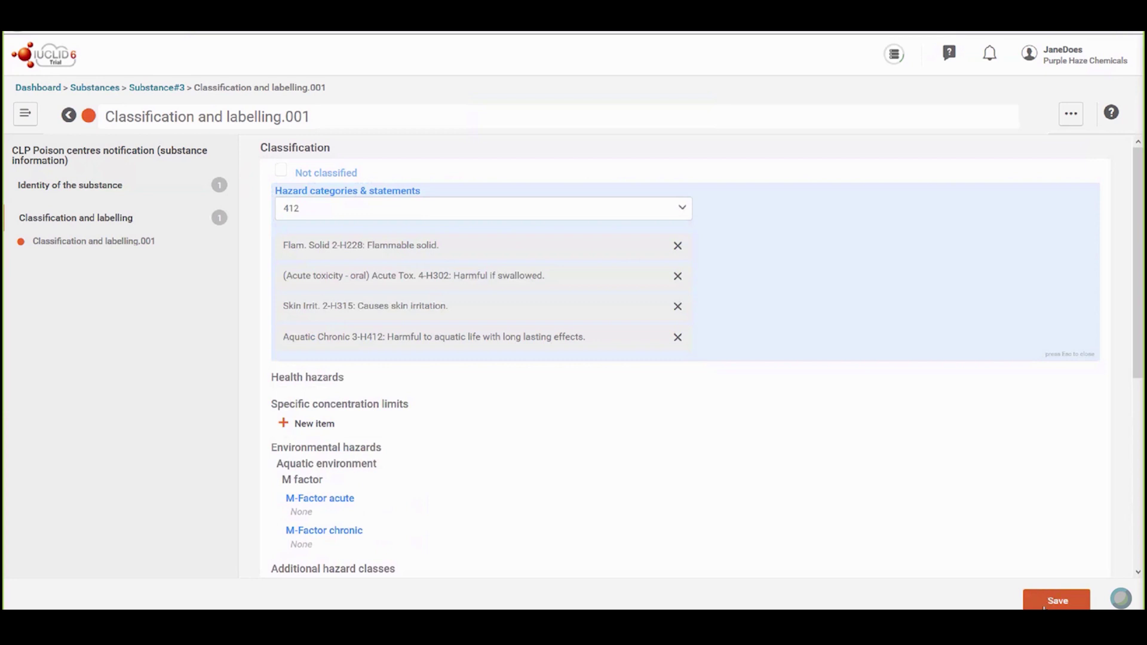
click(1045, 607)
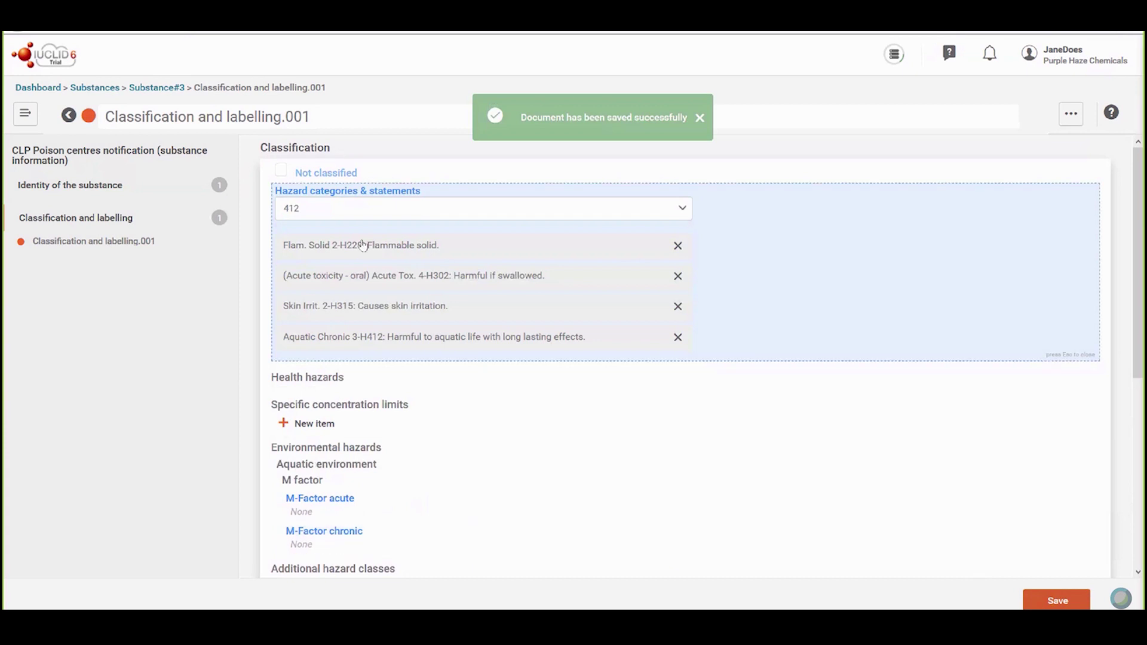
click(69, 116)
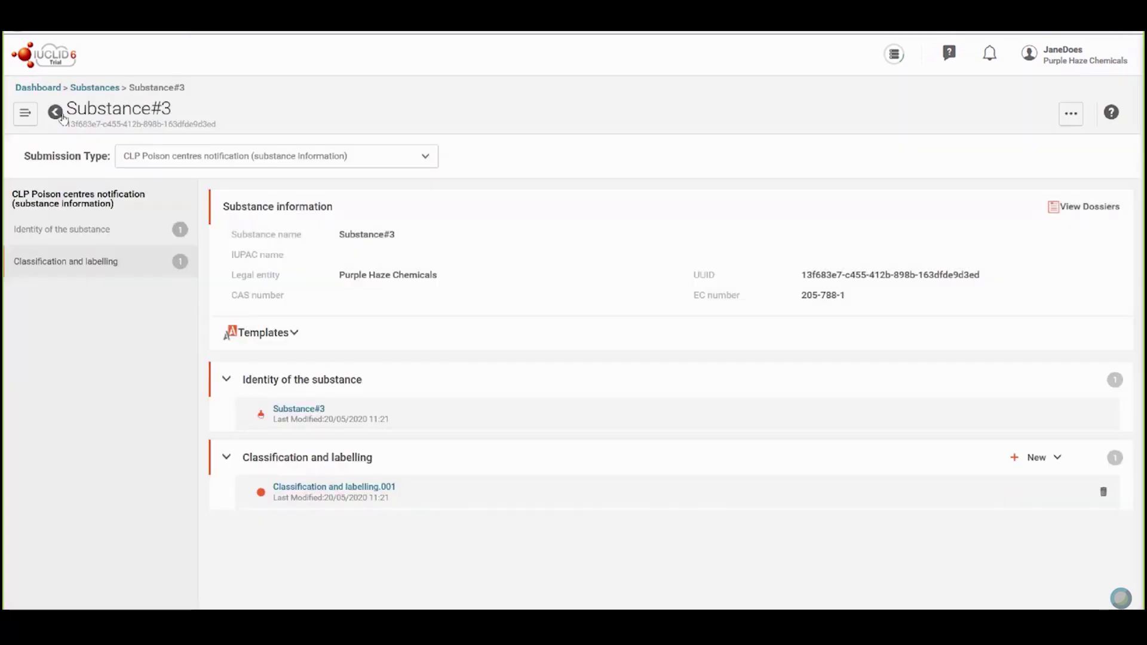
click(56, 112)
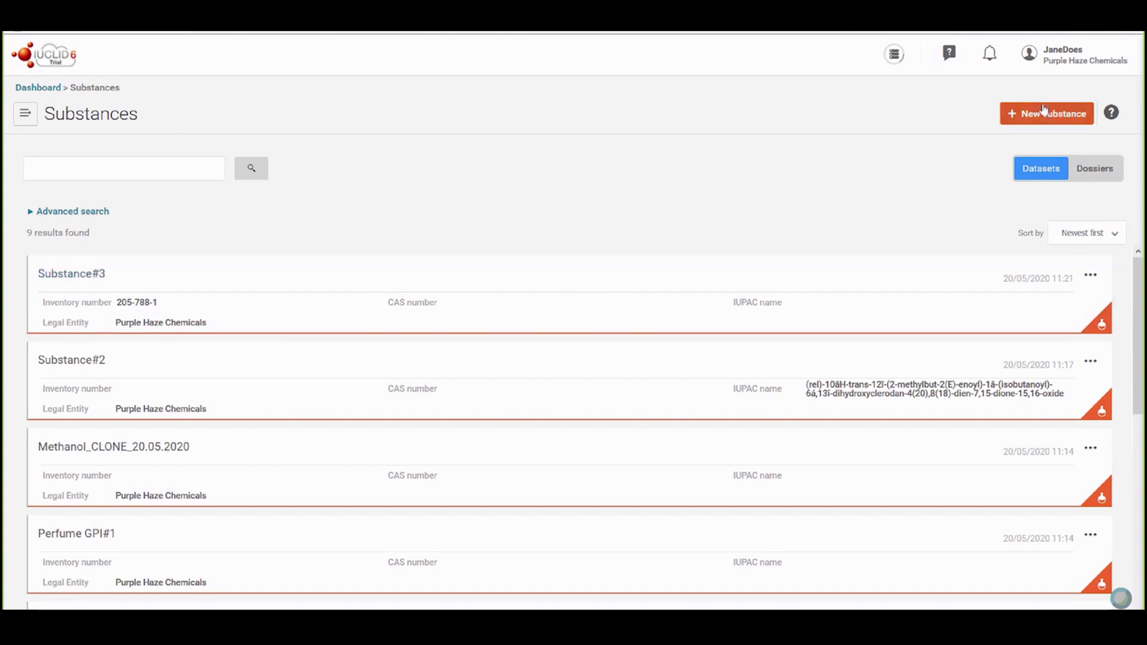
Create a new substance dataset named "Substance#4" and open it.
click(1040, 116)
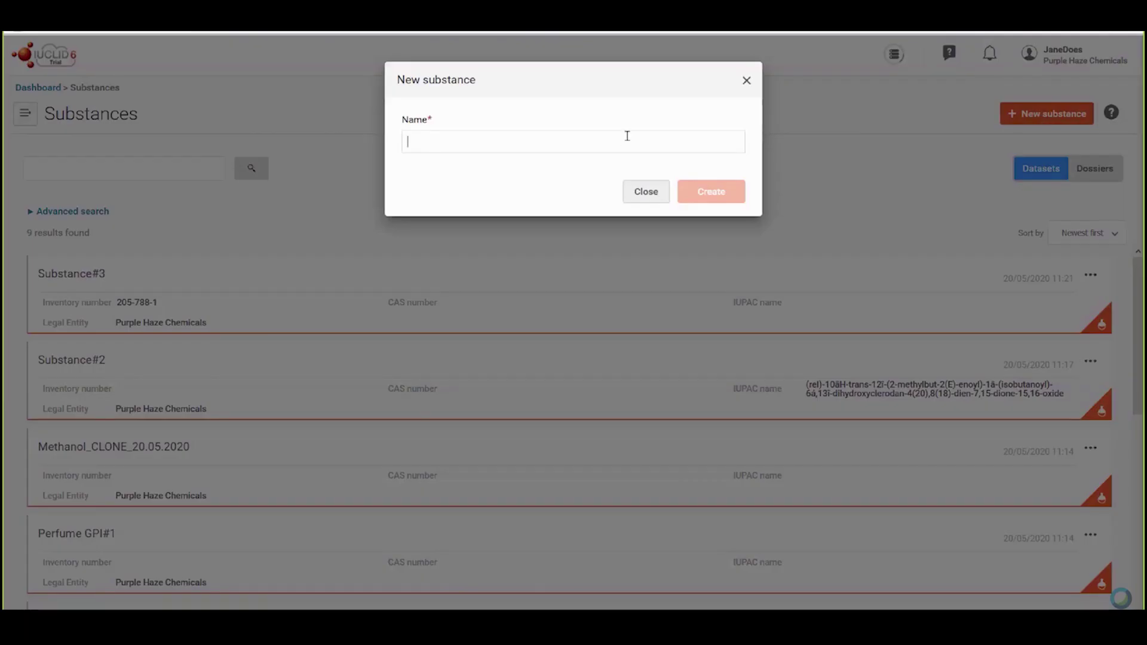
text(Subst)
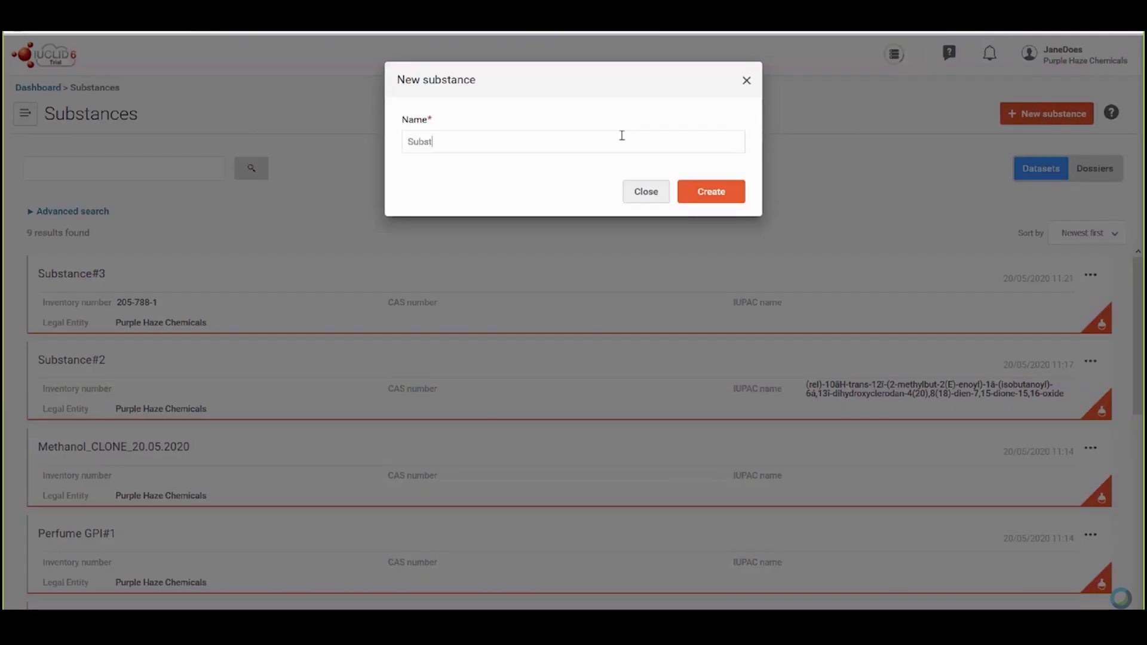
text(ance#4)
click(726, 192)
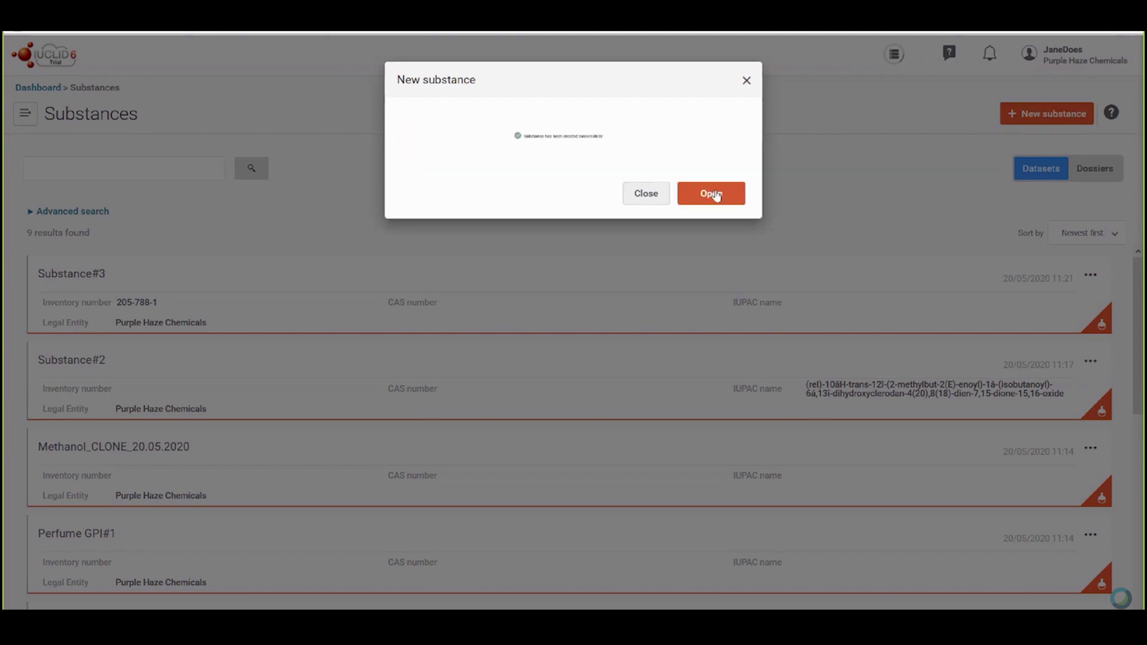
click(712, 197)
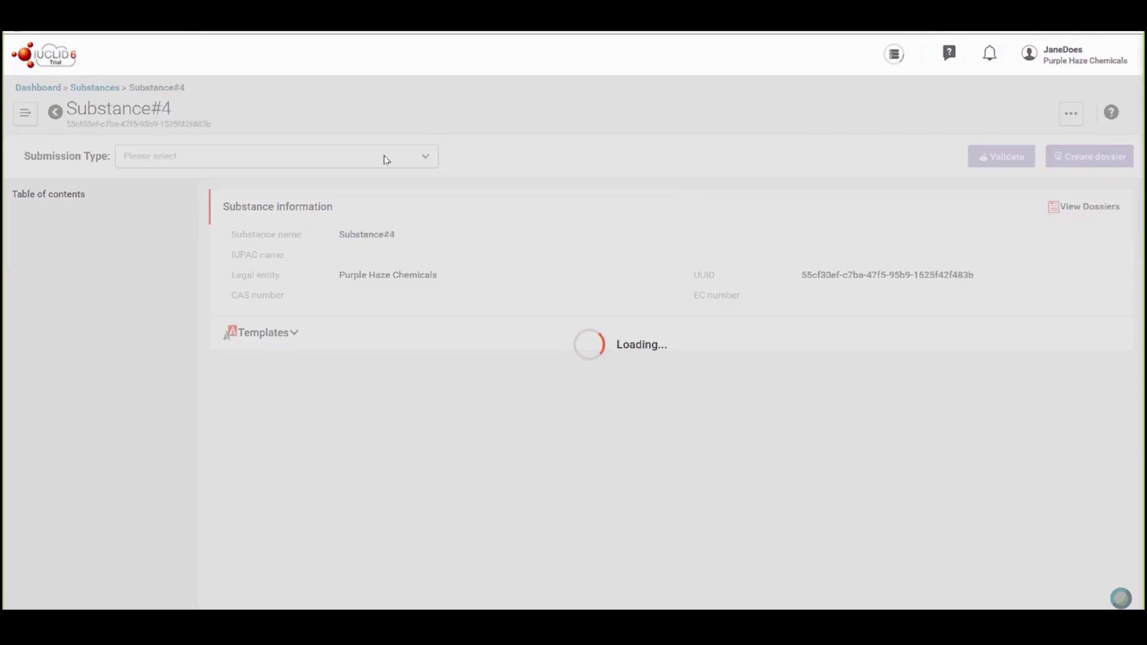
Set the submission type of Substance#4 to "CLP Poison centres notification (substance information)".
click(383, 154)
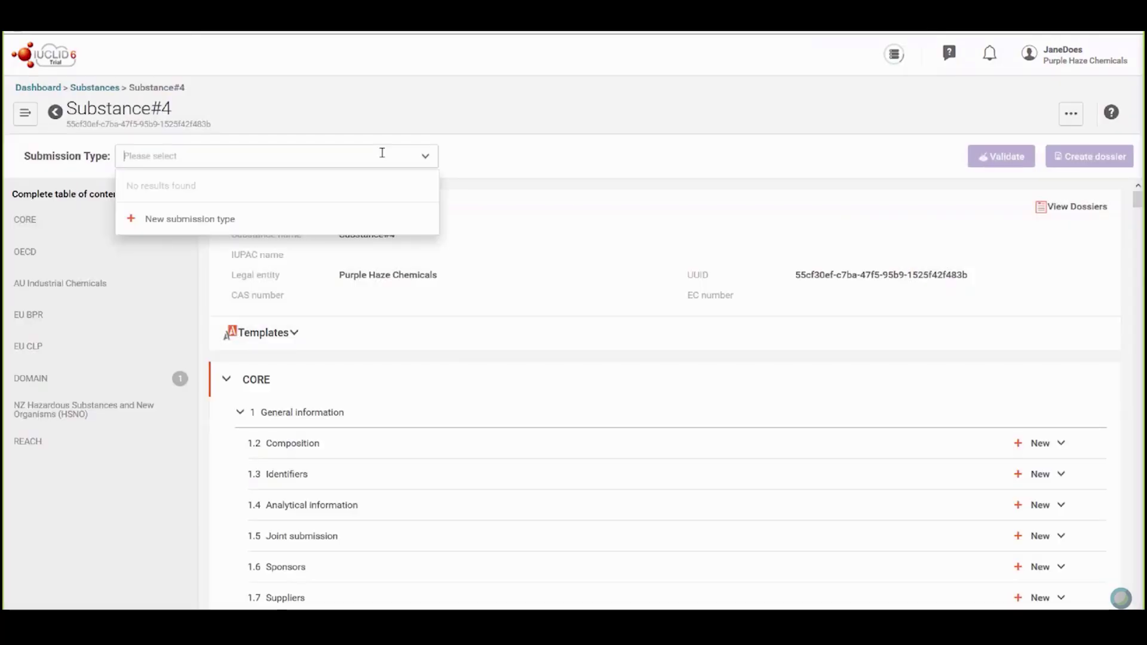
click(366, 224)
click(667, 147)
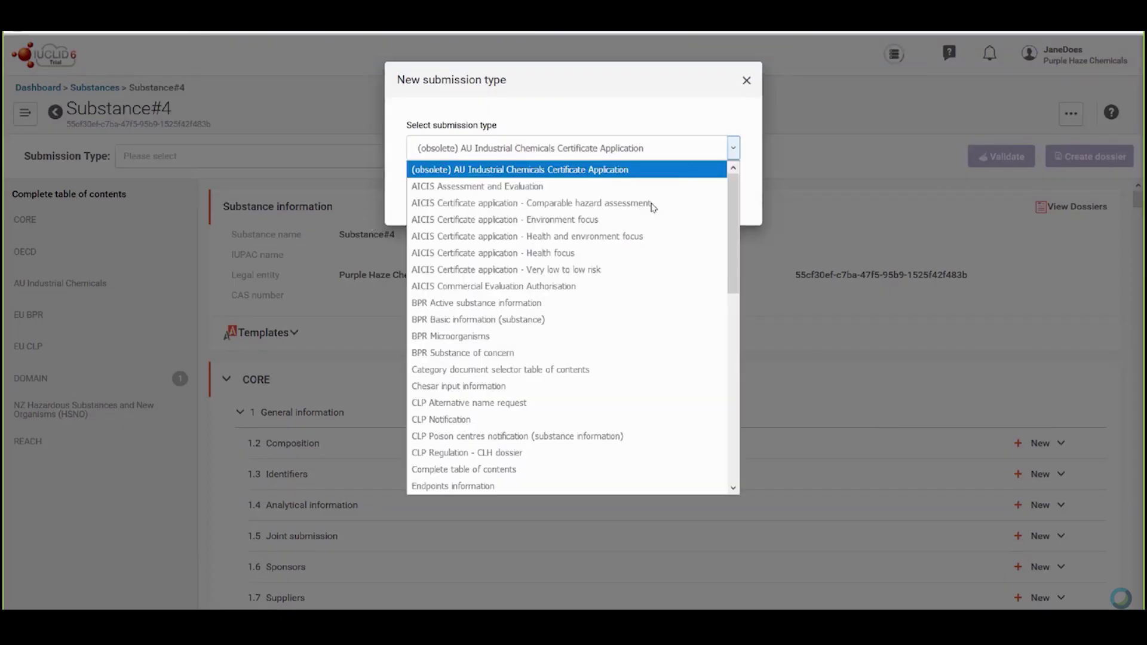
click(631, 437)
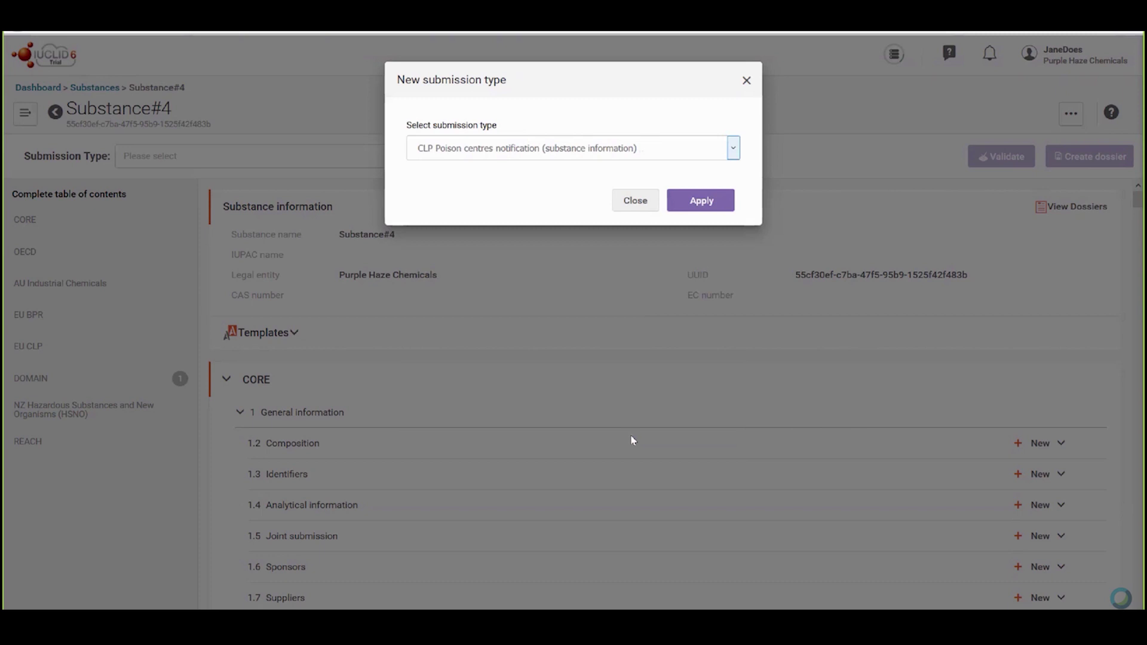
click(706, 203)
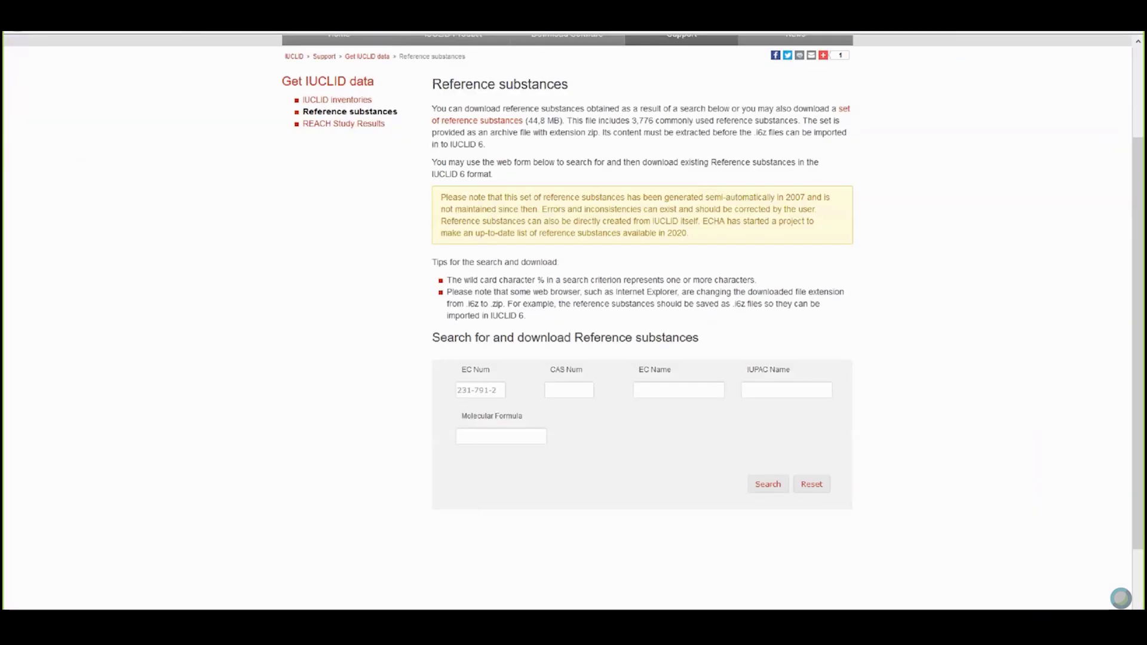
On the IUCLID 6 website's Reference substances page, search for EC number 231-791-2 and download the water i6z file.
click(496, 390)
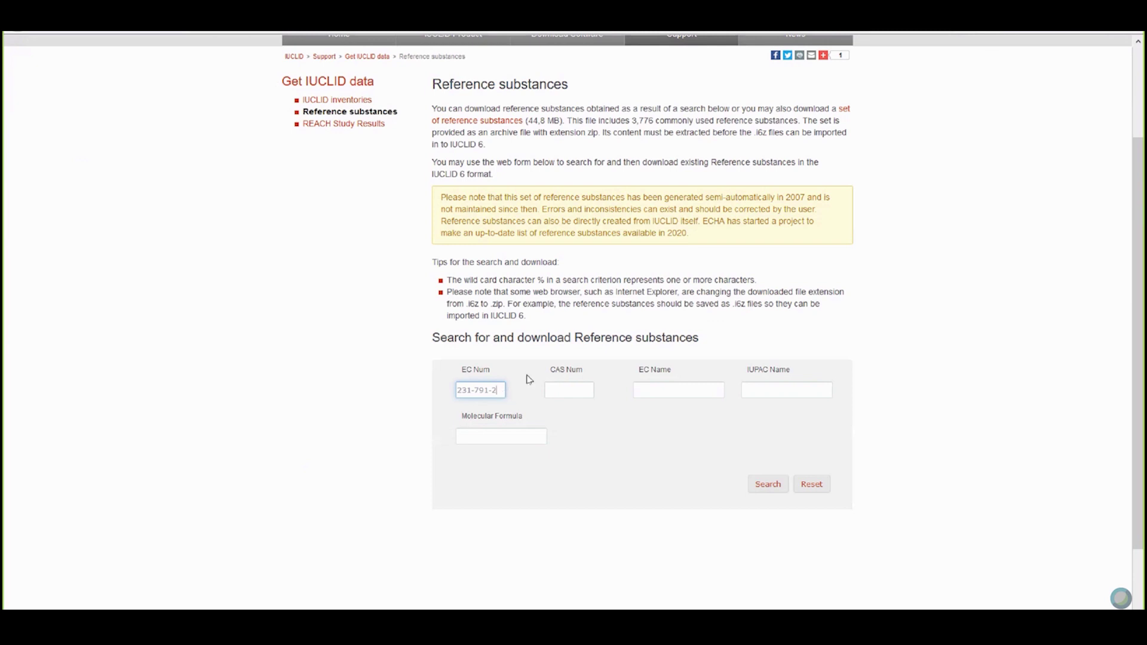
click(768, 487)
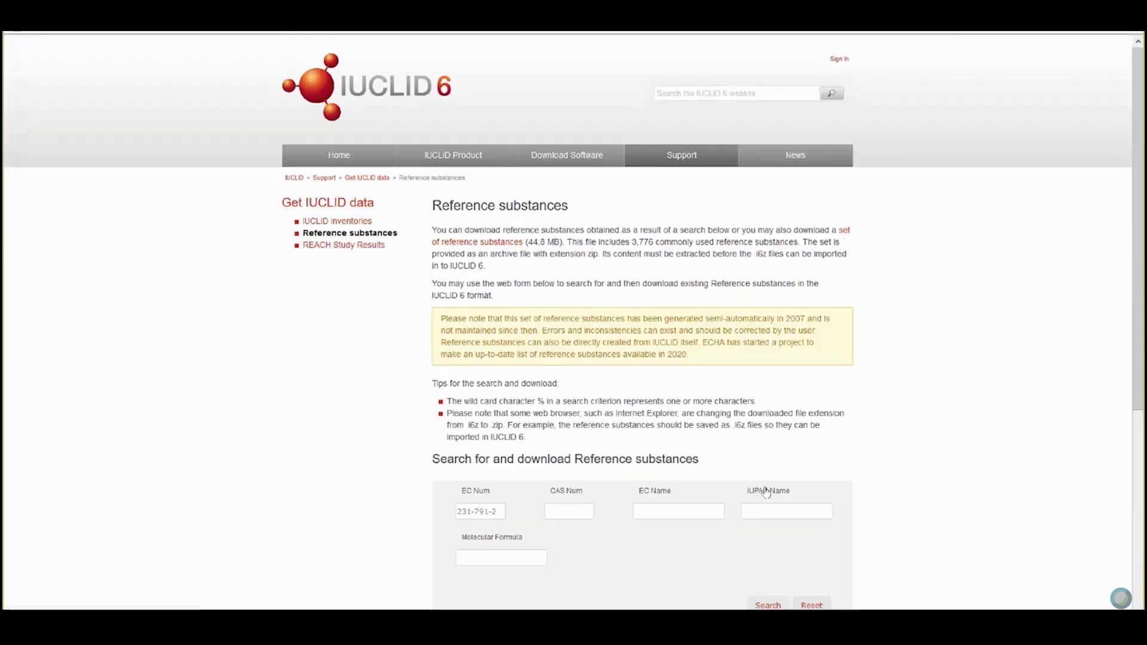
scroll(685, 448, down, 5)
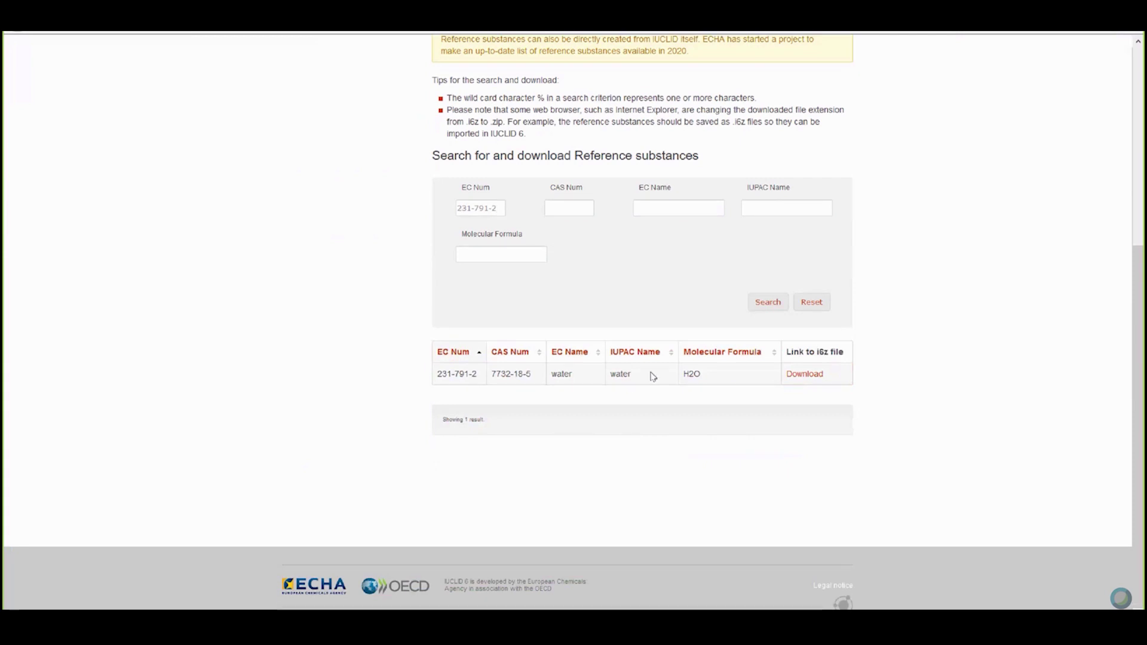
click(802, 375)
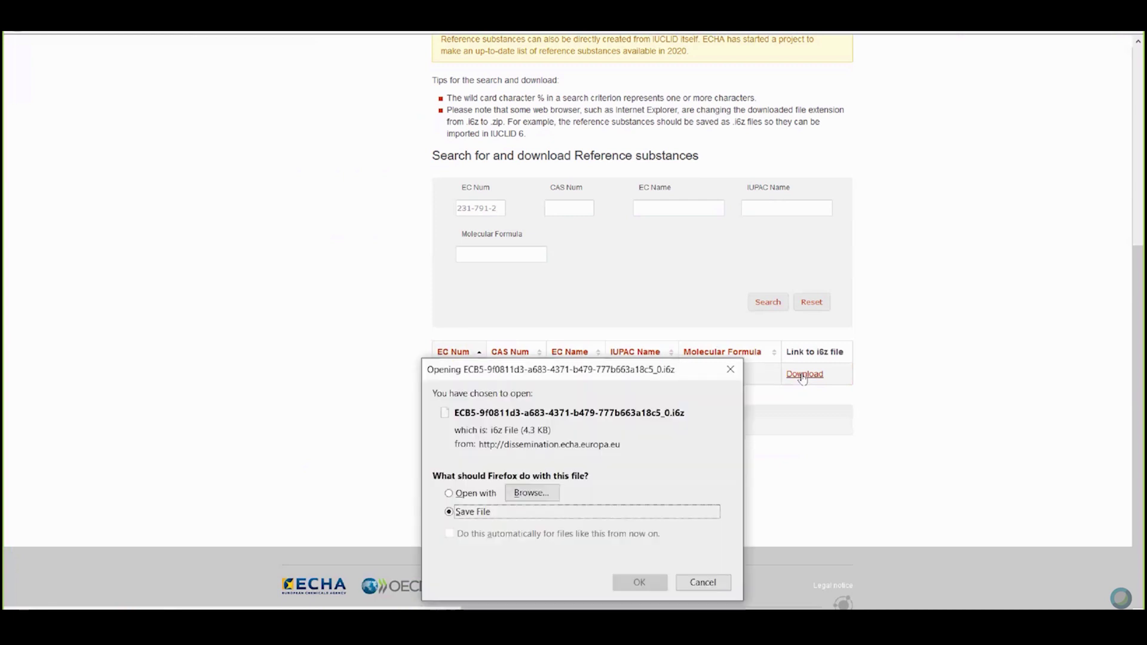
click(638, 583)
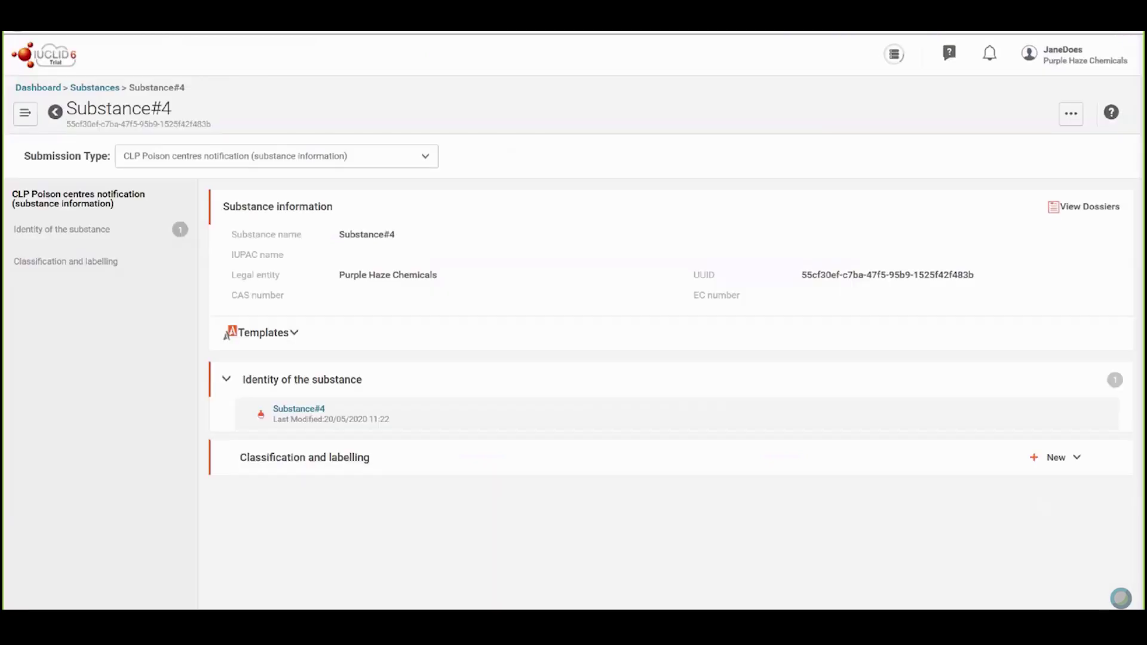
Import the downloaded ECB5-9f0811d3-a683-4371-b479-777b663a18c5_0(4).i6z into IUCLID Cloud Trial with overwrite setting "Replace", and clear the completed import.
click(47, 89)
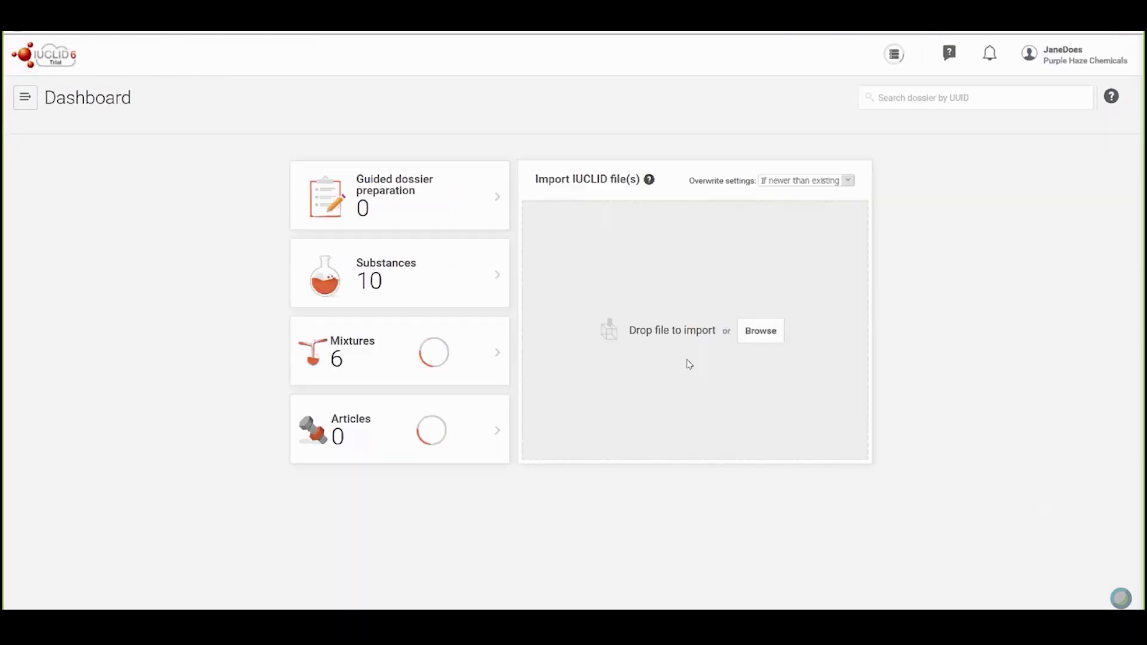
click(847, 182)
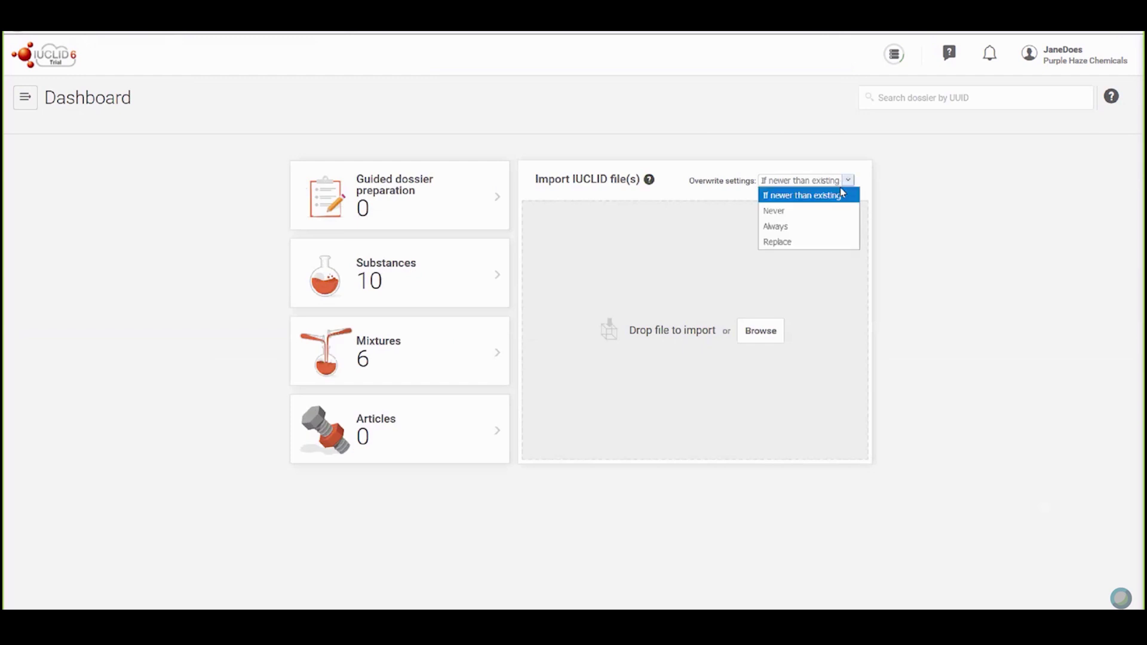
click(816, 242)
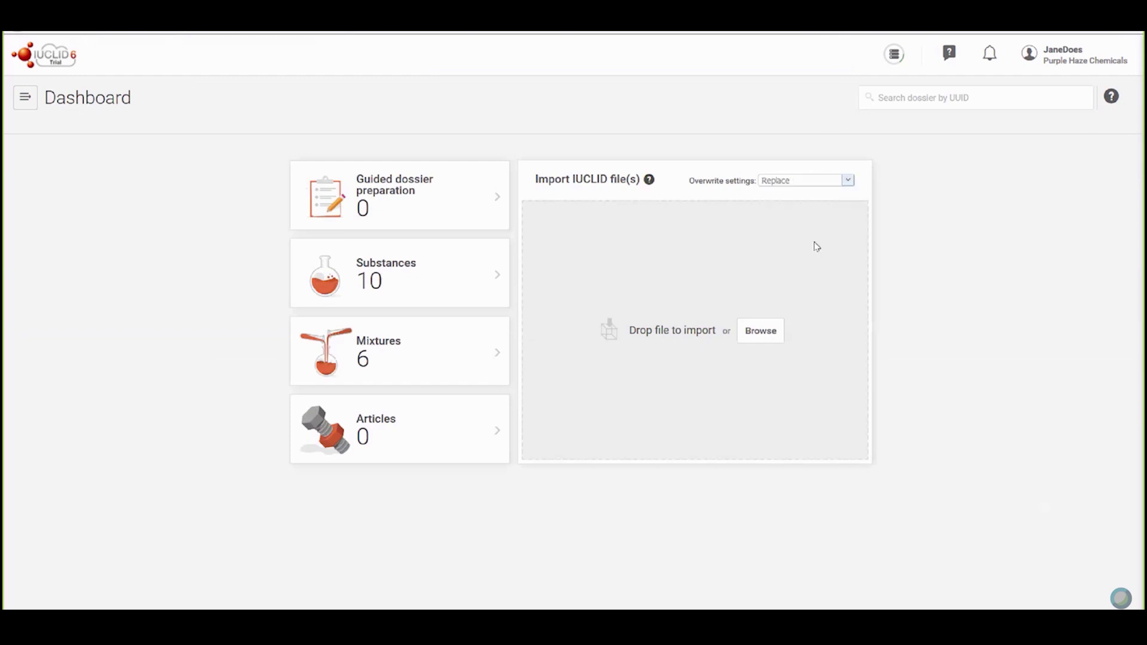
click(761, 337)
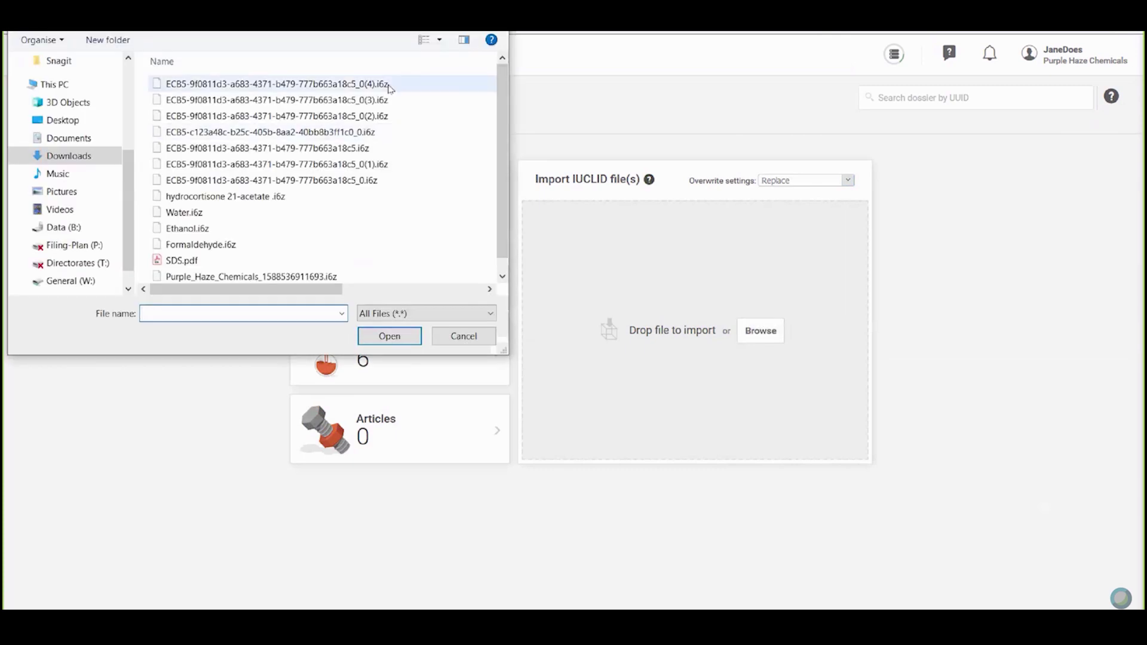
click(385, 85)
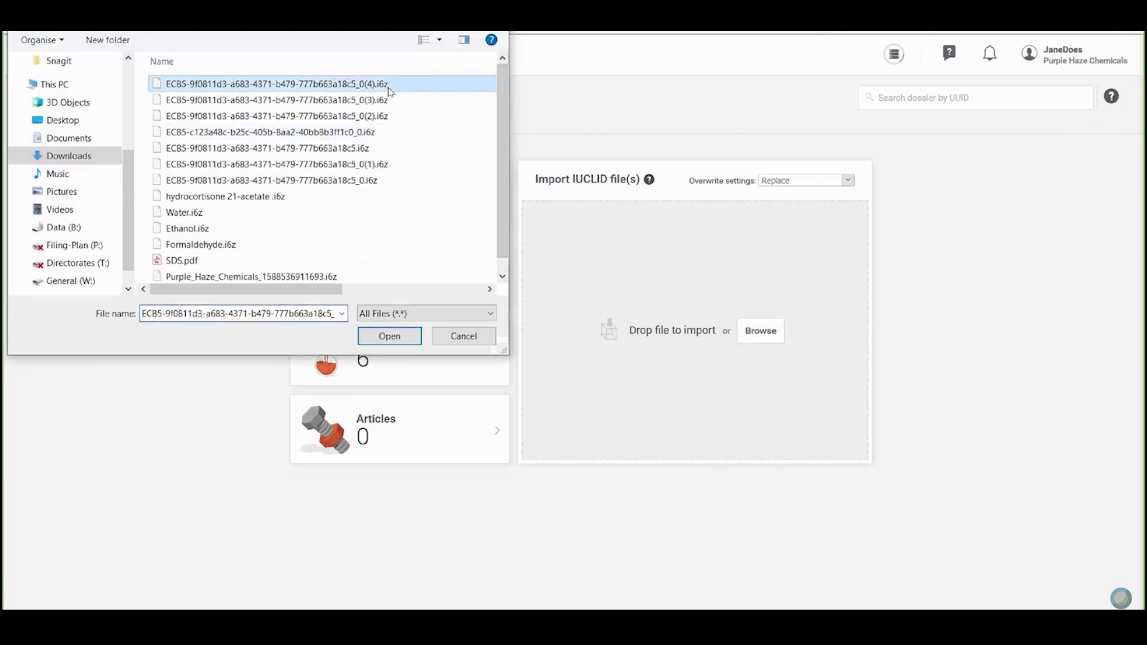
click(393, 337)
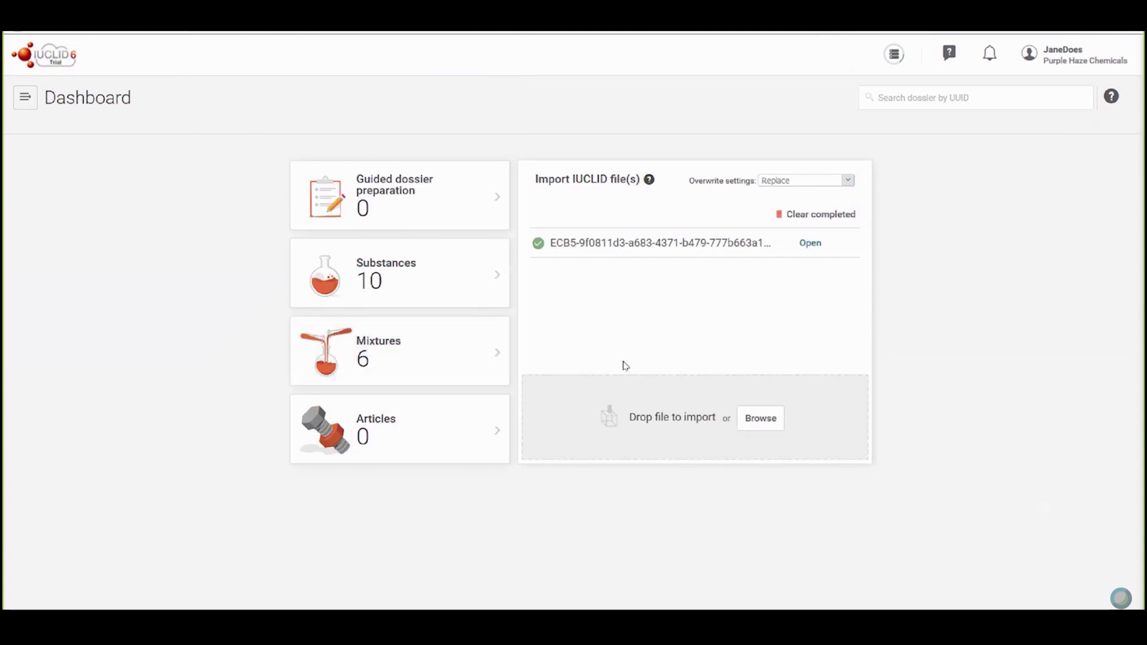
click(801, 214)
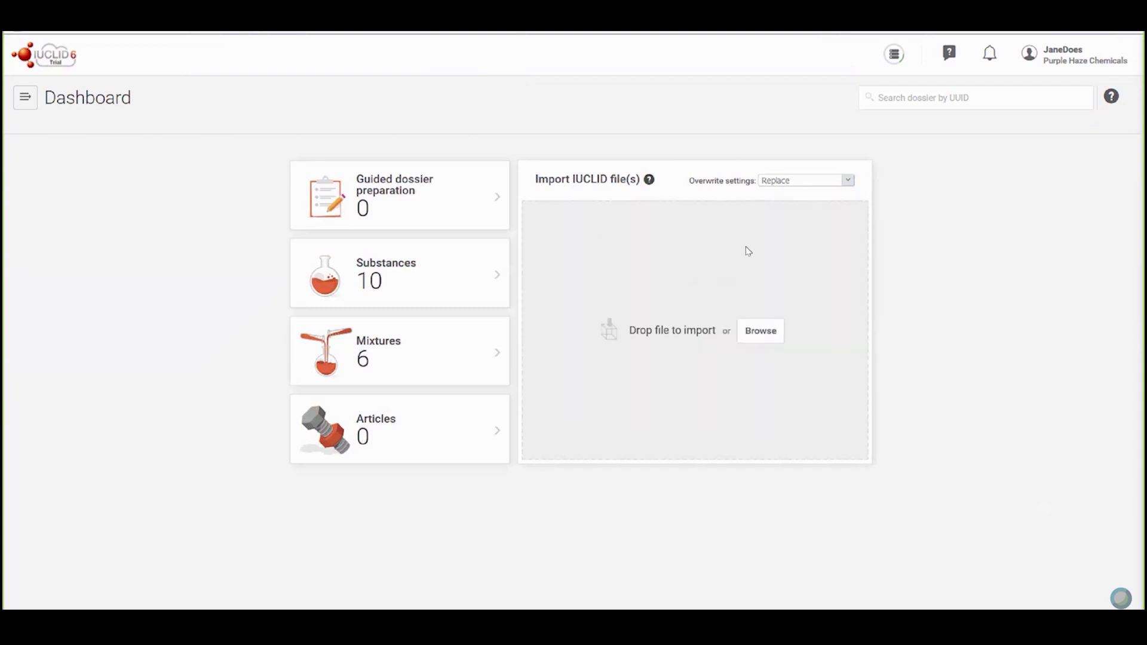
Assign "water" as the reference substance in the identity document of Substance#4 and save it.
click(420, 285)
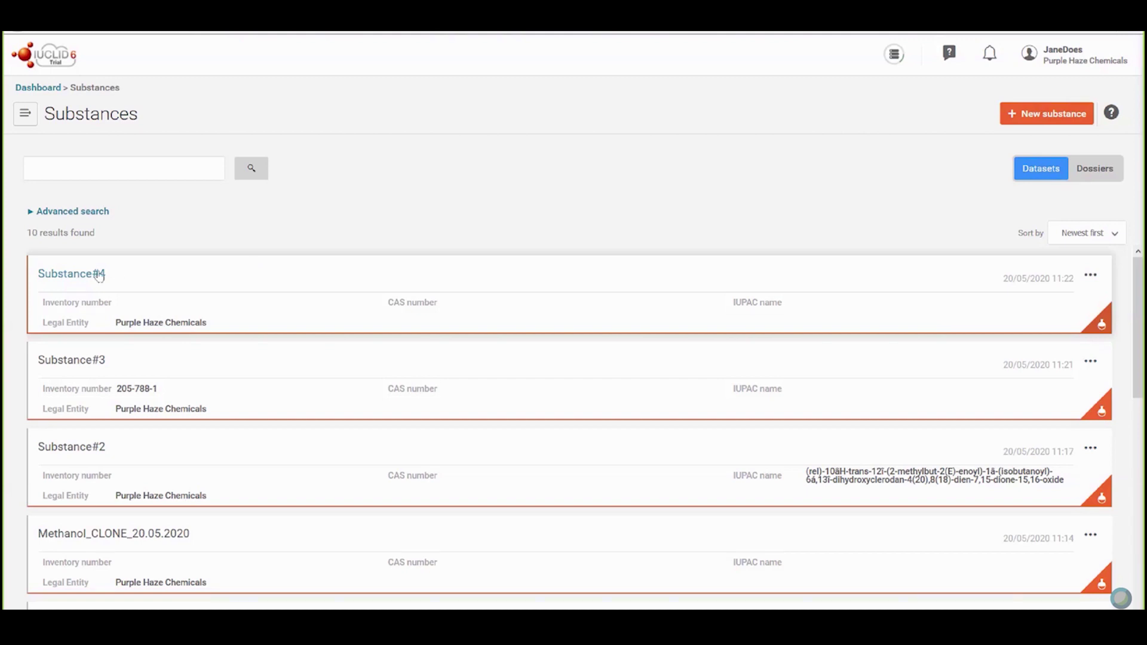
click(99, 273)
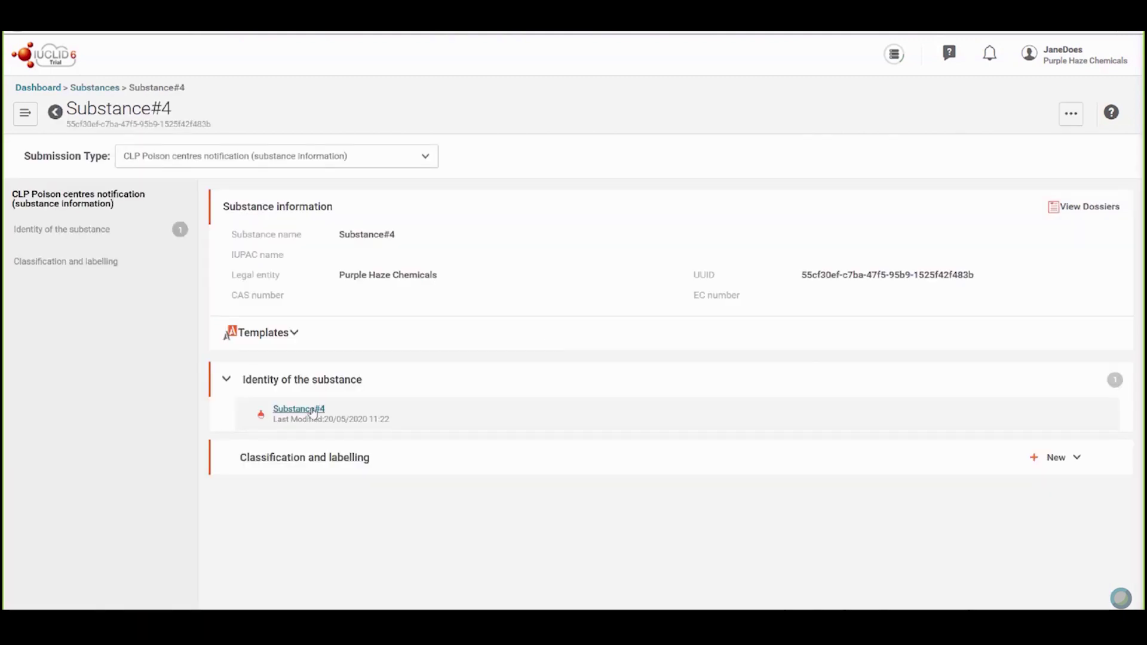
click(311, 409)
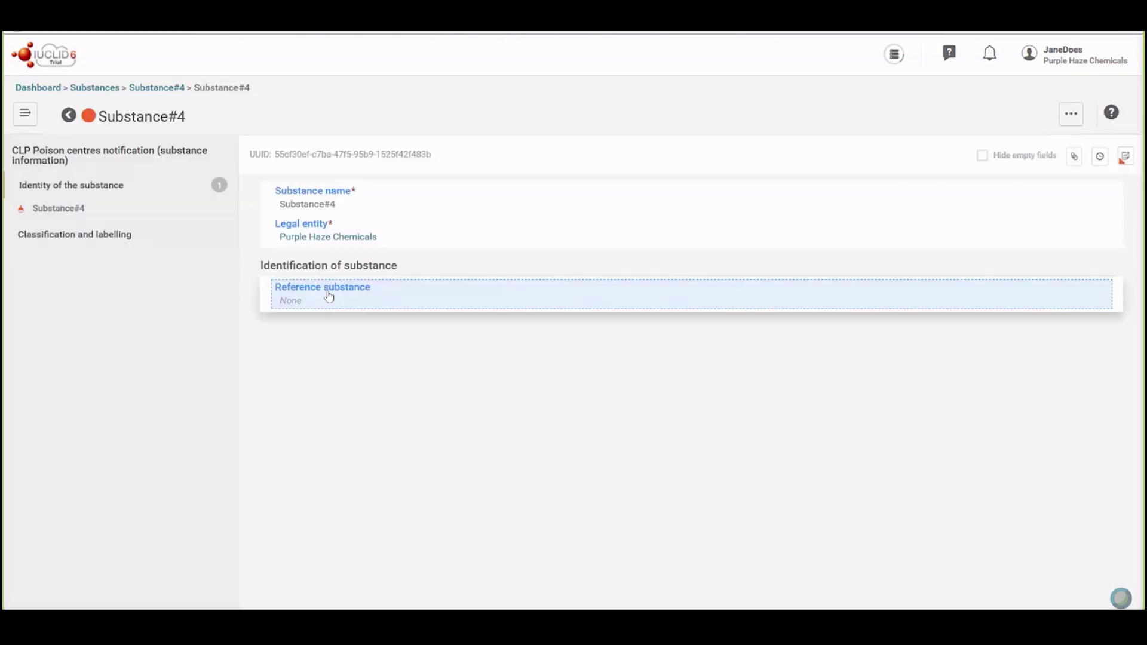
click(328, 295)
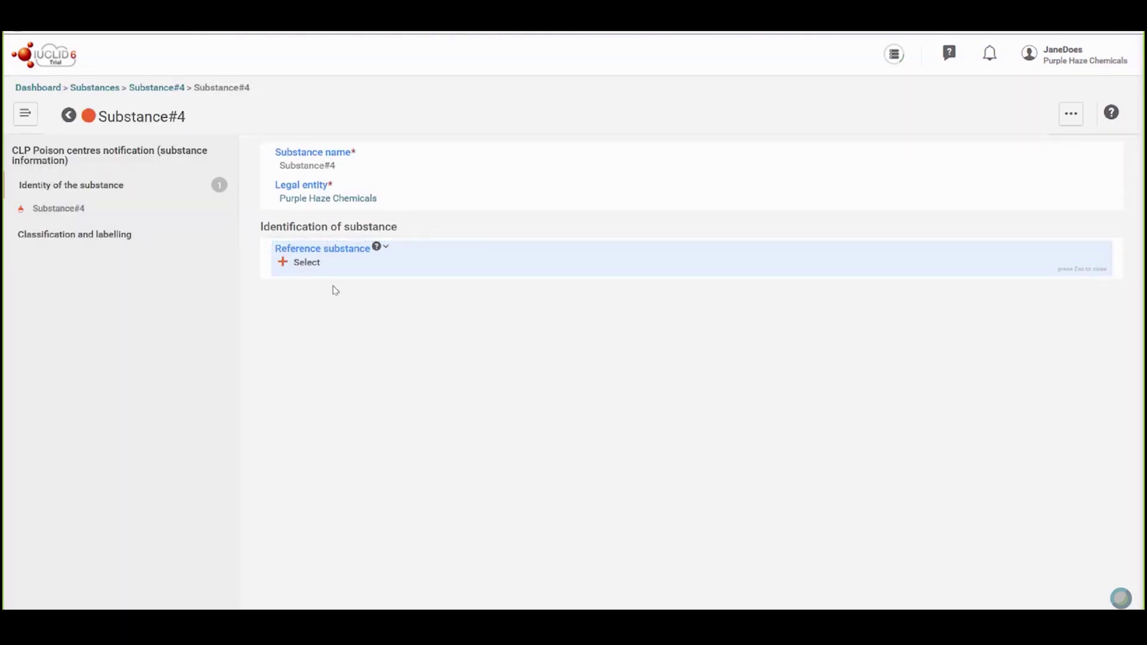
click(307, 263)
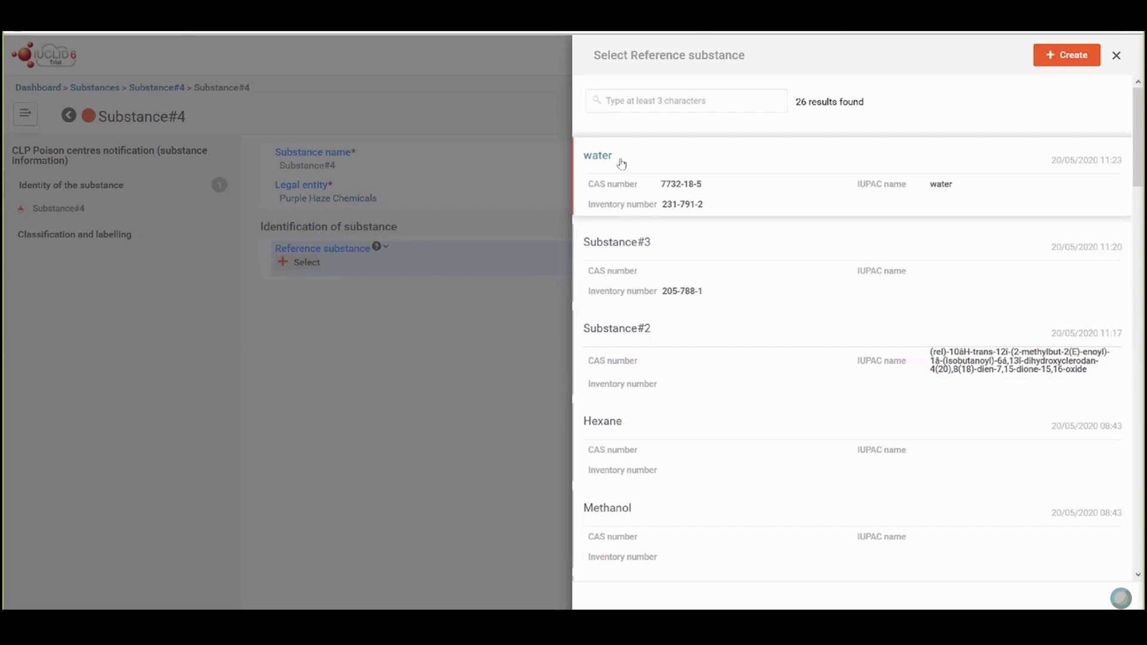
click(621, 163)
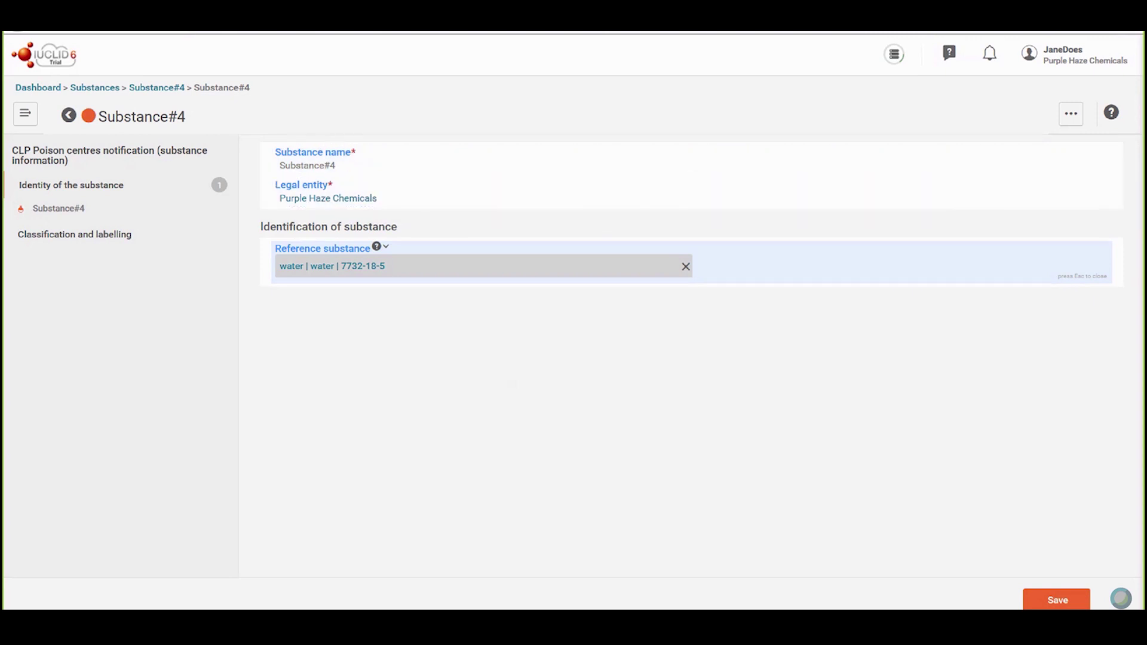
click(1068, 601)
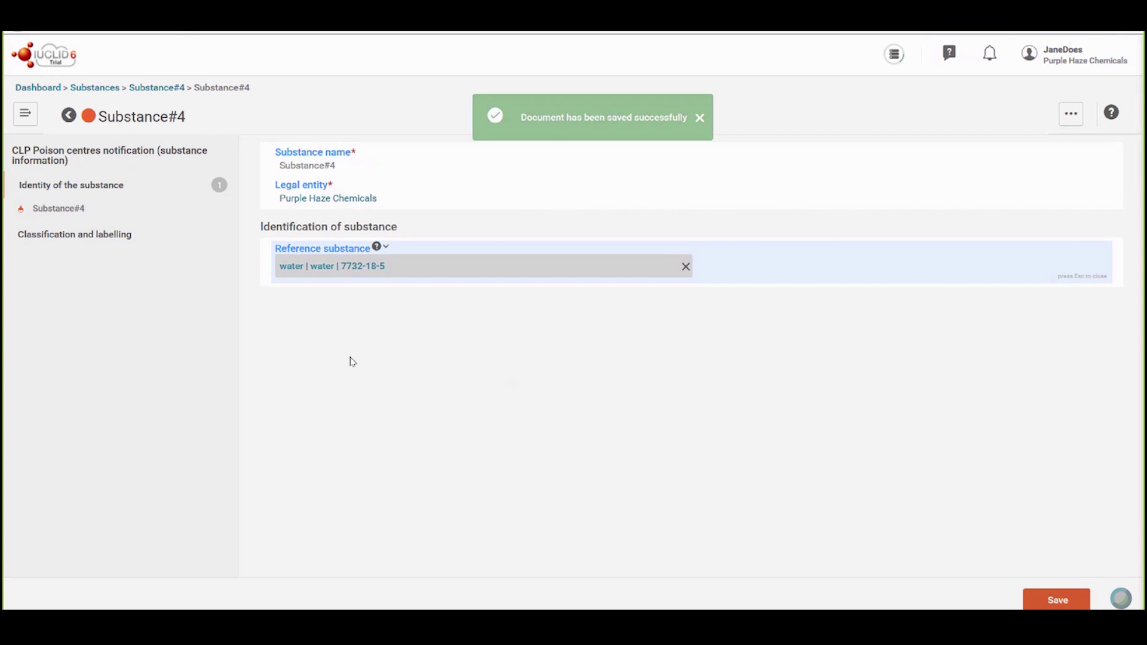
Review the identifiers and molecular information of the linked water reference substance, save it and return to the Substance#4 overview.
click(310, 267)
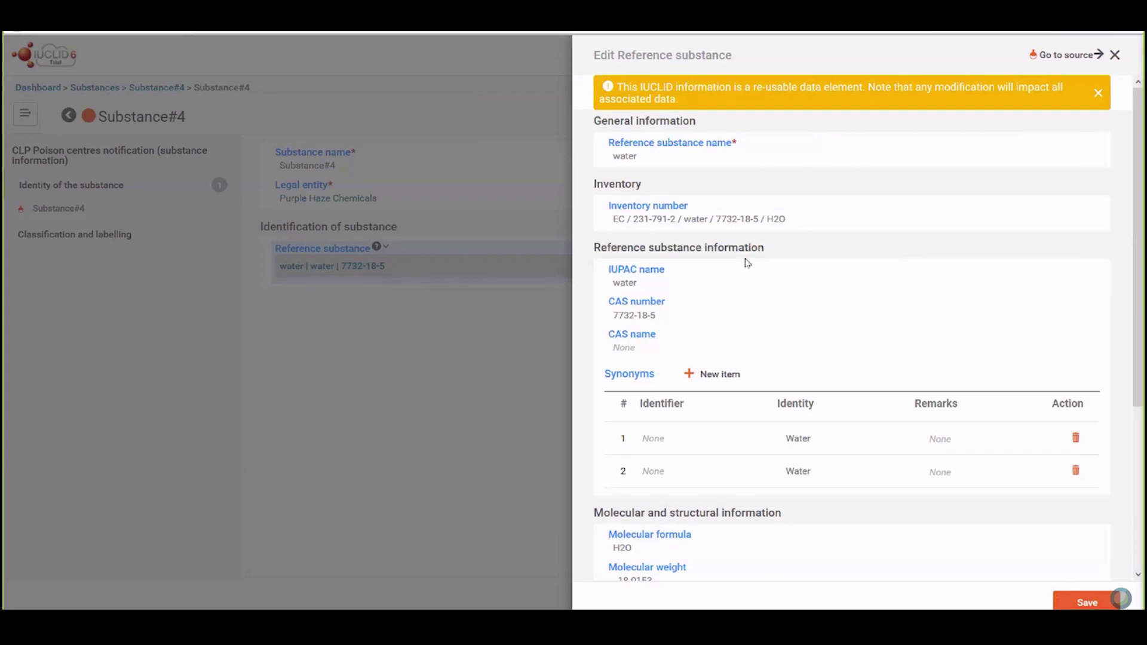
scroll(745, 262, down, 4)
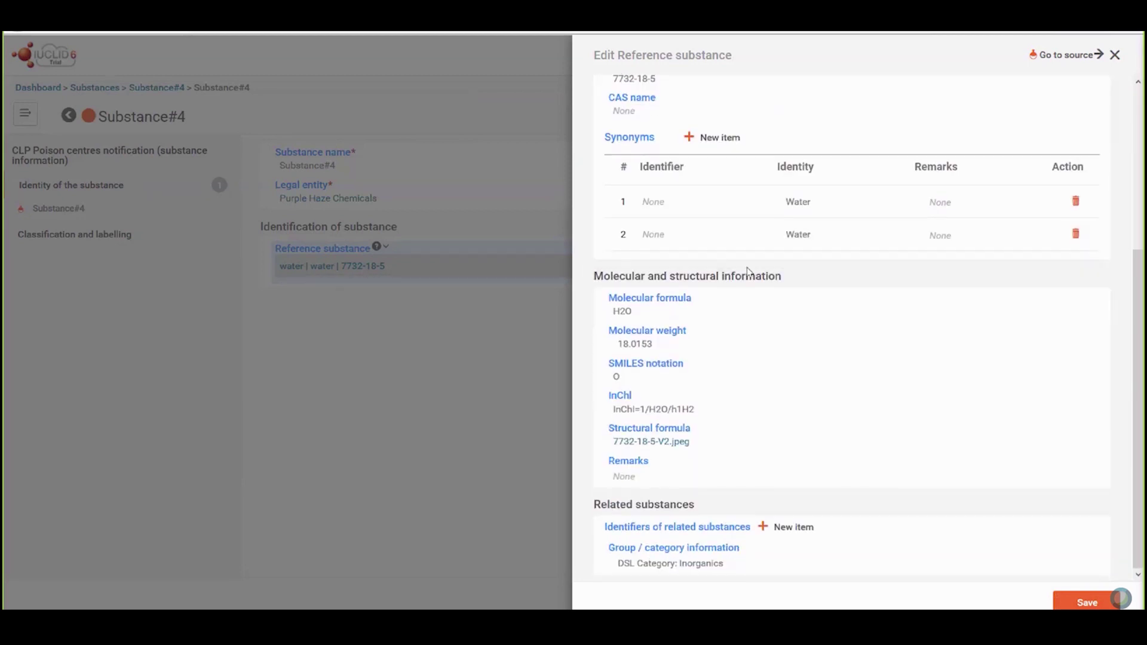
scroll(747, 272, up, 1)
scroll(748, 272, up, 3)
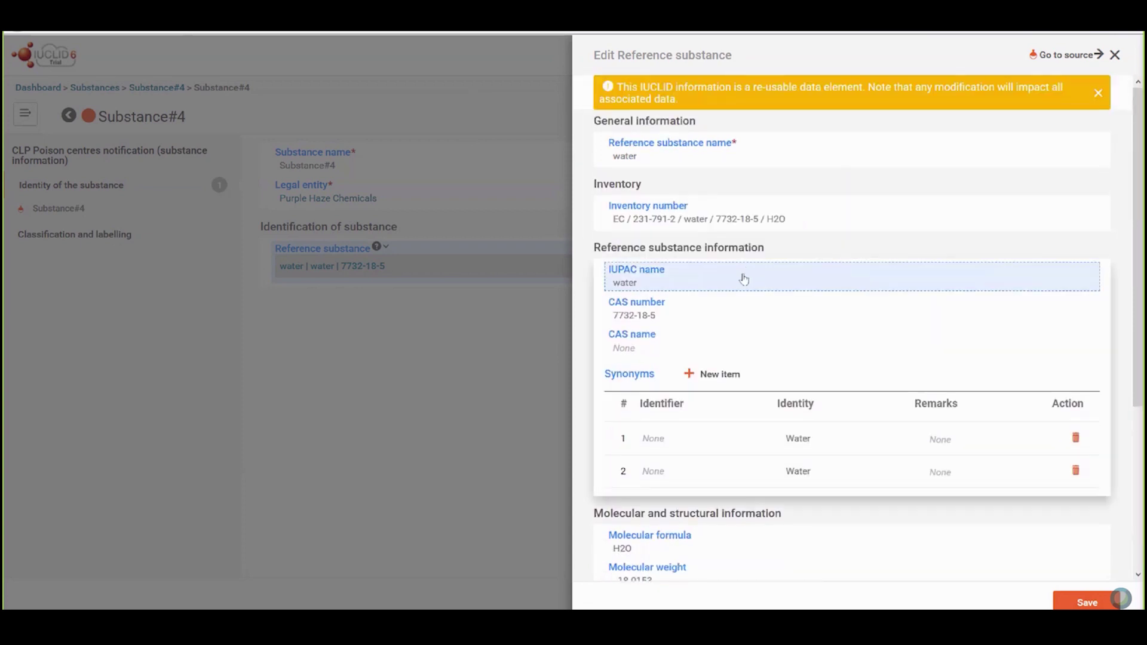
click(1072, 604)
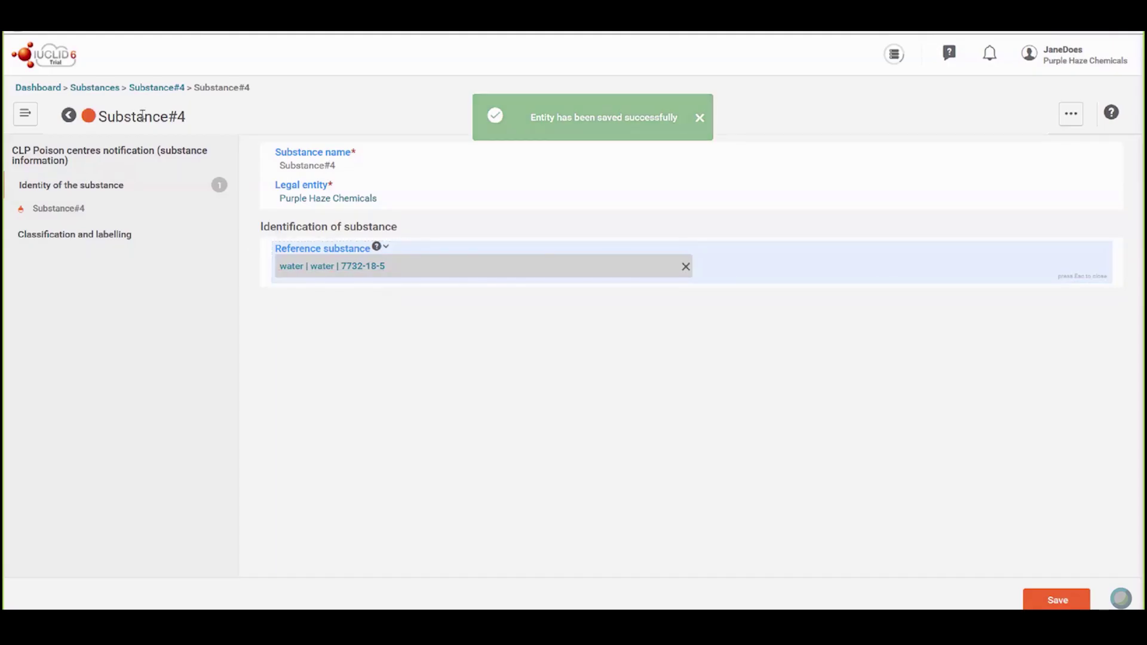
click(69, 114)
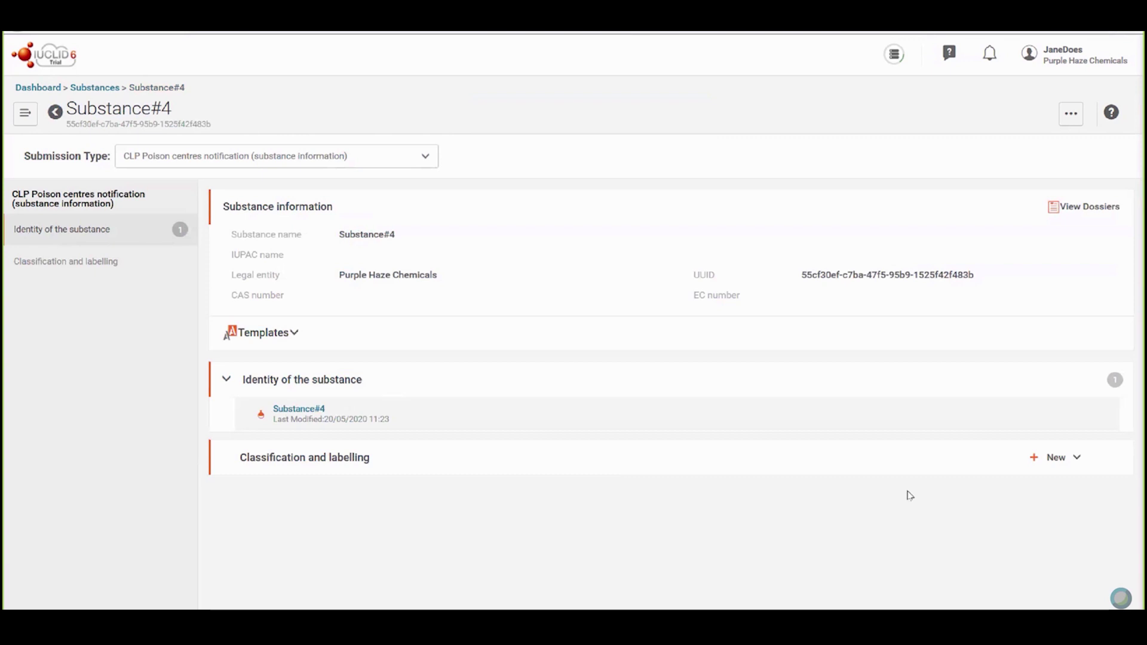
Add a new Classification and labelling document to Substance#4 and mark the substance as "Not classified".
click(1052, 457)
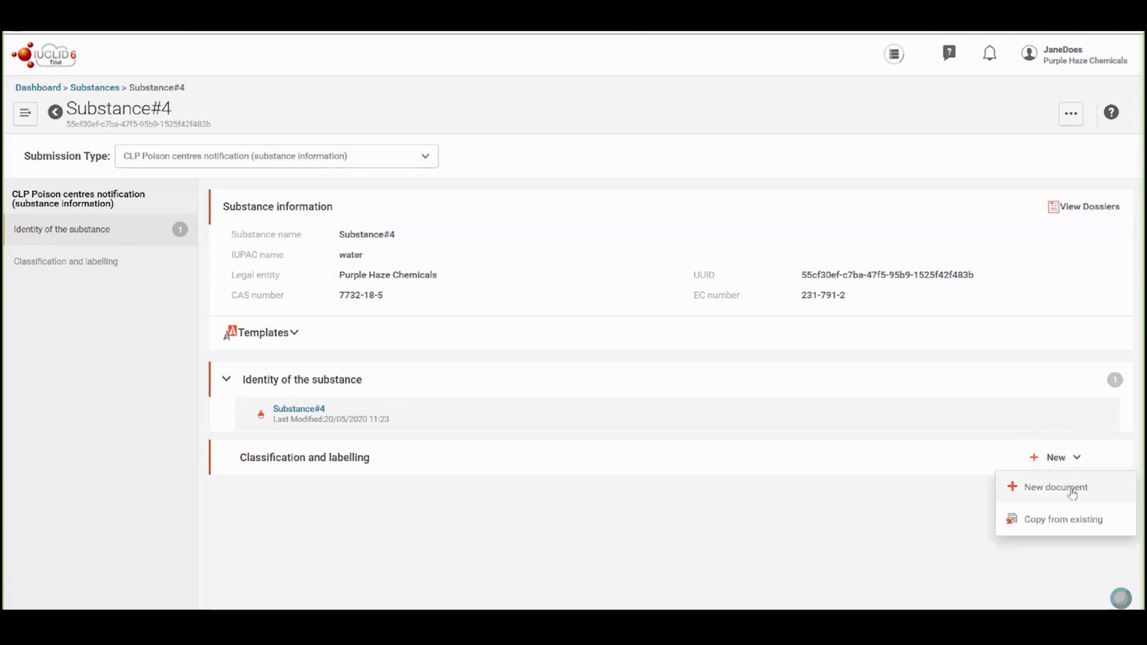
click(1072, 493)
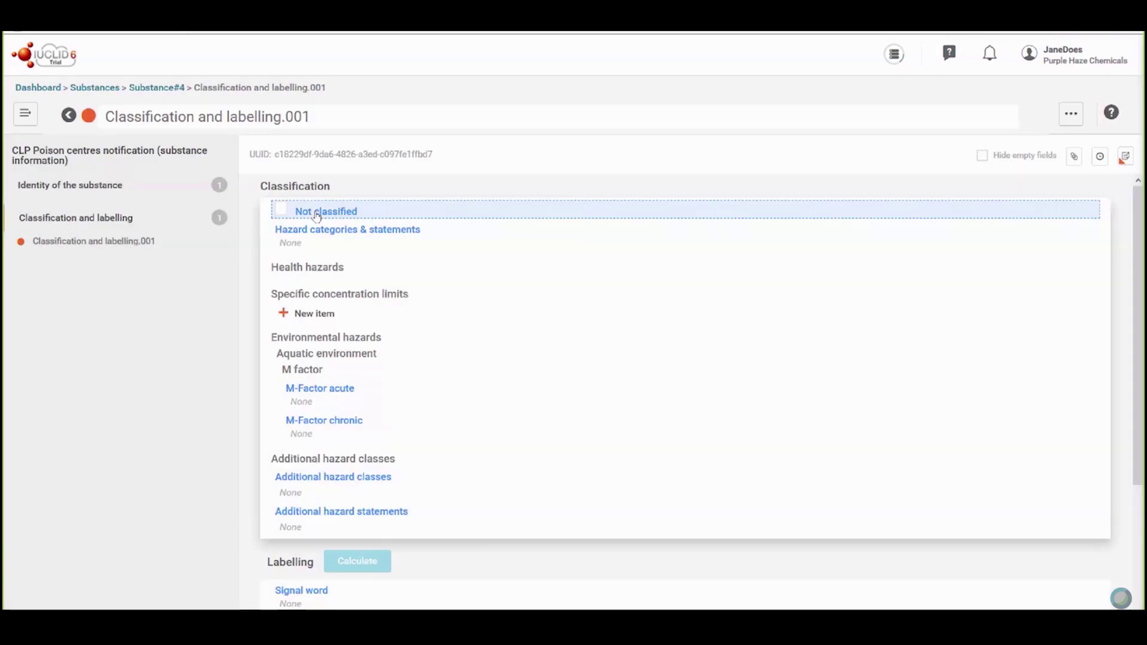
click(316, 214)
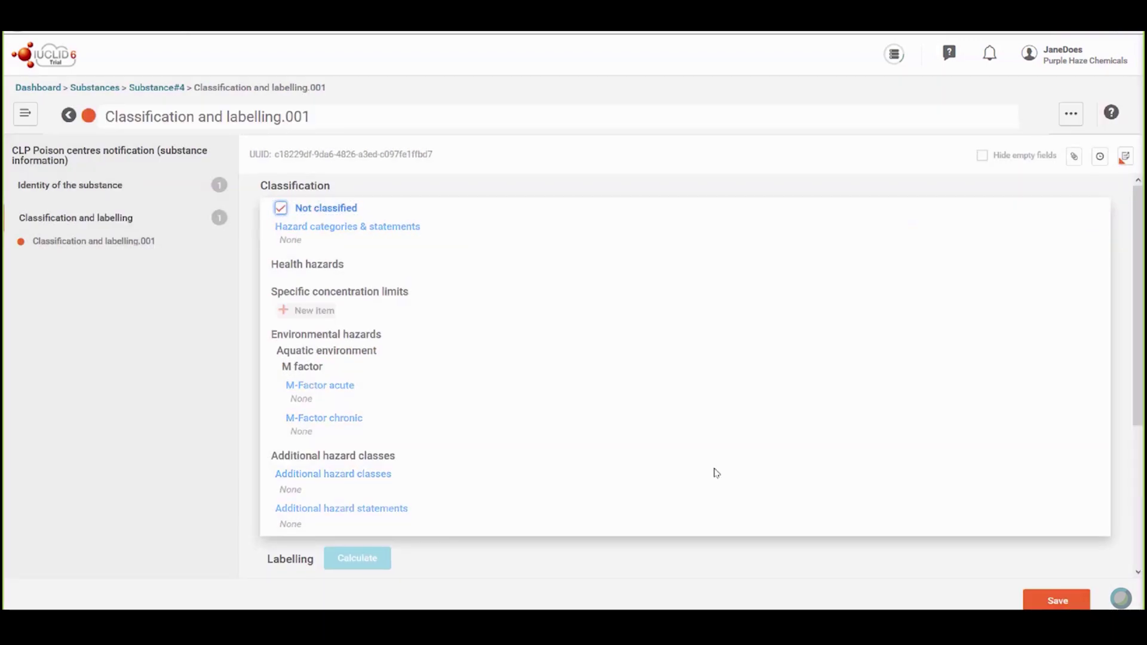
Save the Classification and labelling document of Substance#4 and return to the list of substances.
click(1034, 604)
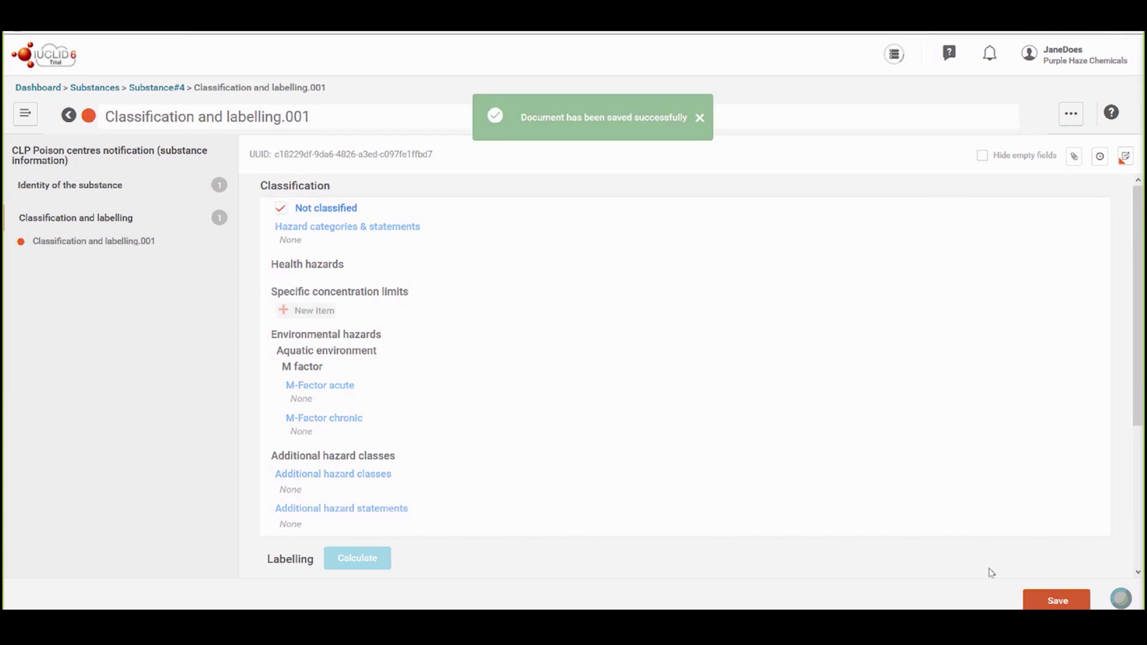
click(69, 117)
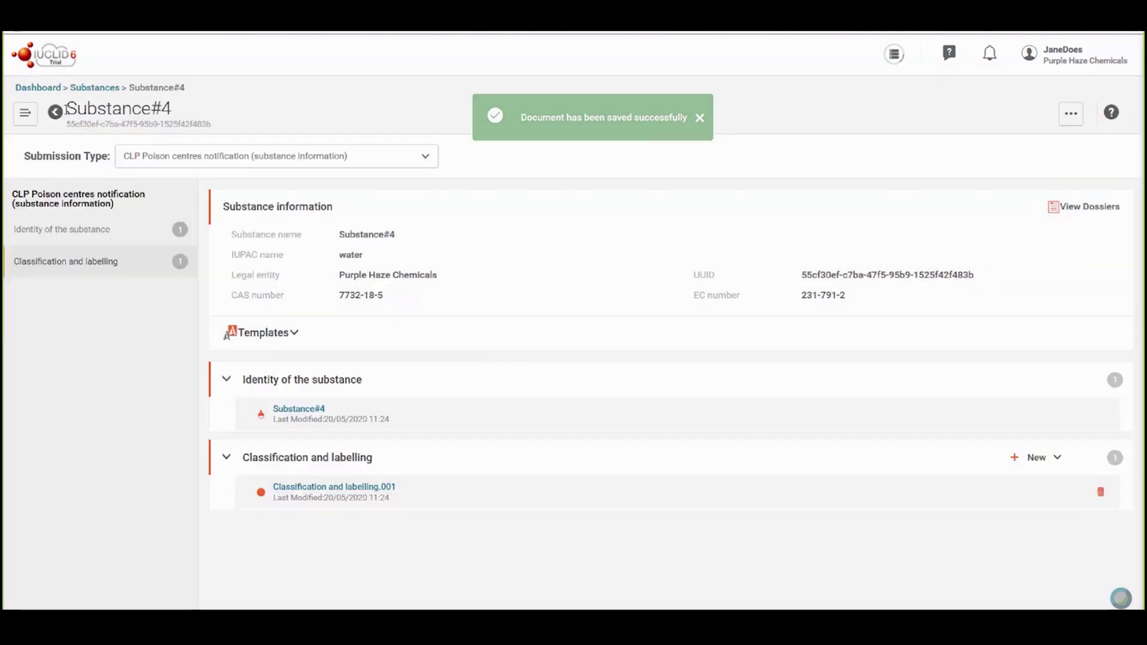
click(68, 116)
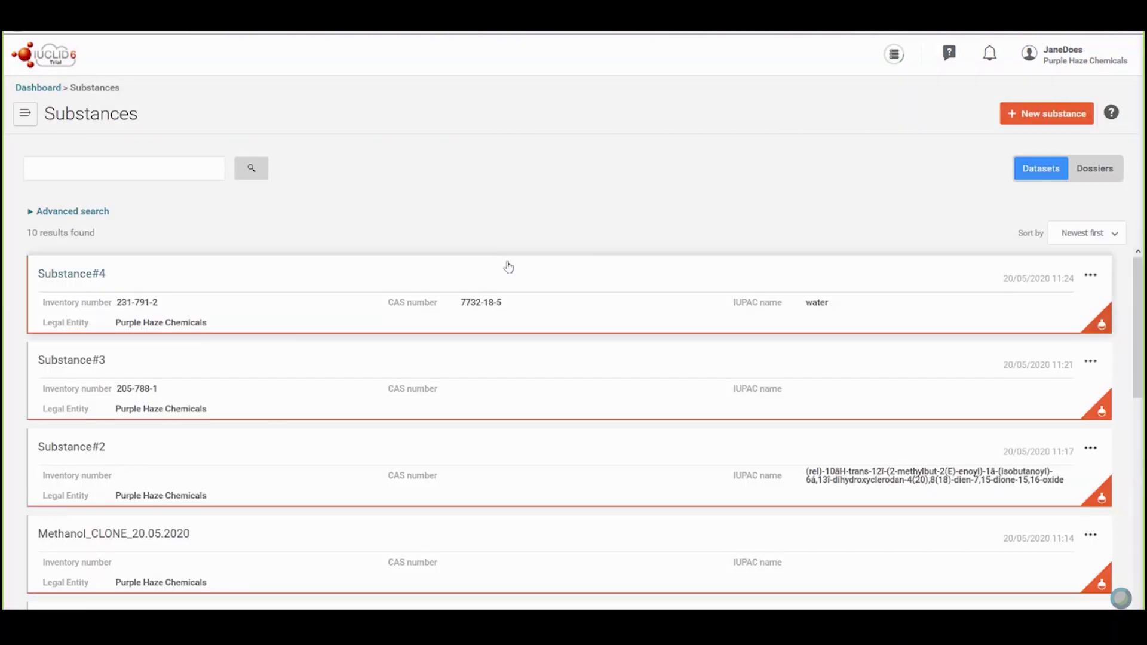
Review the substance datasets in the Substances list.
scroll(508, 266, down, 3)
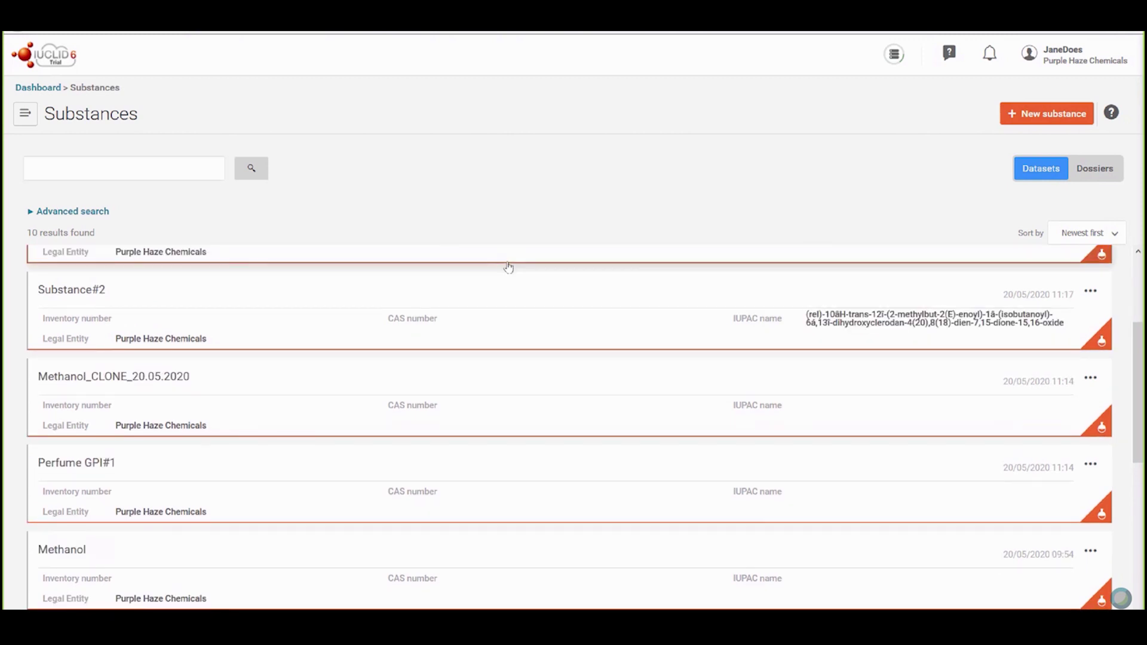
scroll(512, 267, up, 1)
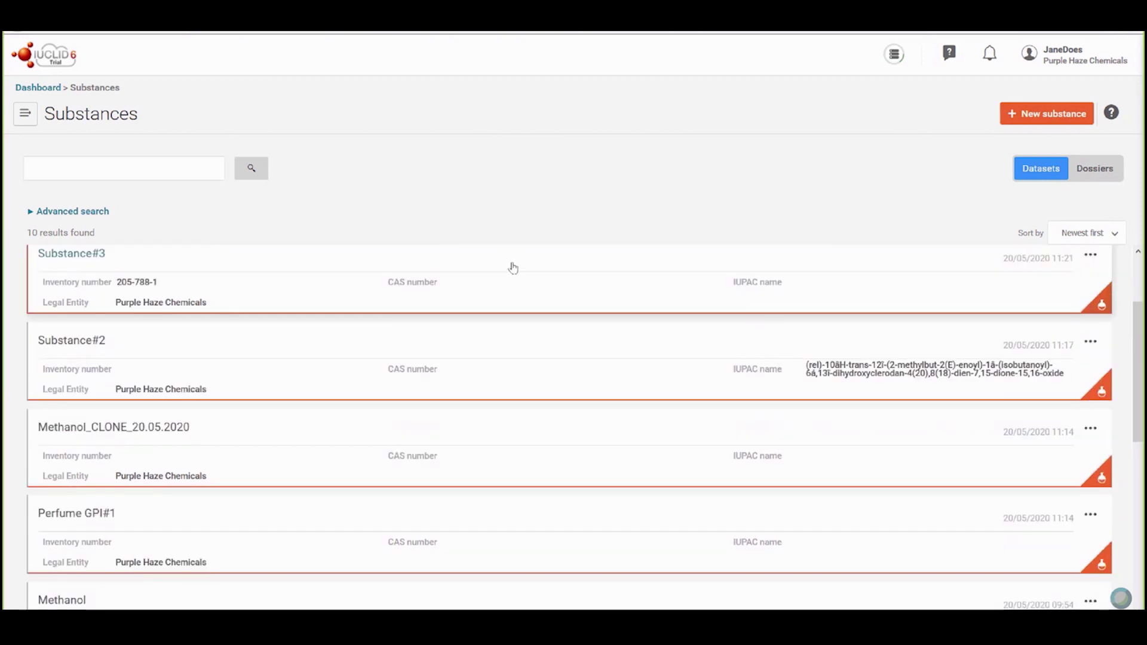
scroll(513, 267, up, 2)
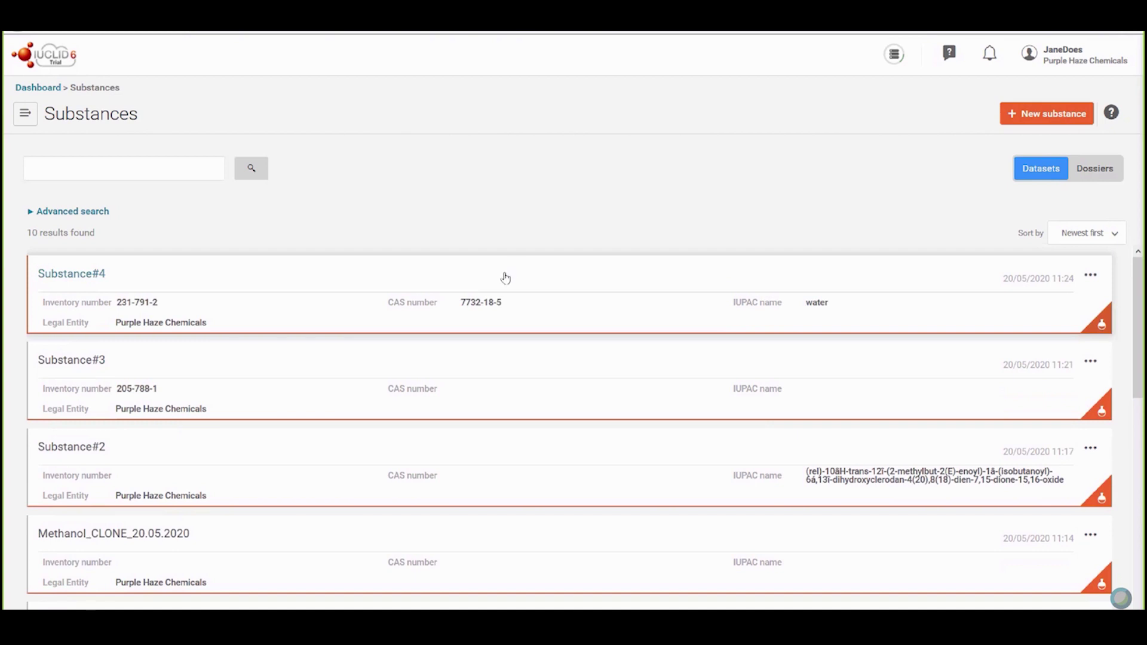
scroll(505, 276, down, 3)
scroll(507, 280, down, 1)
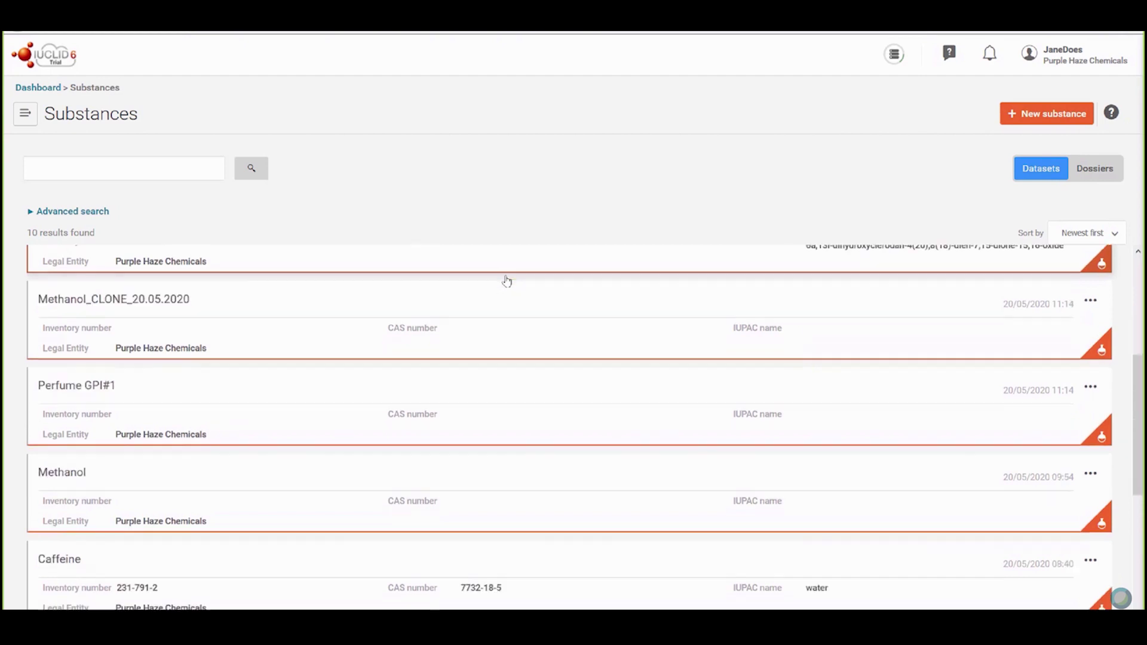
scroll(509, 281, down, 1)
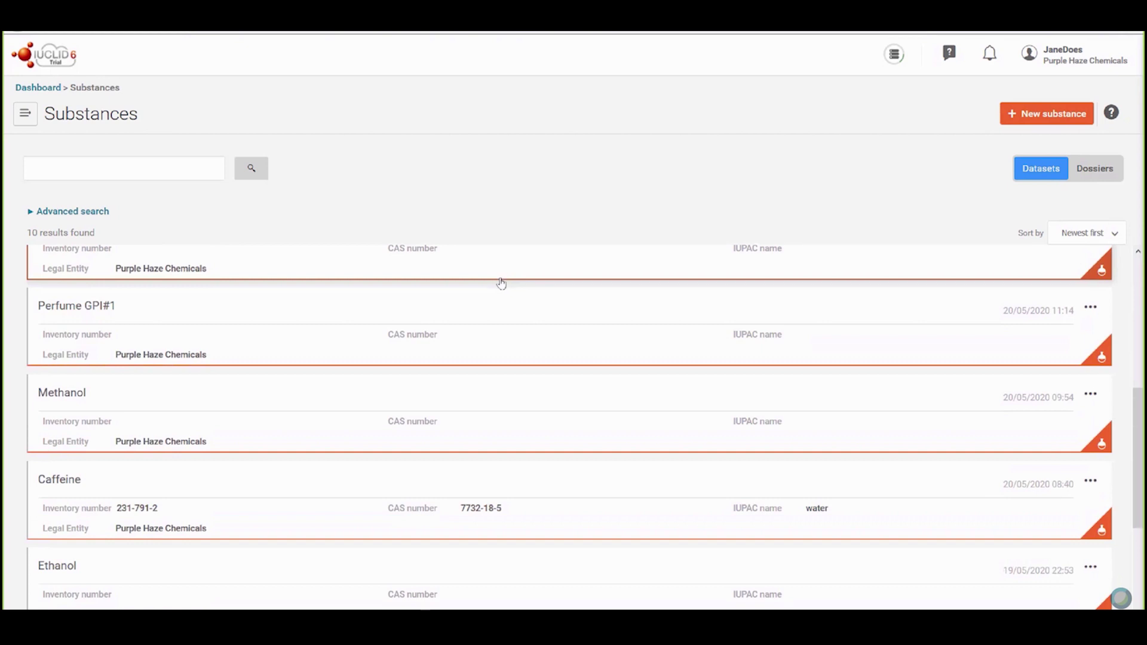
scroll(501, 283, up, 5)
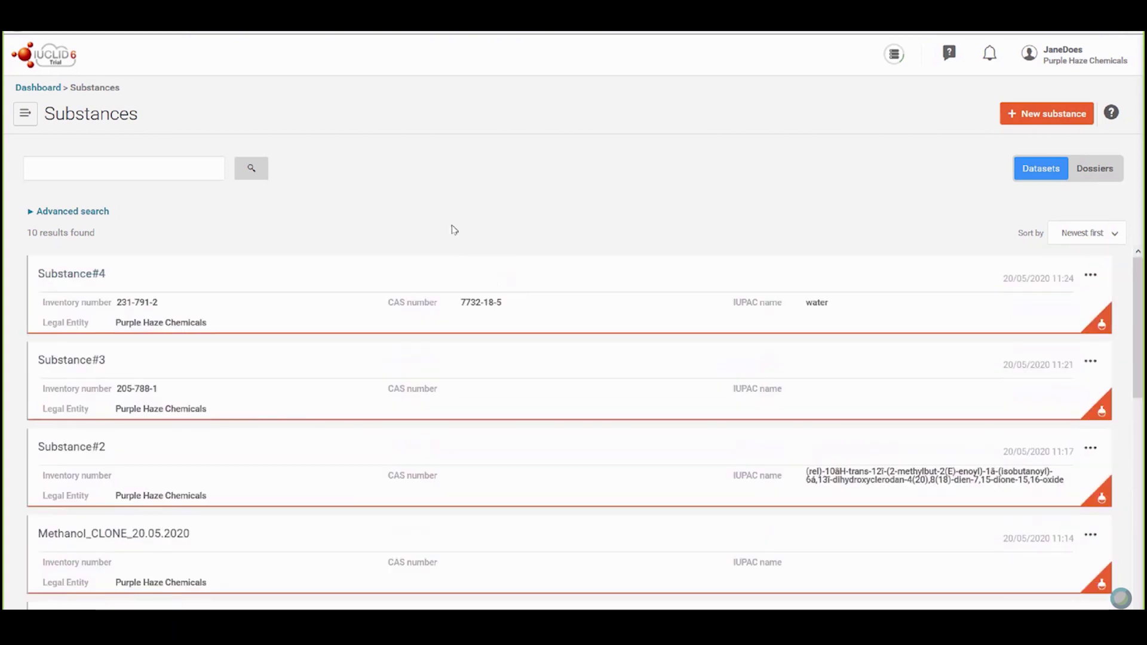
Create a new mixture / product dataset named MiM#1.
click(34, 88)
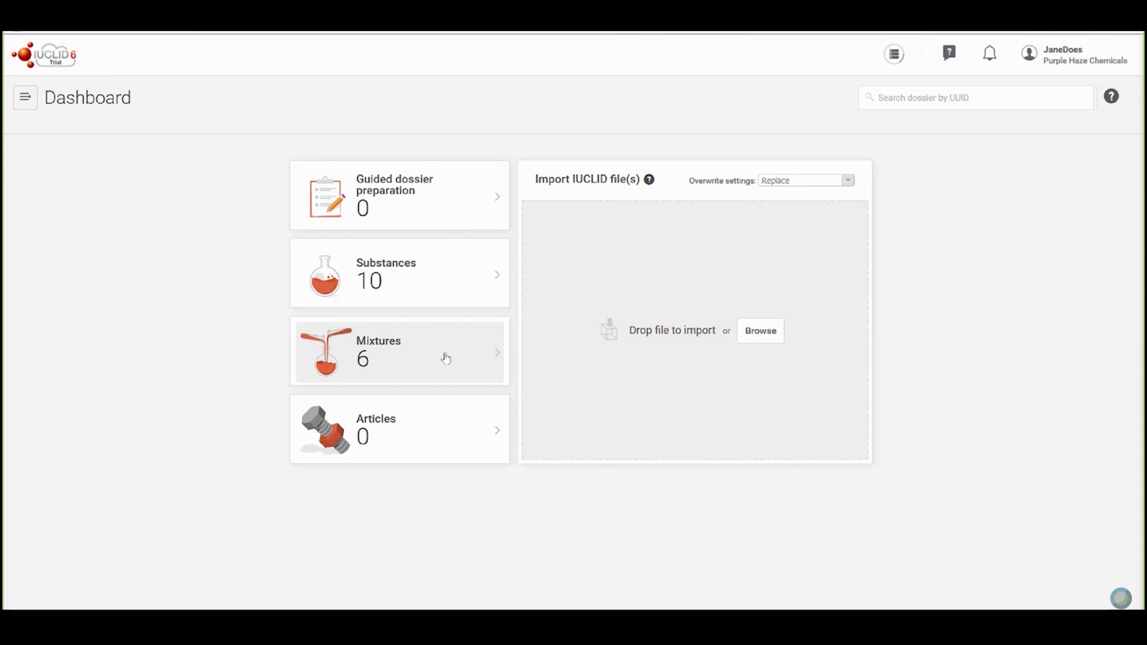
click(445, 354)
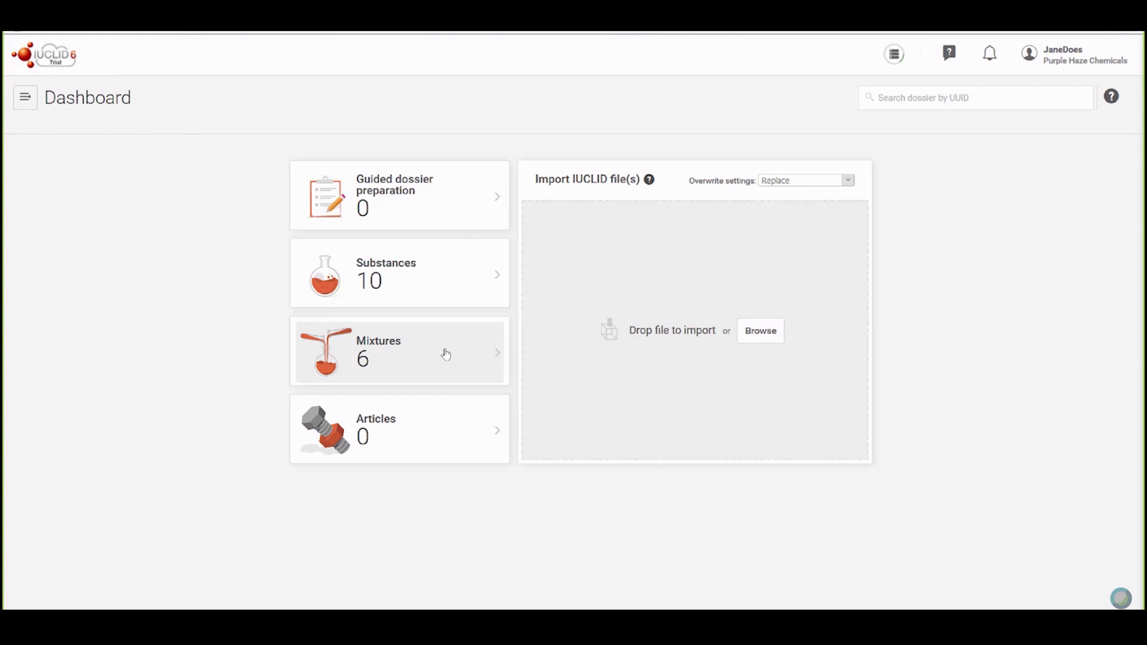
click(446, 355)
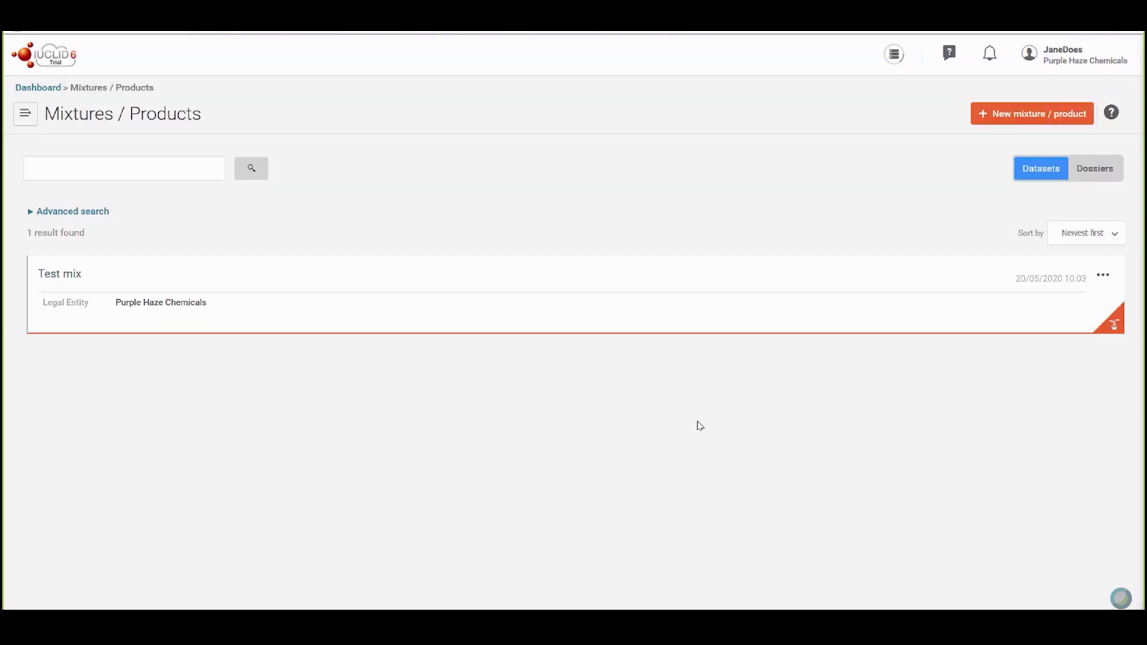
click(1028, 122)
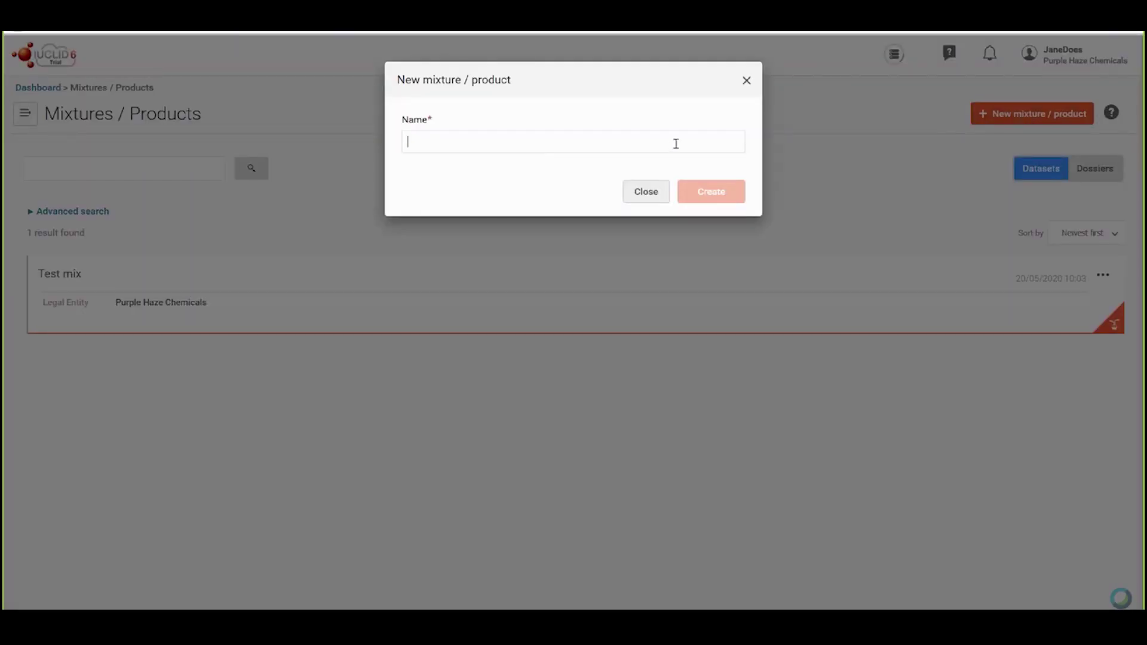
text(MiM#)
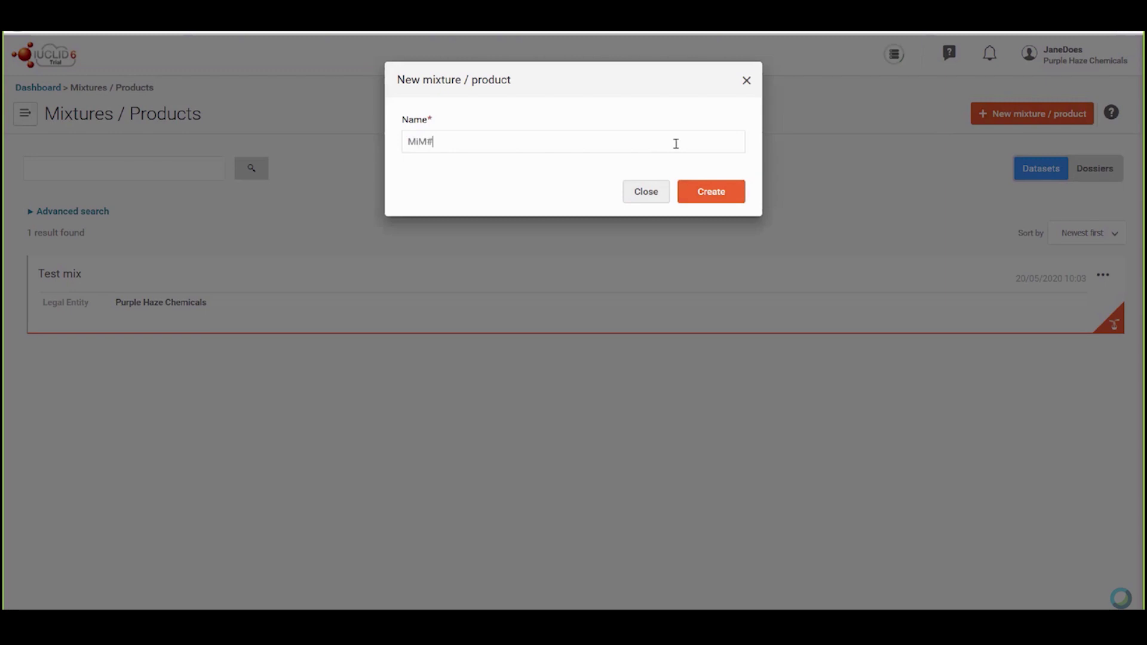
text(1)
click(708, 192)
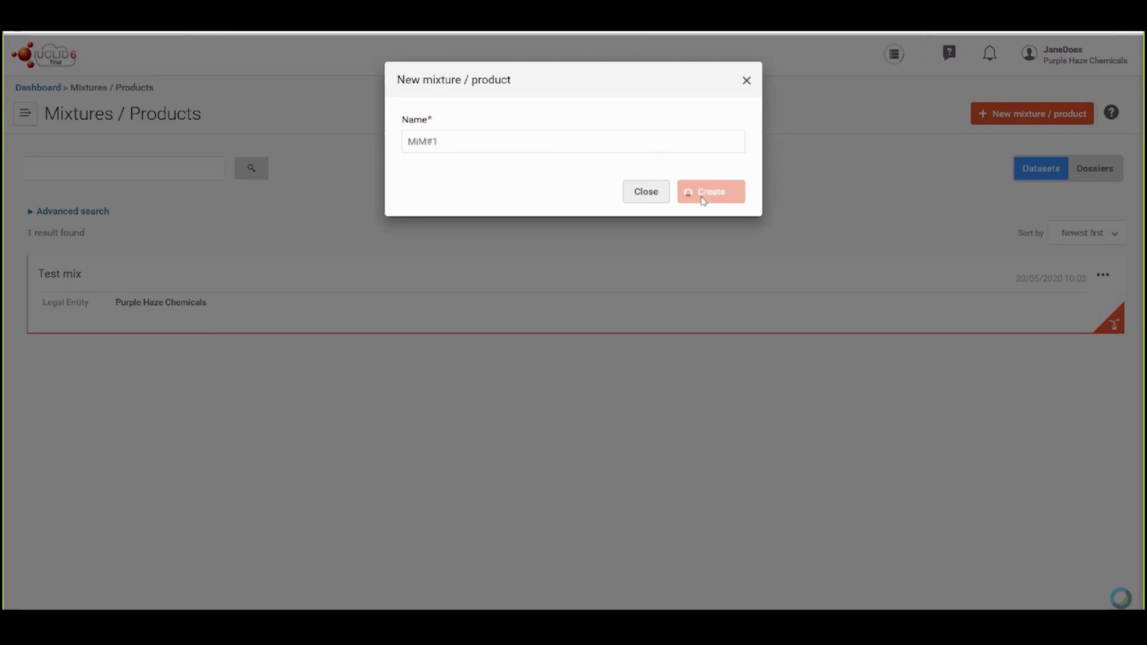
click(703, 199)
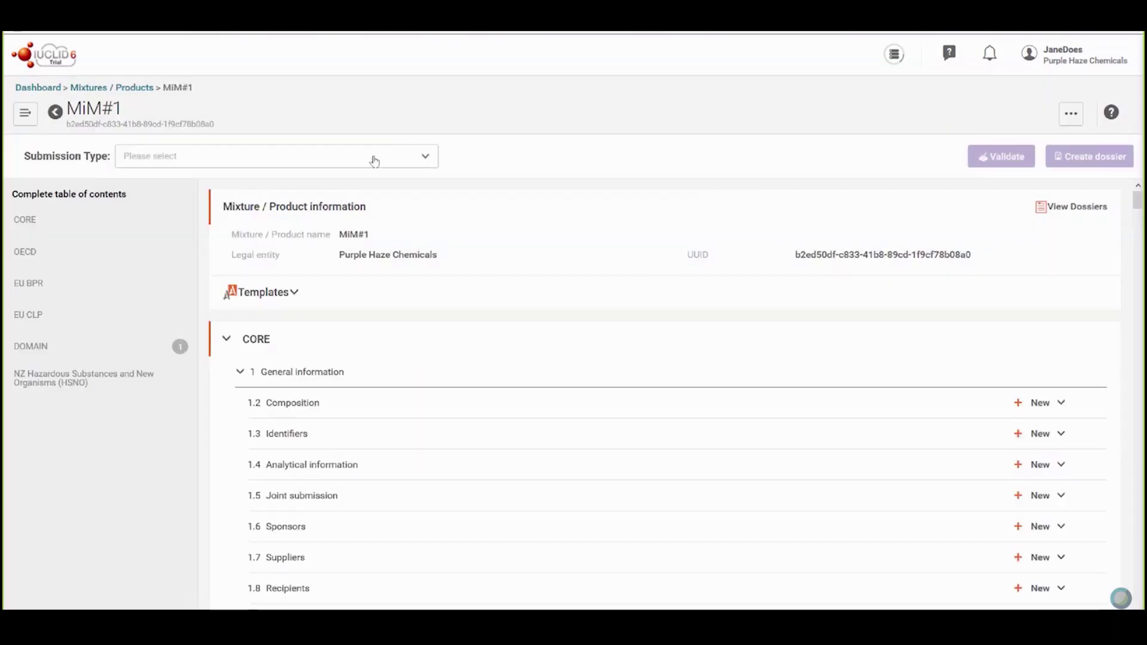
Set the submission type of MiM#1 to "CLP Poison centres notification (mixture in mixture)".
click(374, 157)
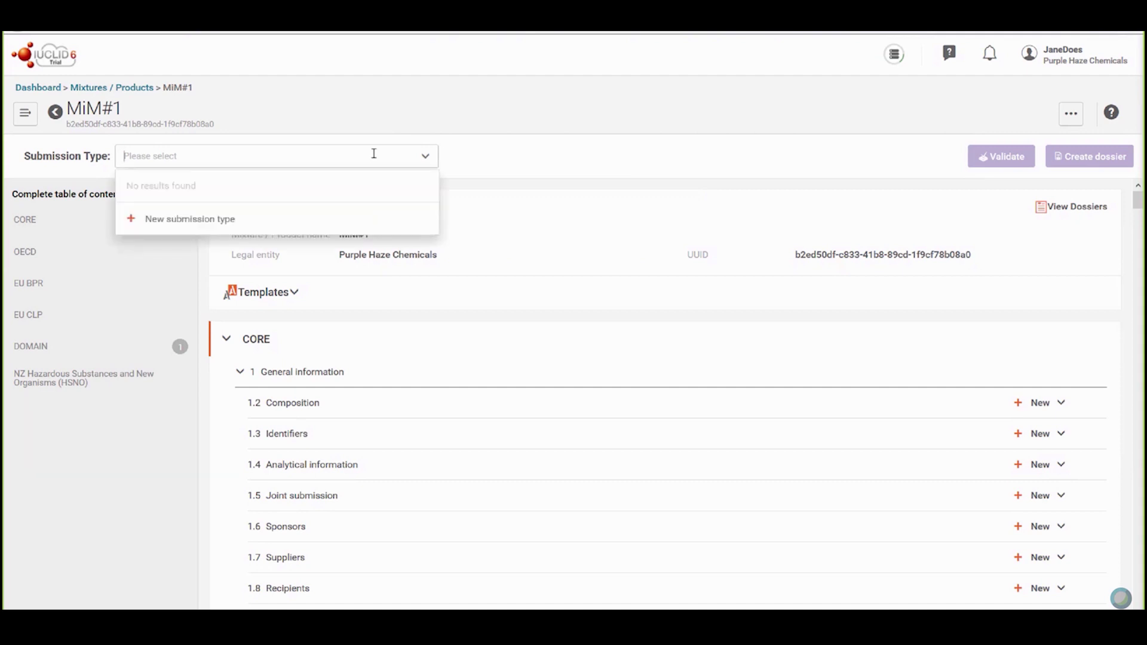
click(355, 219)
click(665, 152)
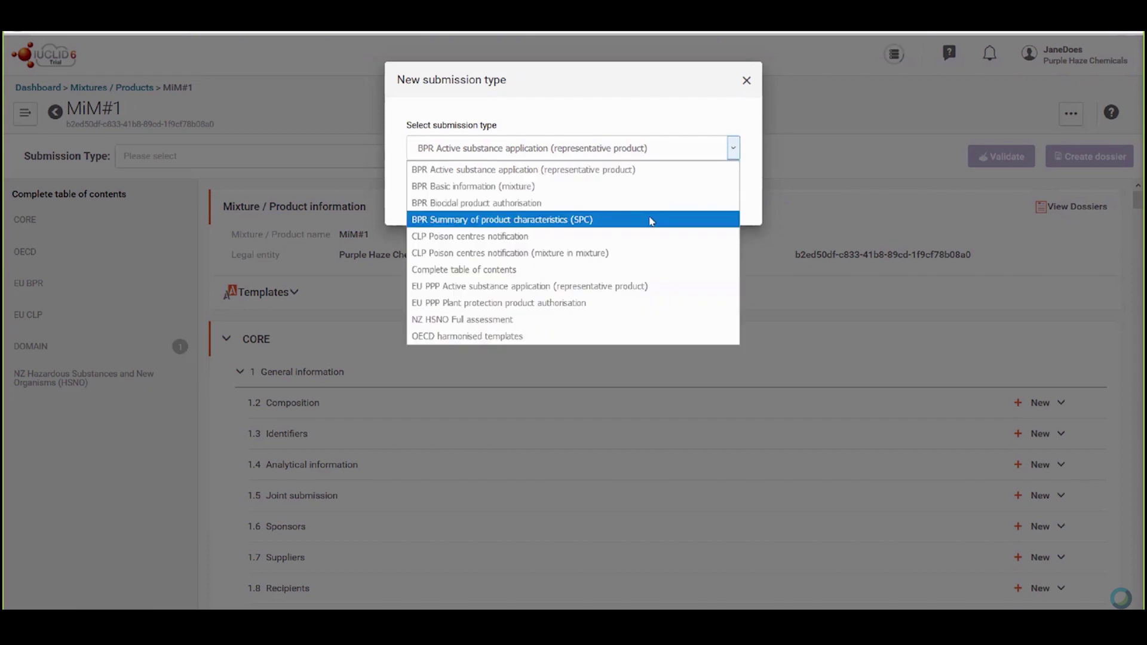
click(643, 253)
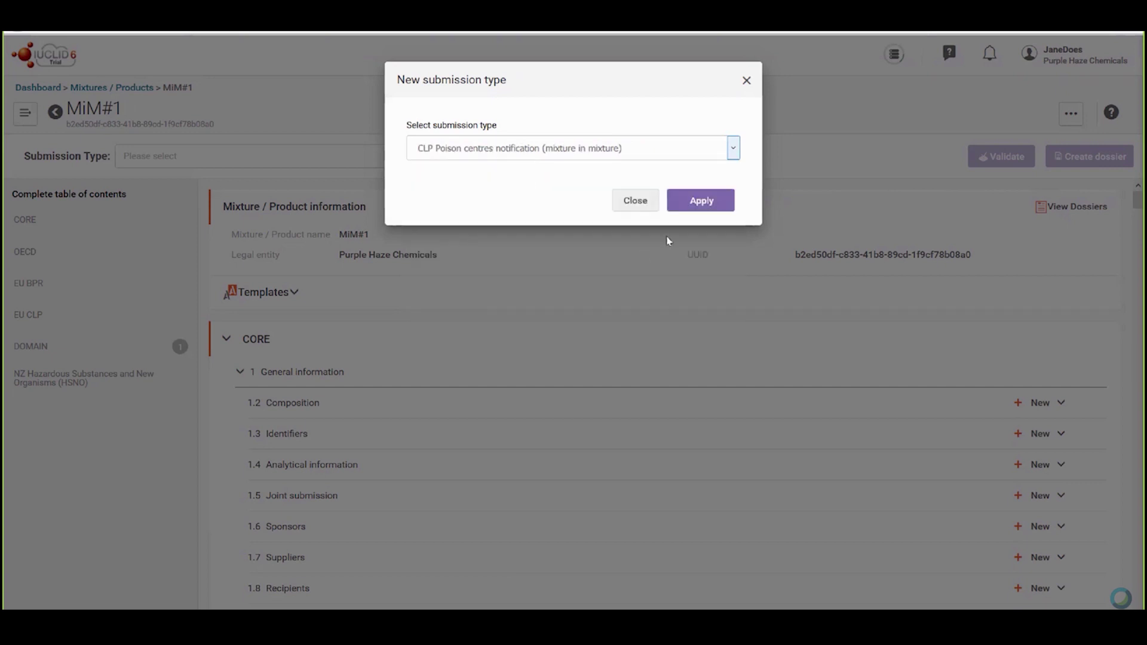
click(707, 203)
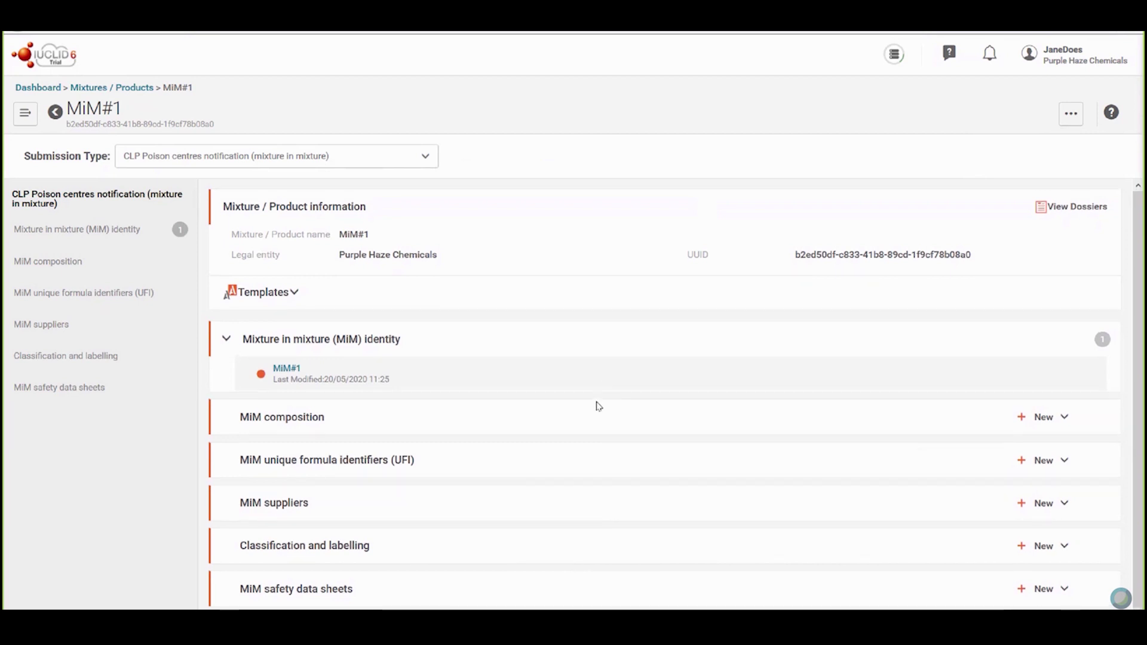
Examine the fields of the Mixture in mixture (MiM) identity document and return to the MiM#1 overview.
click(285, 369)
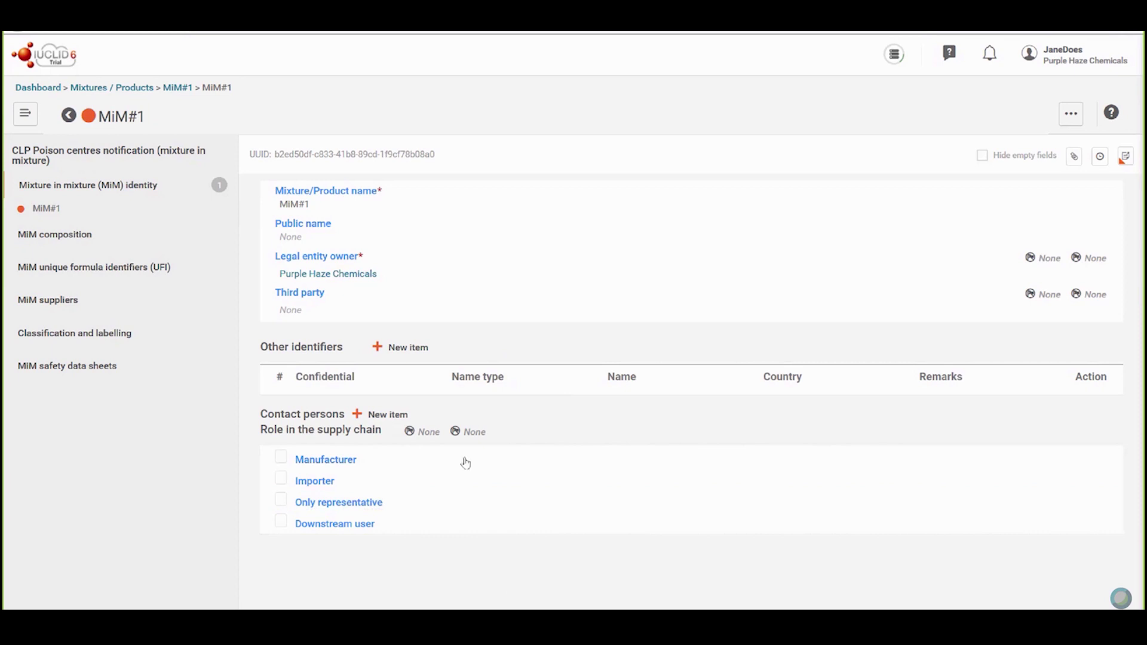
click(419, 352)
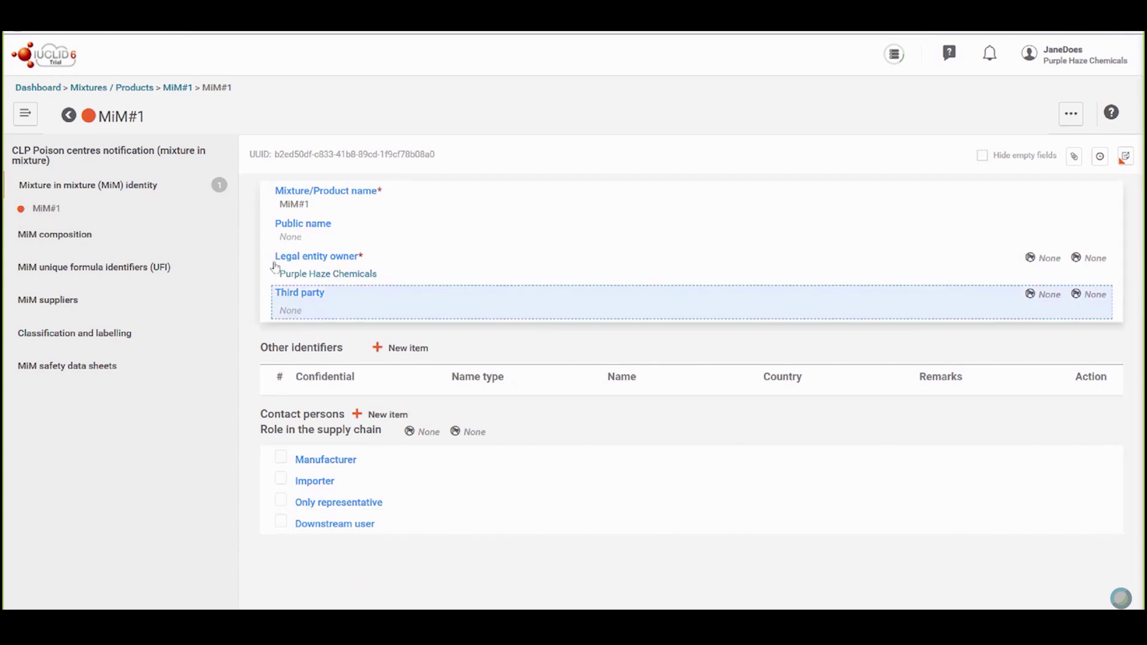
click(68, 118)
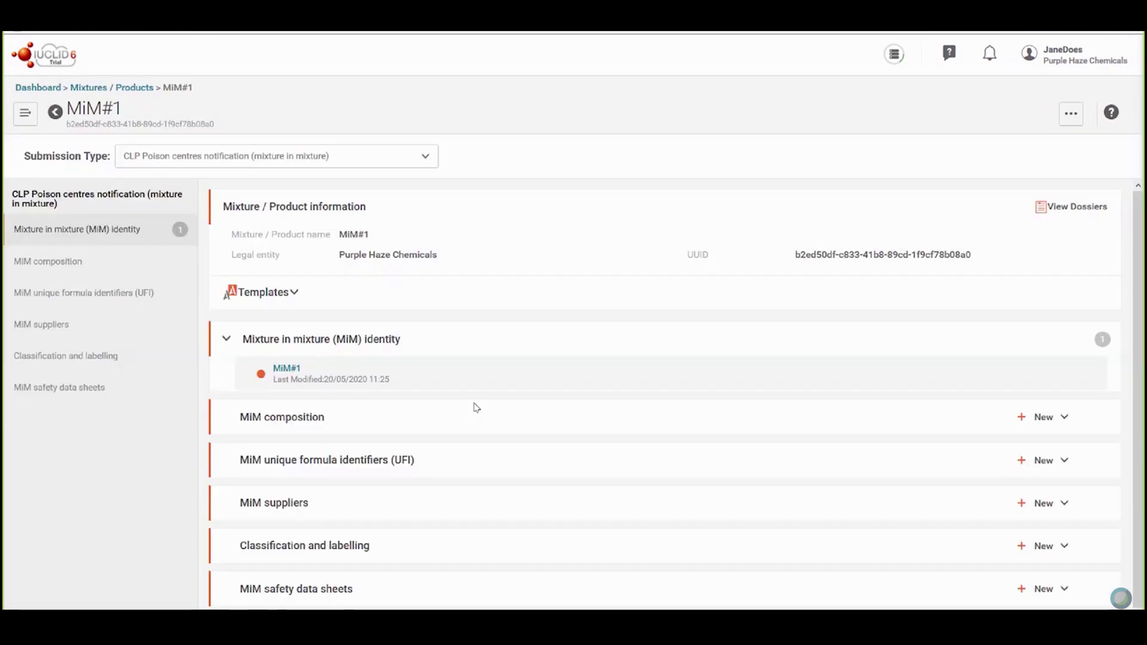
Create a MiM composition document for MiM#1 and add the substance dataset Substance#3 as its first component.
click(1020, 420)
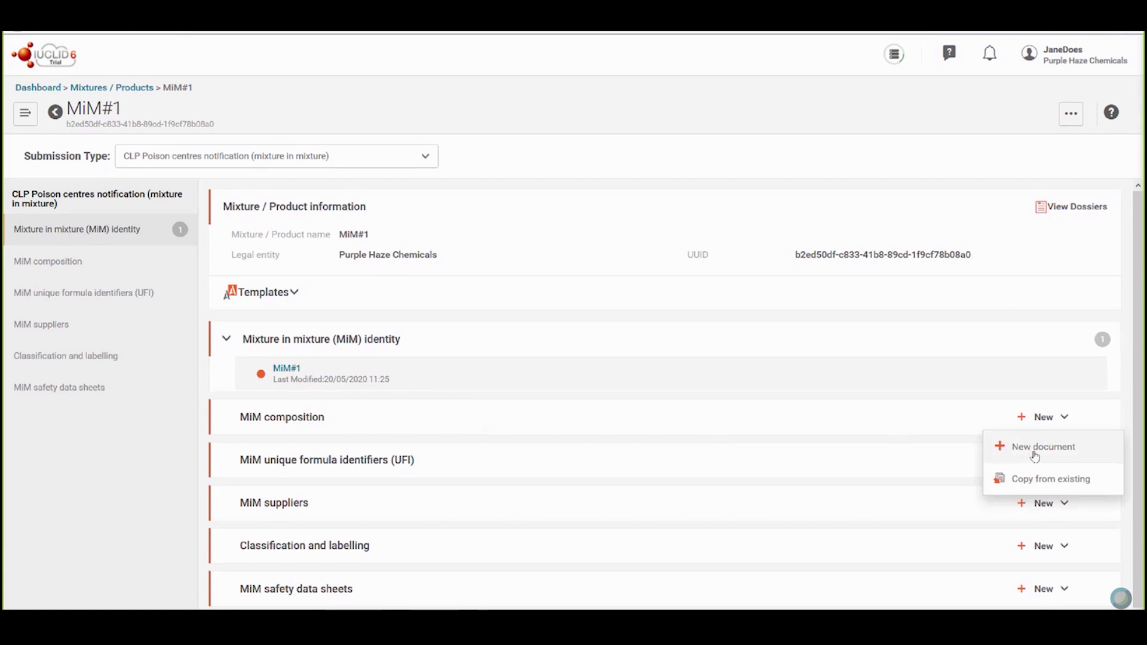
click(1036, 448)
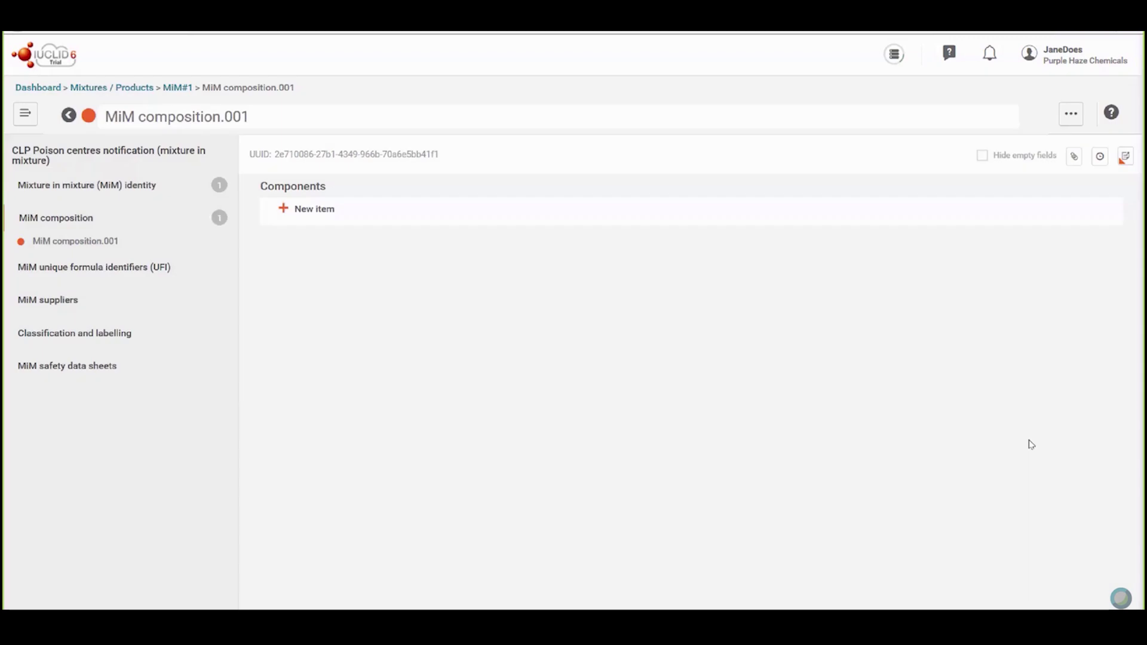
click(310, 209)
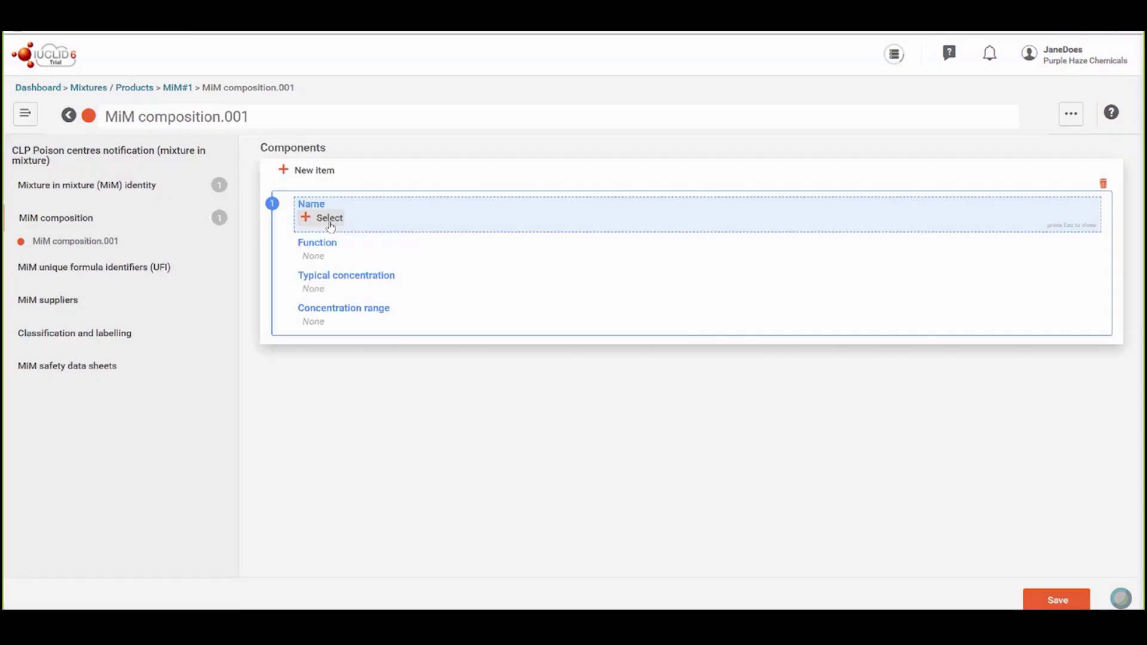
click(330, 224)
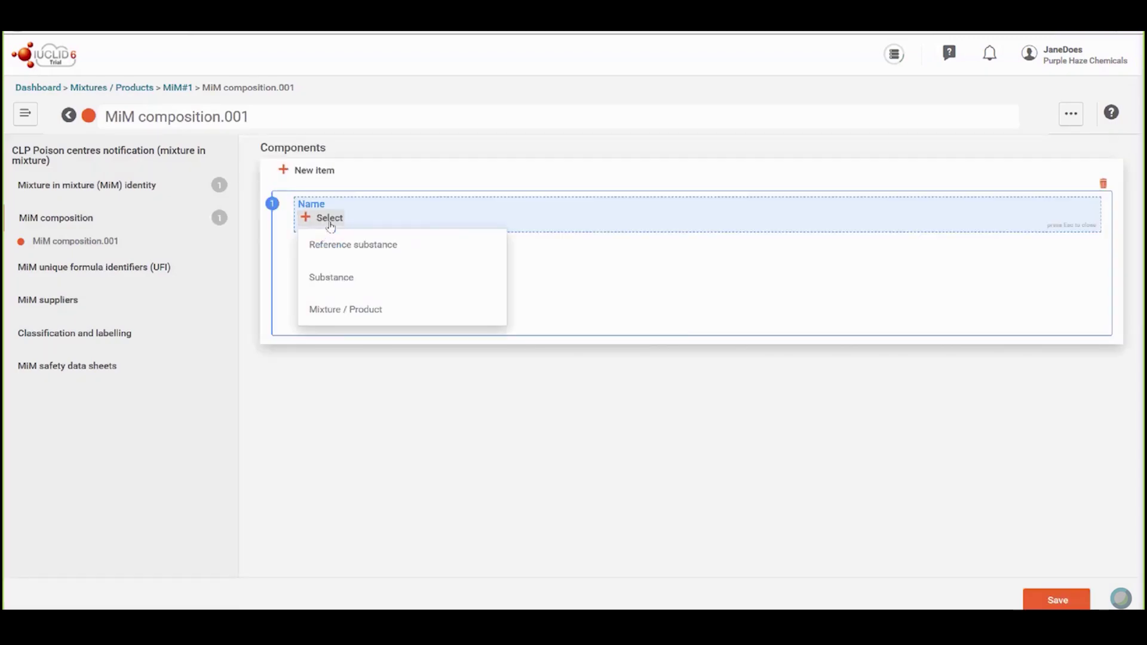
click(369, 282)
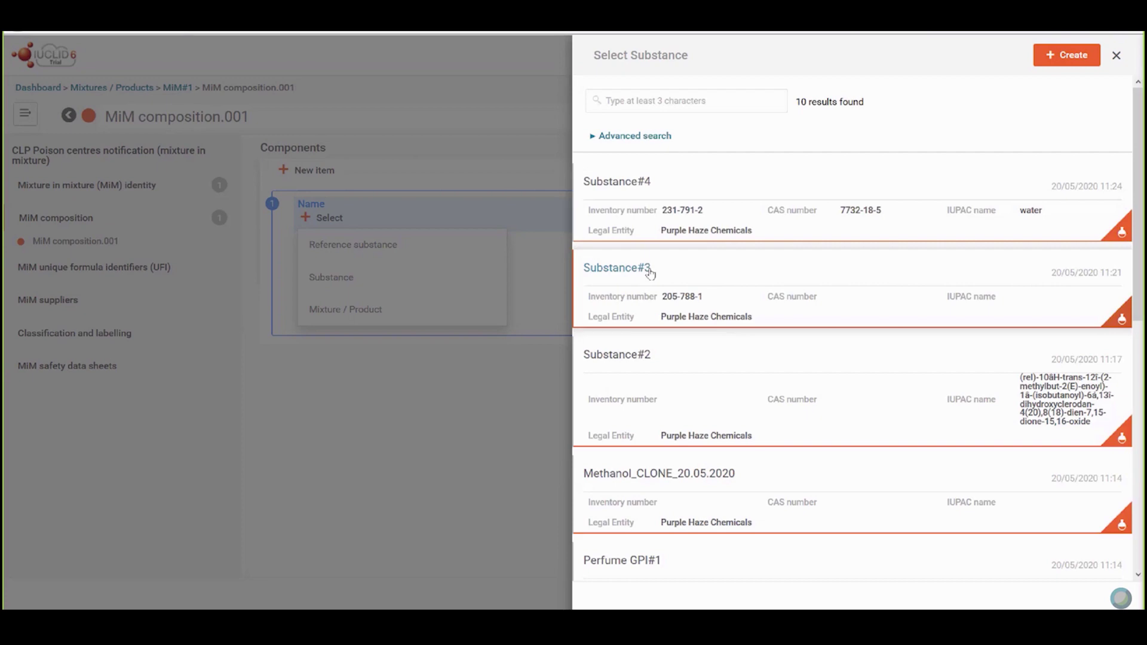
click(616, 268)
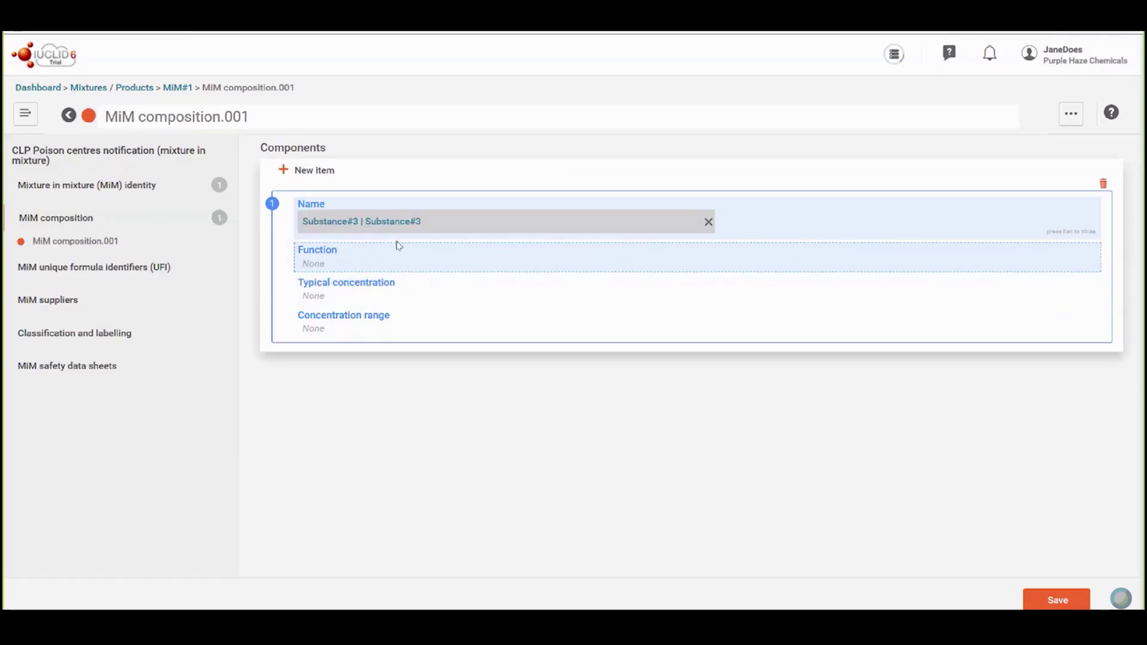
Set the typical concentration of the Substance#3 component to 15 % (v/v).
click(402, 291)
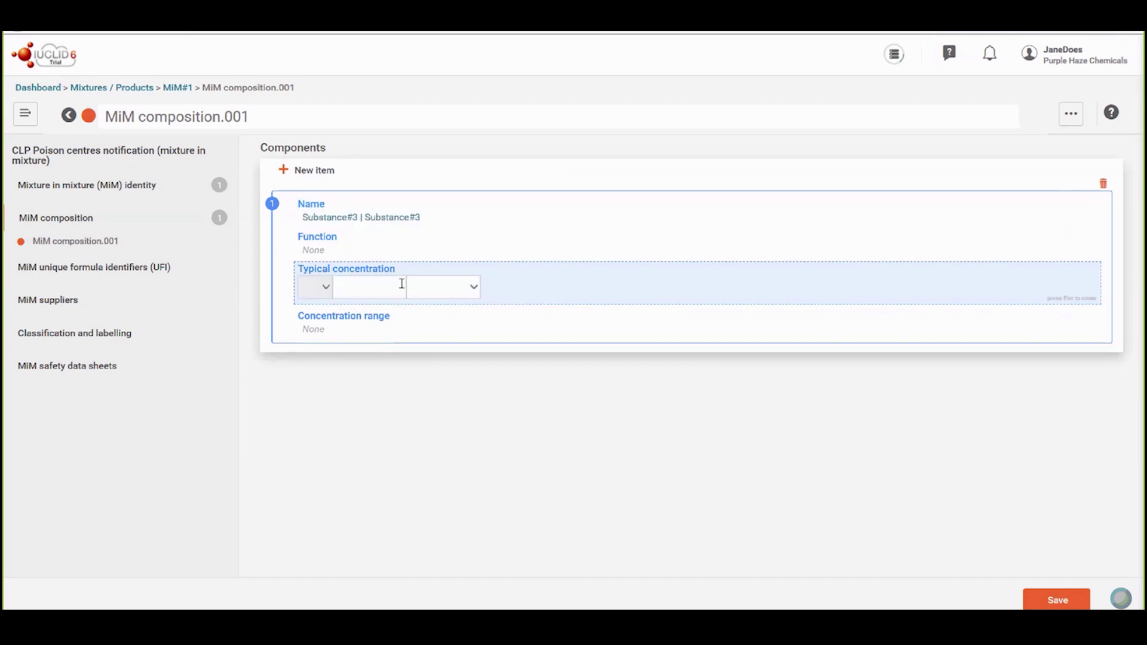
click(375, 286)
text(15)
click(451, 291)
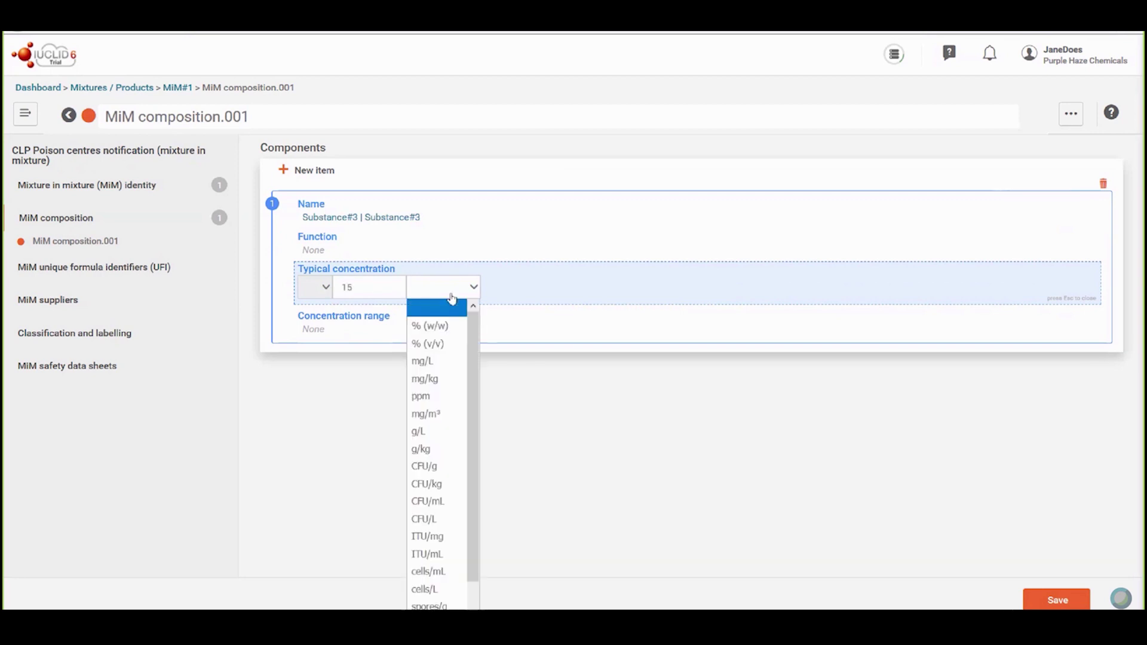
click(438, 345)
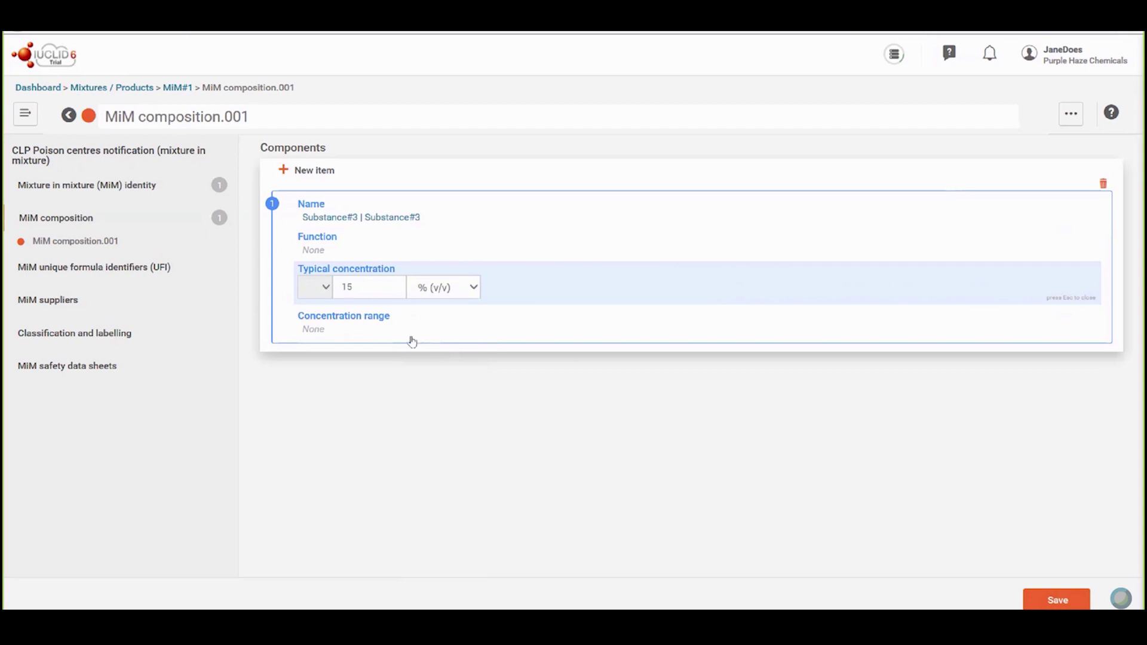
Set the function of the Substance#3 component to "adsorbent".
click(383, 243)
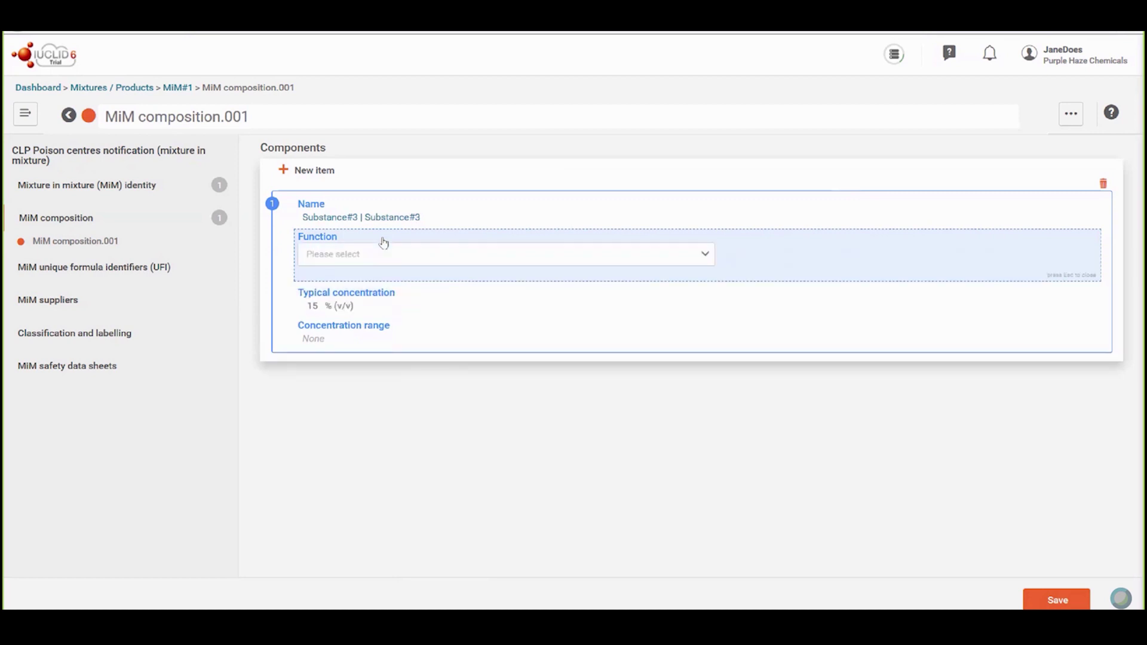
click(376, 257)
text(ad)
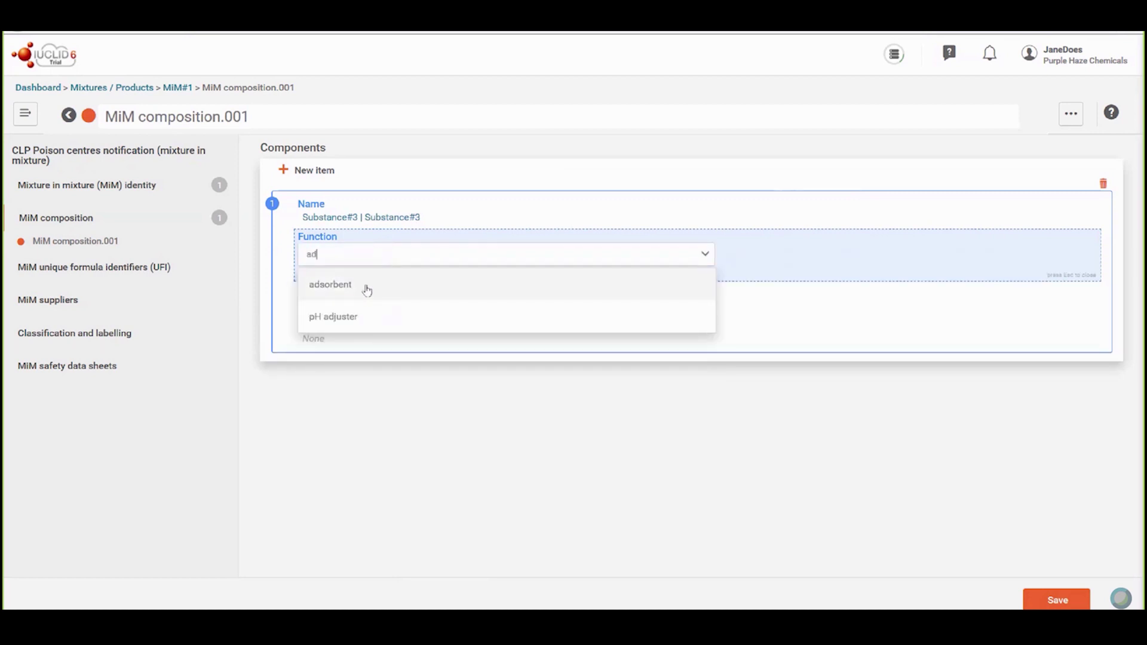
click(366, 290)
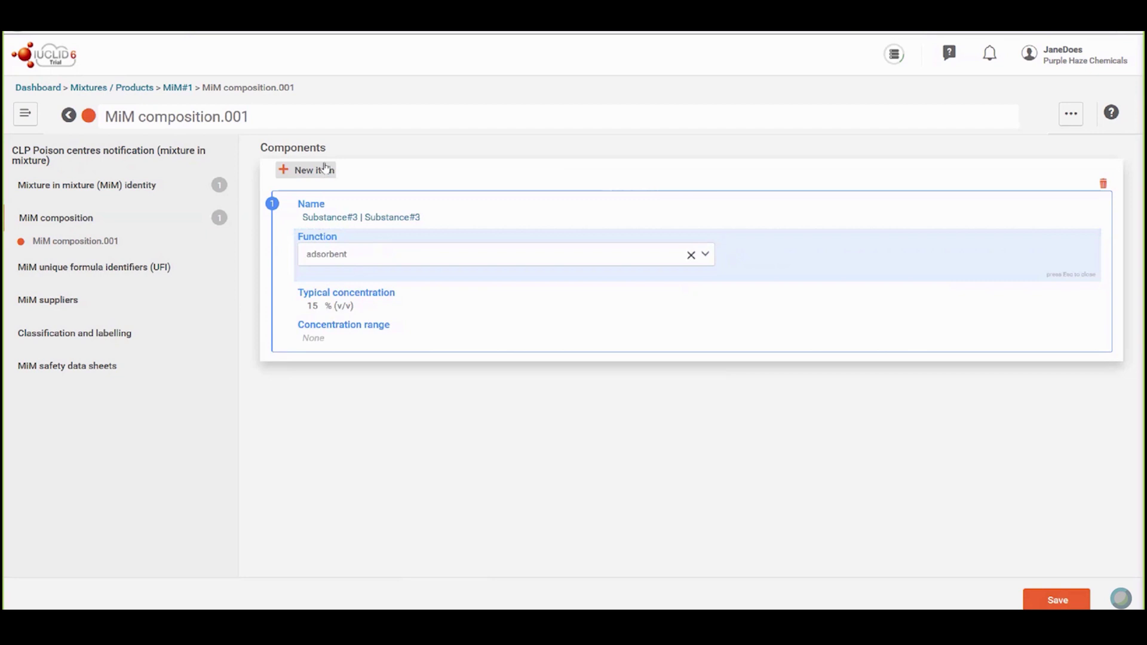
Add a second component to the MiM composition and link it to the substance dataset Substance#4.
key(Escape)
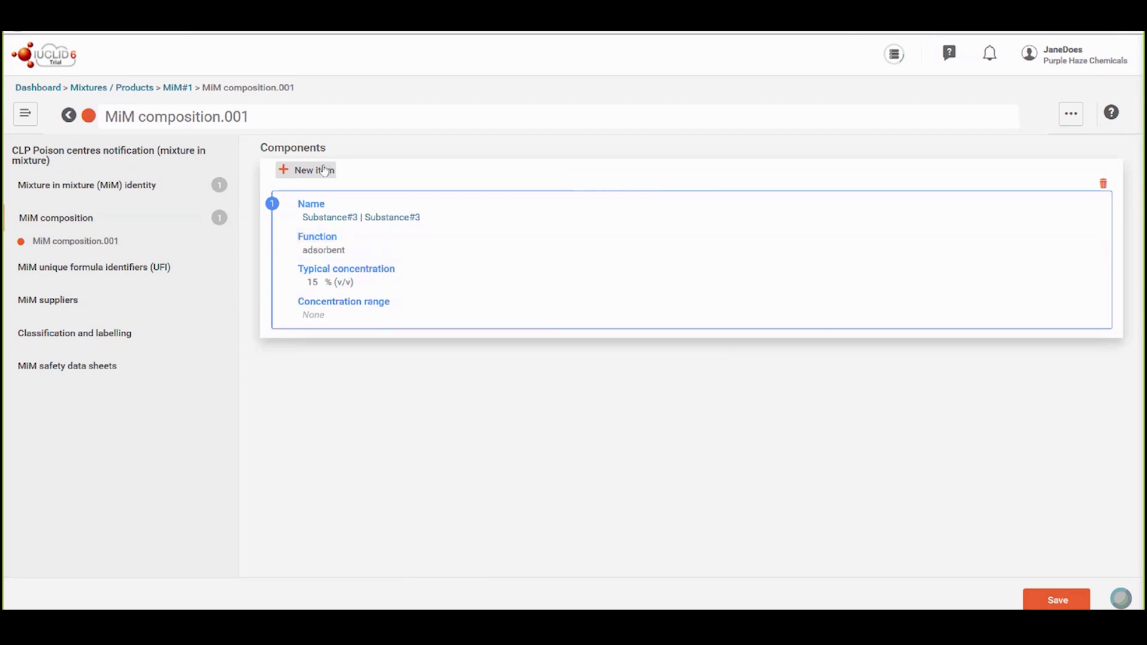
click(323, 170)
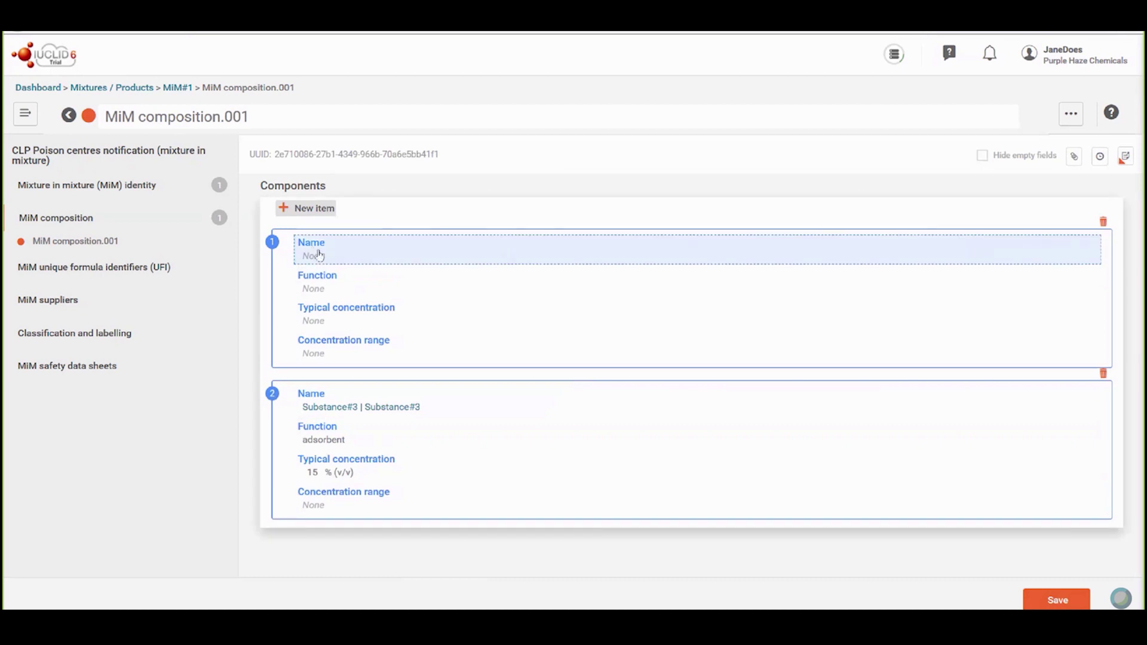
click(311, 255)
click(326, 219)
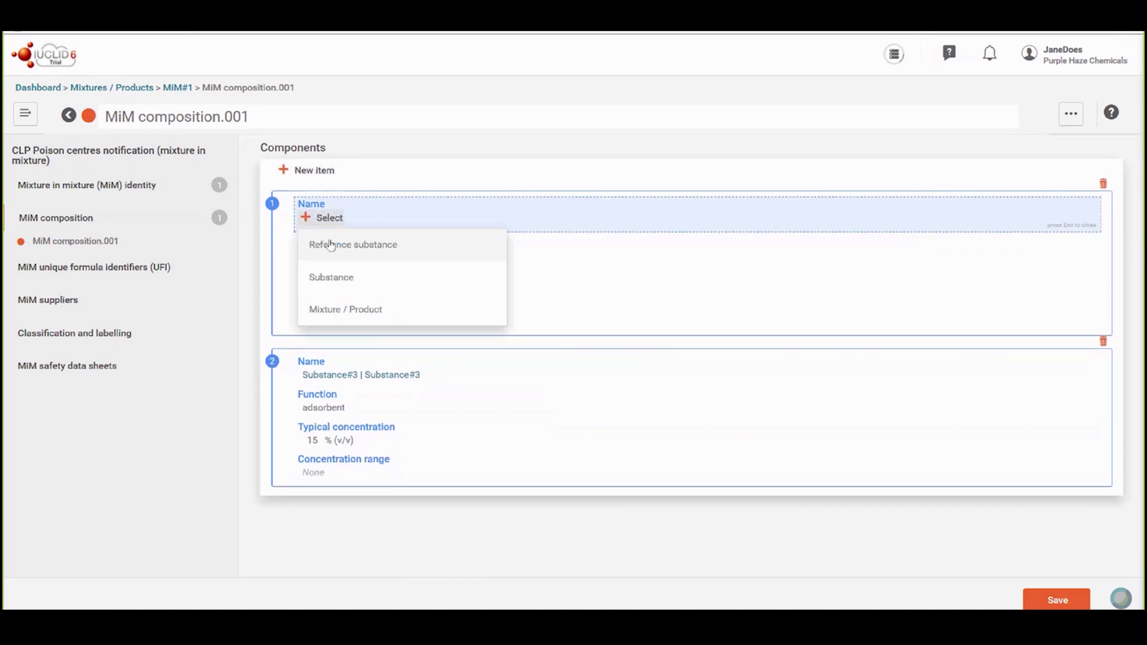
click(337, 278)
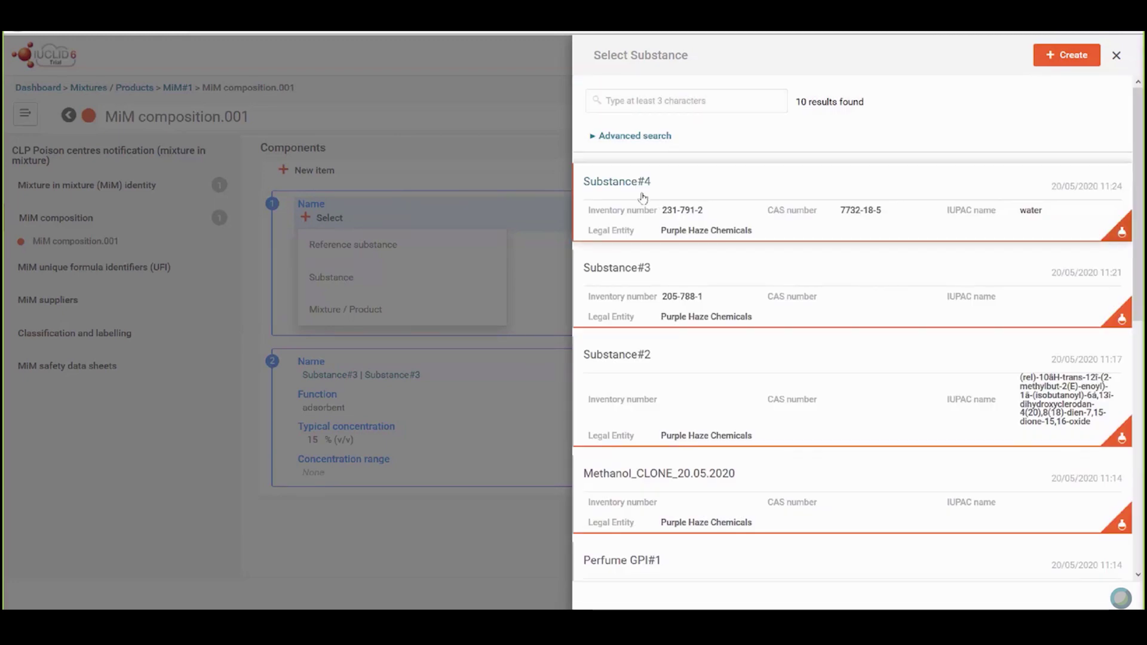
click(645, 189)
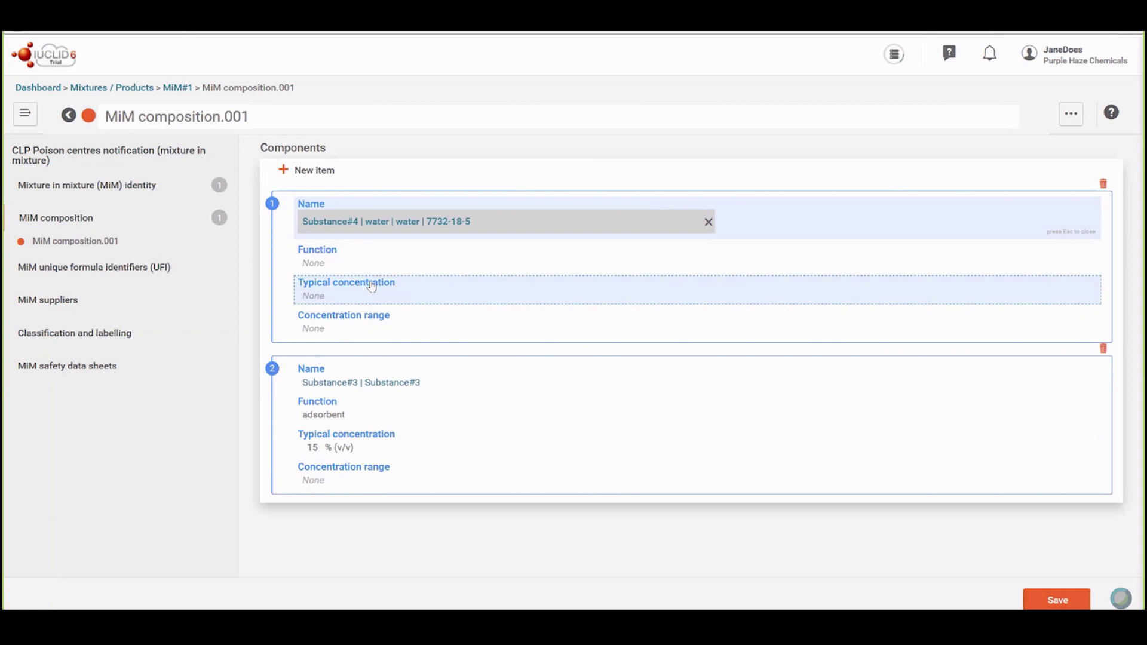
Set the concentration range of the Substance#4 component to 74–76 % (v/v) and save the MiM composition.
click(368, 326)
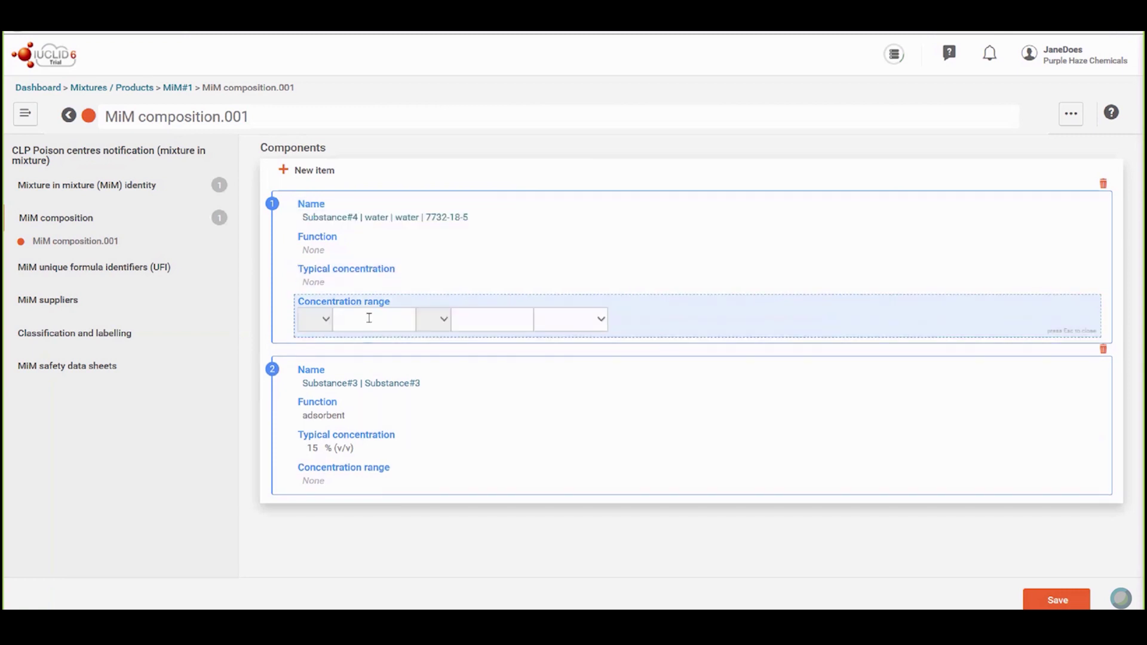
text(74)
click(481, 320)
text(76)
click(555, 320)
click(553, 376)
click(1045, 602)
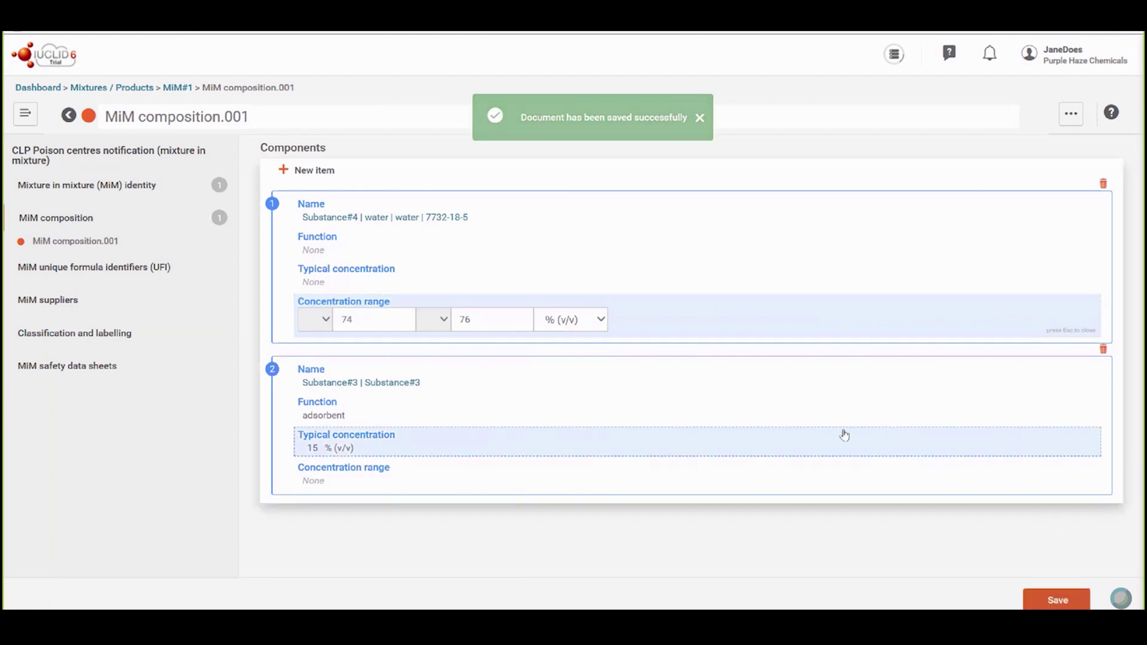
click(69, 116)
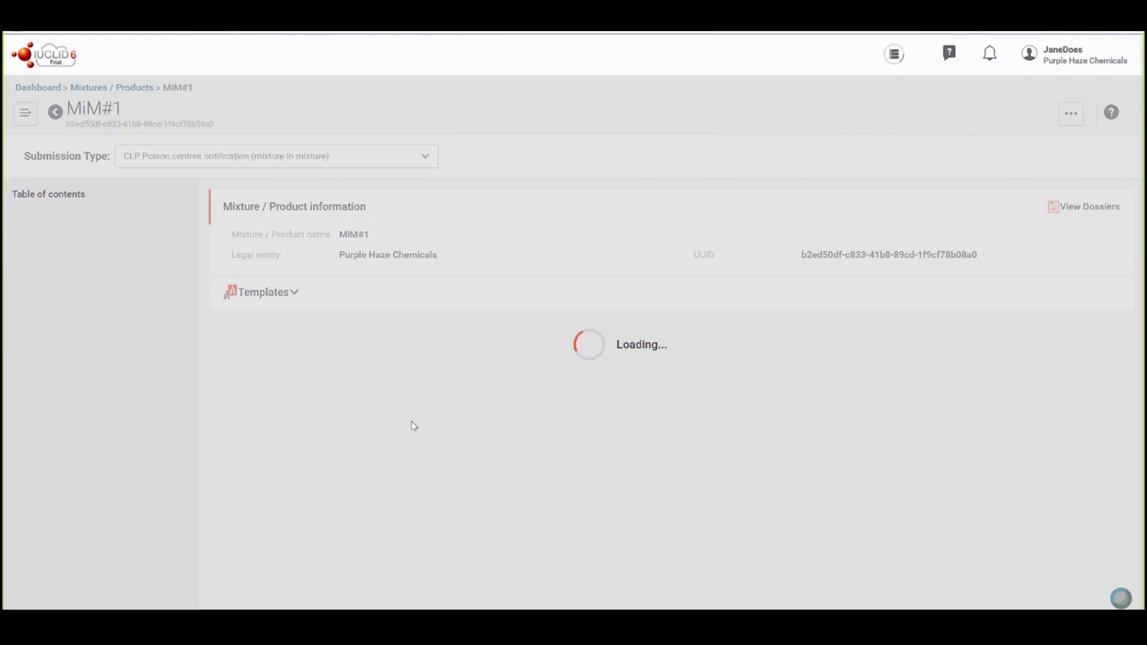
Create a MiM unique formula identifiers (UFI) document for MiM#1 and add a regulatory programme identifier entry.
scroll(451, 427, down, 1)
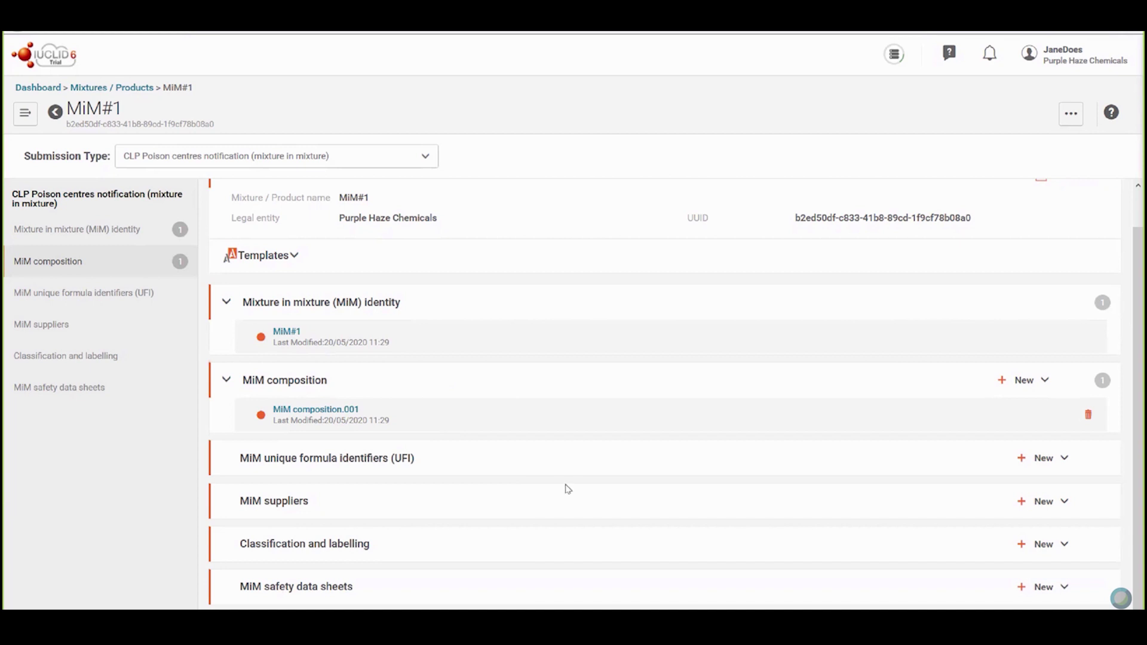
click(1035, 466)
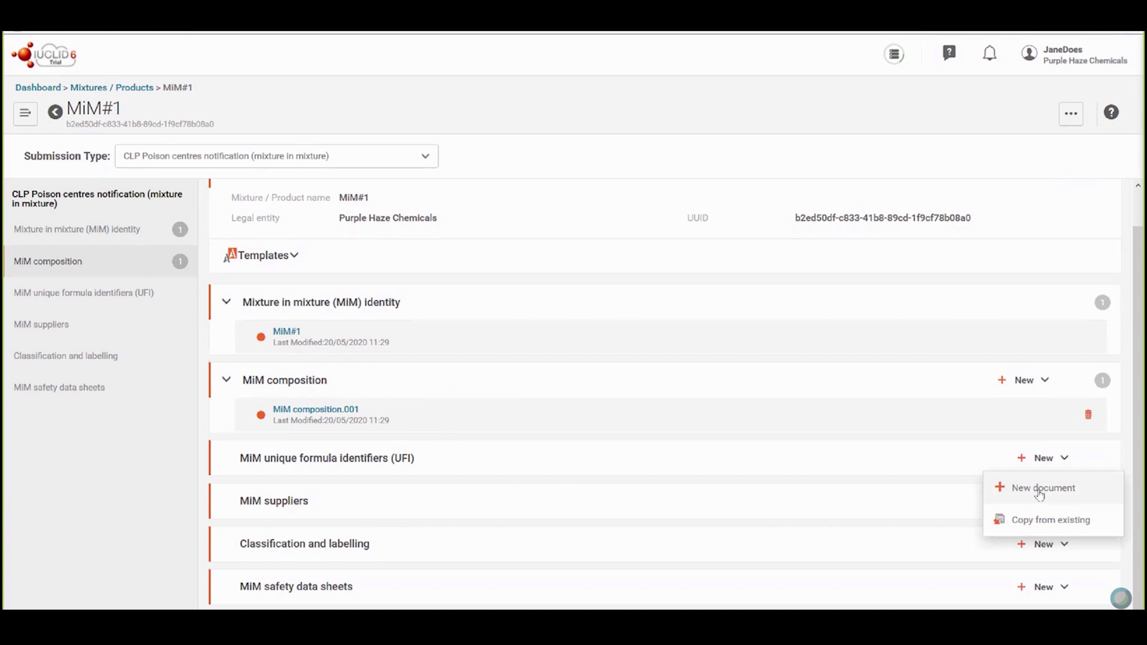
click(1039, 491)
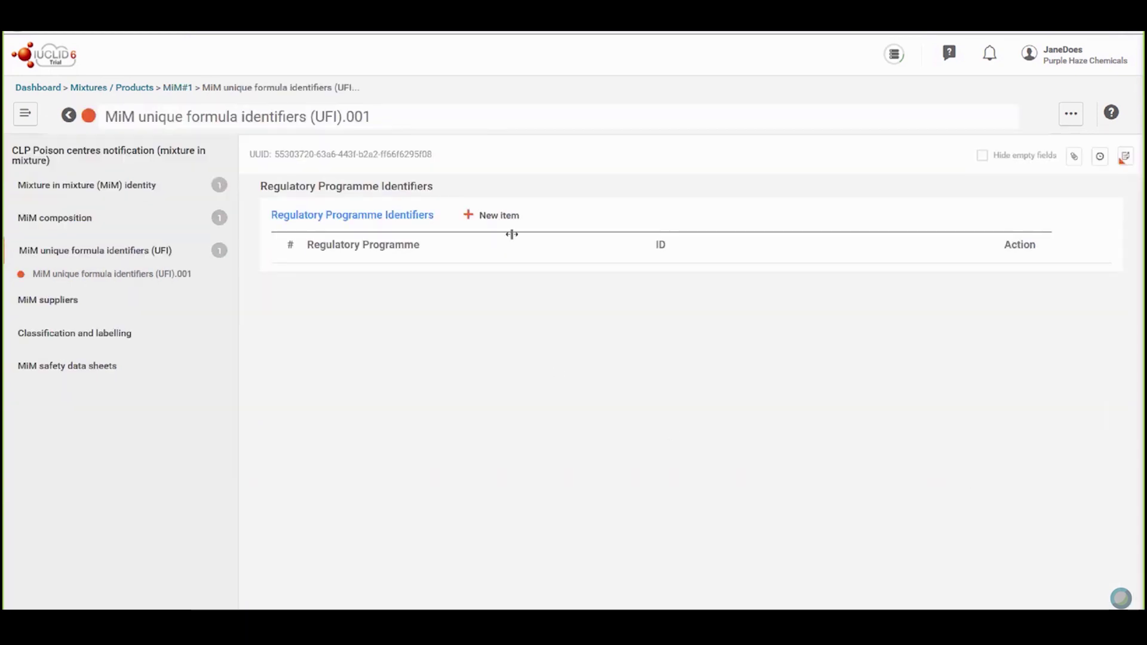
click(499, 216)
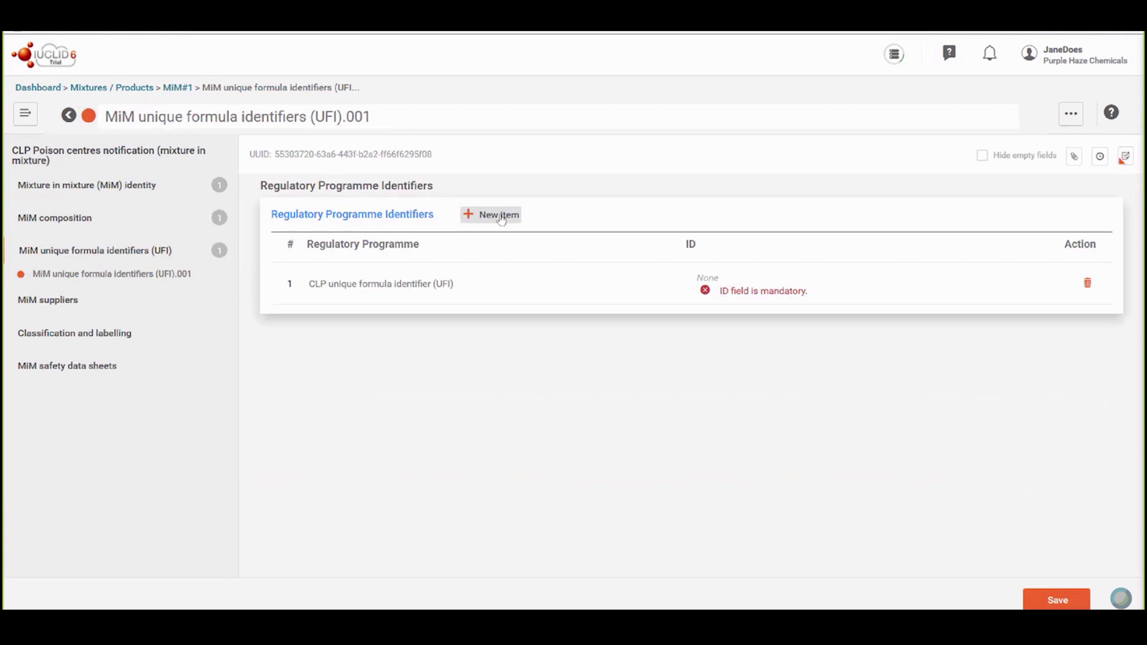
Set the ID of the CLP unique formula identifier entry to Q200-U0CW-500C-Q4CD and save the document.
click(734, 293)
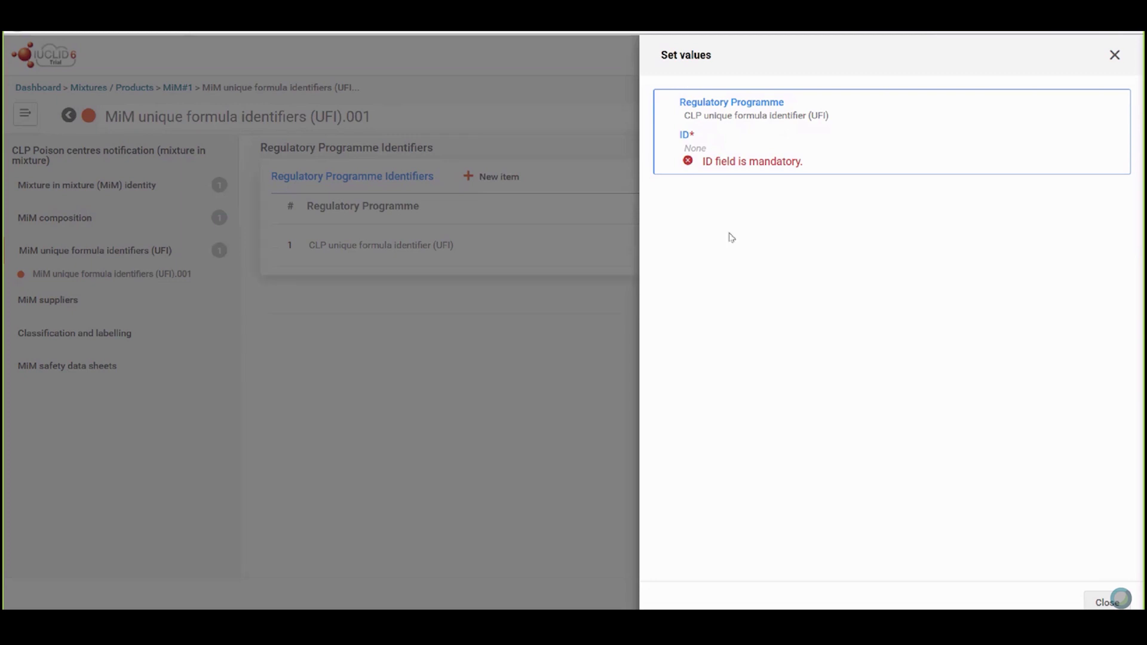
click(734, 154)
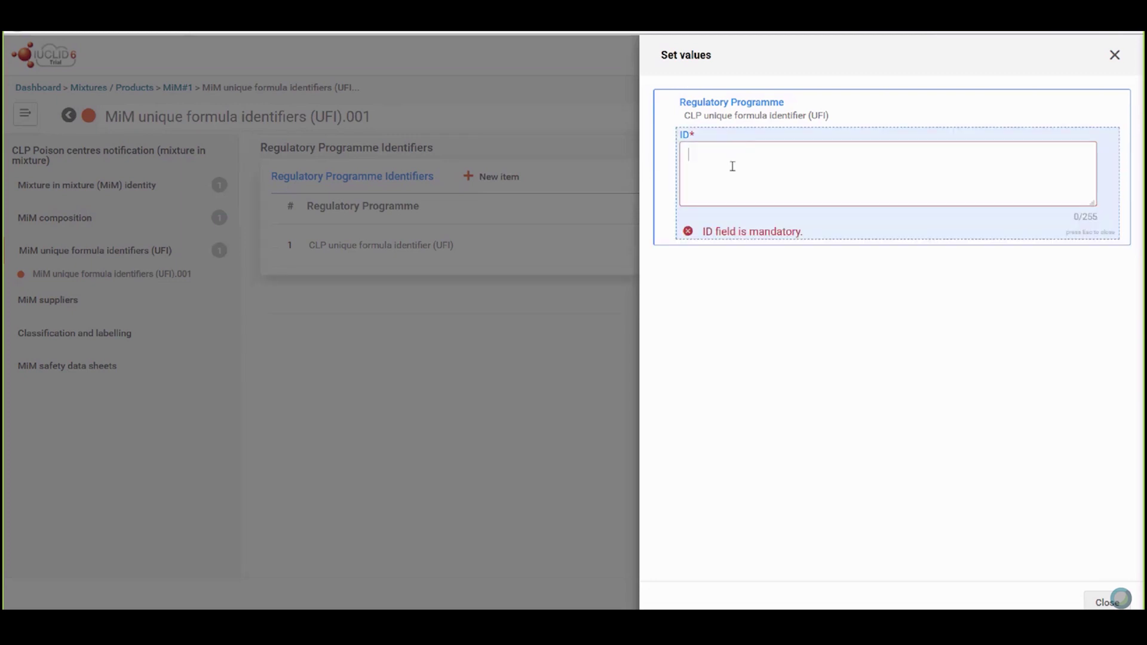
text(Q200-U0CW-500C-Q4CD)
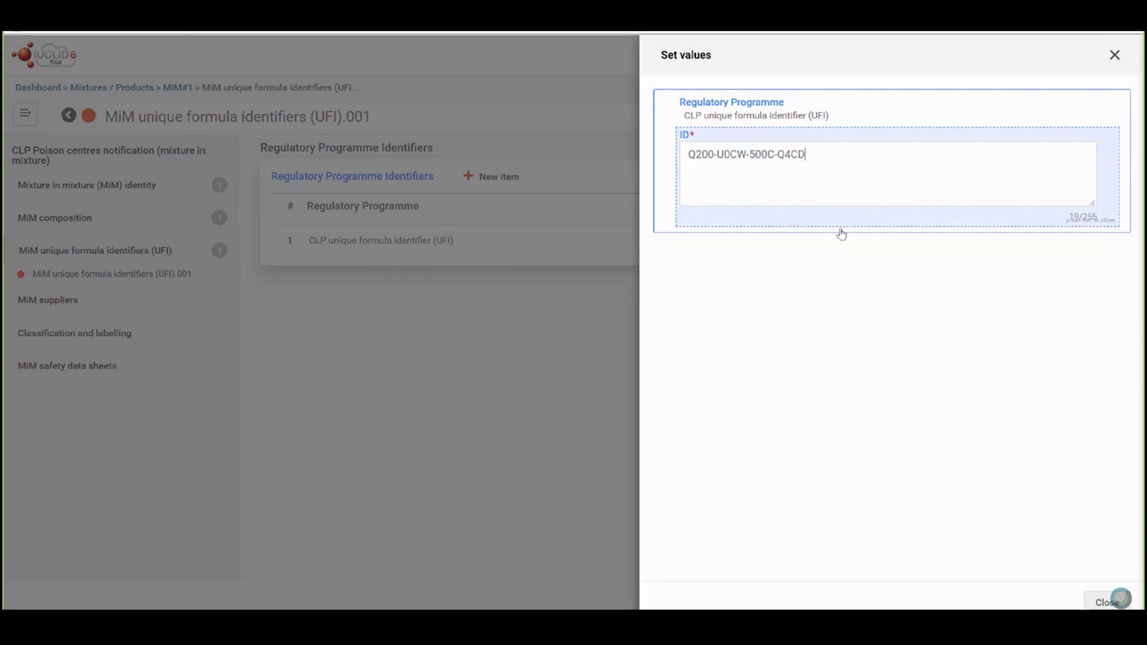
click(1106, 603)
click(1068, 603)
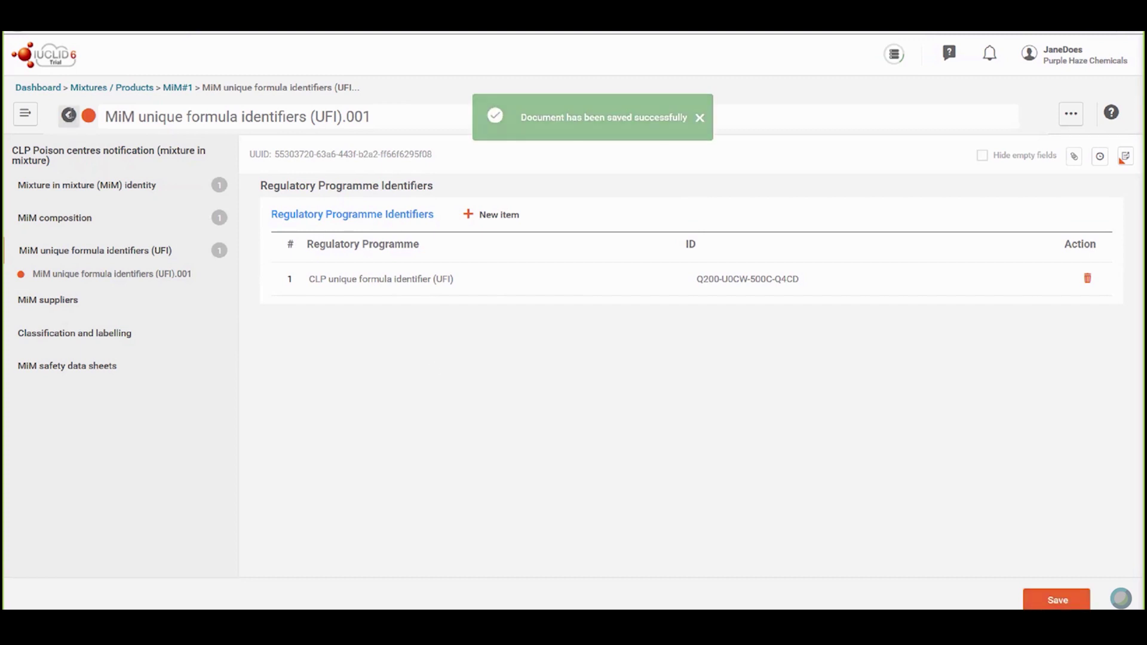
click(68, 115)
Create a MiM suppliers document for MiM#1 and open the legal entity selection for the manufacturer / importer / formulator name.
scroll(400, 371, down, 1)
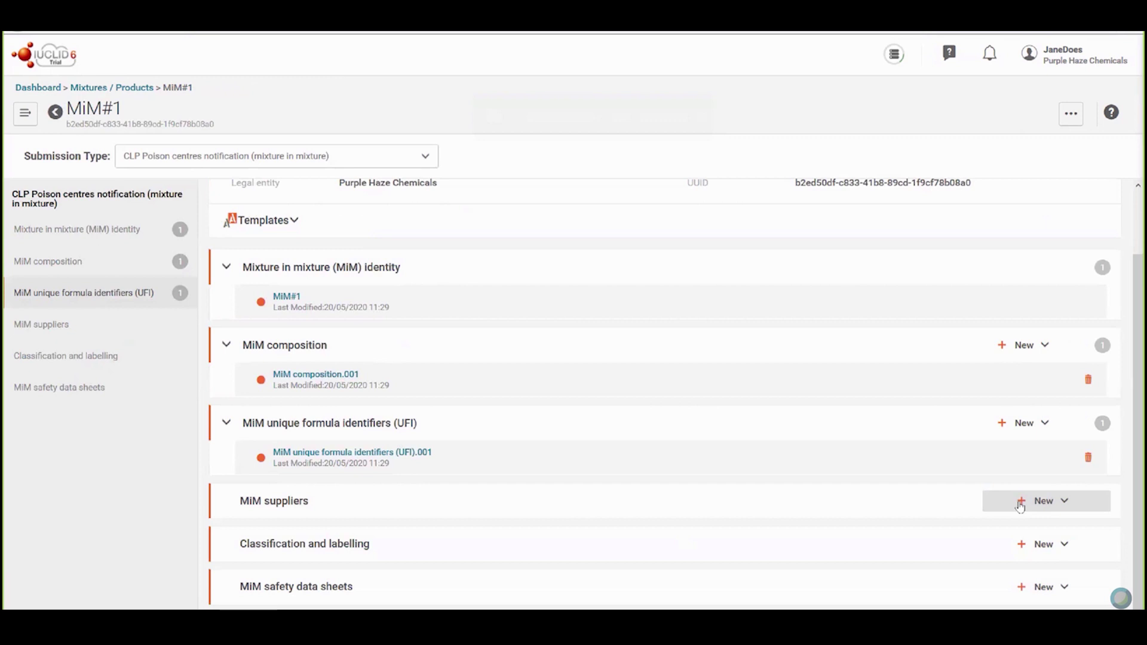
click(1020, 506)
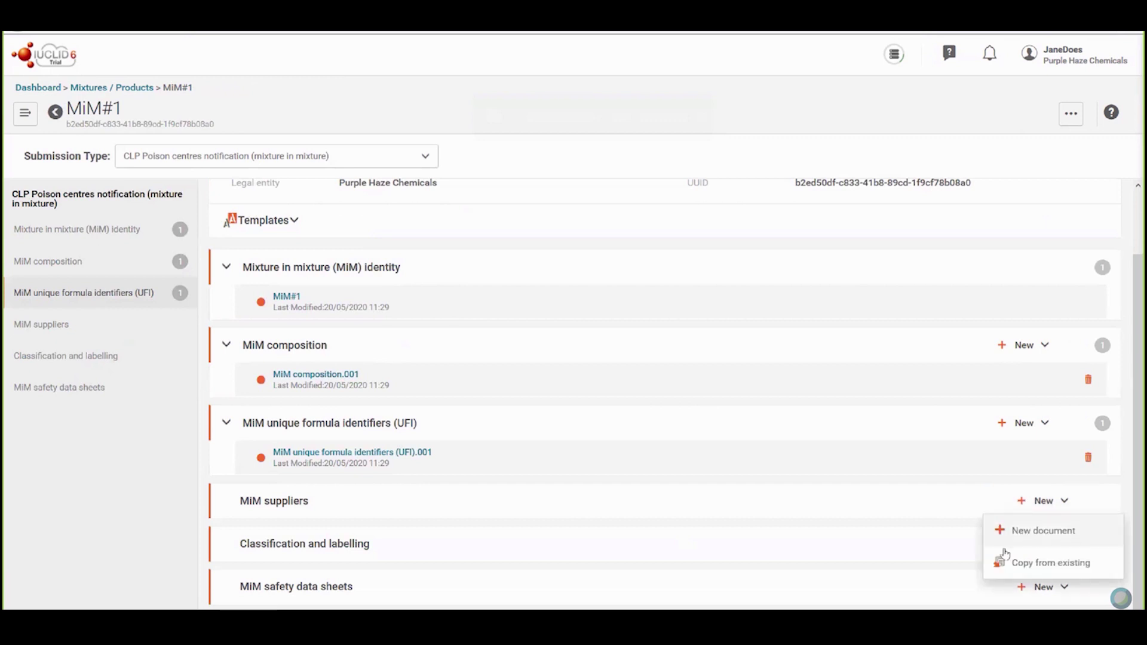
click(1000, 530)
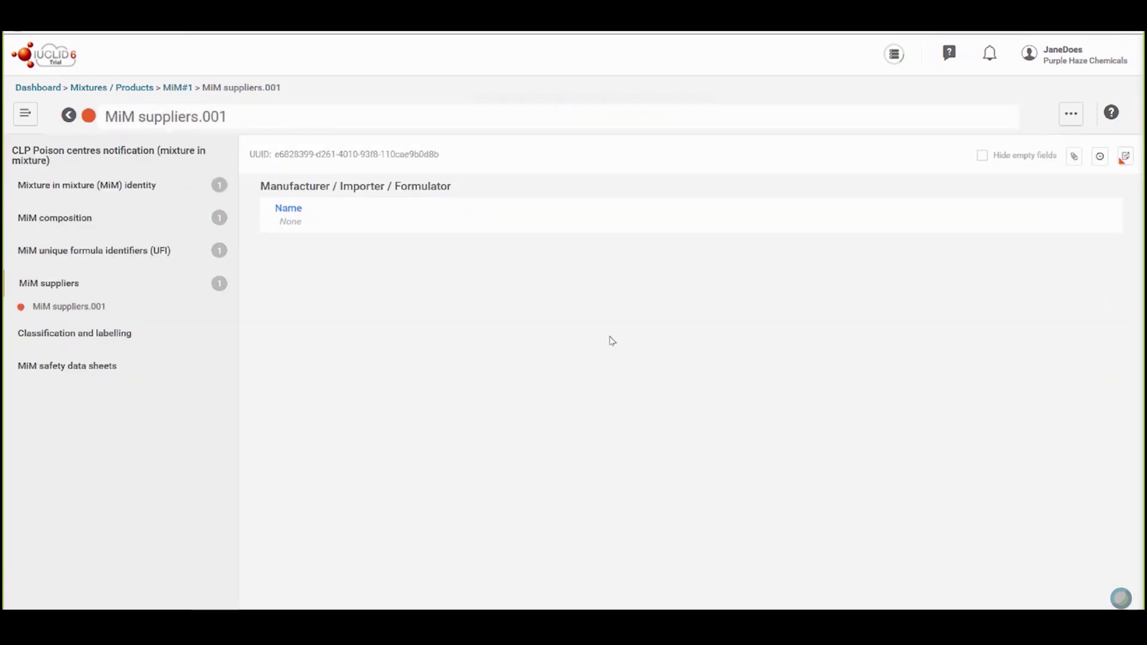
click(290, 212)
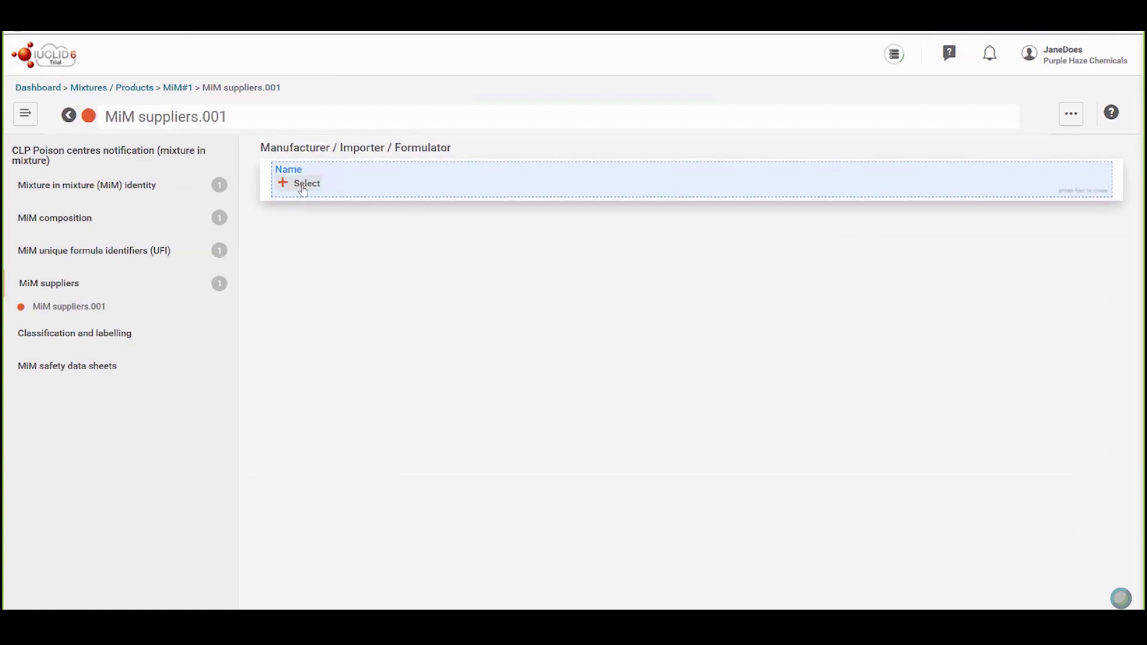
click(304, 185)
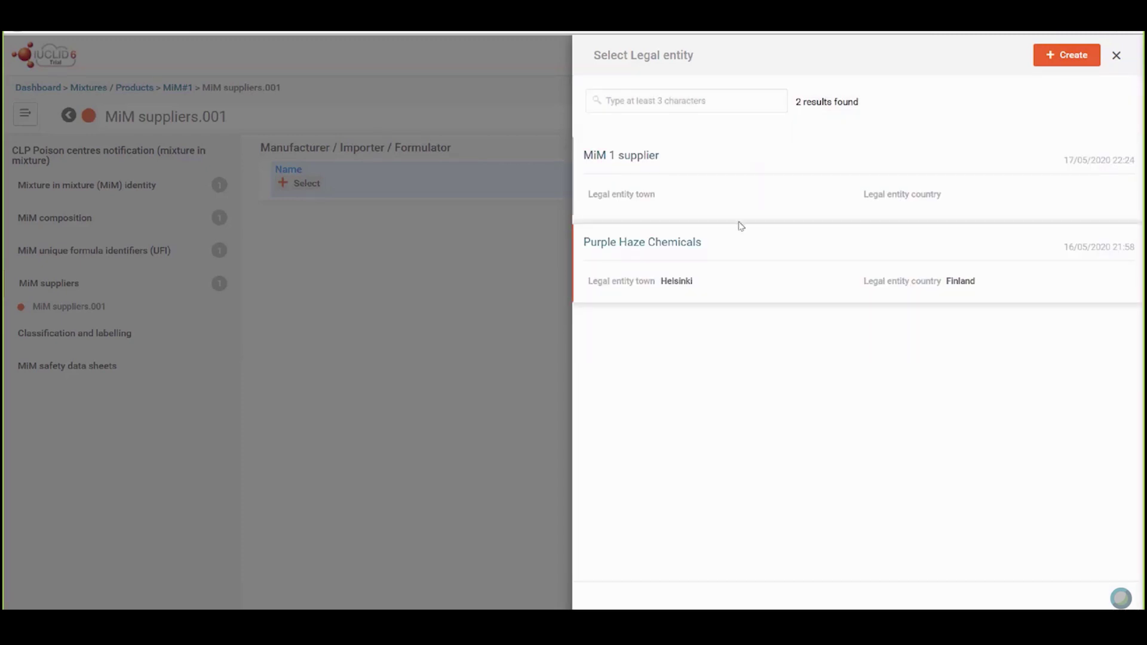
click(1060, 59)
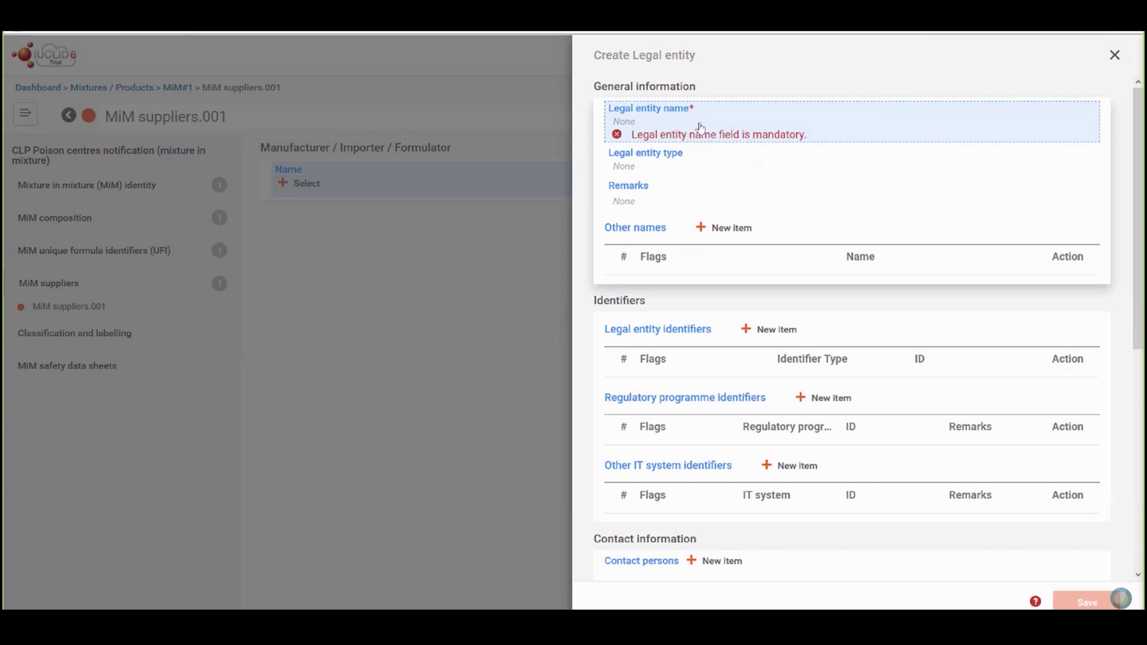
click(700, 126)
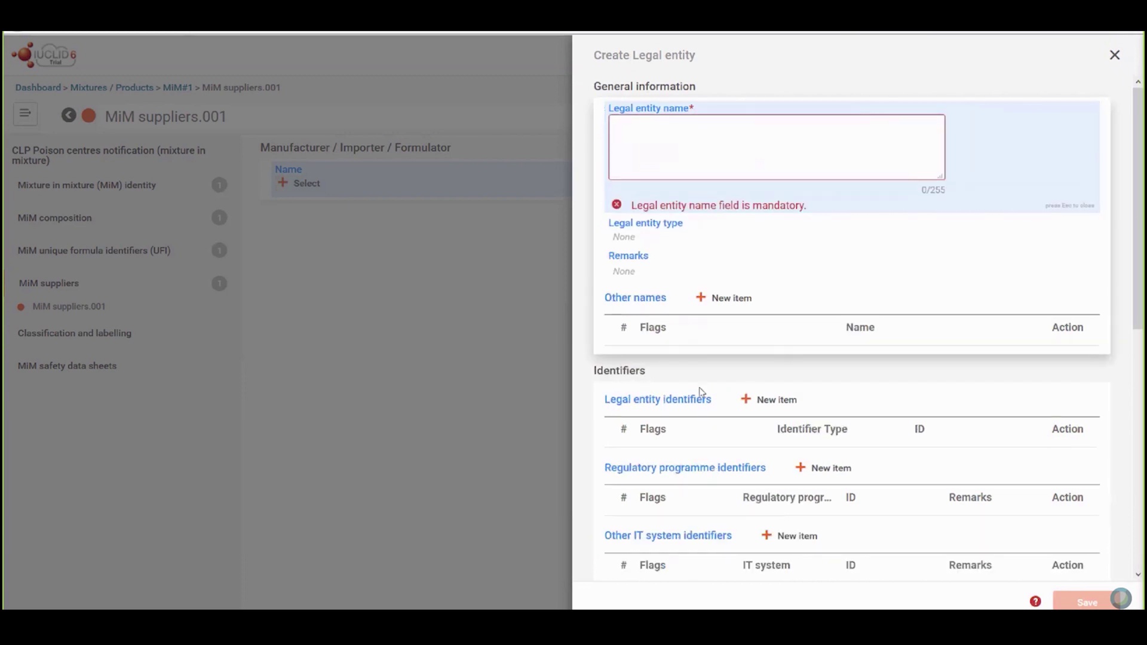
click(1114, 55)
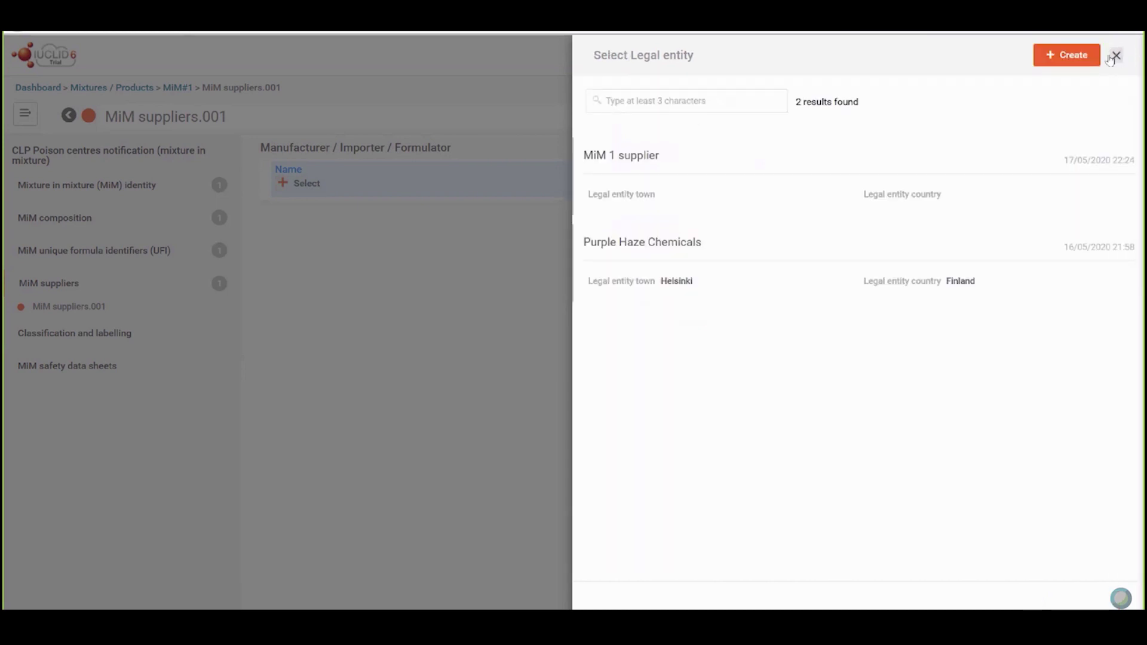
Assign the legal entity "MiM 1 supplier" as manufacturer / importer / formulator and save the MiM suppliers document.
click(643, 165)
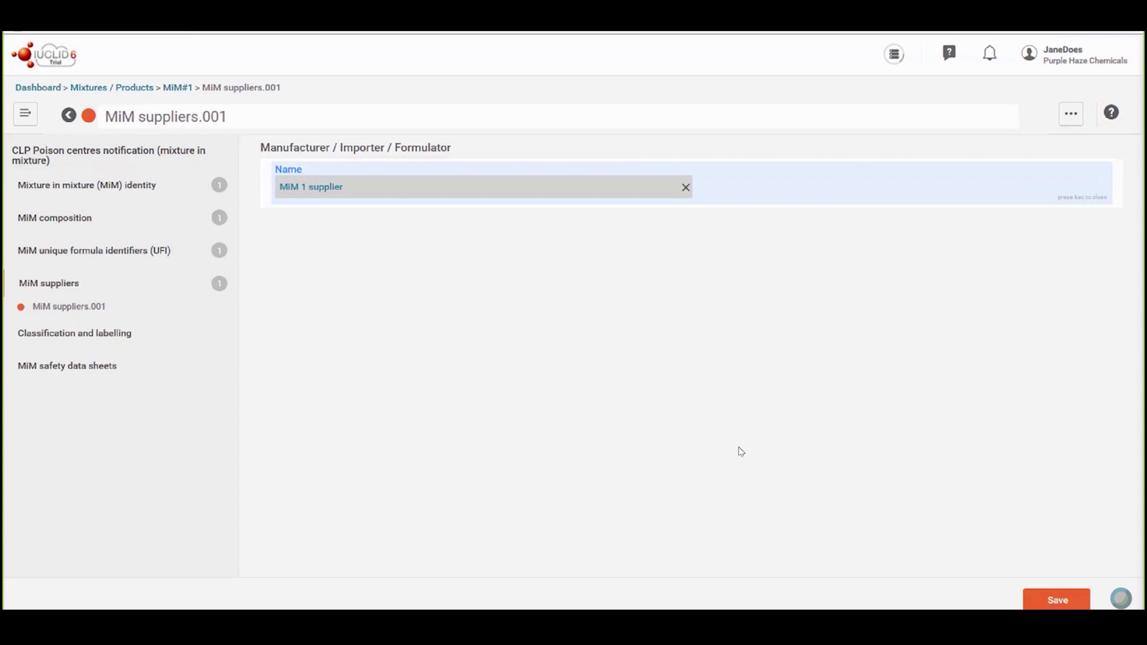
click(1074, 602)
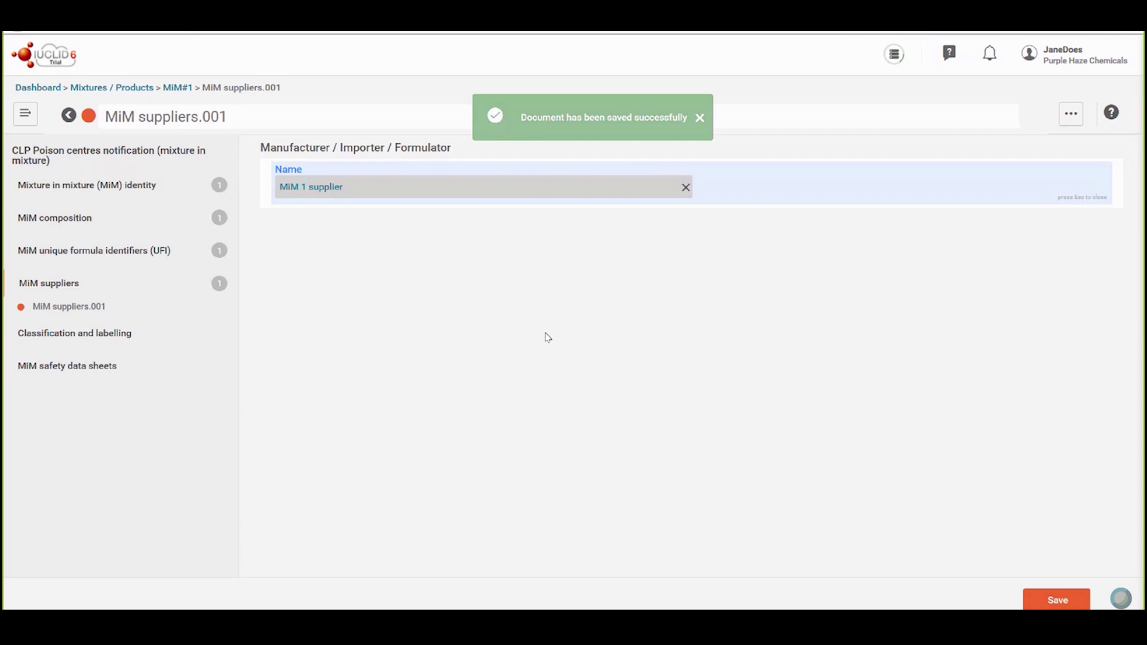
click(68, 115)
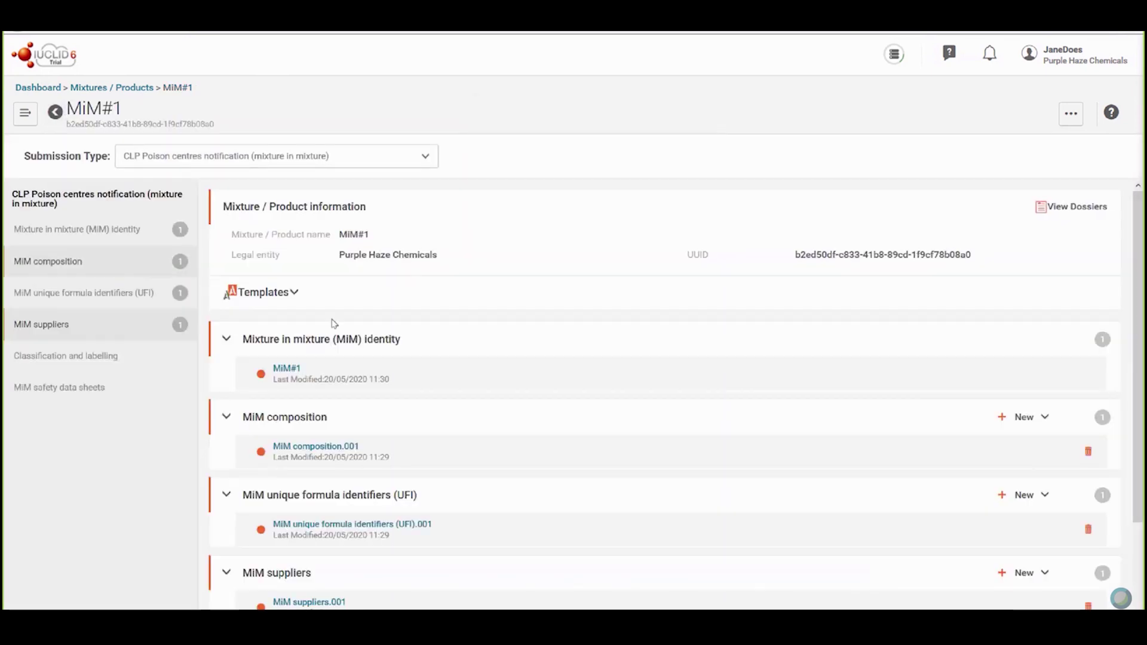
Create a Classification and labelling document for MiM#1 and add the hazard category Eye Irrit. 2-H319.
scroll(418, 382, down, 2)
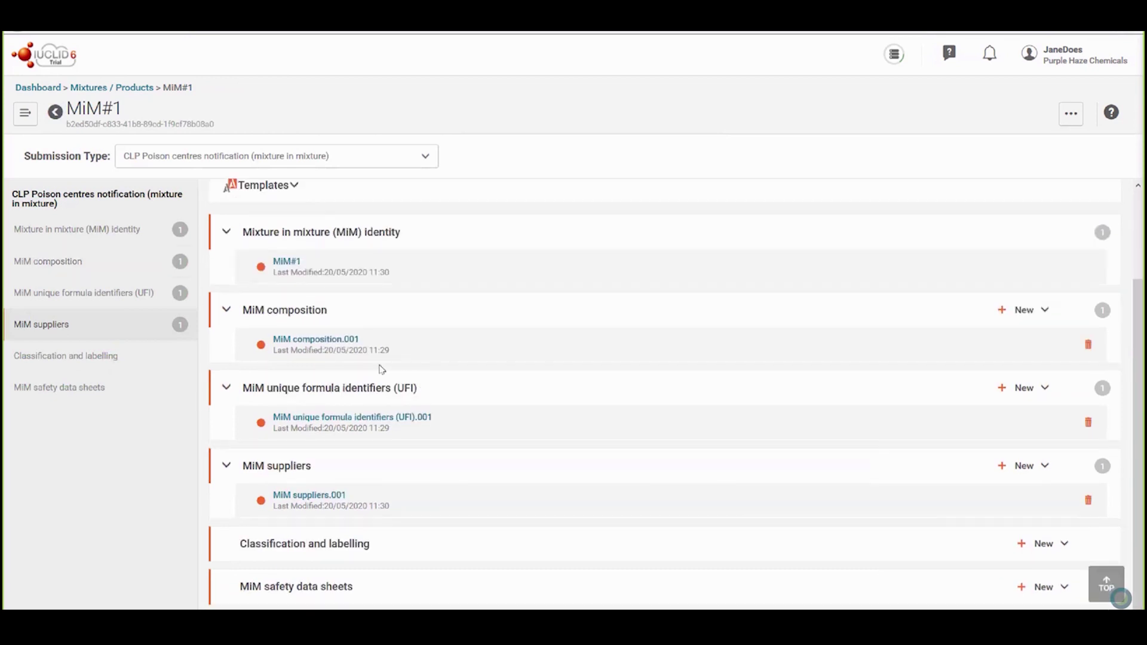
click(1022, 549)
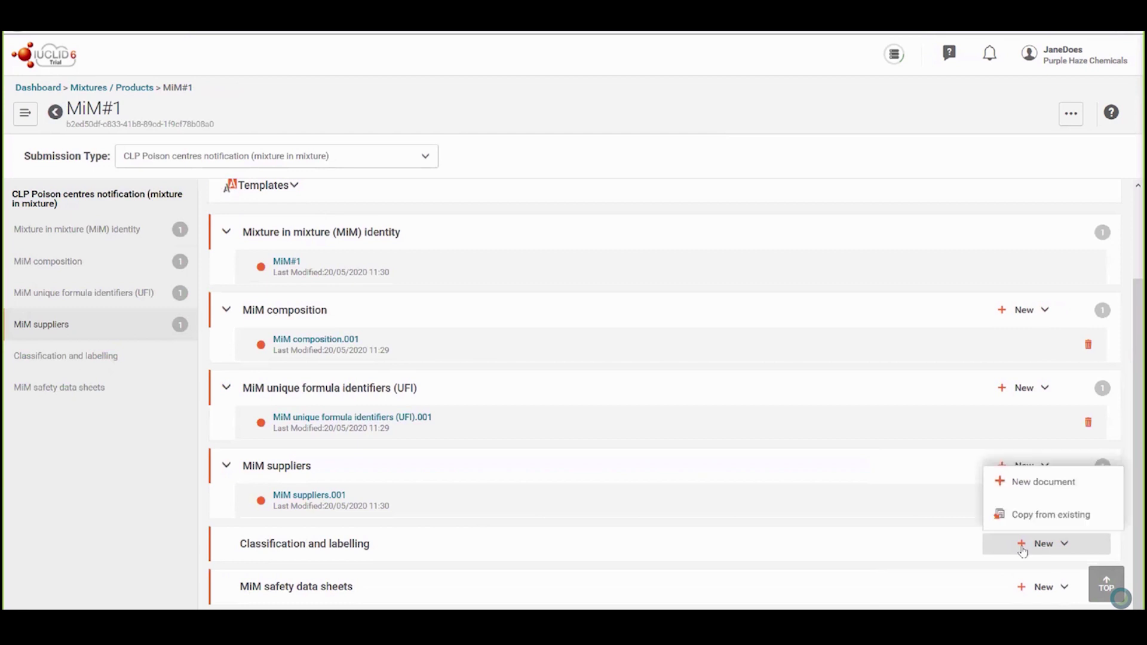
click(1042, 483)
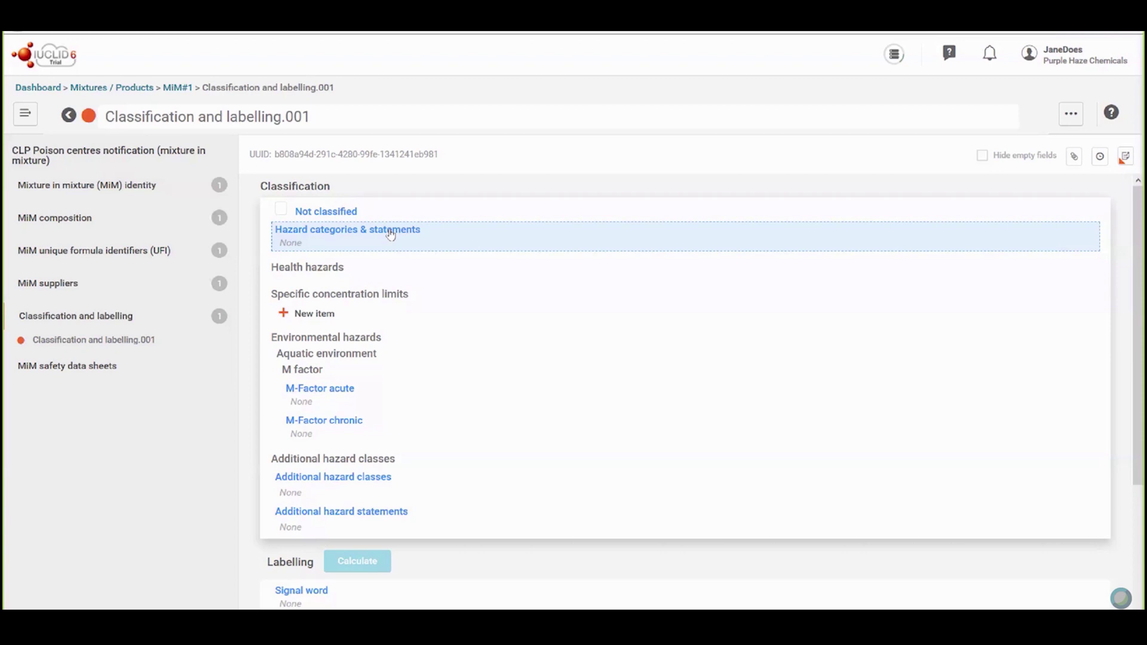
click(390, 235)
click(316, 219)
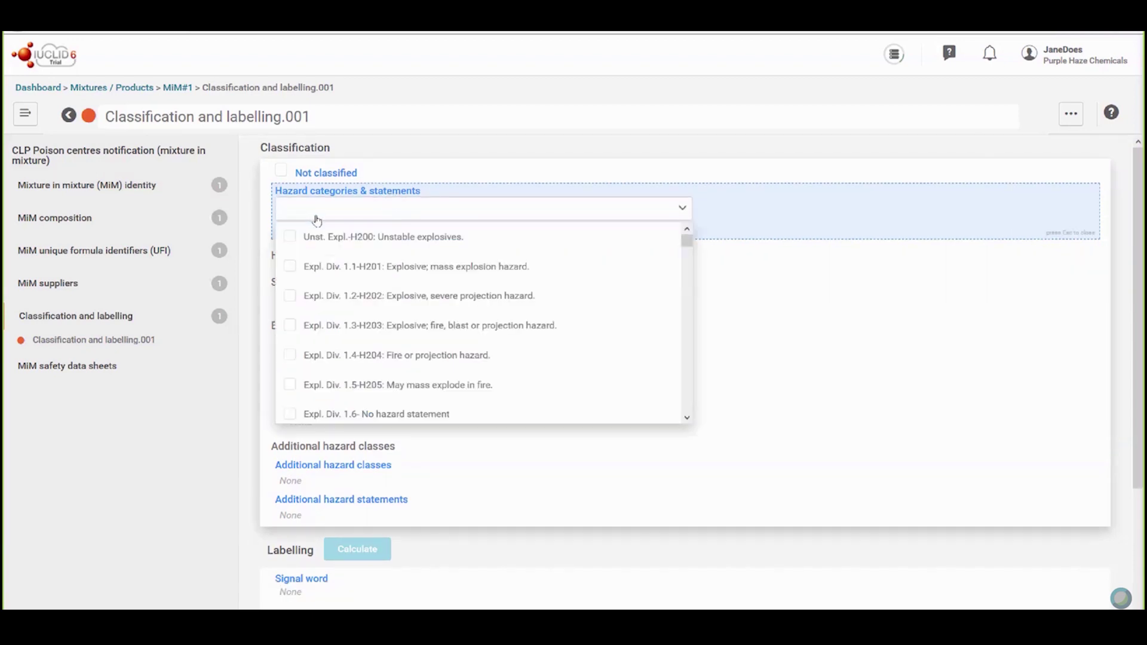
text(319)
click(321, 236)
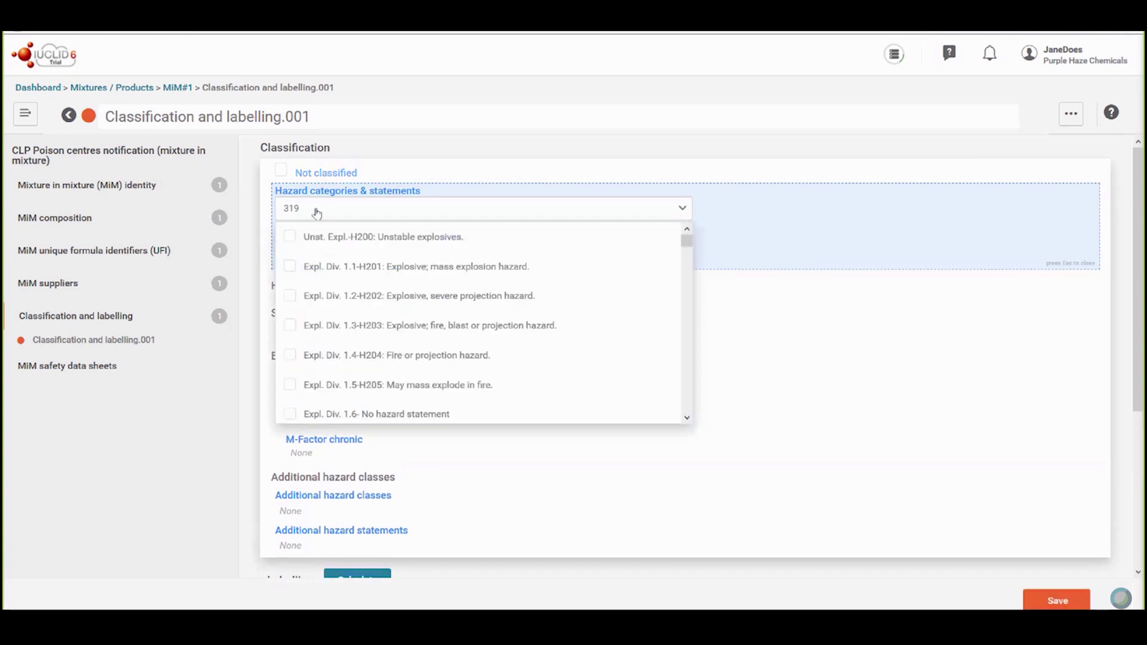
Add the hazard categories Skin Irrit. 2-H315 and Flam. Liquid 1-H224 to the classification of MiM#1.
key(BackSpace)
text(5)
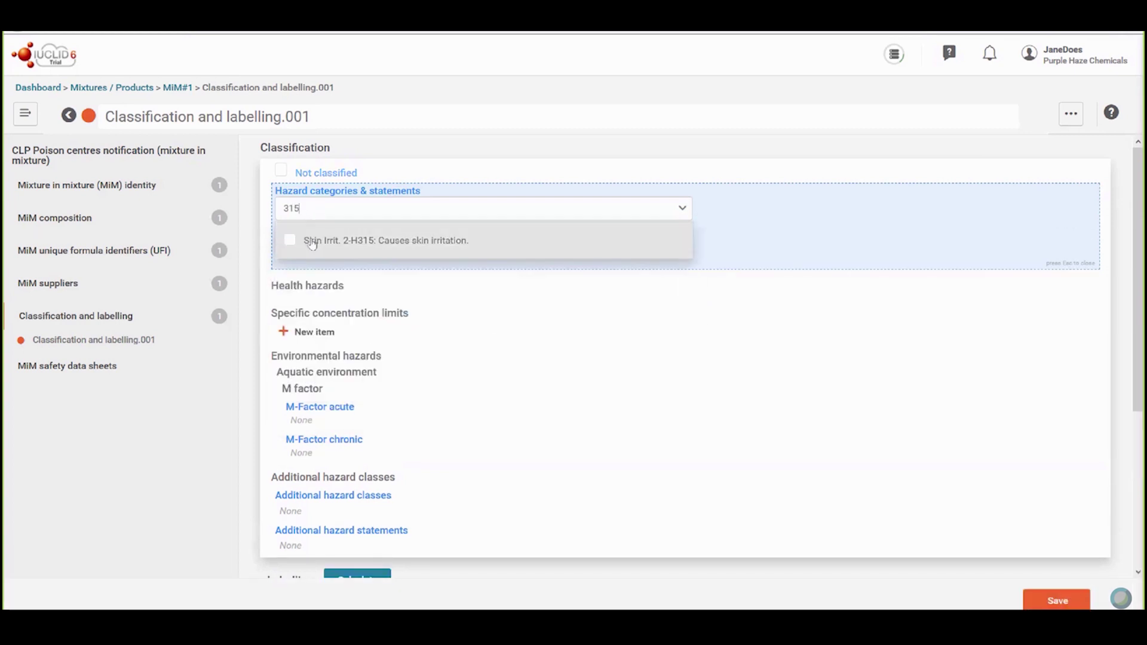
click(311, 241)
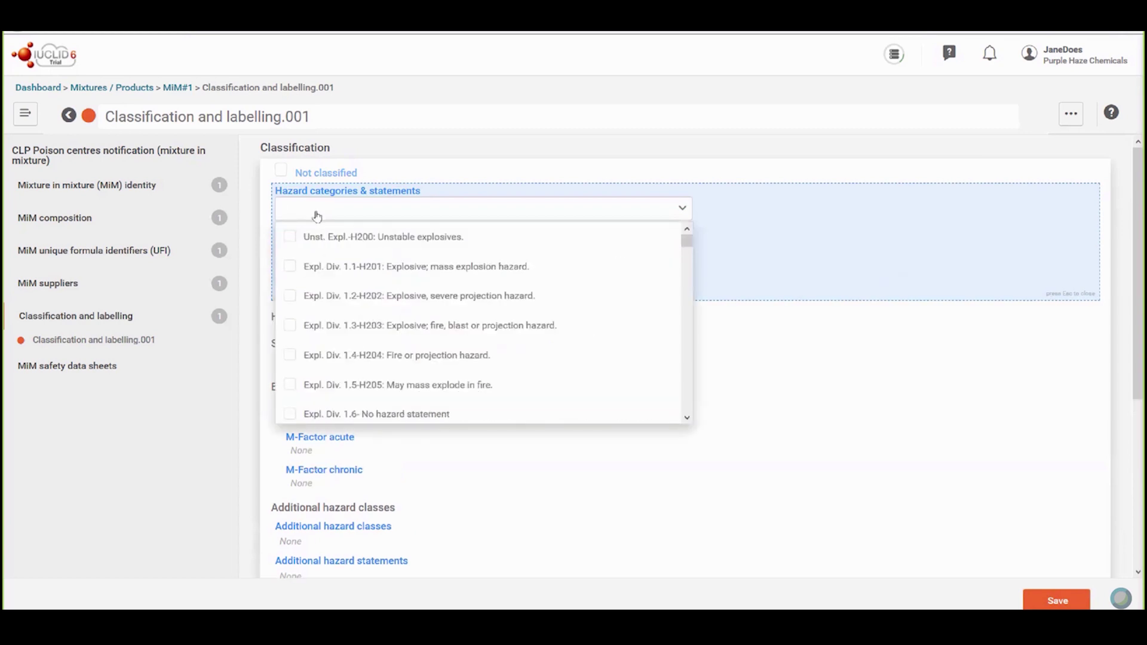
text(224)
click(326, 245)
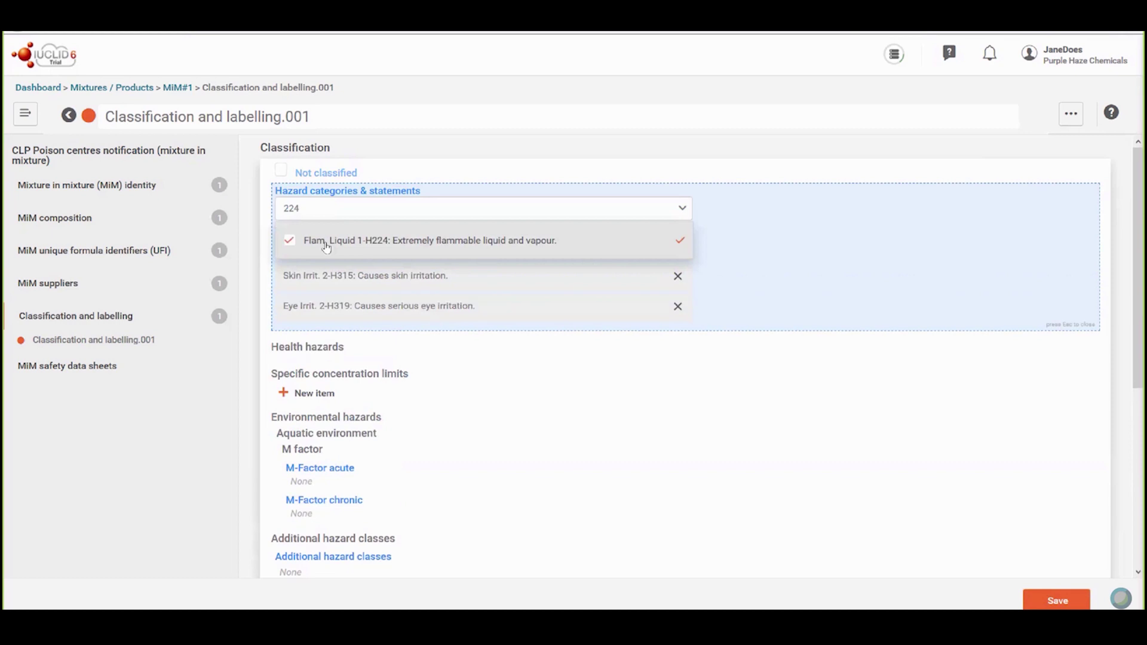
Save the Classification and labelling document and return to the MiM#1 dataset overview.
click(824, 374)
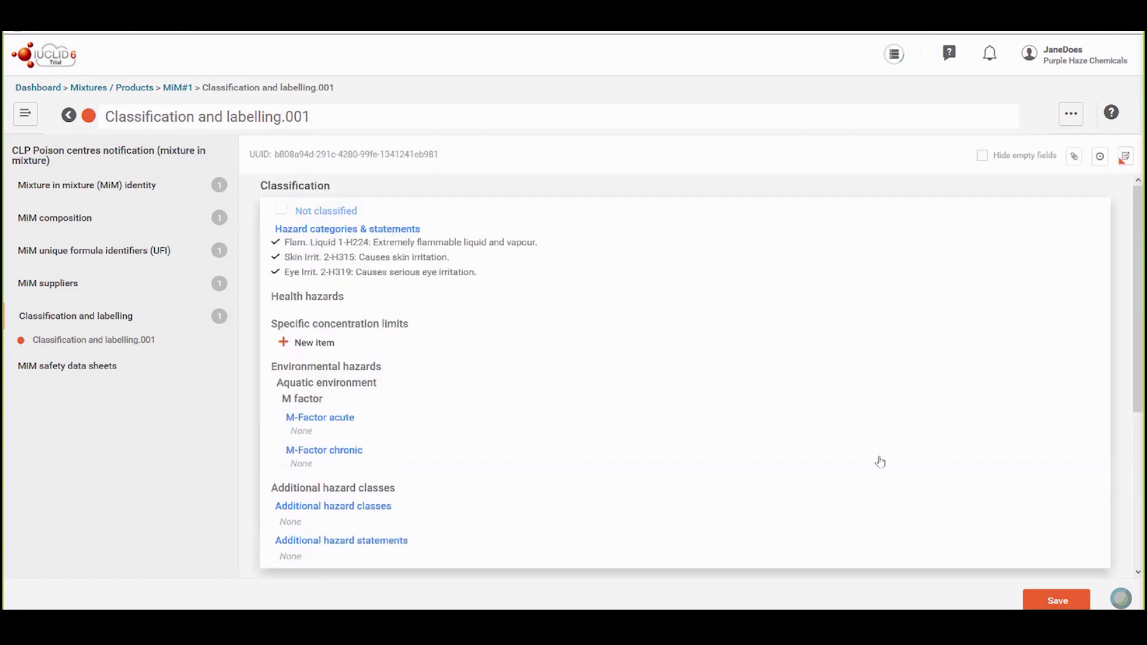
click(1054, 603)
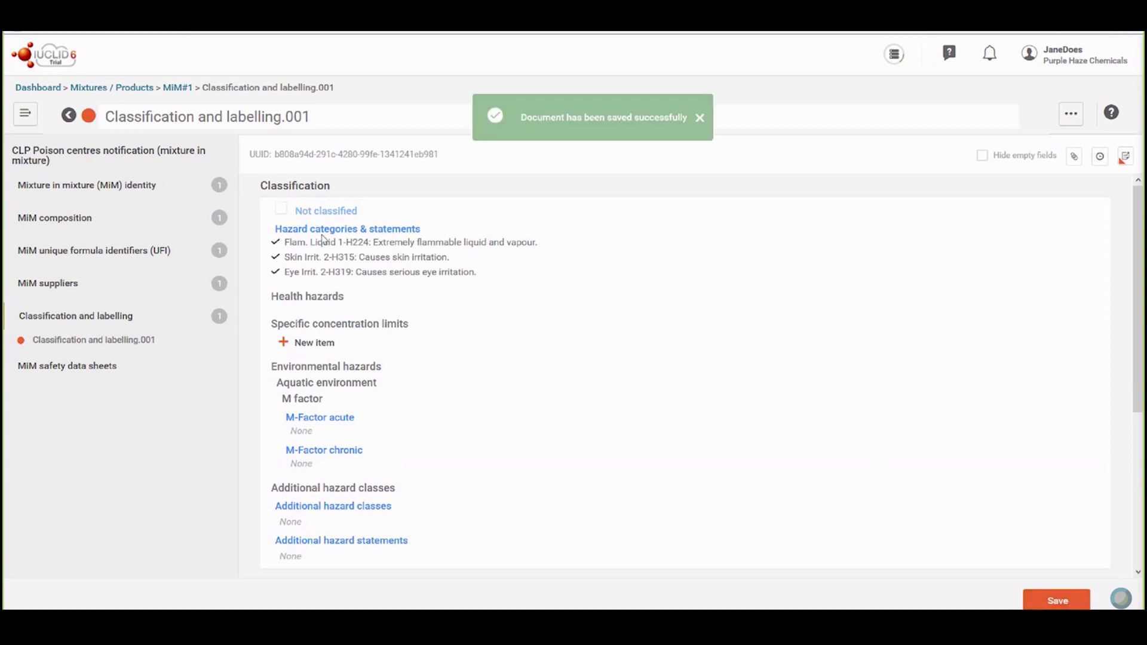
click(67, 116)
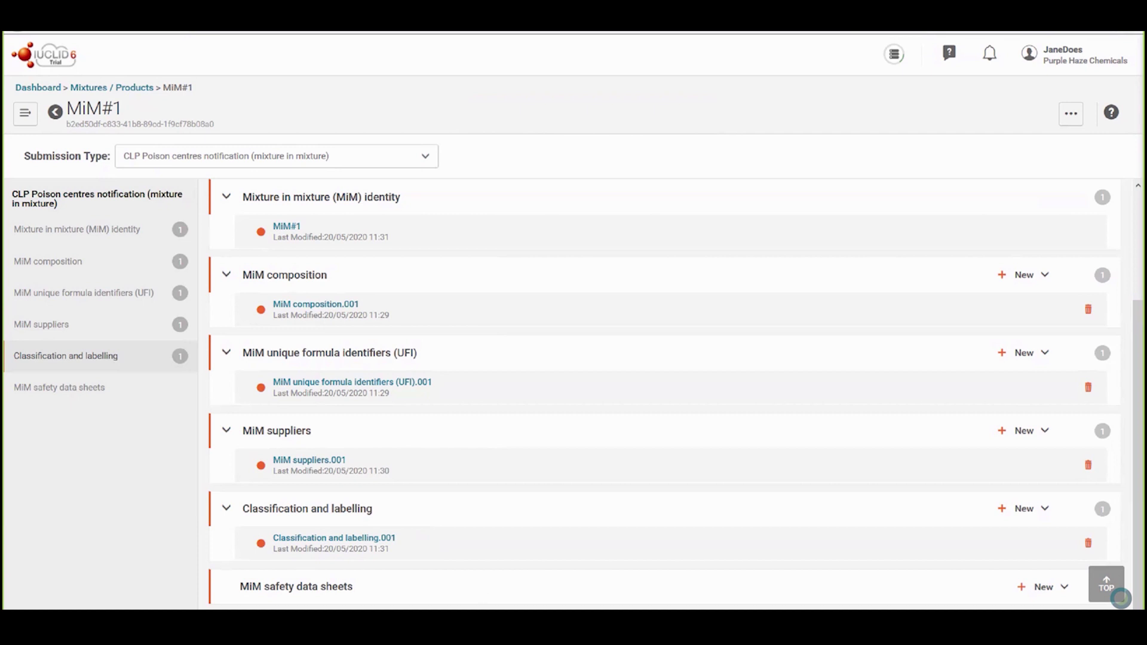
Create a MiM safety data sheets document for MiM#1 and add a new item to its safety data sheet table.
click(1027, 590)
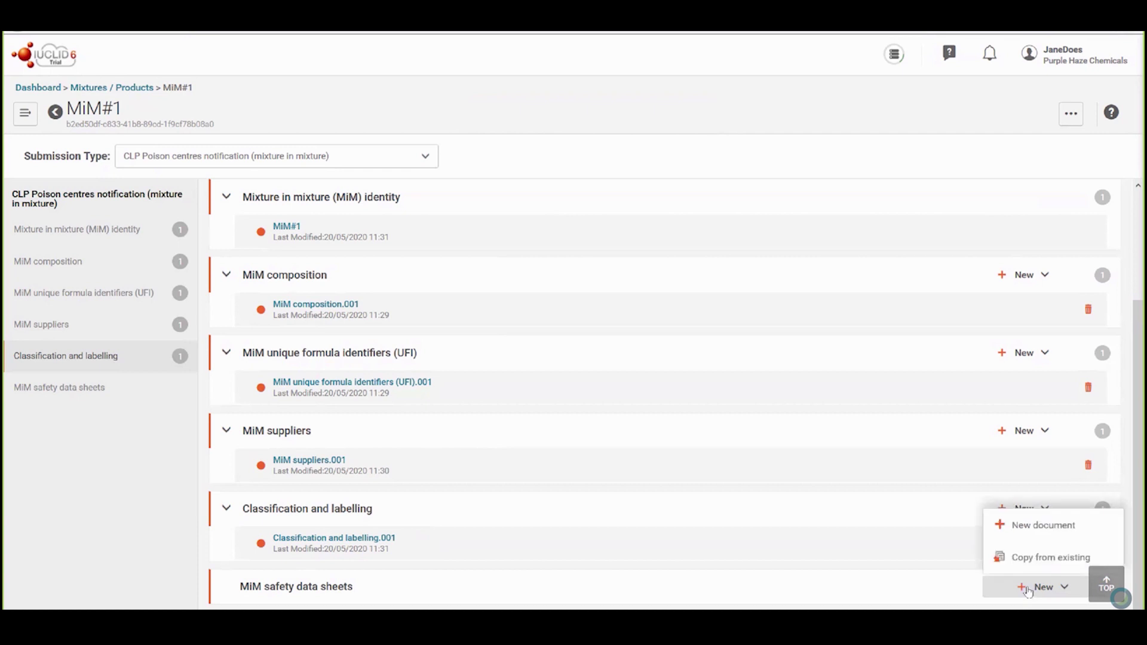
click(1045, 531)
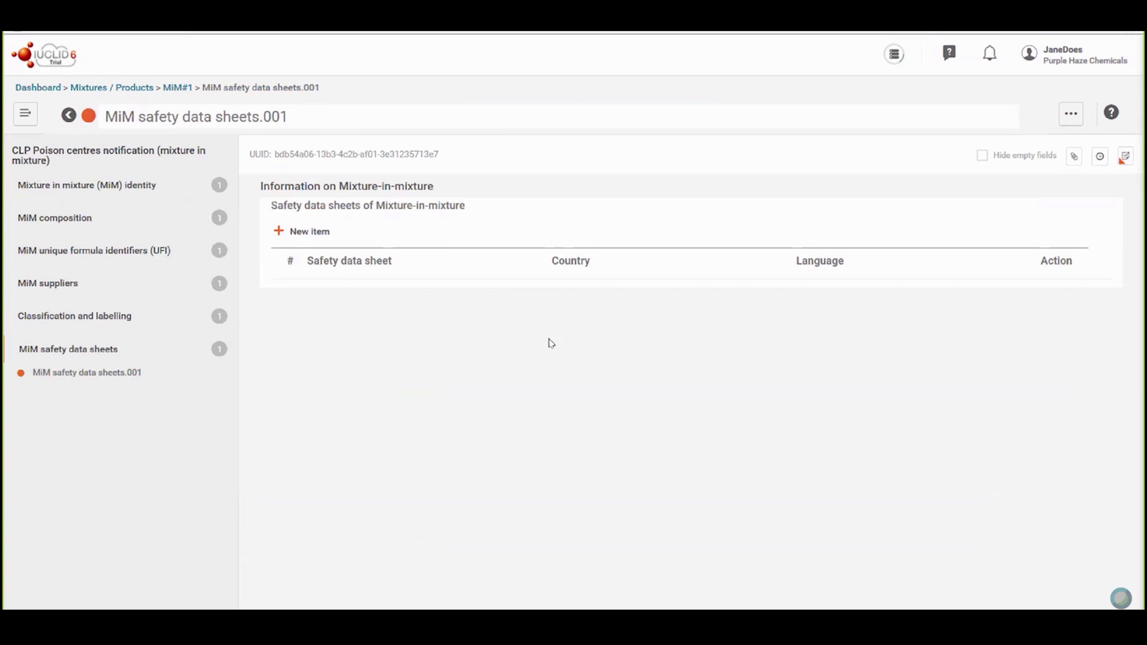
click(305, 233)
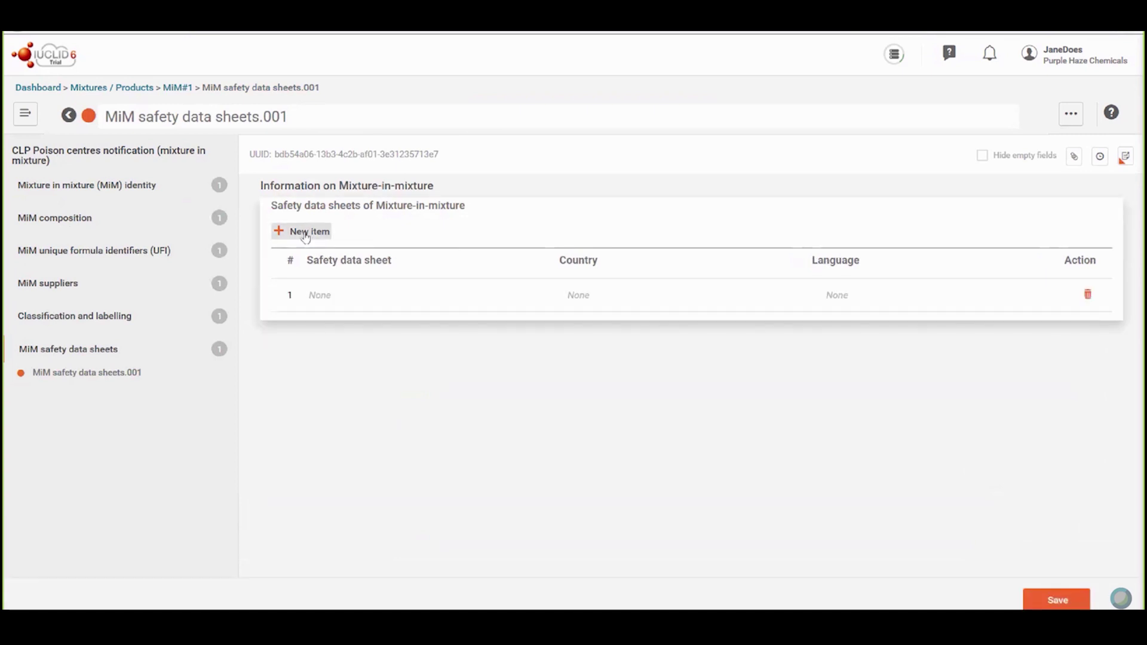
Attach the file SDS.pdf from Downloads as the safety data sheet of the first table item.
click(320, 299)
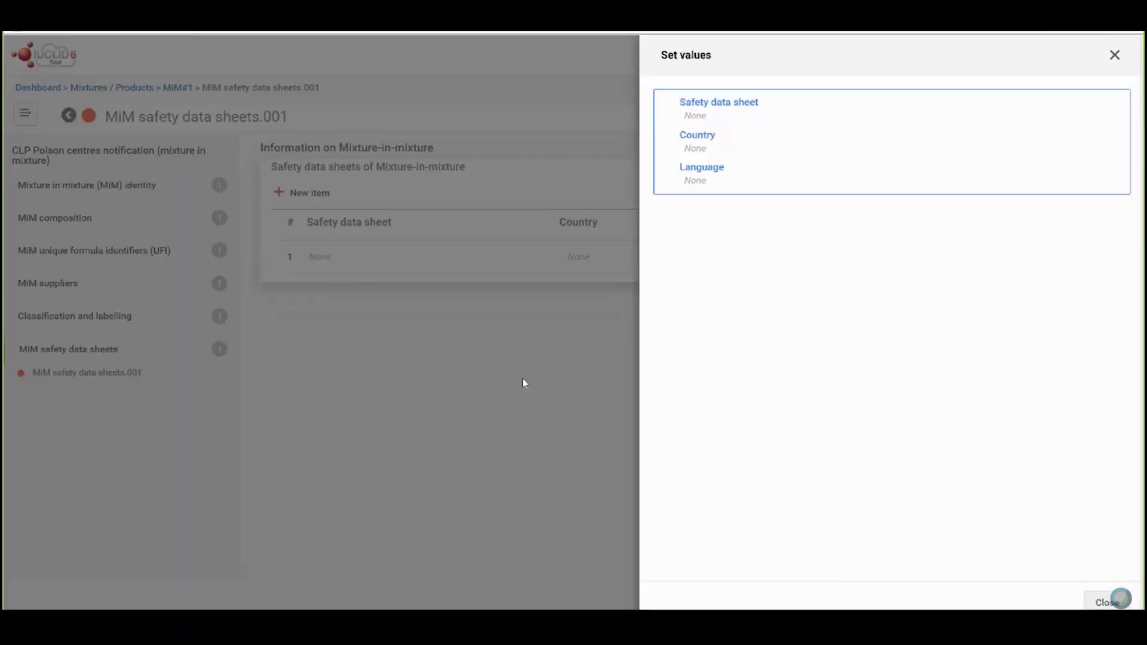
click(727, 119)
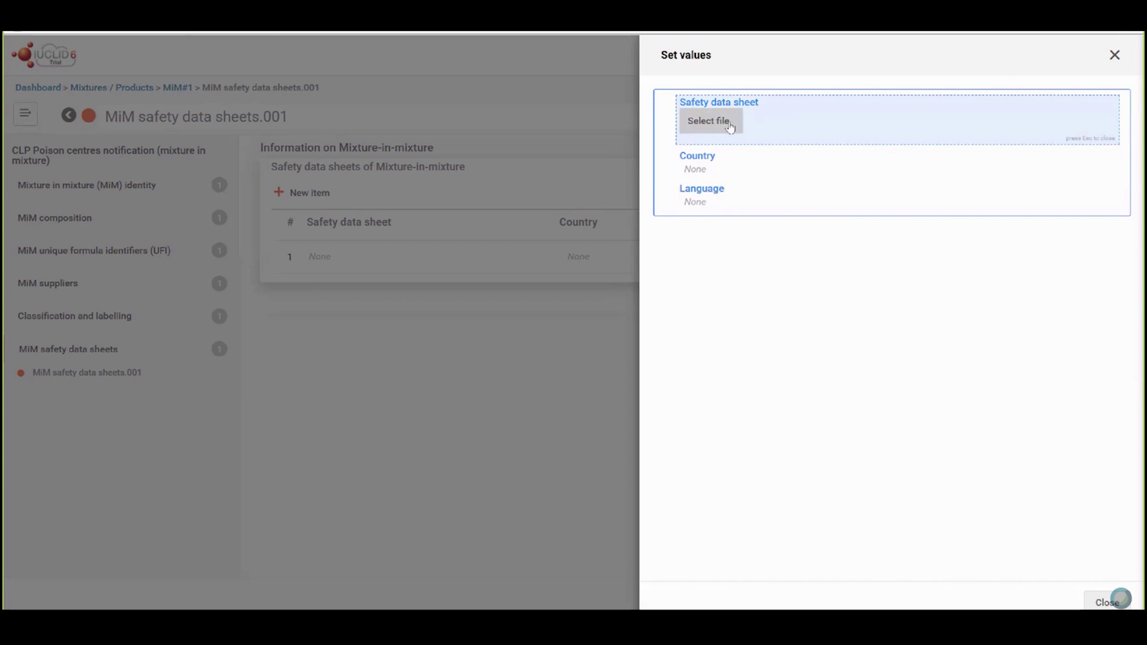
click(729, 122)
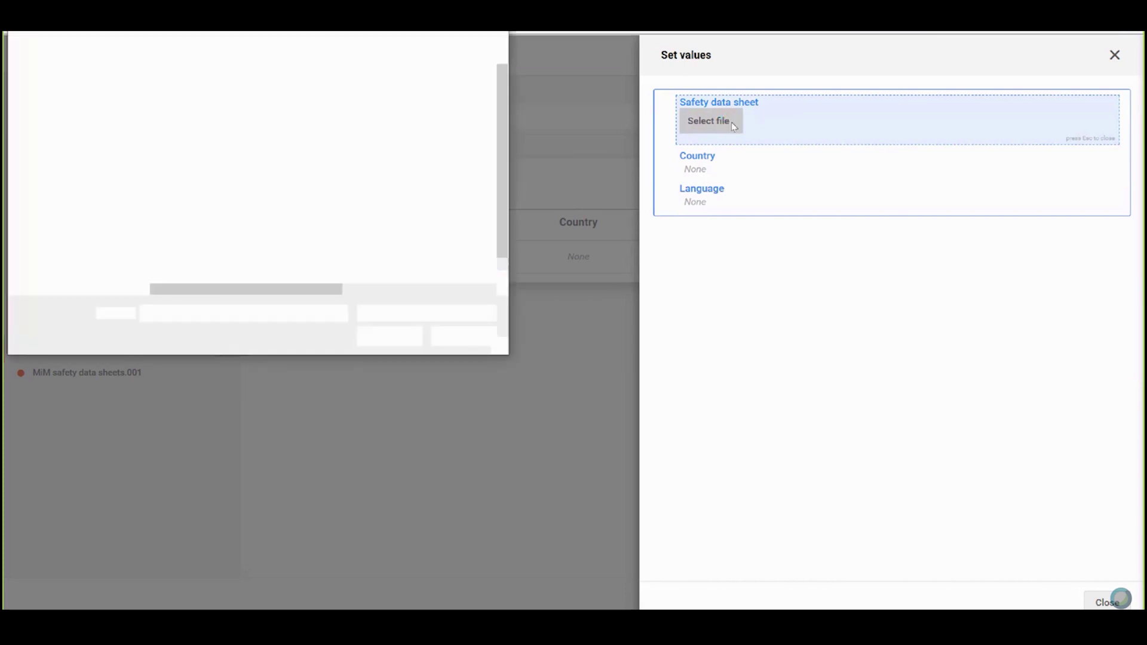
scroll(322, 180, down, 1)
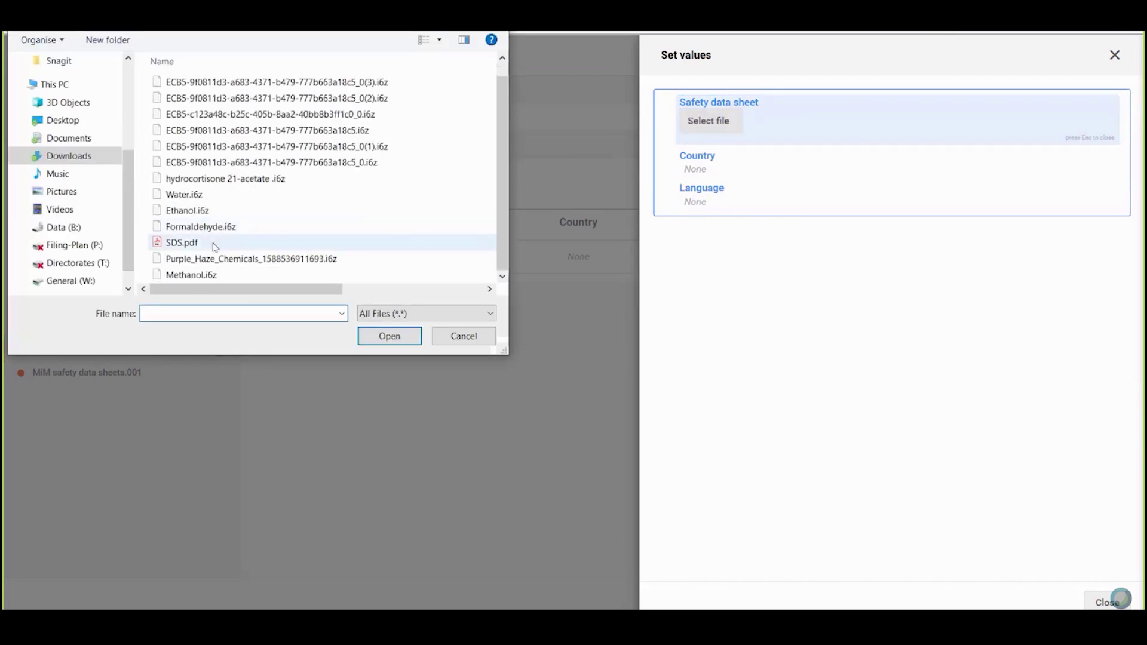
click(182, 242)
click(405, 338)
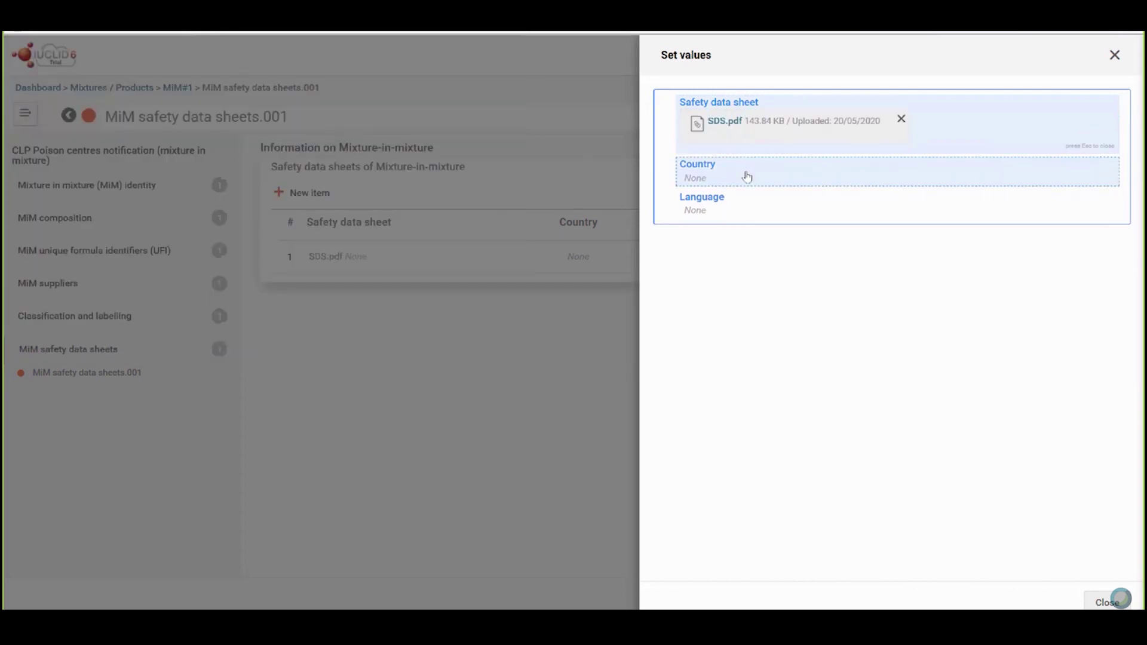
Set the safety data sheet's country to Finland and its language to Finnish, and close the item's values.
click(747, 176)
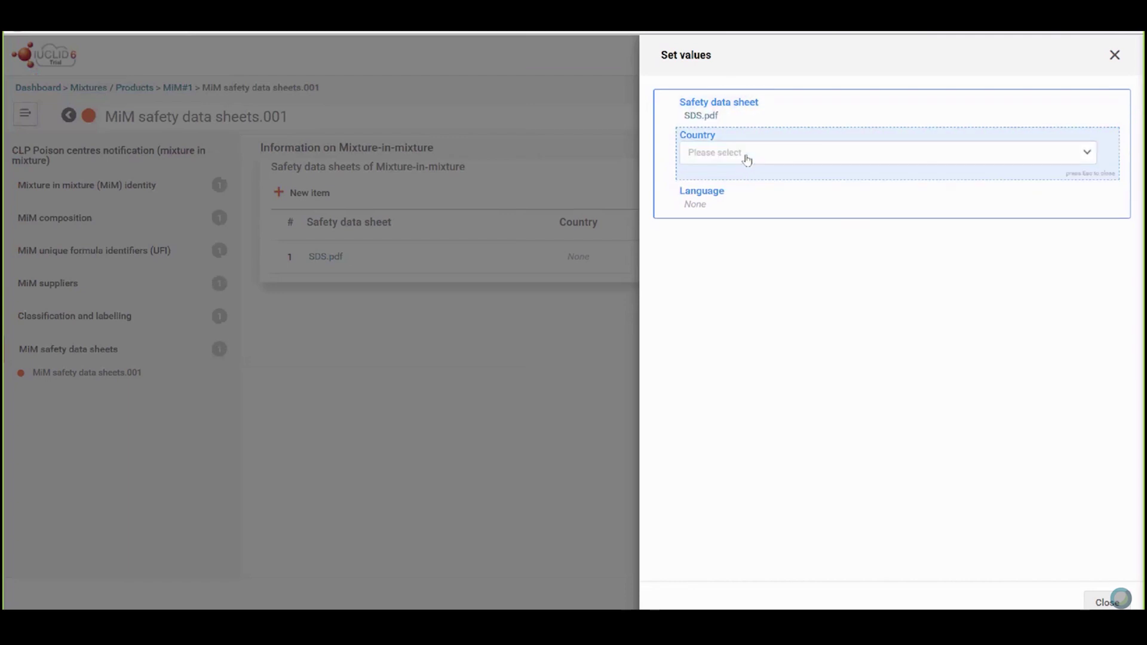
click(746, 159)
text(fin)
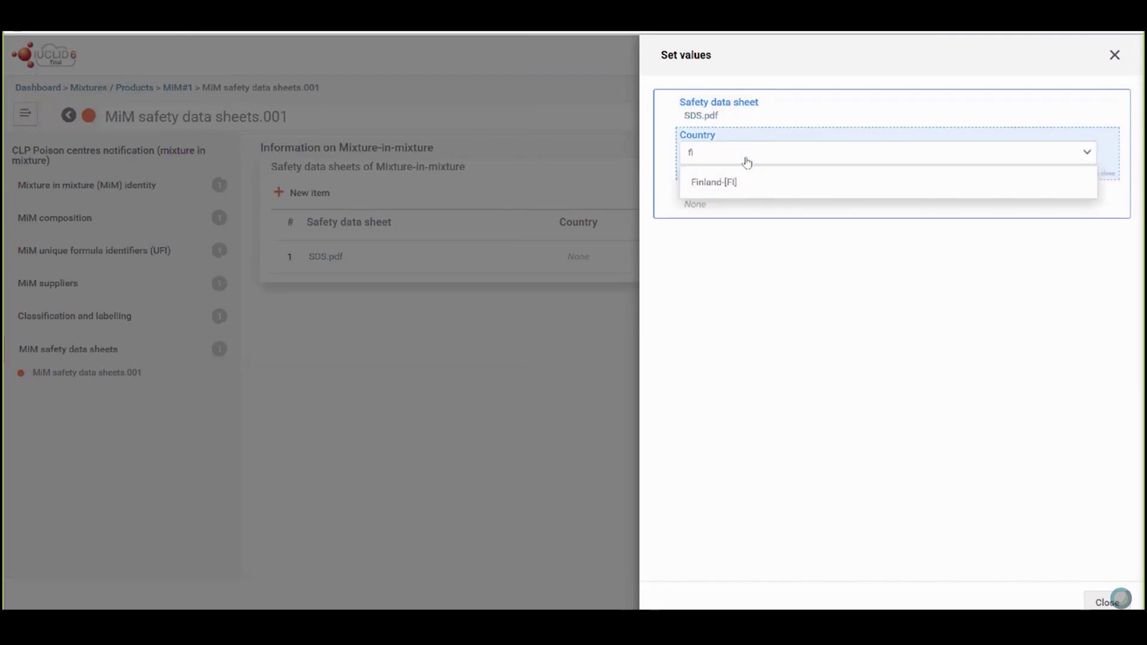
click(737, 184)
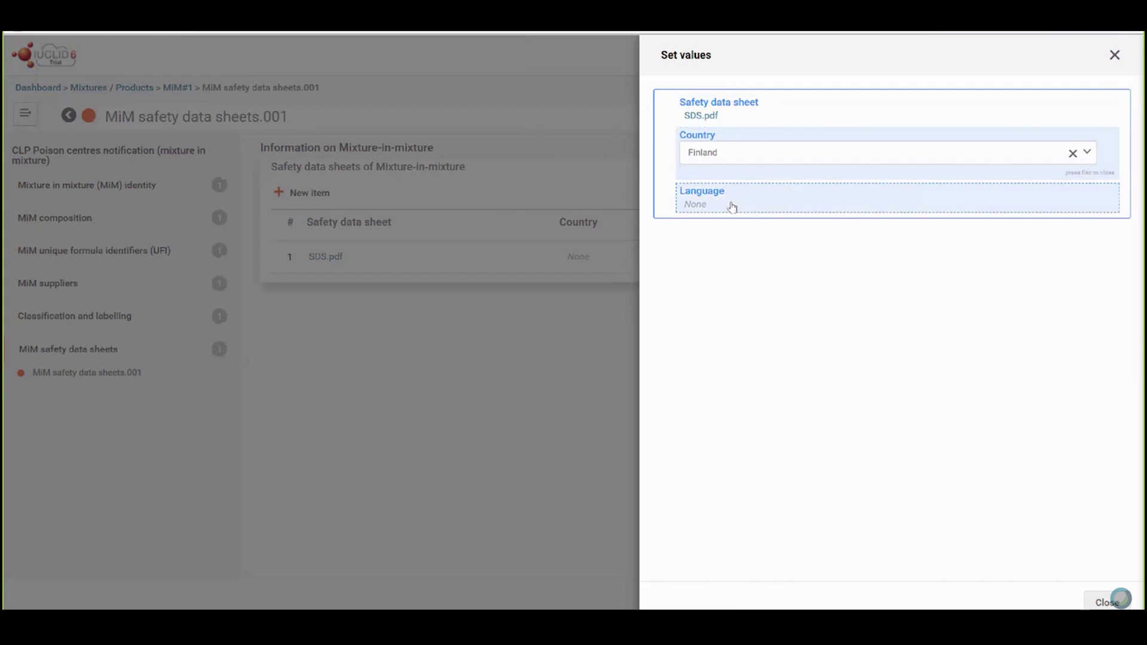
click(734, 204)
click(728, 186)
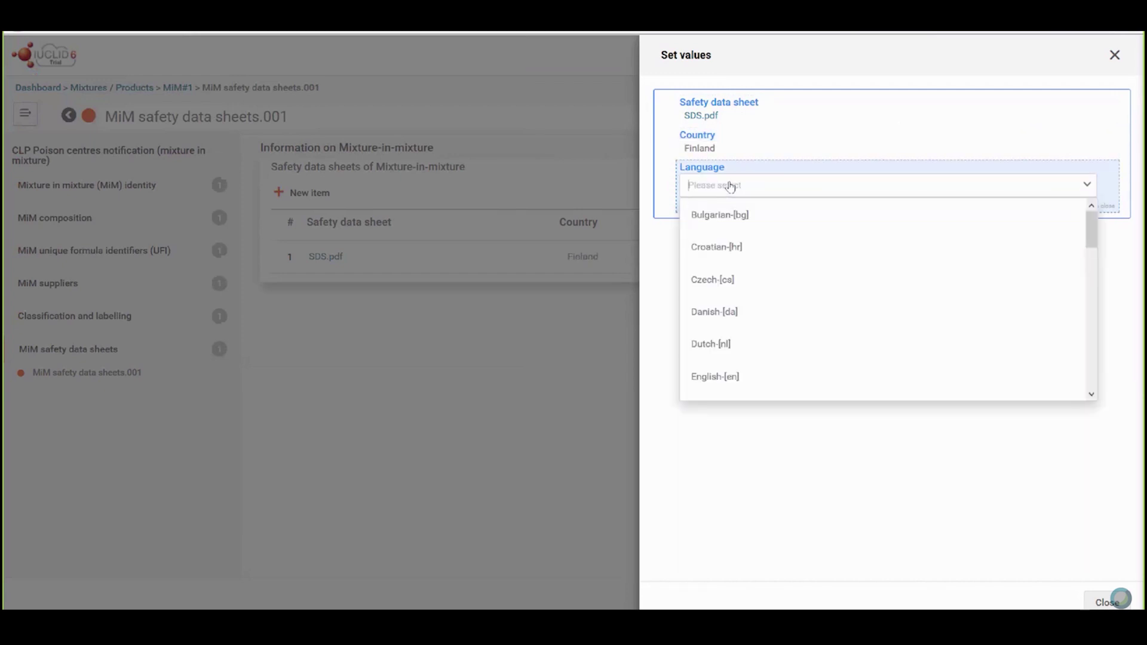
text(fin)
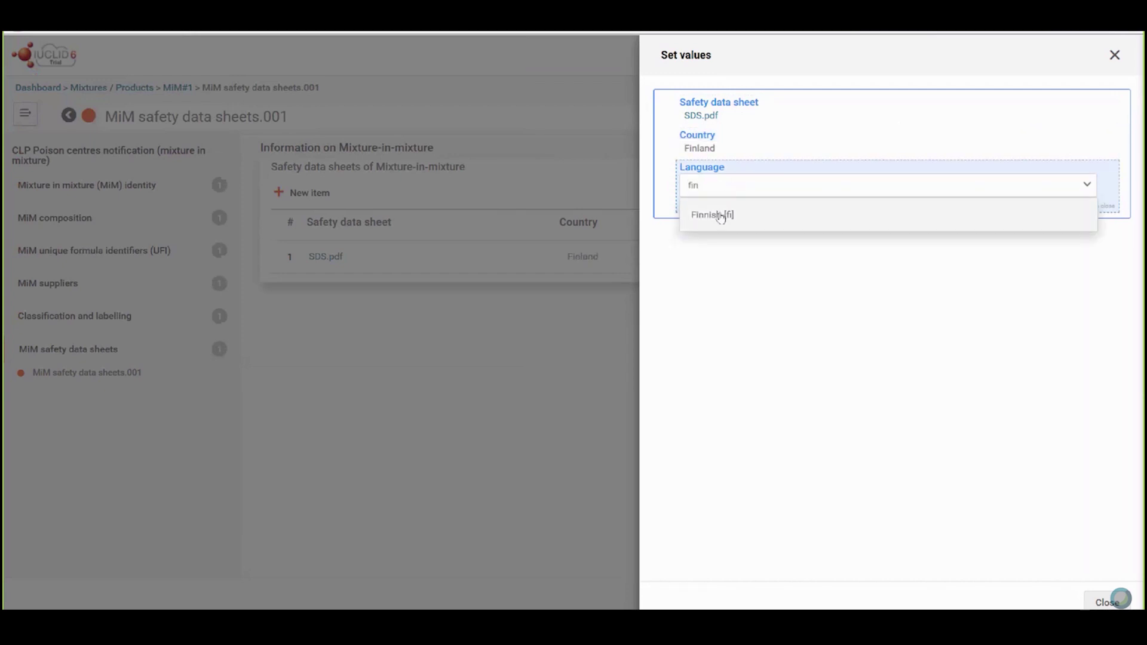
click(724, 215)
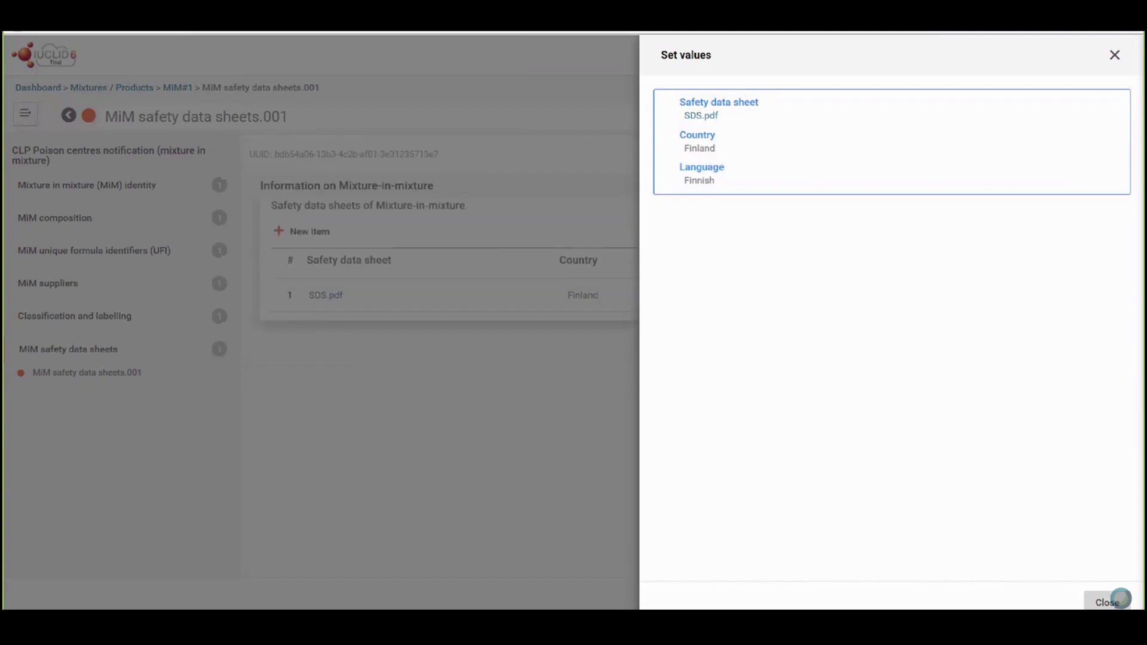
click(1109, 602)
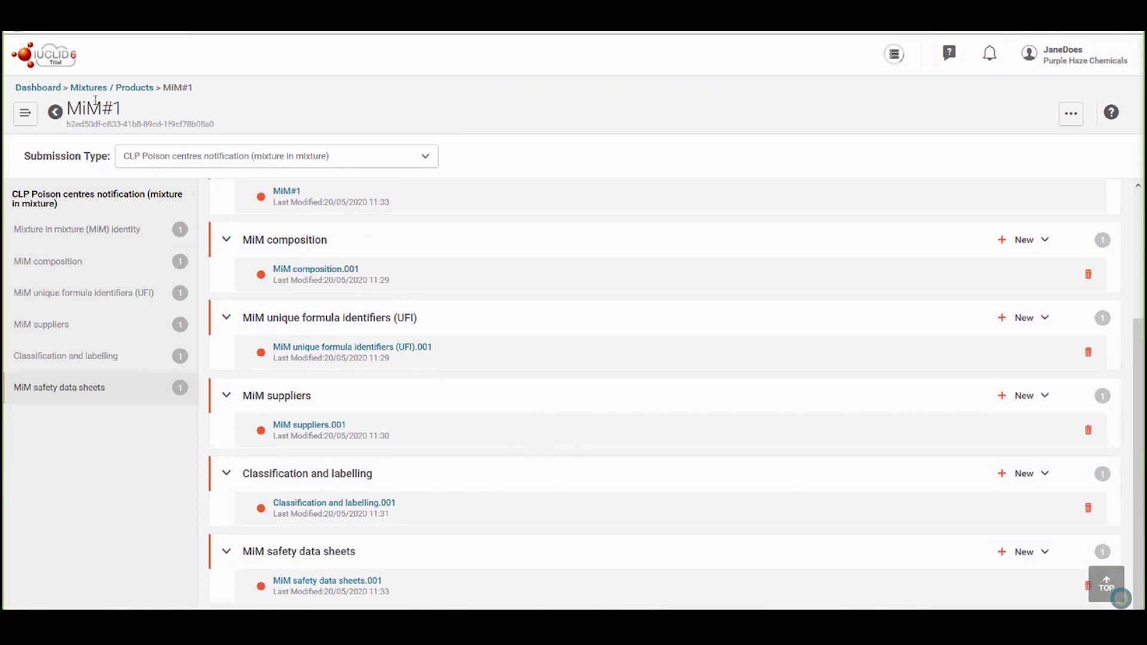
Create a new mixture / product dataset named "Final mixture" from the mixtures list and open it.
click(52, 88)
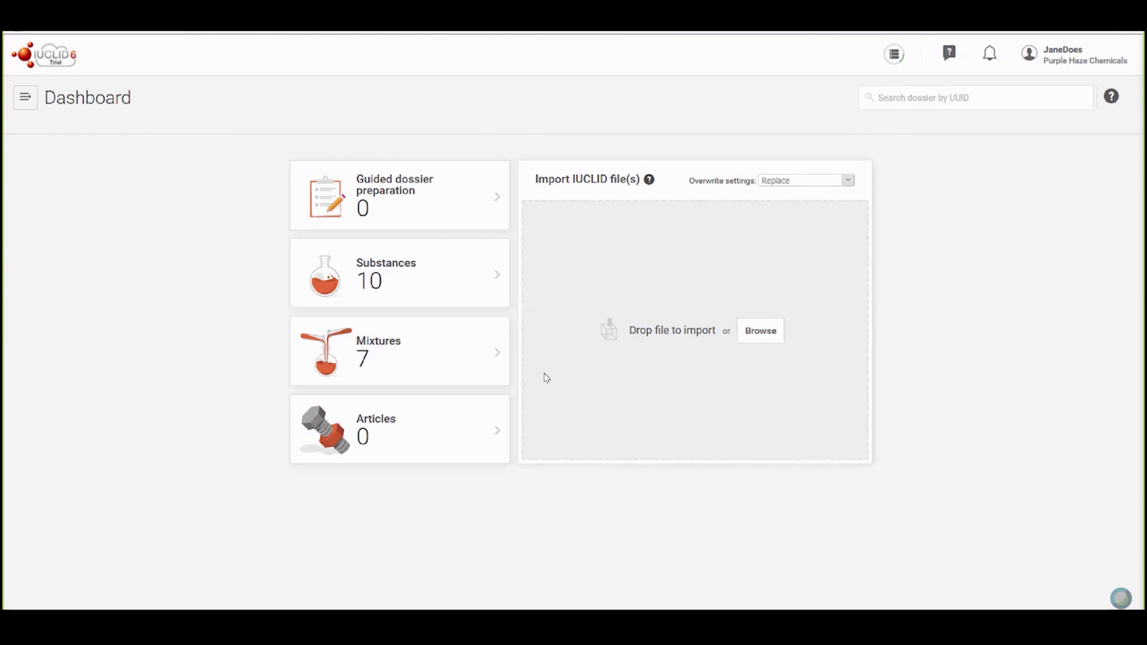
click(426, 360)
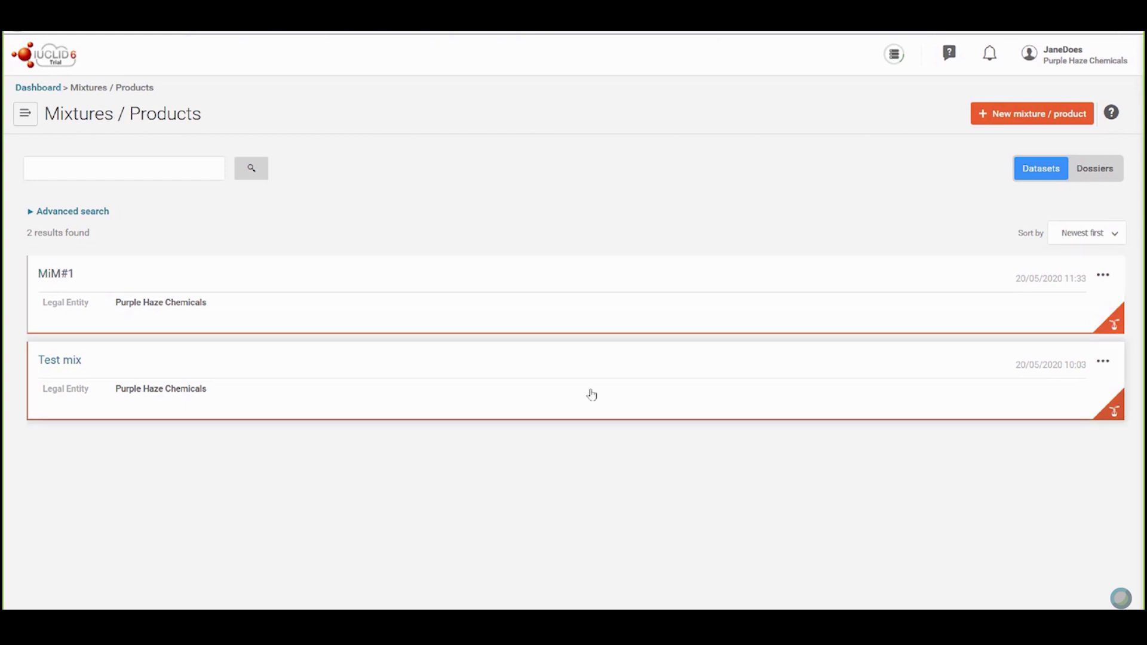
click(1038, 120)
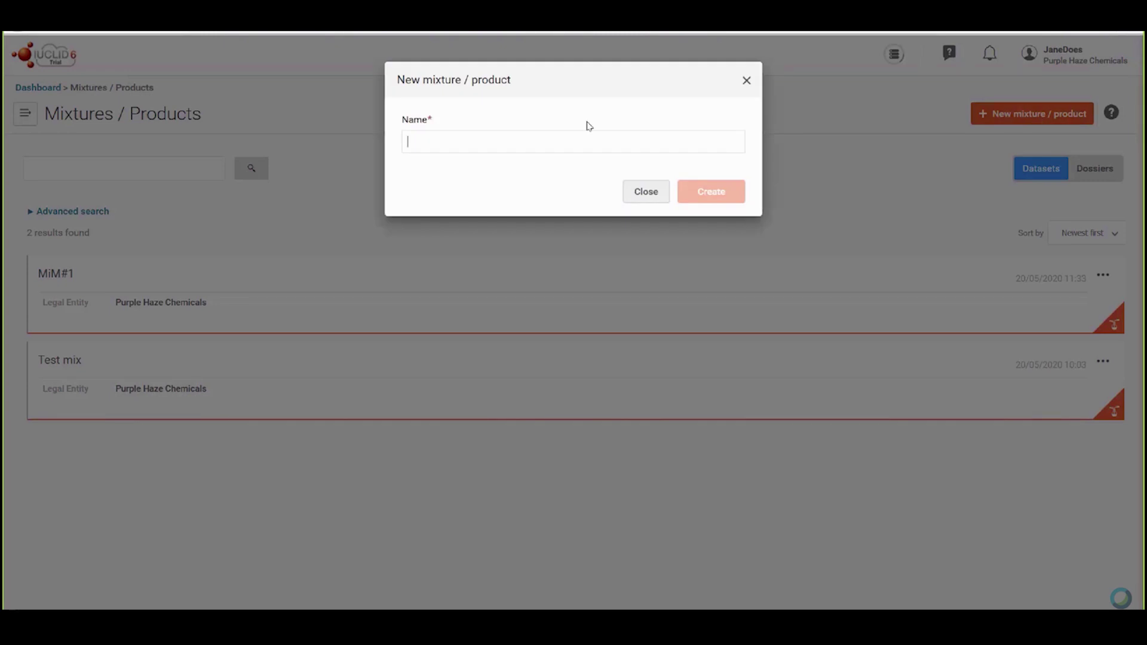
text(Final m)
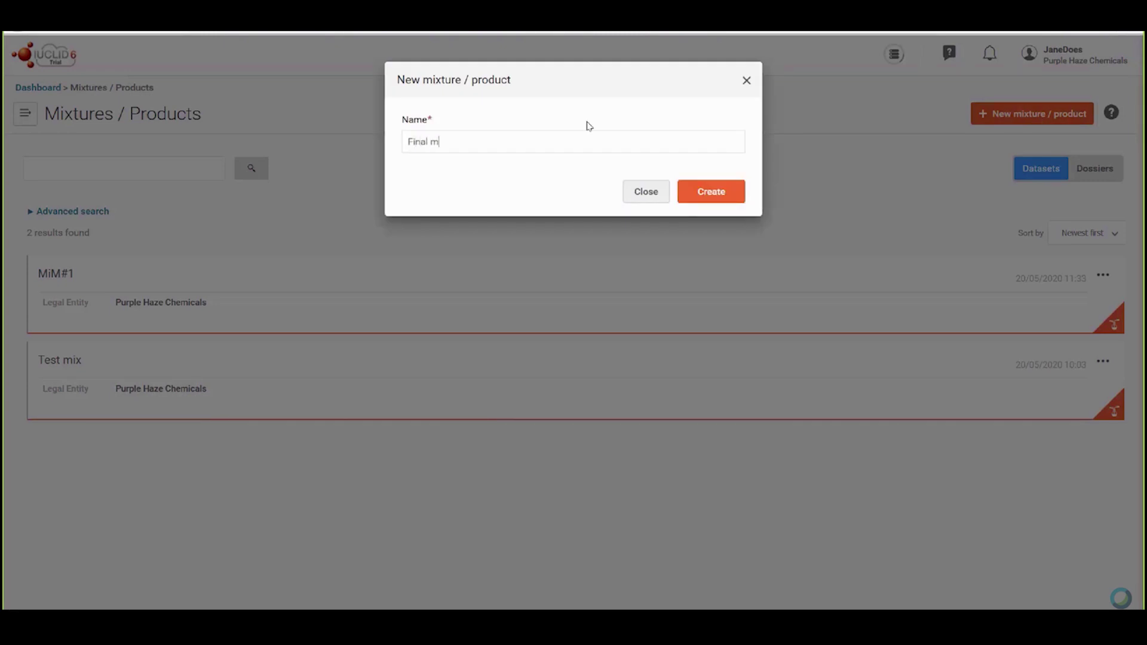
text(ixture)
click(720, 194)
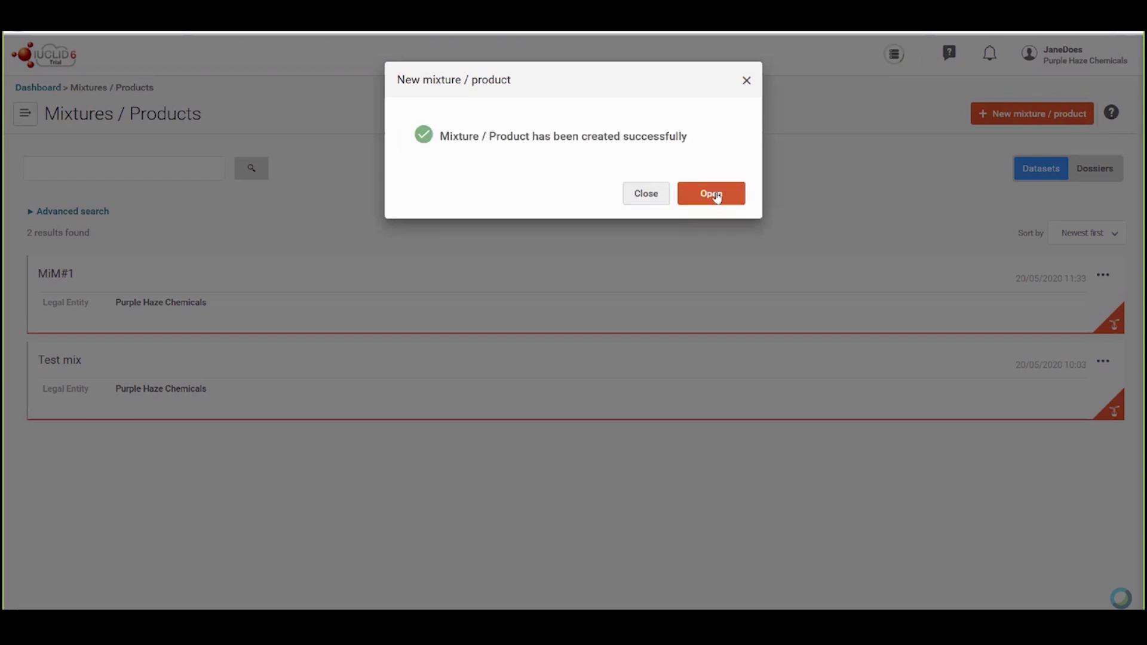
click(715, 196)
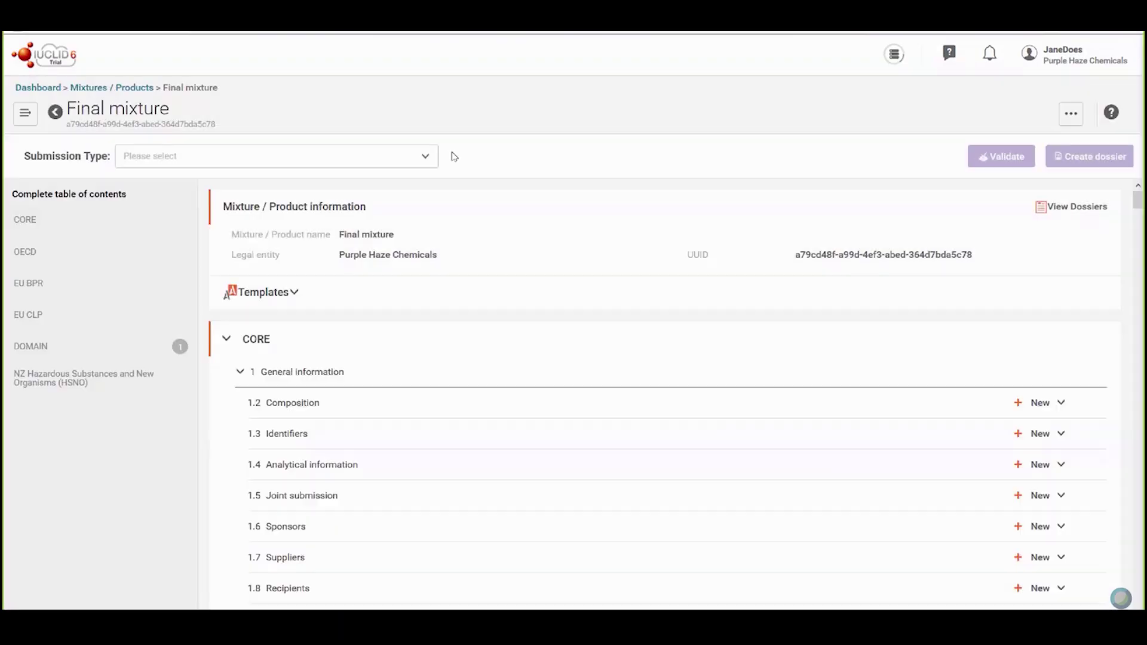
Apply the submission type CLP Poison centres notification to the Final mixture dataset.
click(400, 158)
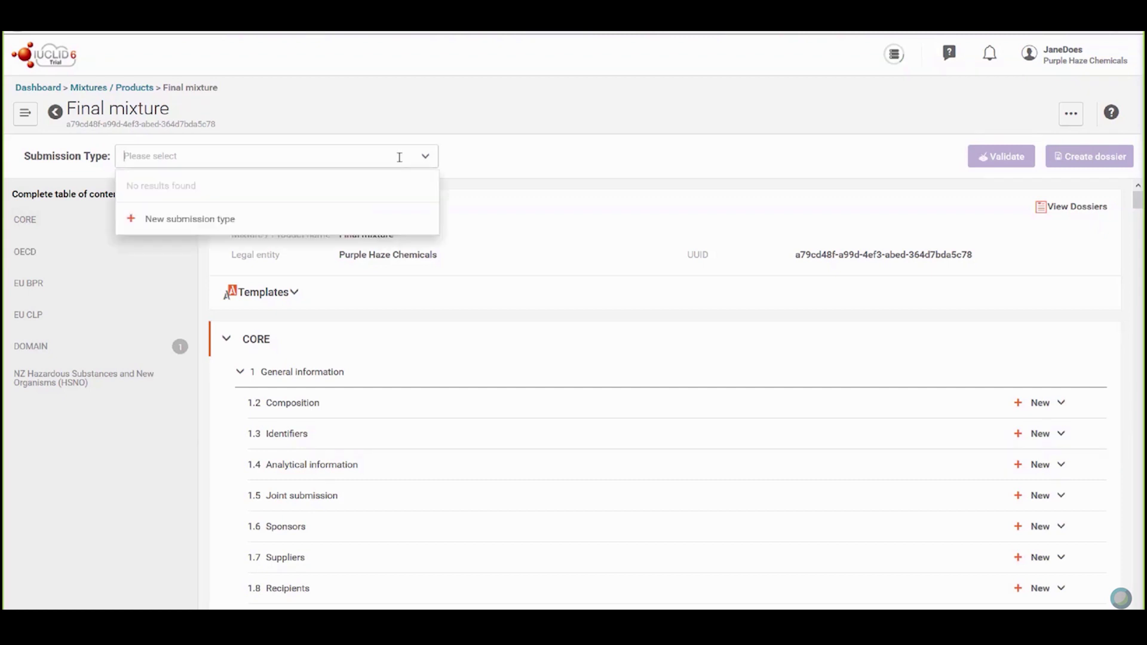
click(389, 225)
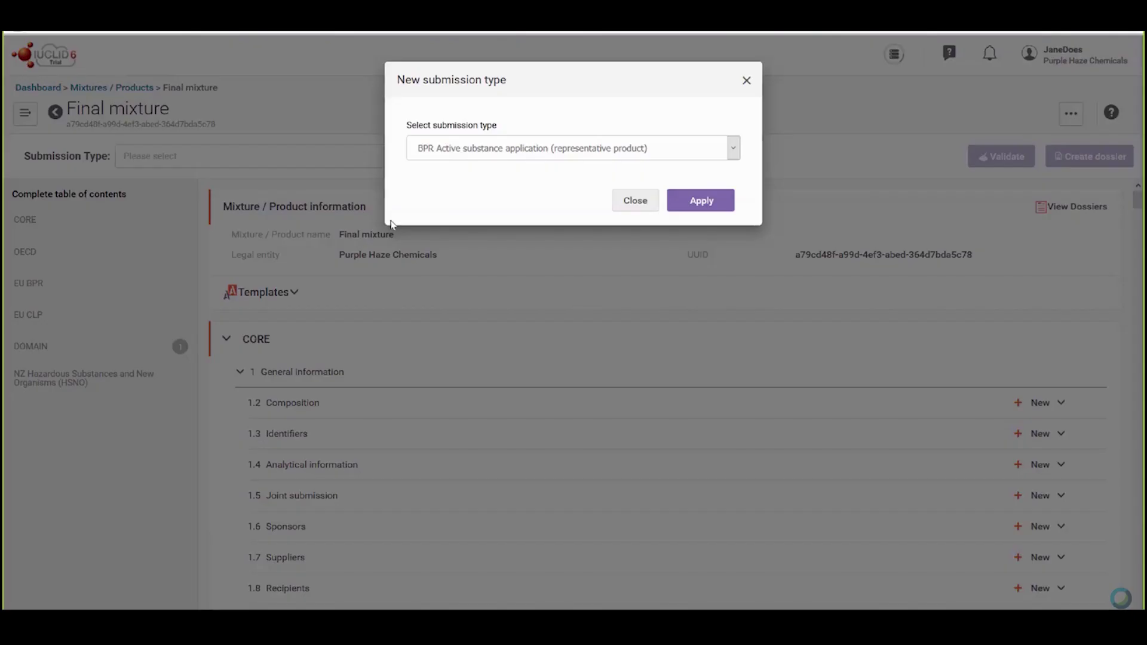
click(677, 160)
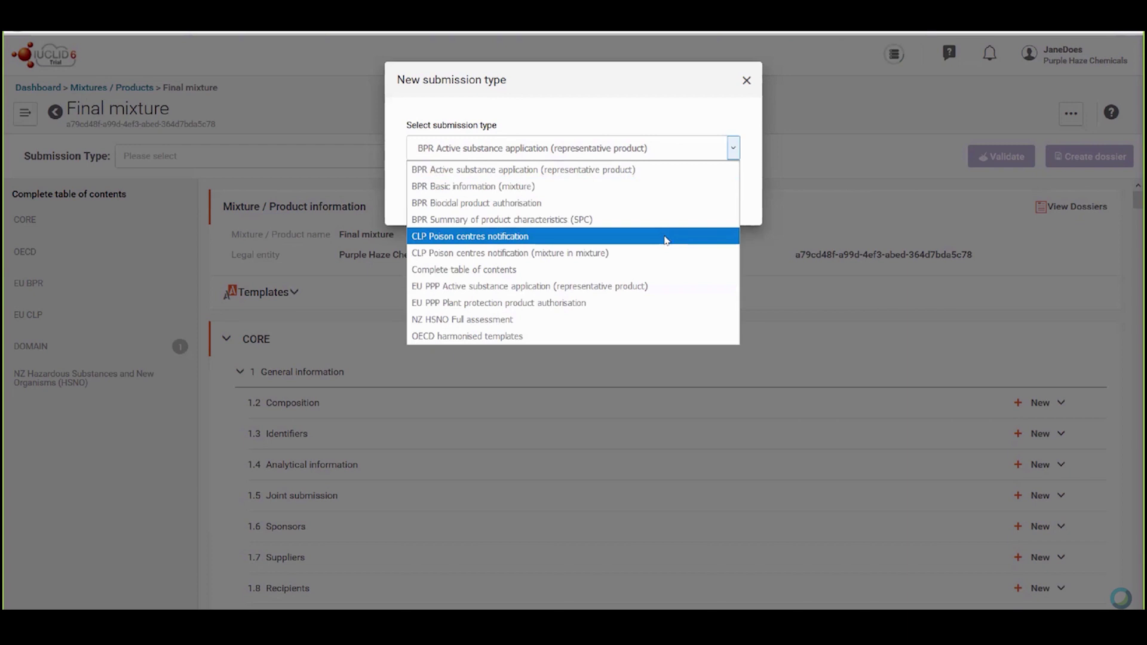
click(666, 240)
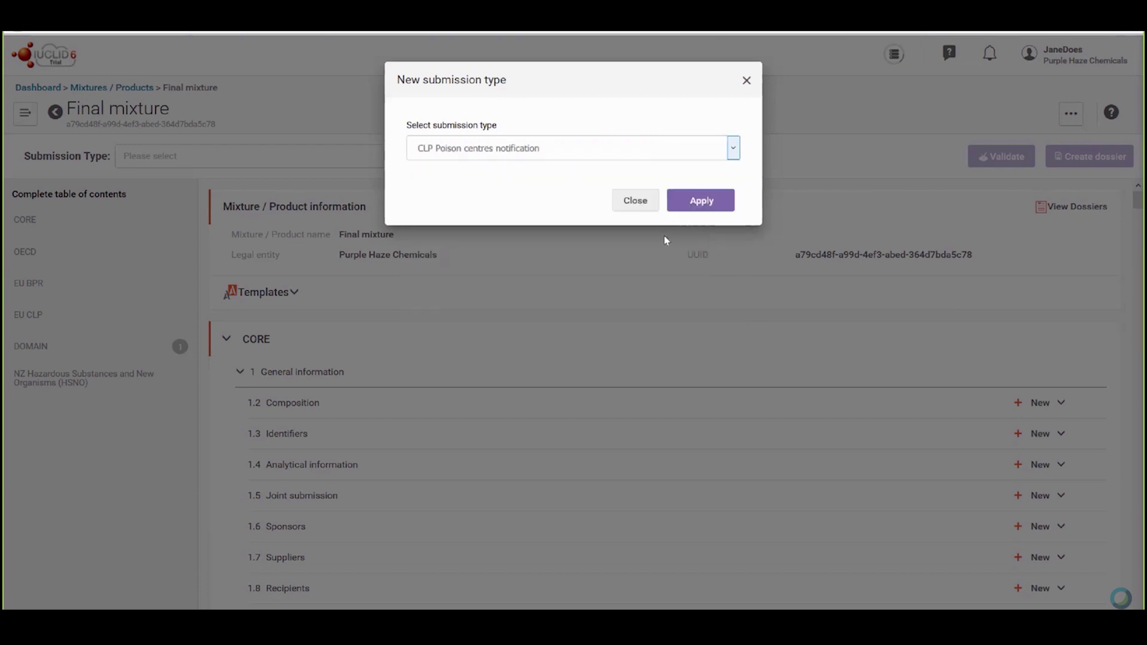
click(687, 206)
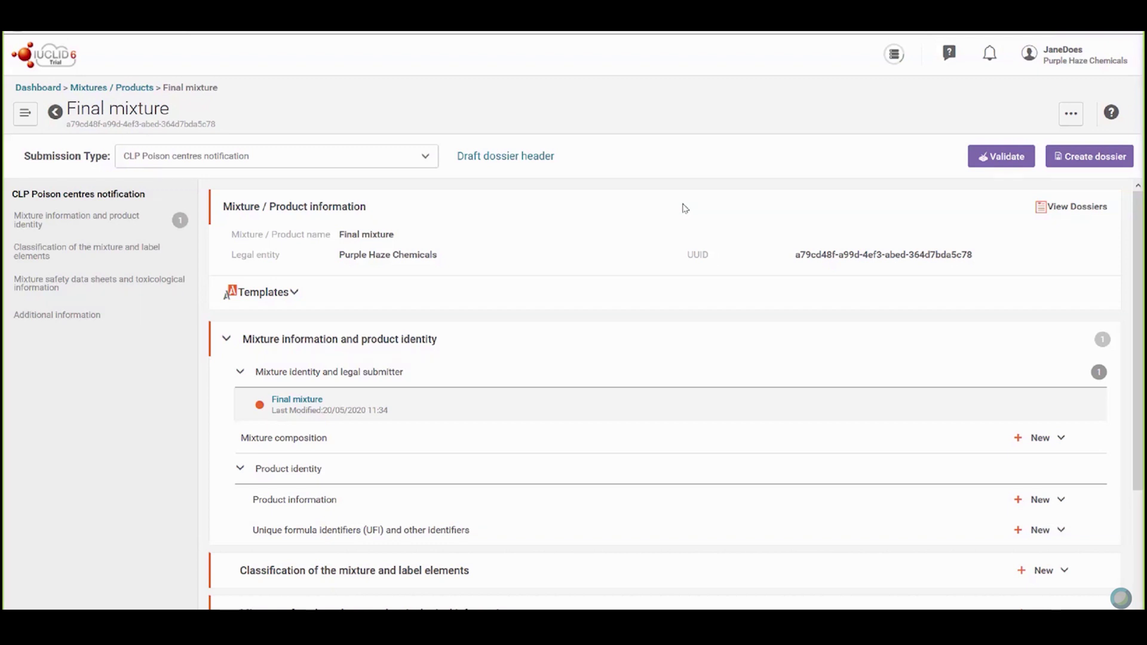
Open the draft dossier header of Final mixture and enter the dossier name "Hazardous mixture - initial".
scroll(676, 268, down, 1)
scroll(676, 268, down, 3)
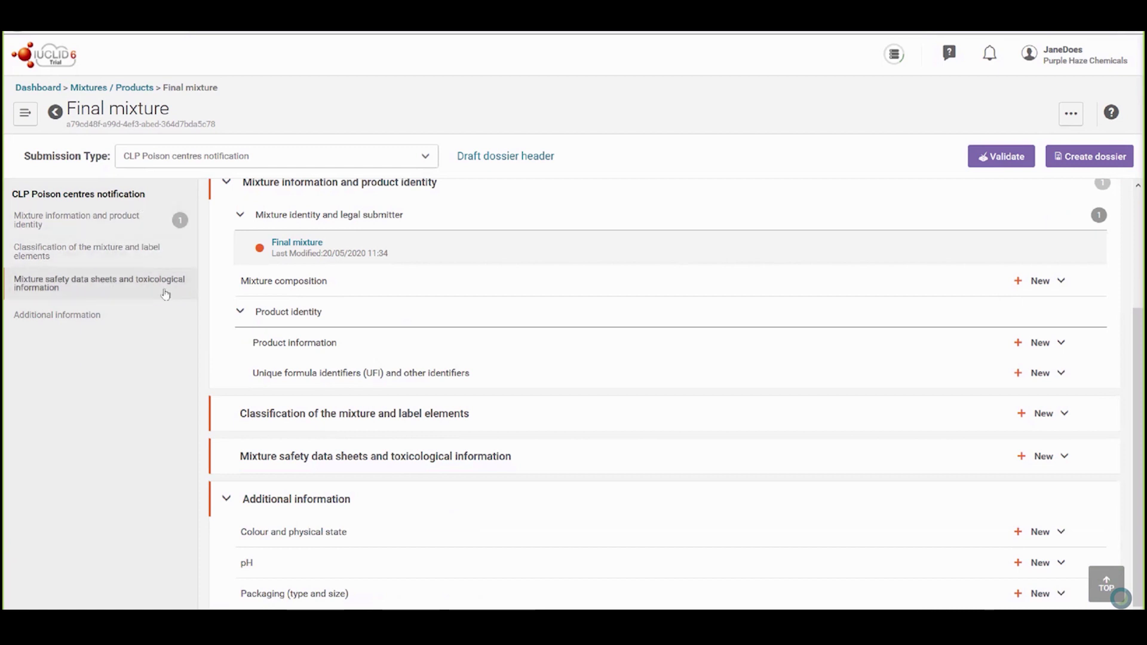
scroll(542, 316, down, 1)
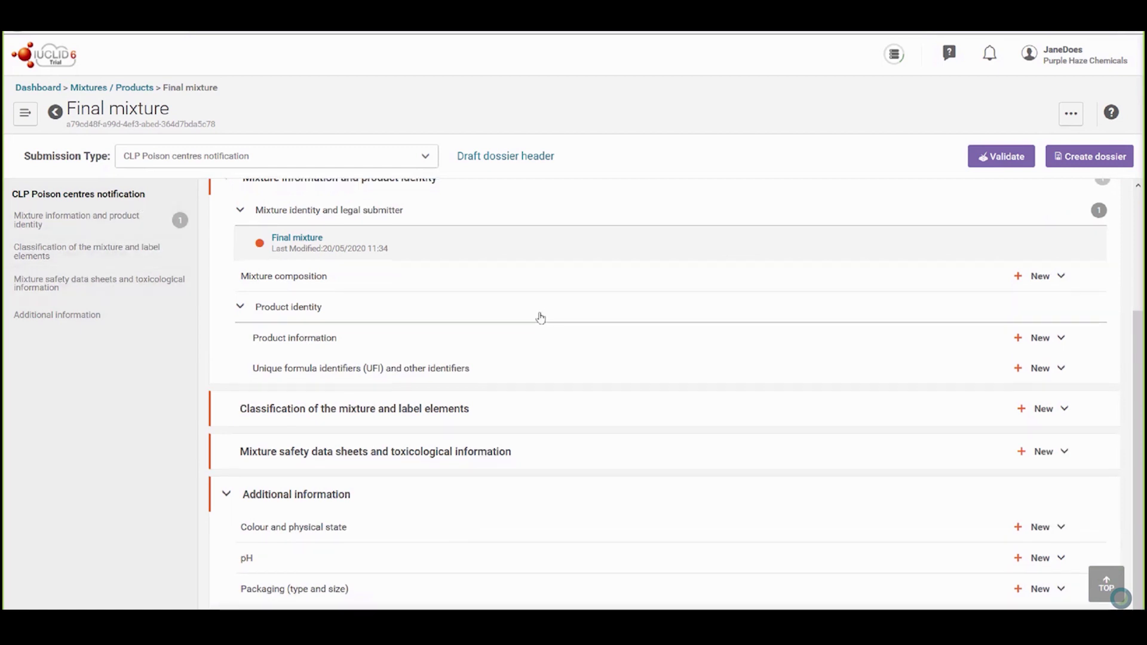
scroll(541, 316, up, 3)
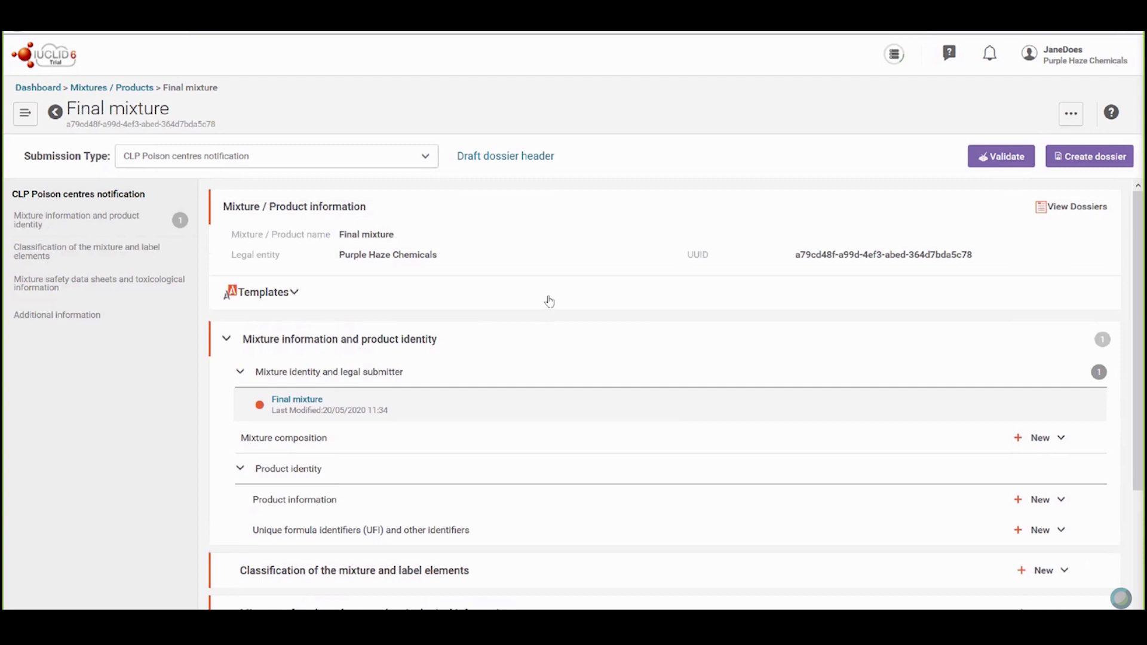
click(522, 159)
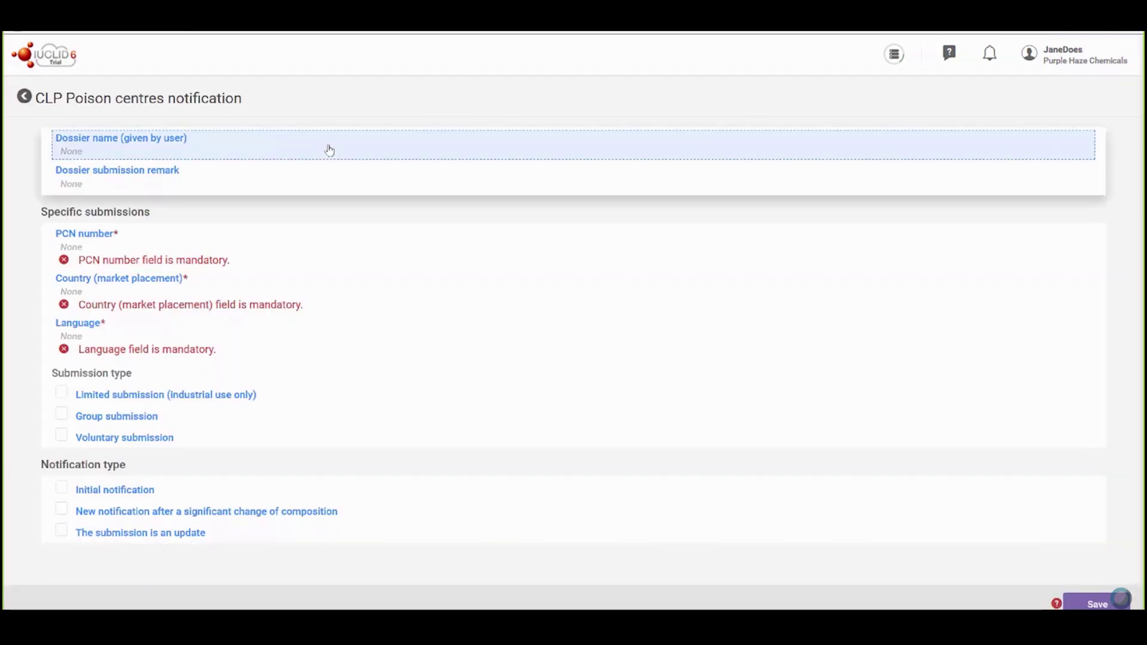
click(328, 147)
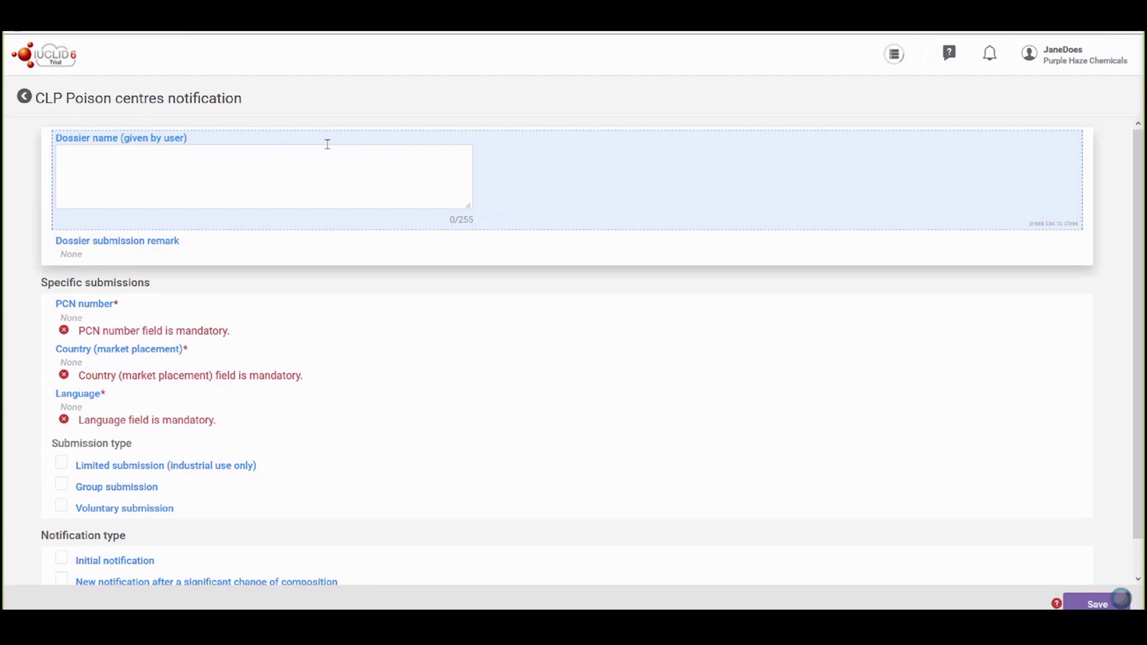
text(Hazardous mixture - init)
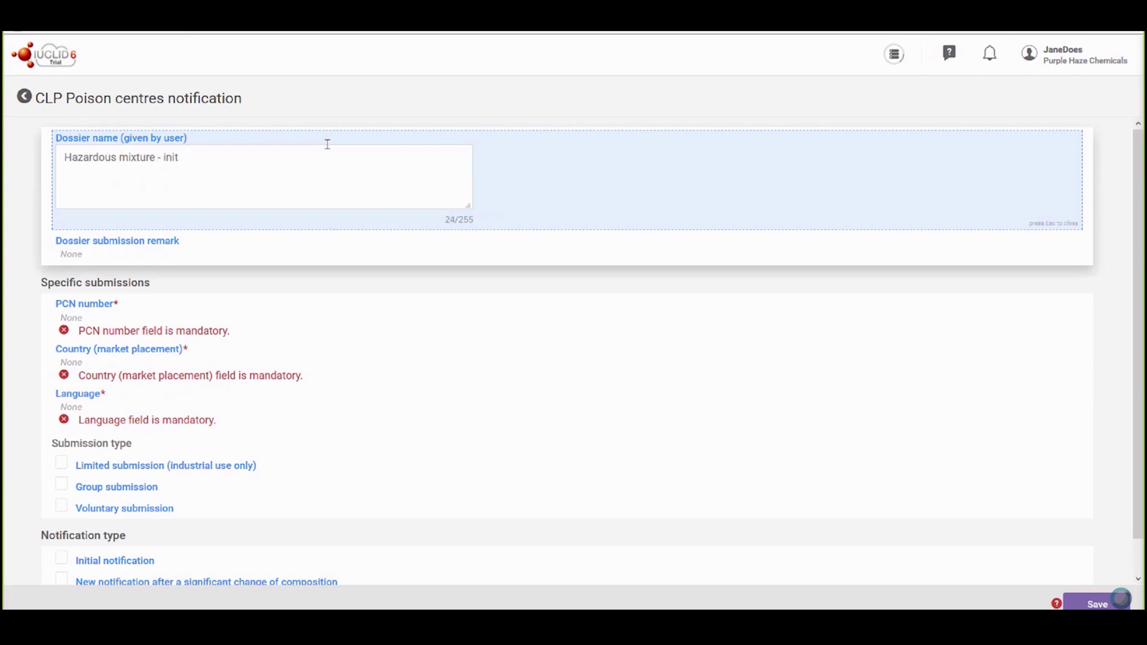
text(ial)
Open the mandatory PCN number field of the draft dossier header for editing.
click(147, 321)
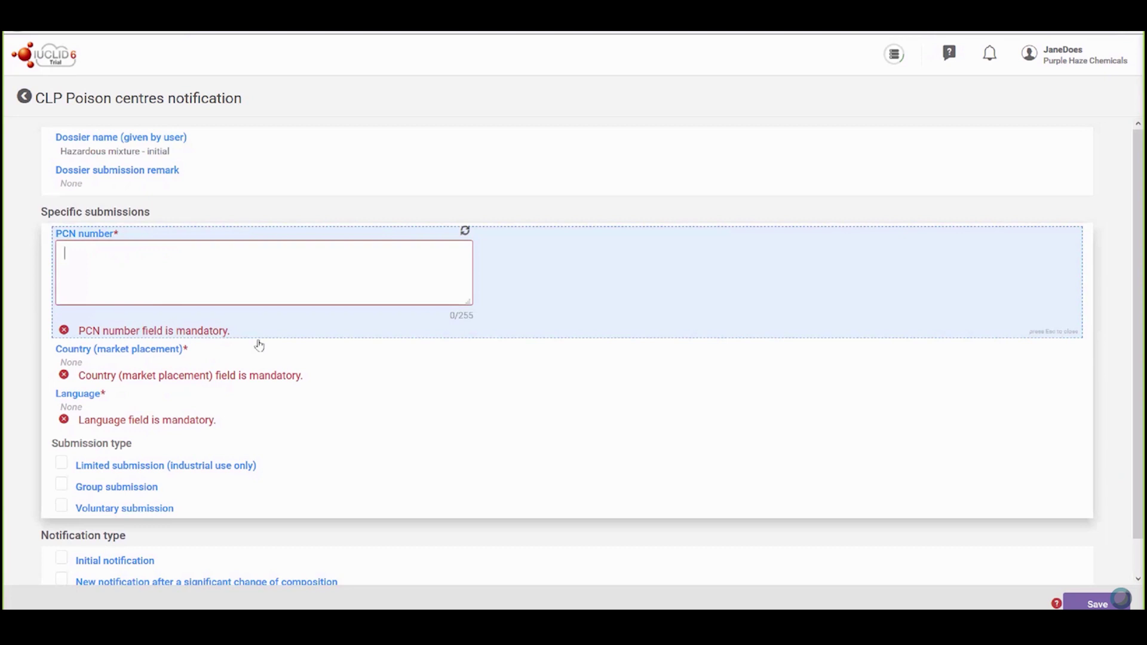
Generate a PCN number for the notification and set Finland and Sweden as the market placement countries.
click(465, 234)
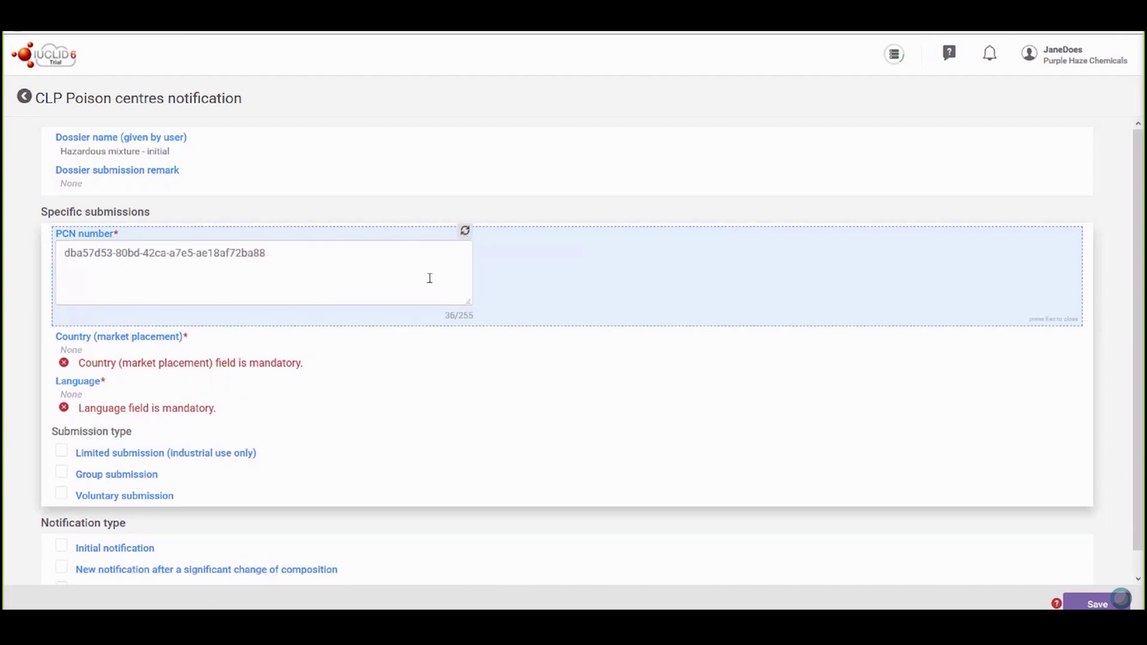
scroll(427, 276, down, 2)
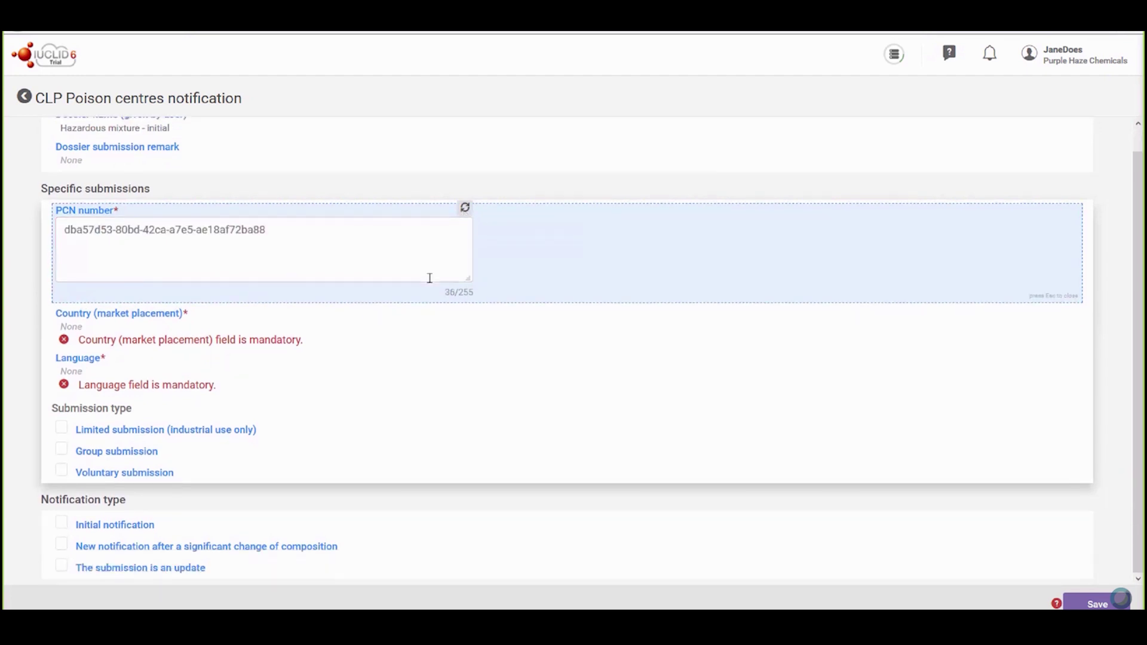
click(195, 328)
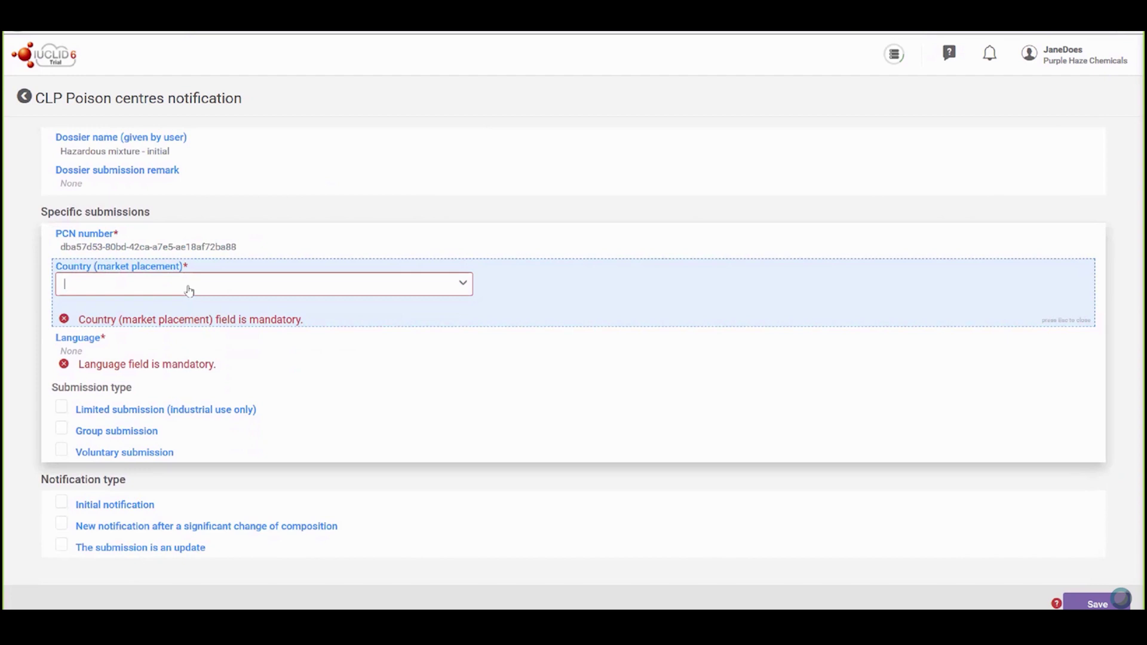
text(fin)
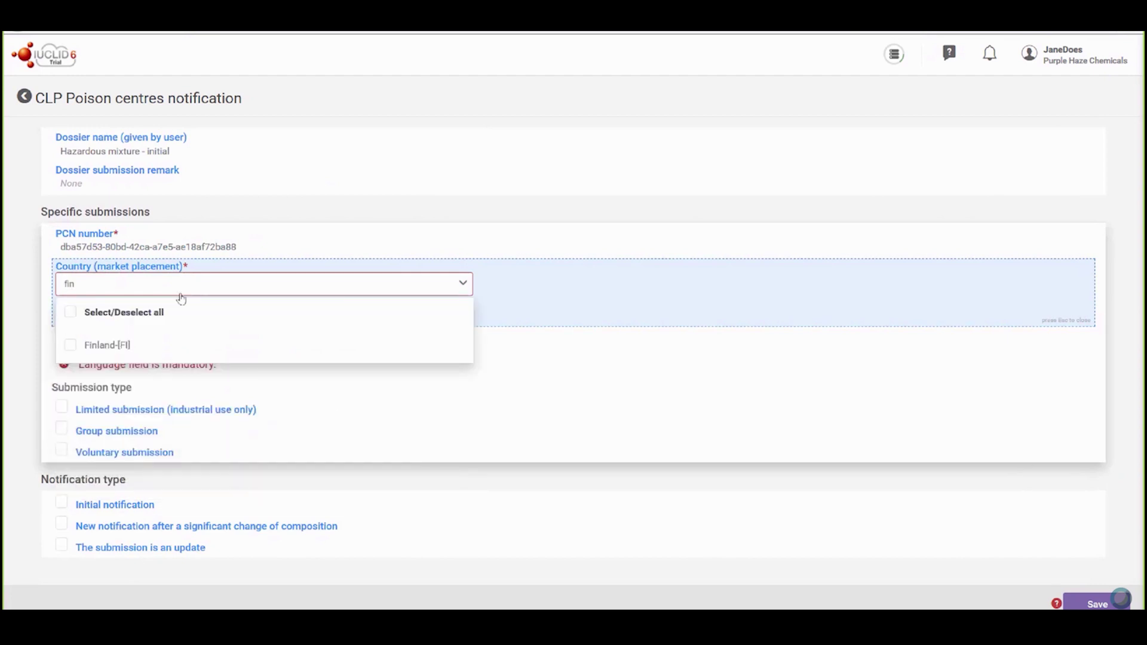
click(172, 344)
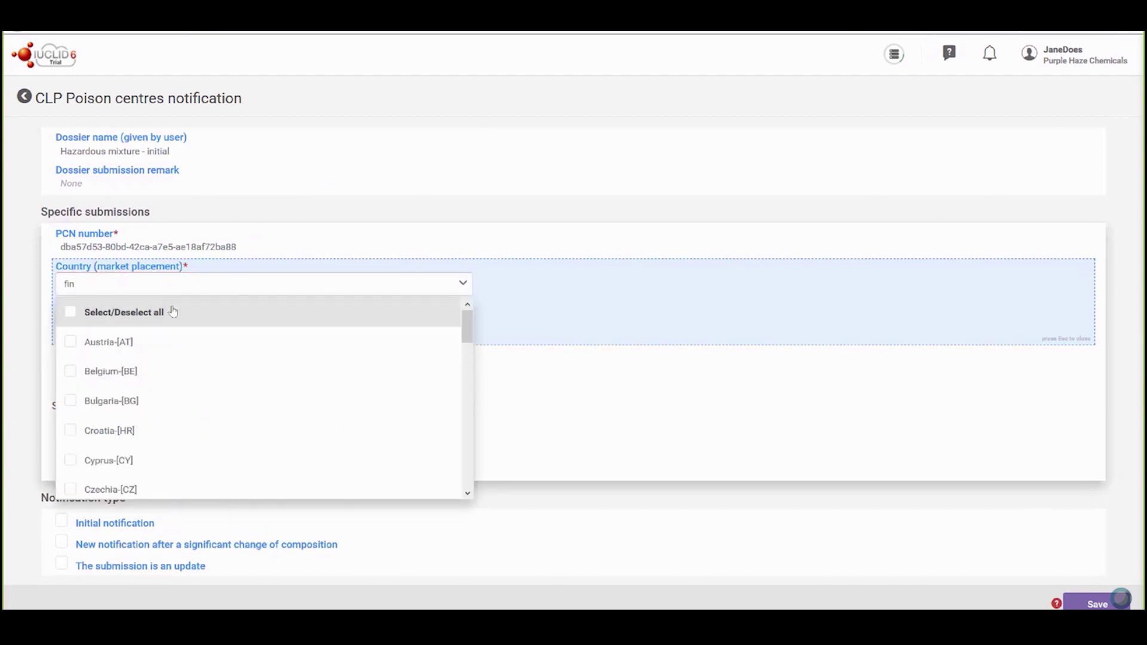
drag(122, 292, 55, 281)
text(s)
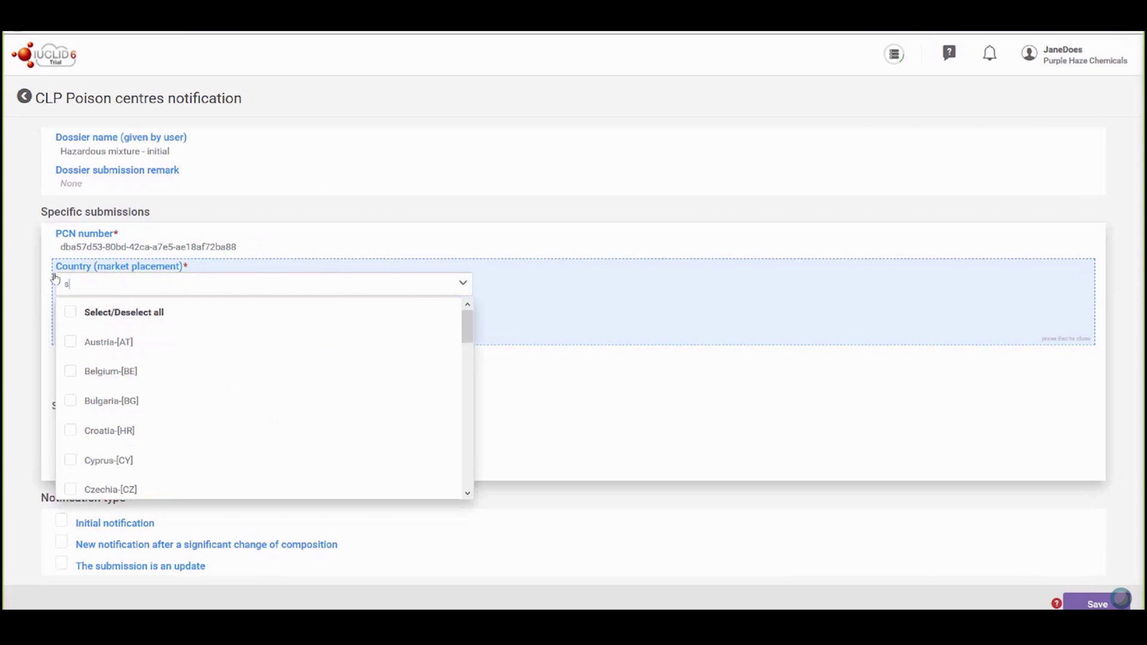
text(wed)
click(103, 343)
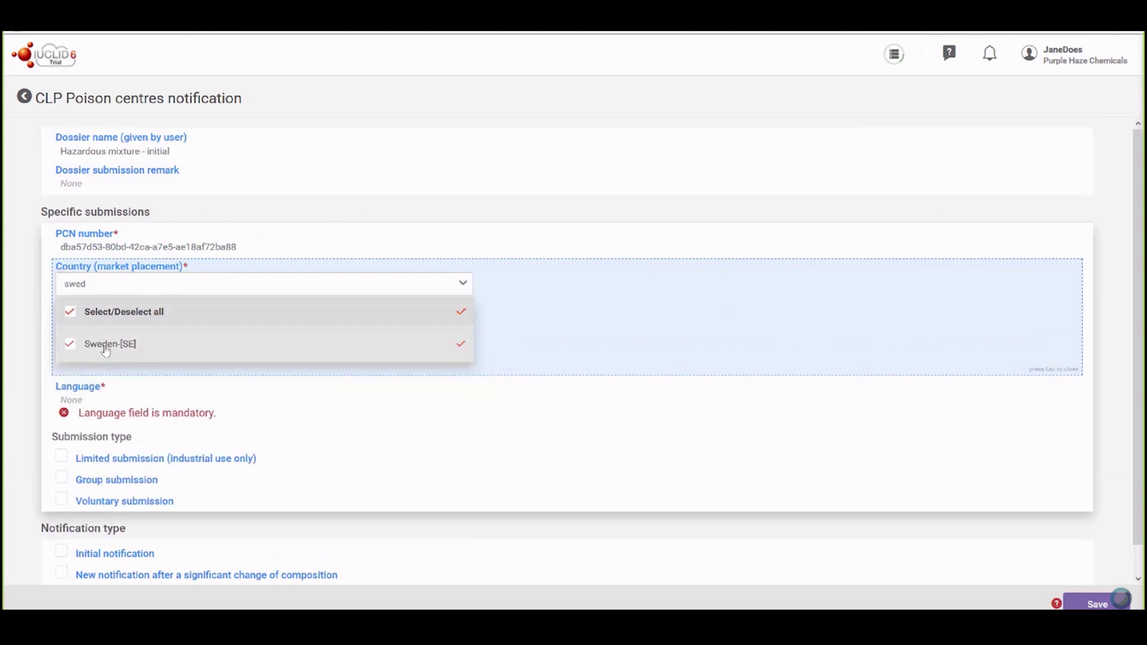
key(Escape)
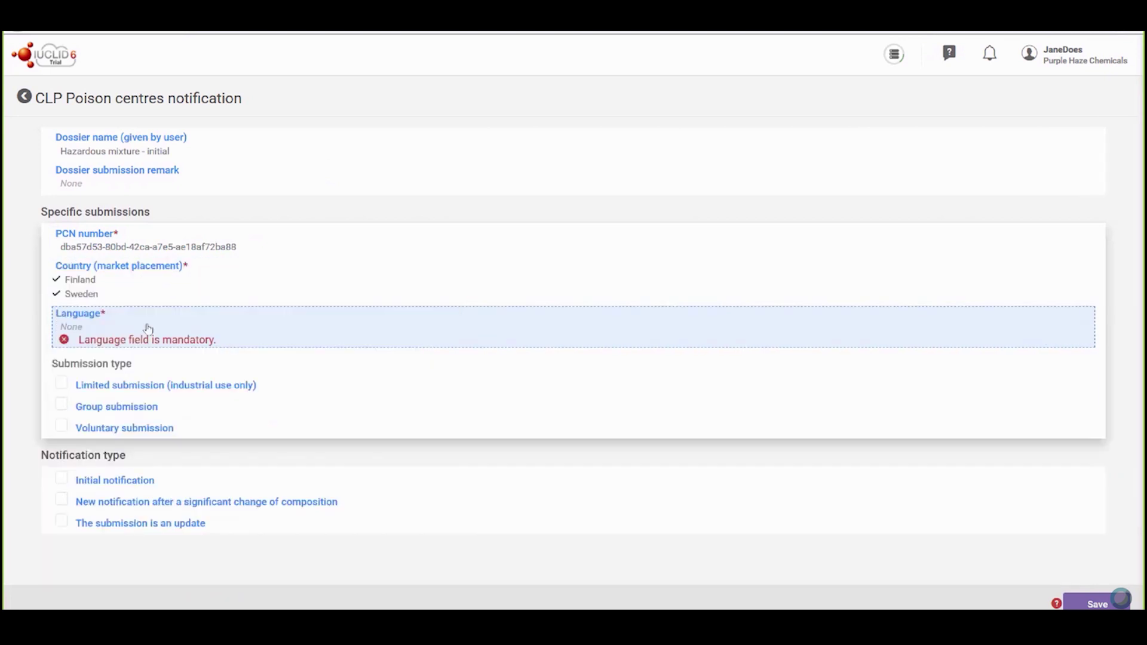
Save the dossier header with Finnish and Swedish as languages and Initial notification as the notification type.
click(111, 327)
text(fin)
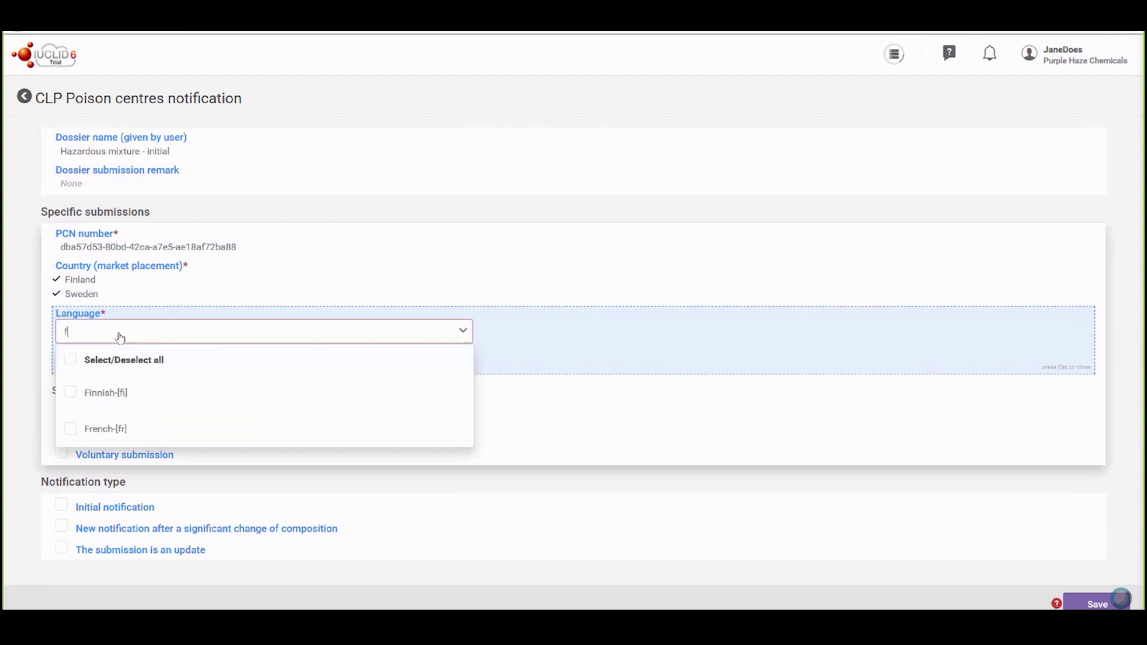
click(120, 394)
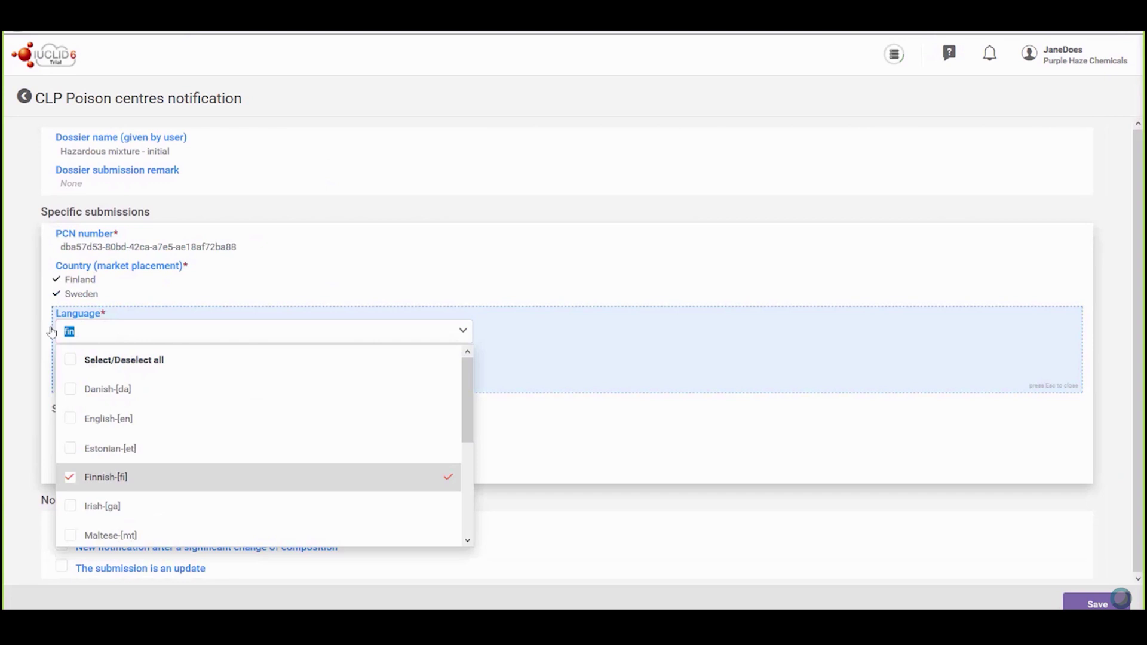
text(swe)
click(104, 399)
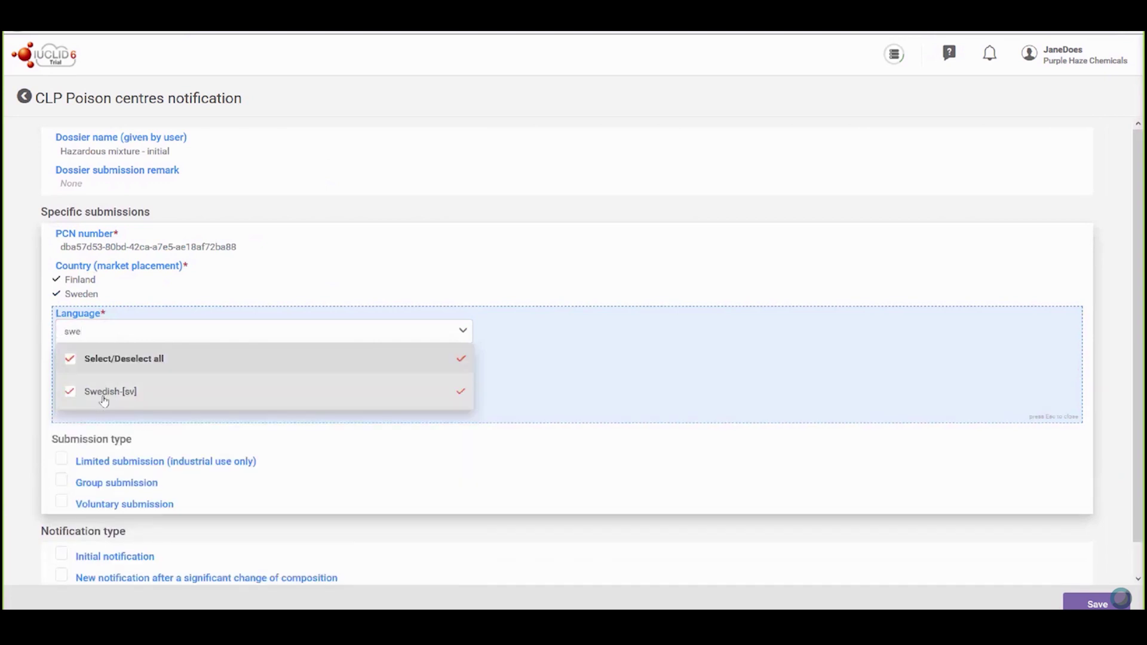
key(Escape)
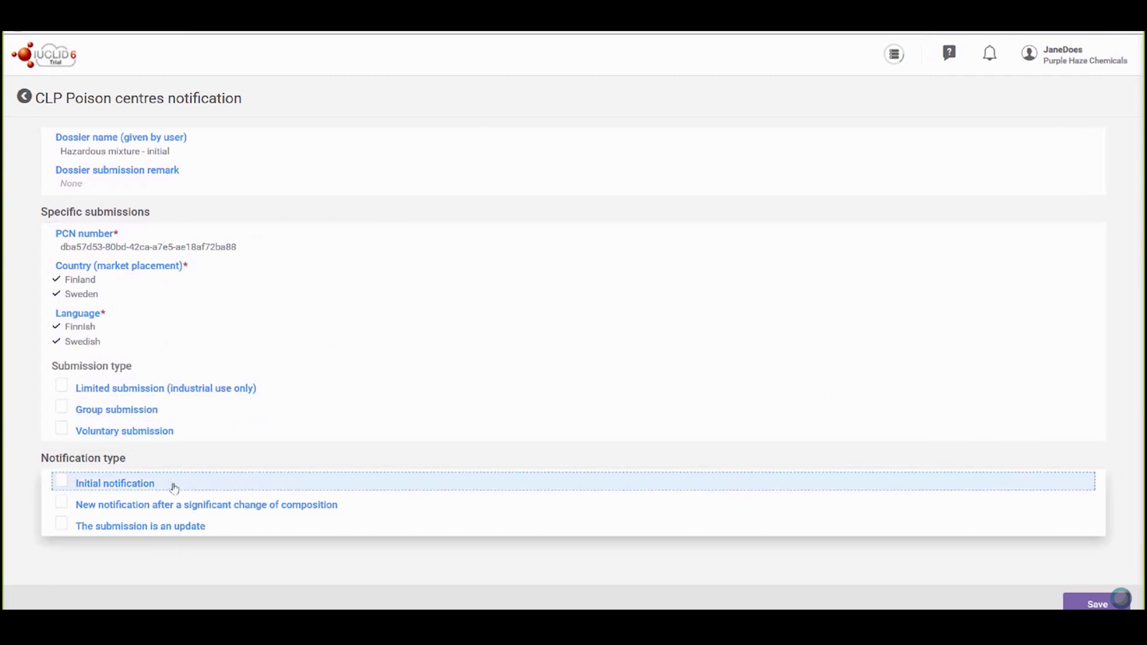
click(132, 484)
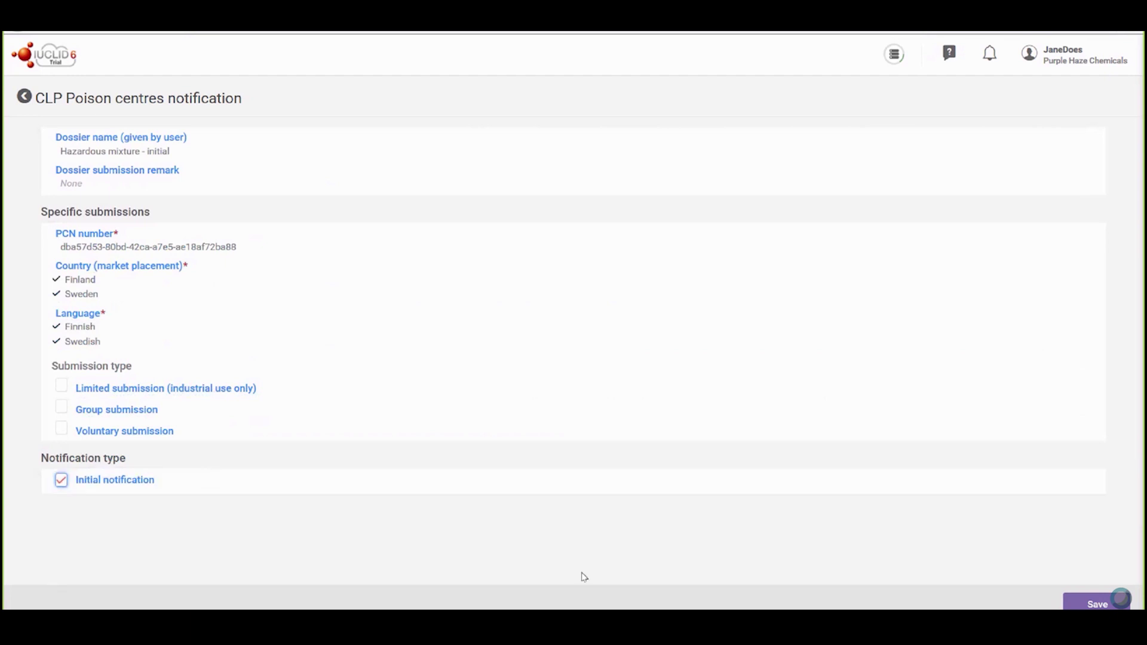
click(1086, 603)
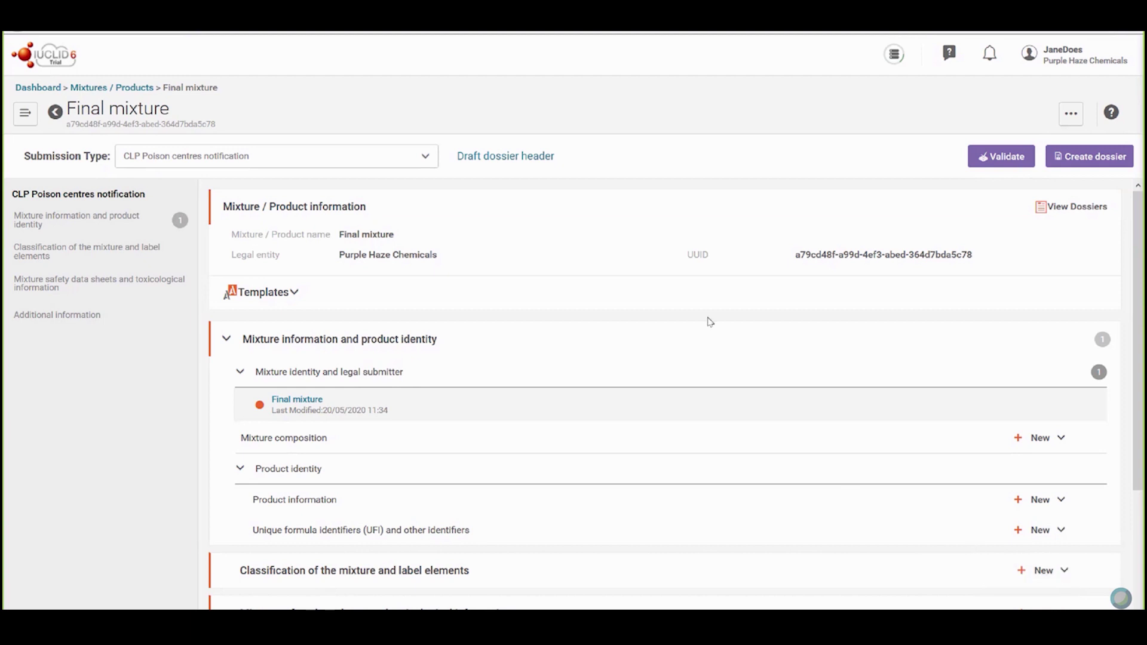
Open the Final mixture record under Mixture identity and legal submitter and add a contact person entry, opening its contact selection.
scroll(709, 320, down, 1)
scroll(708, 320, down, 2)
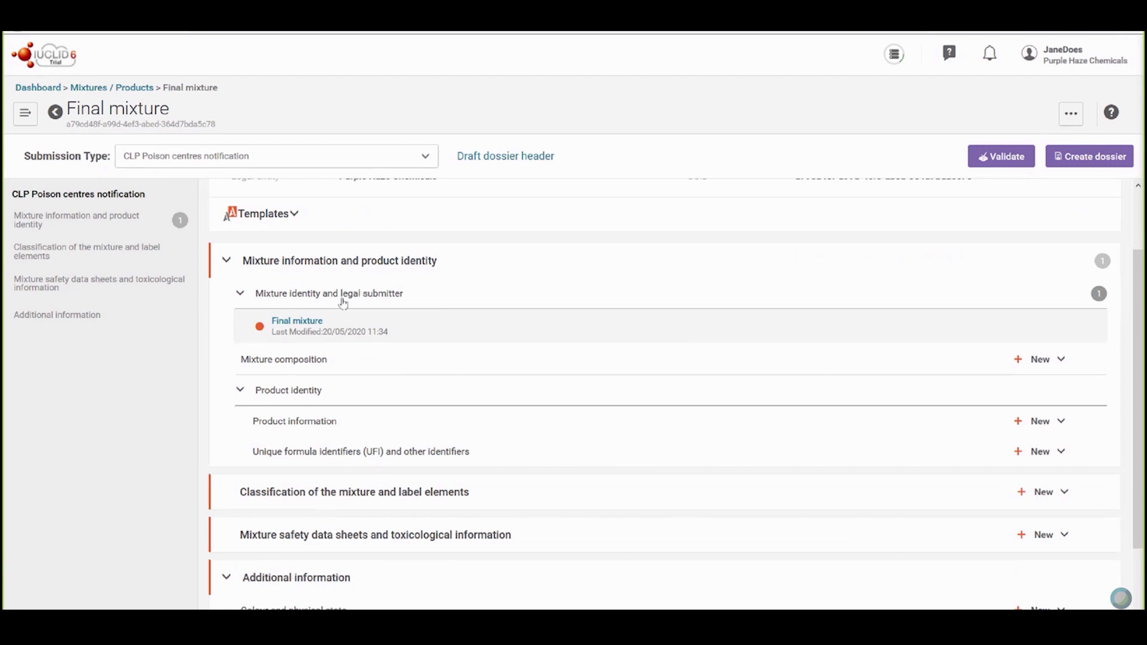
click(299, 323)
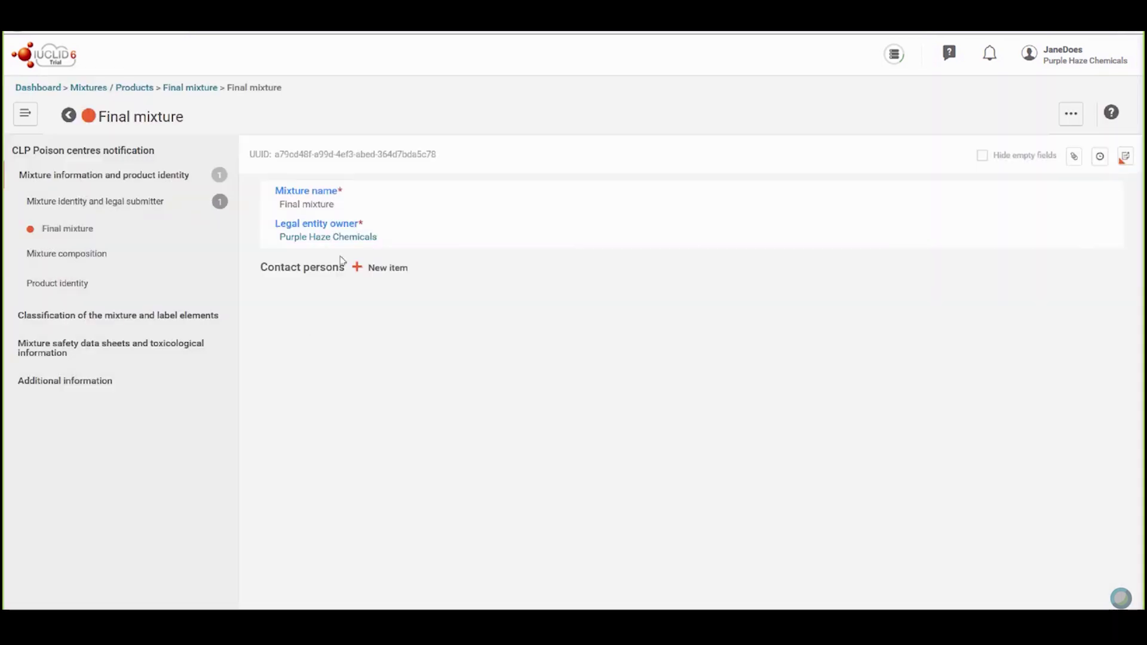
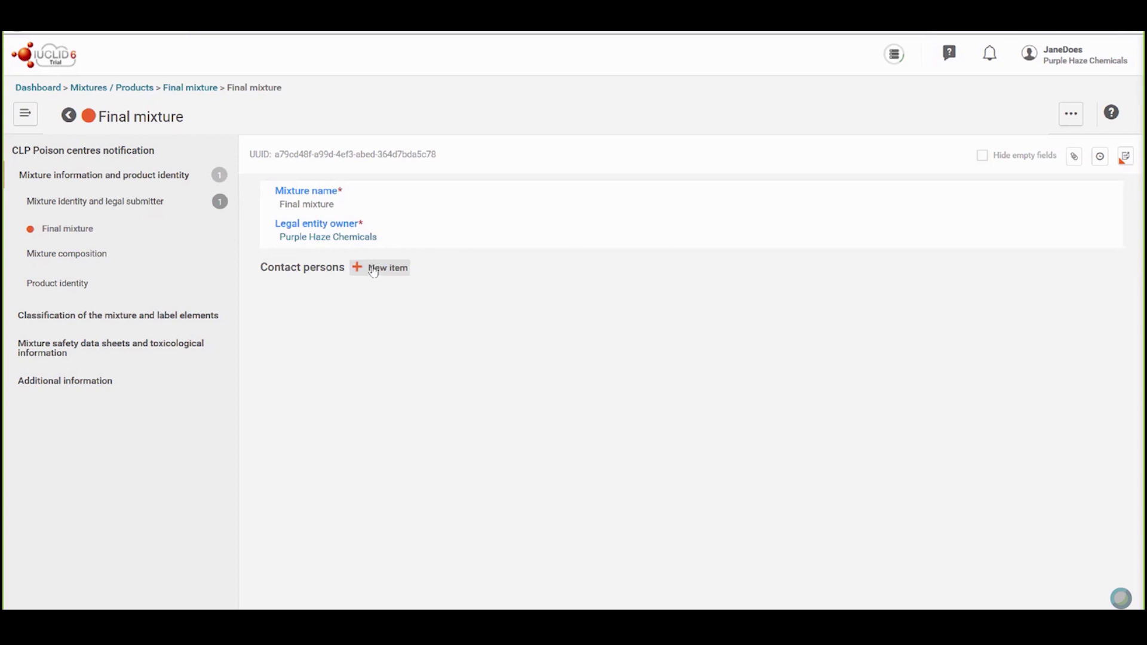
click(373, 270)
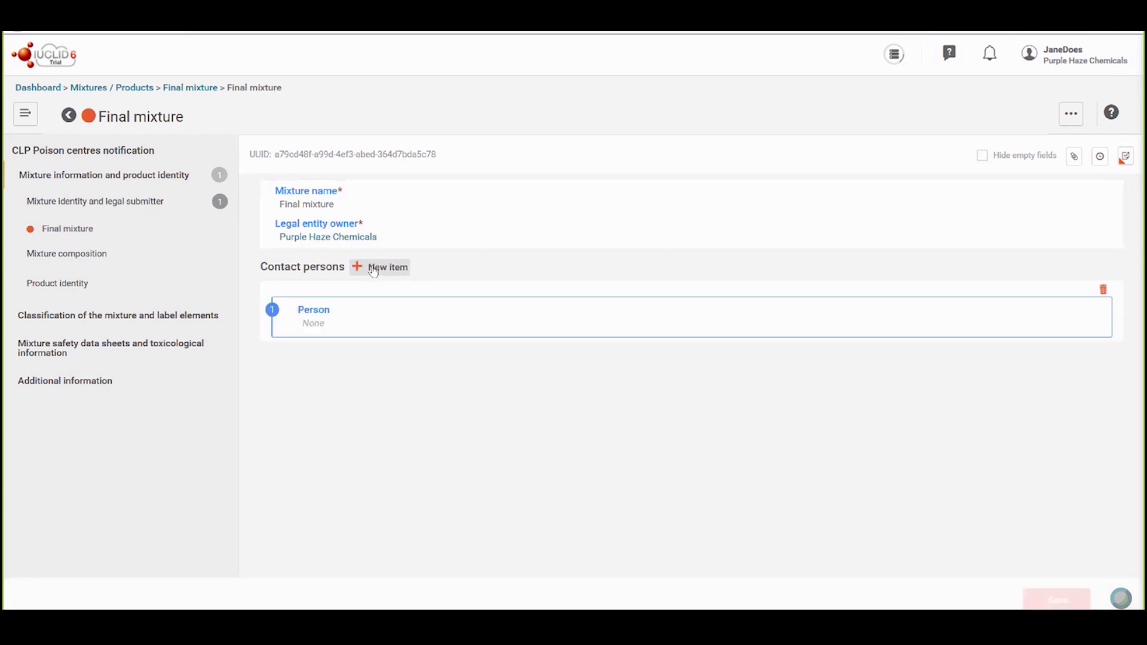
click(324, 315)
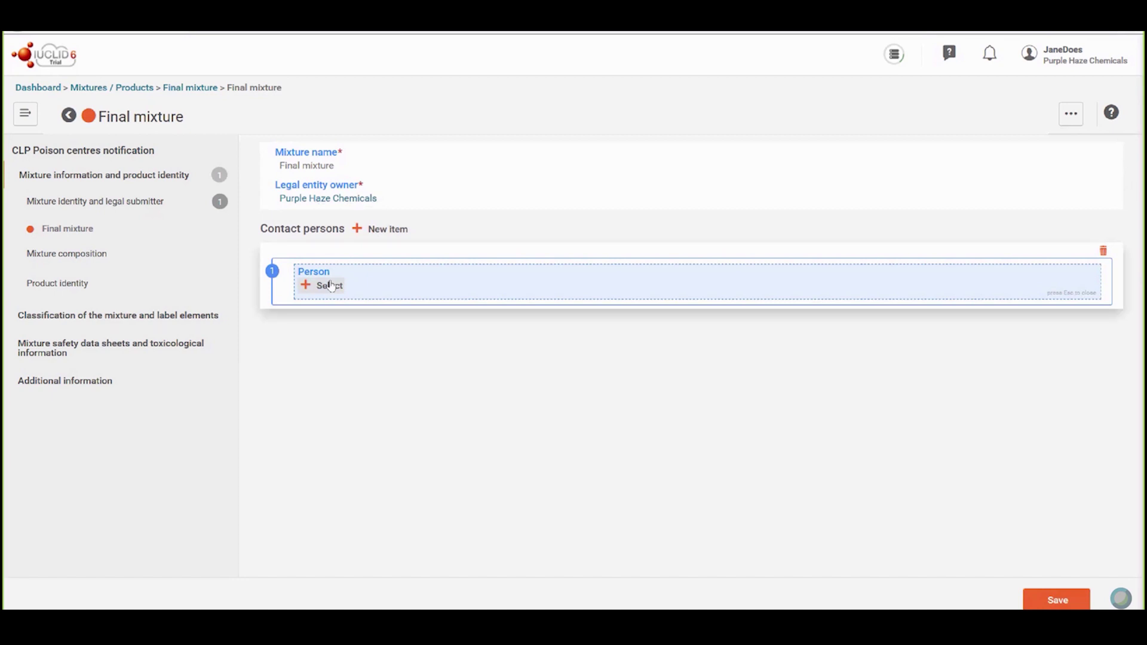
click(330, 285)
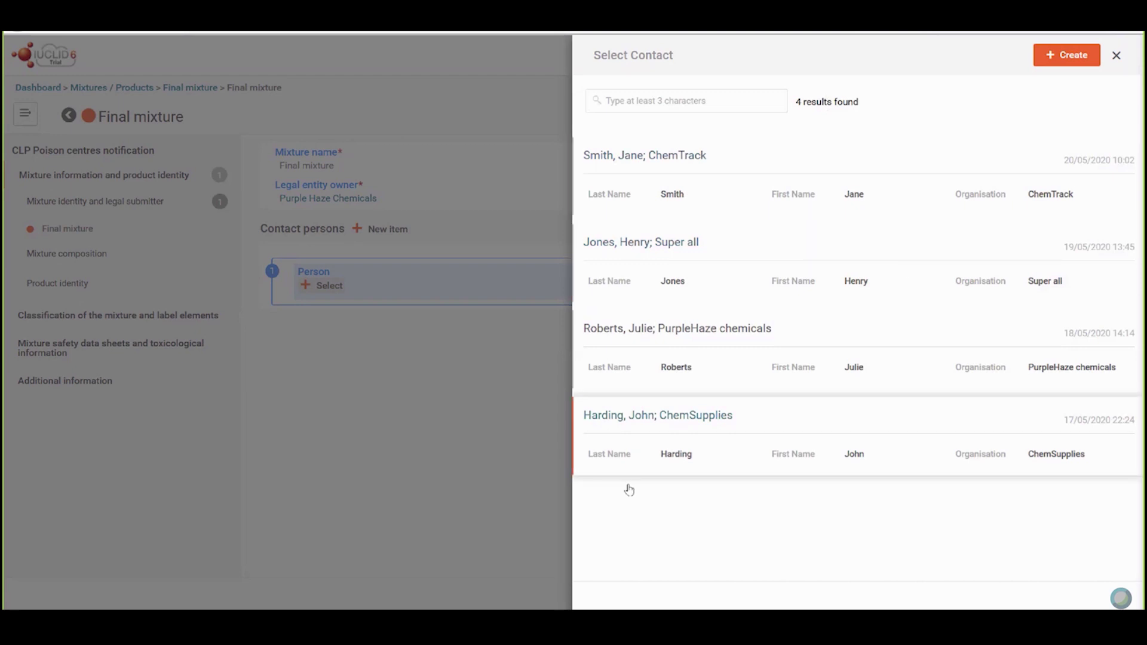
click(1076, 53)
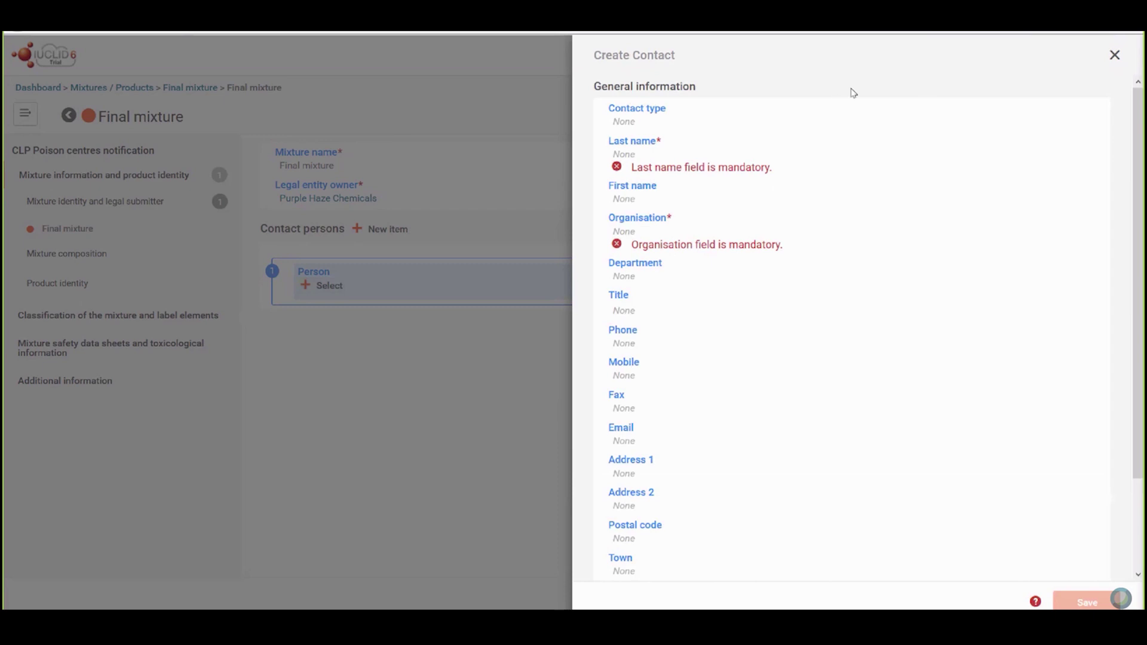
click(651, 122)
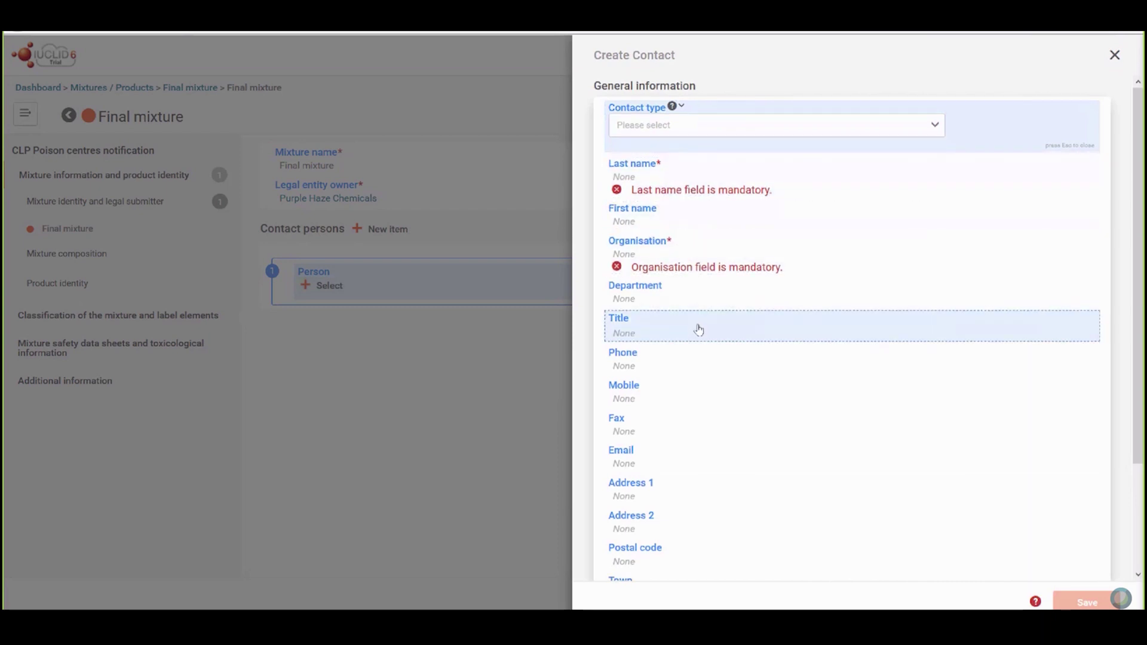
scroll(698, 328, down, 3)
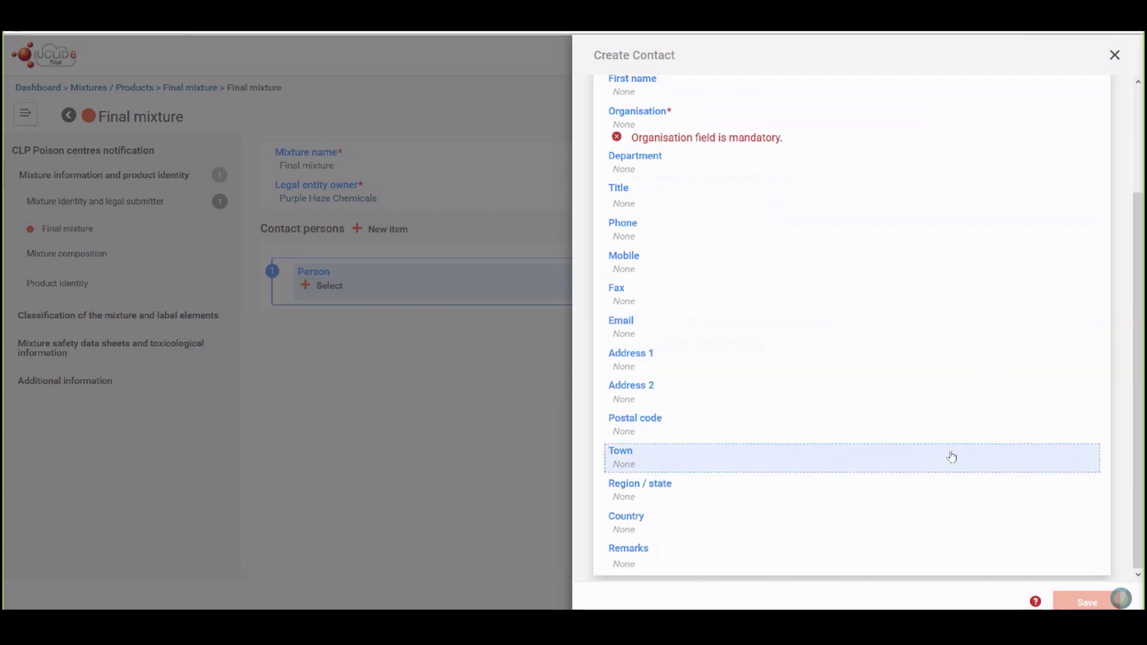
click(1112, 55)
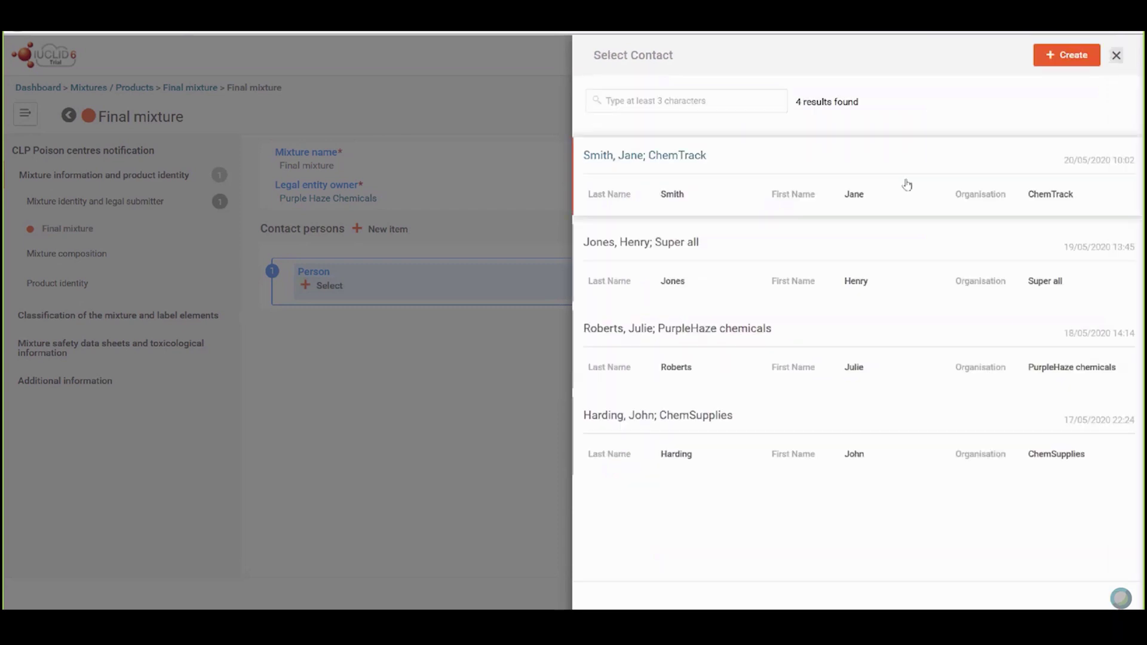
Assign the existing ChemTrack contact as contact person, save the record and return to the mixture overview.
click(636, 156)
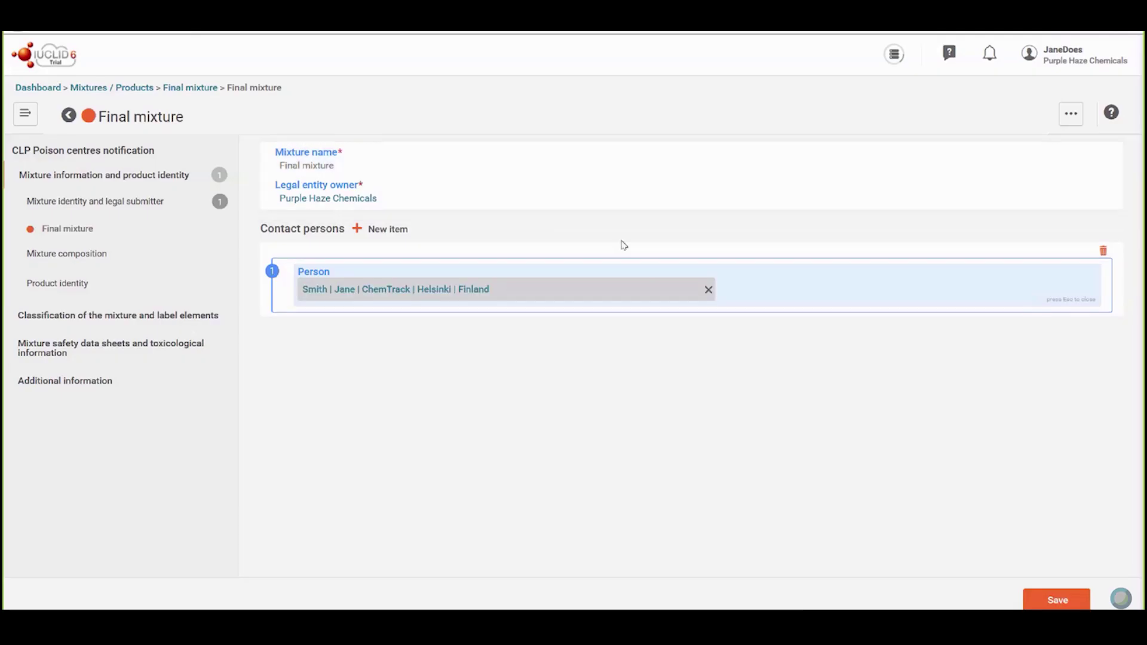
click(1053, 603)
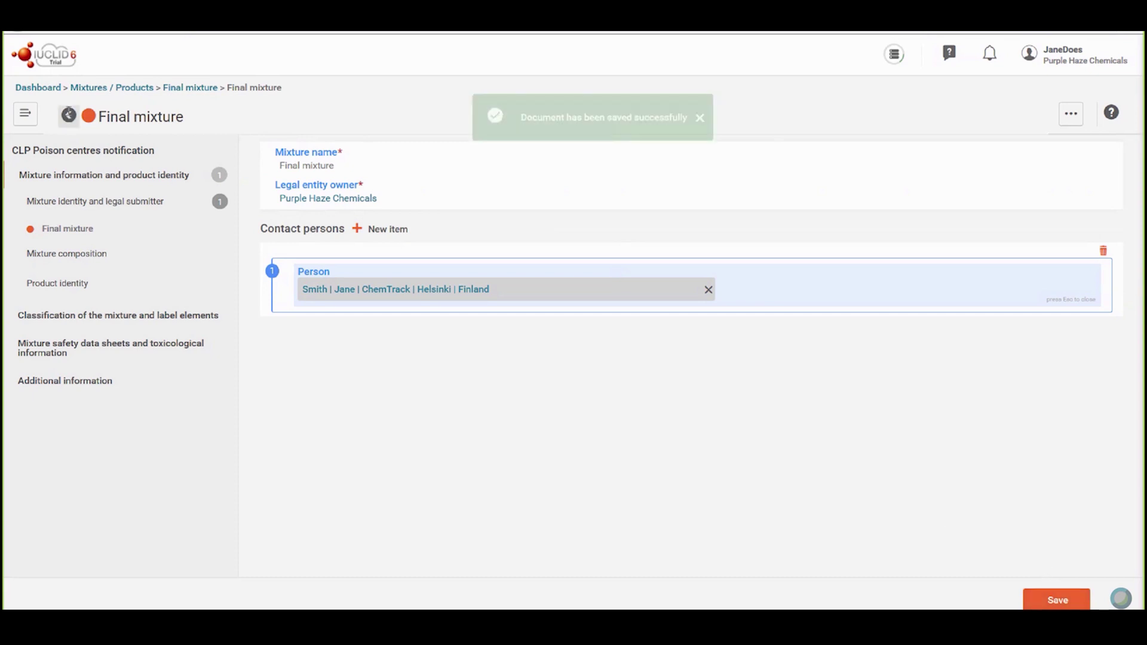
click(69, 114)
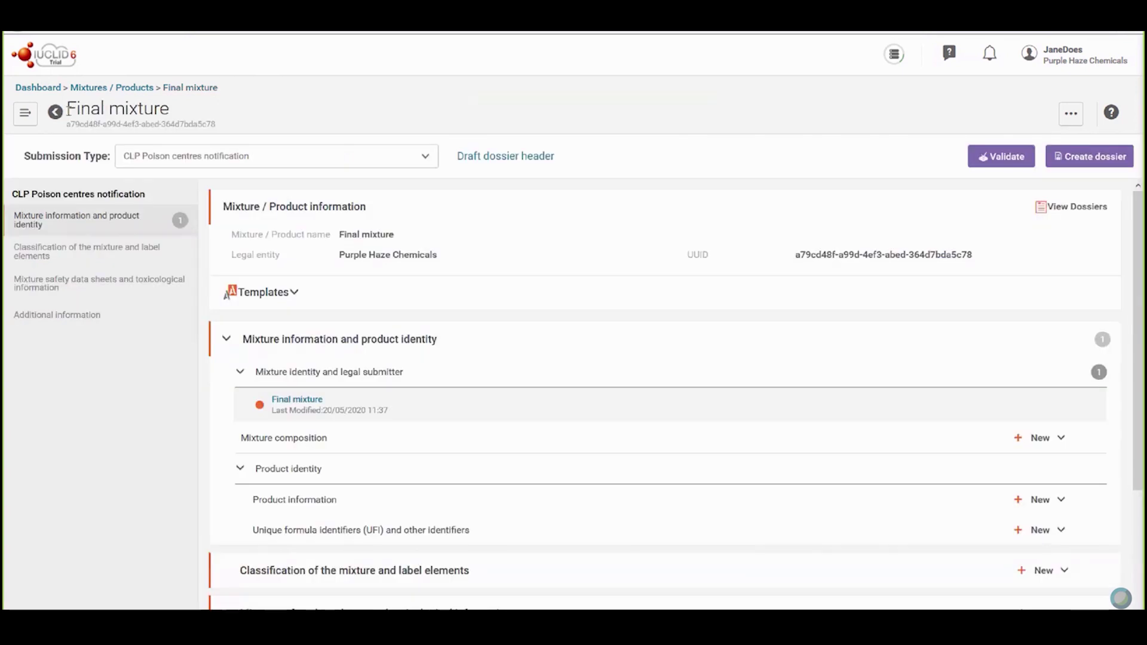
Create a new endpoint study record (Mixture) in the Mixture composition section.
scroll(501, 364, down, 3)
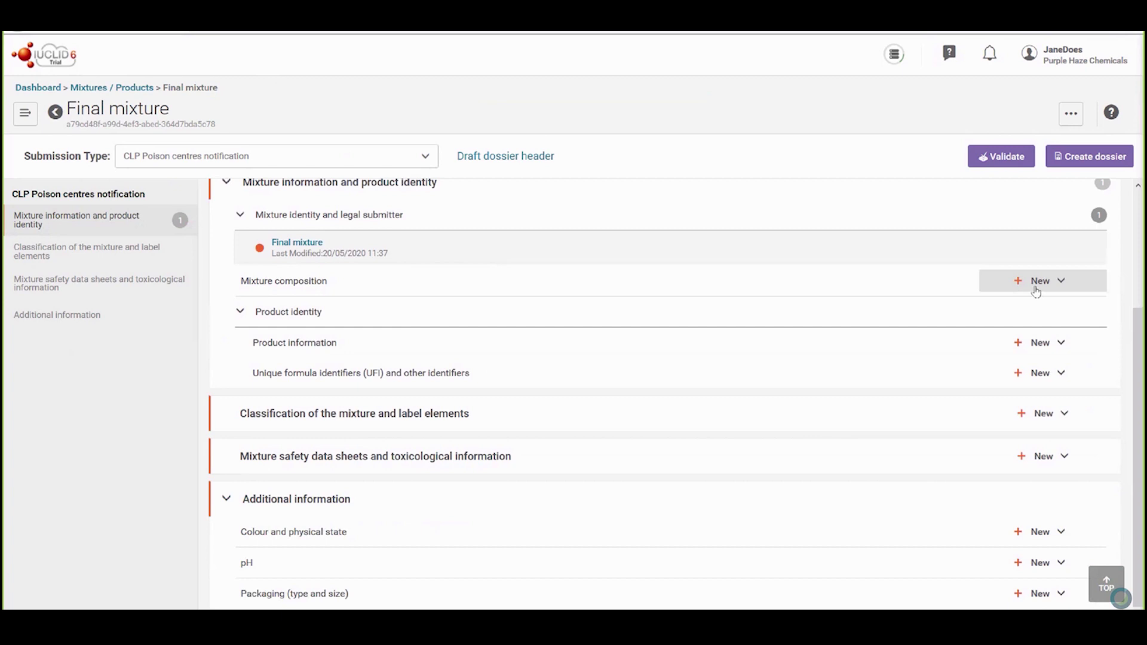
click(1036, 292)
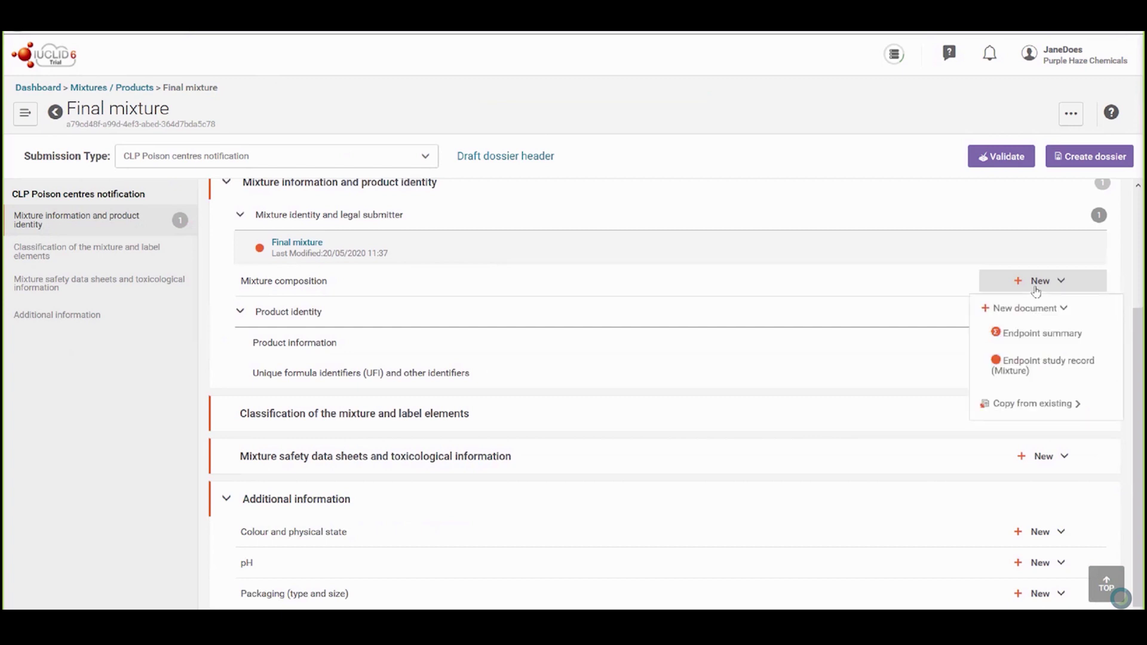
click(1013, 373)
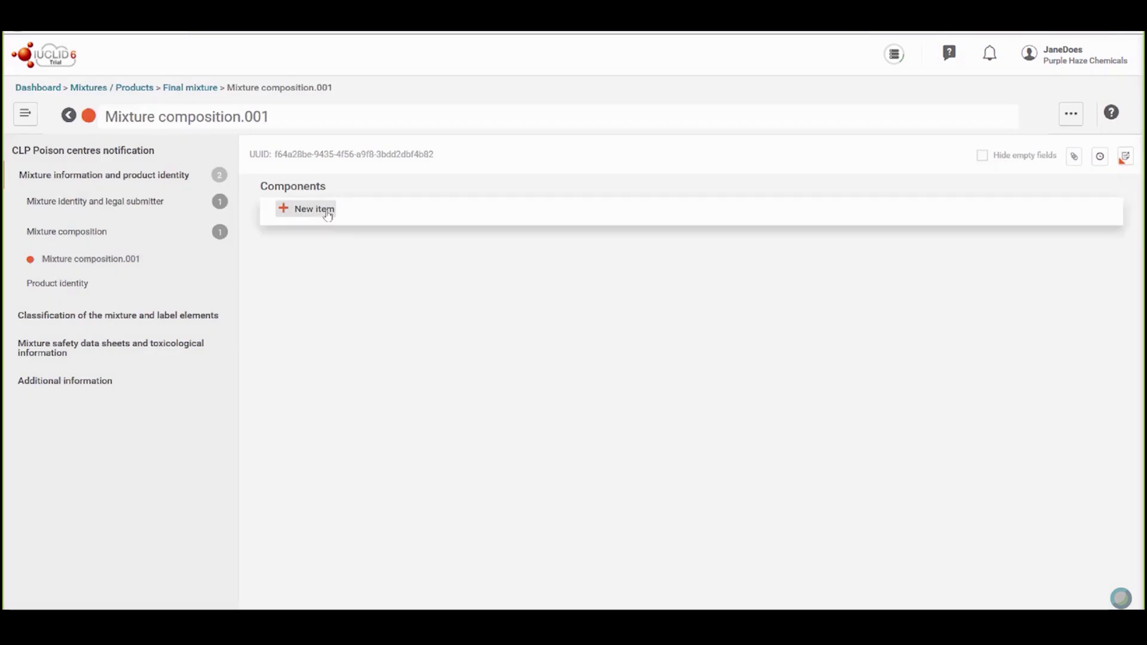
Add a component to the mixture composition and link the existing substance Perfume GPI#1 as its name.
click(328, 210)
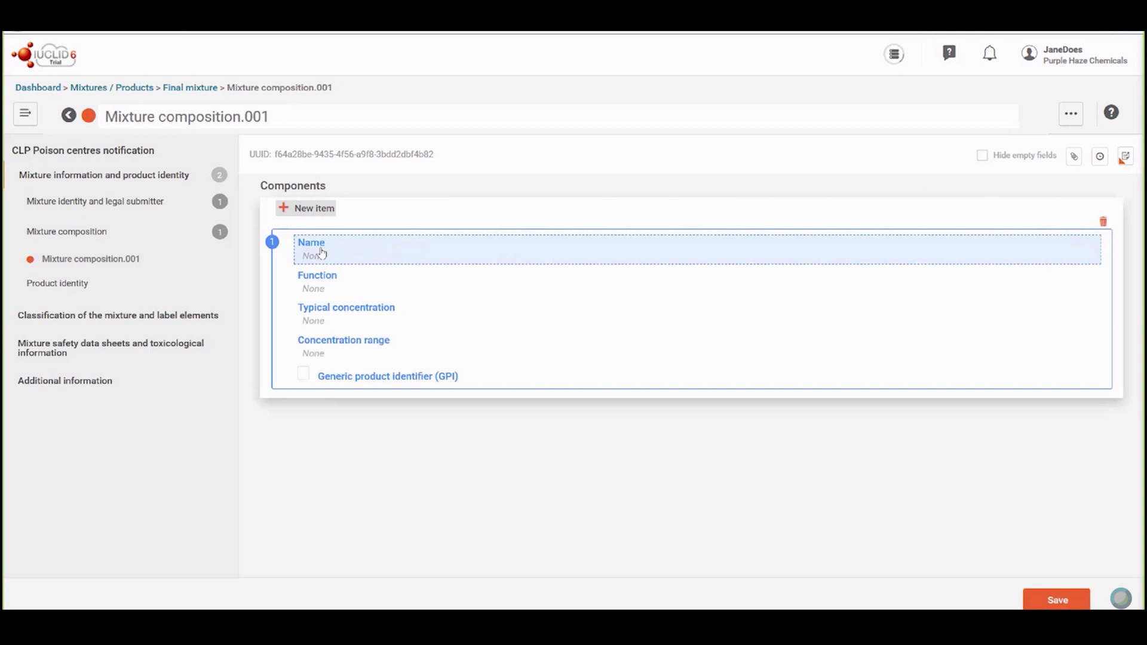
click(321, 253)
click(327, 219)
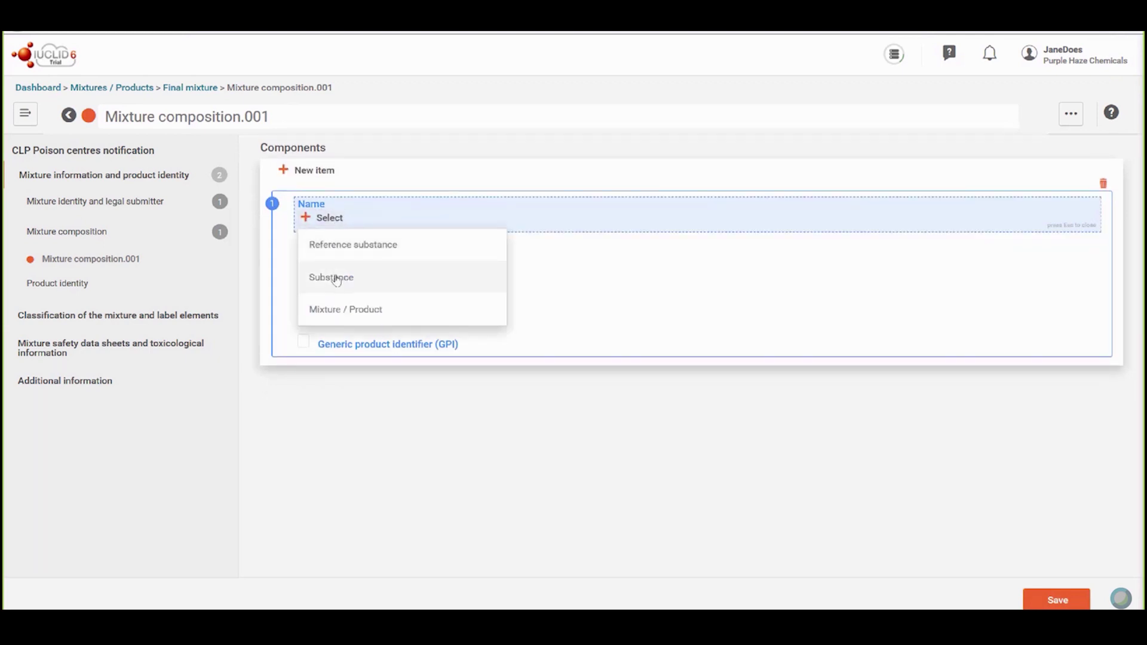
click(335, 278)
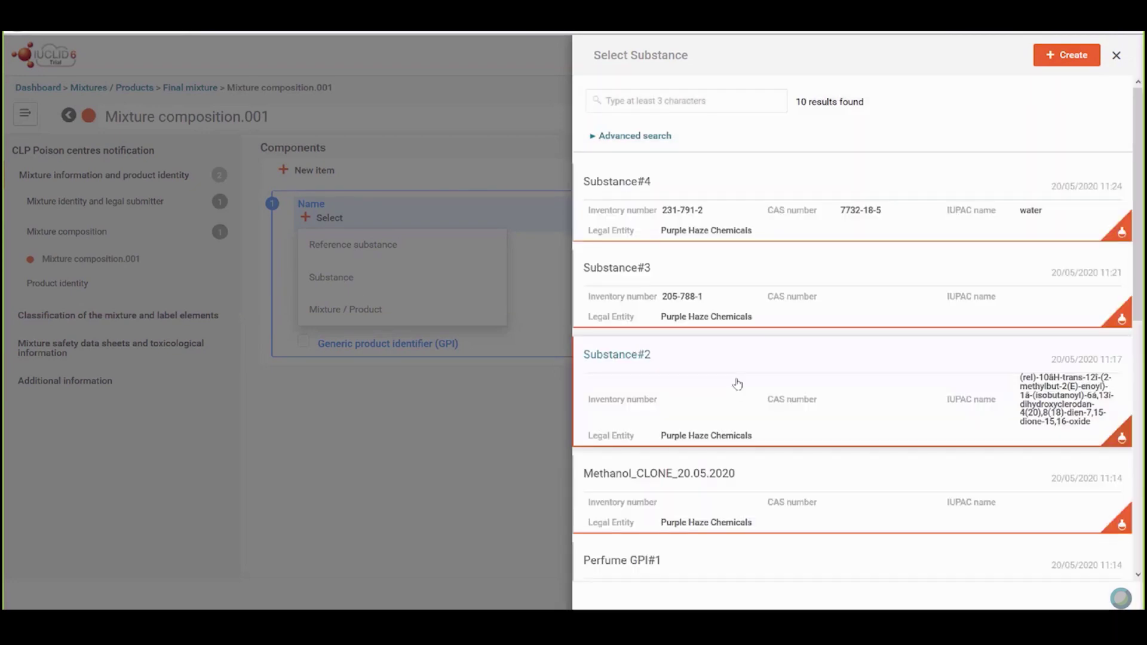
scroll(693, 442, down, 1)
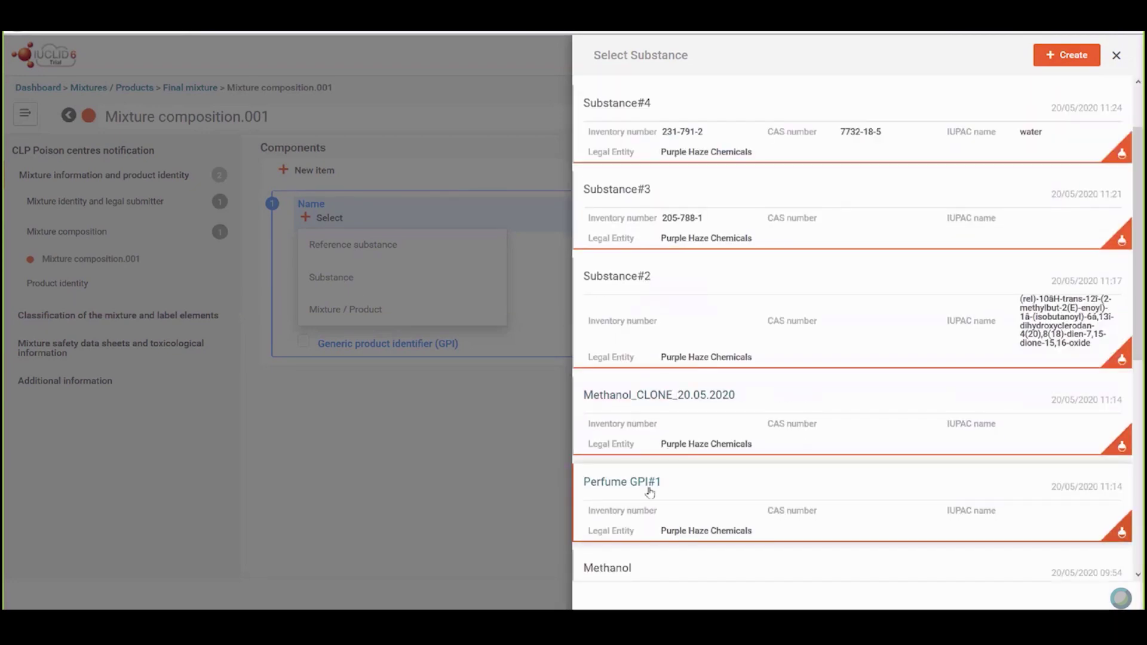
click(621, 482)
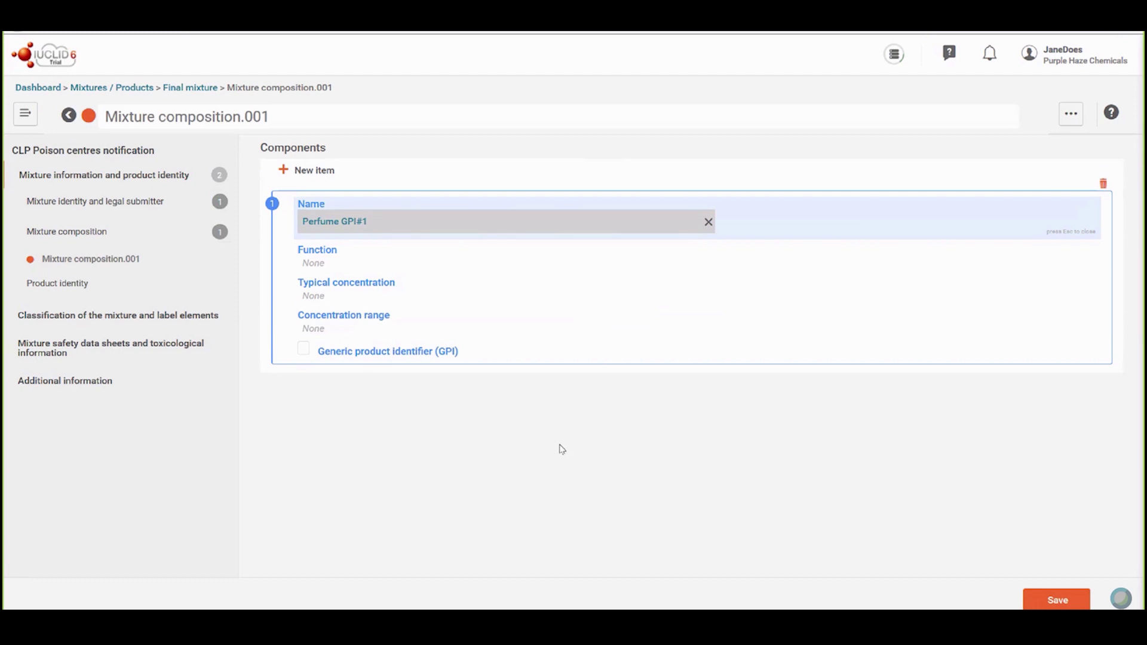
Set the typical concentration of the Perfume GPI#1 component to 5 % (v/v) and mark it as a generic product identifier (GPI).
click(355, 289)
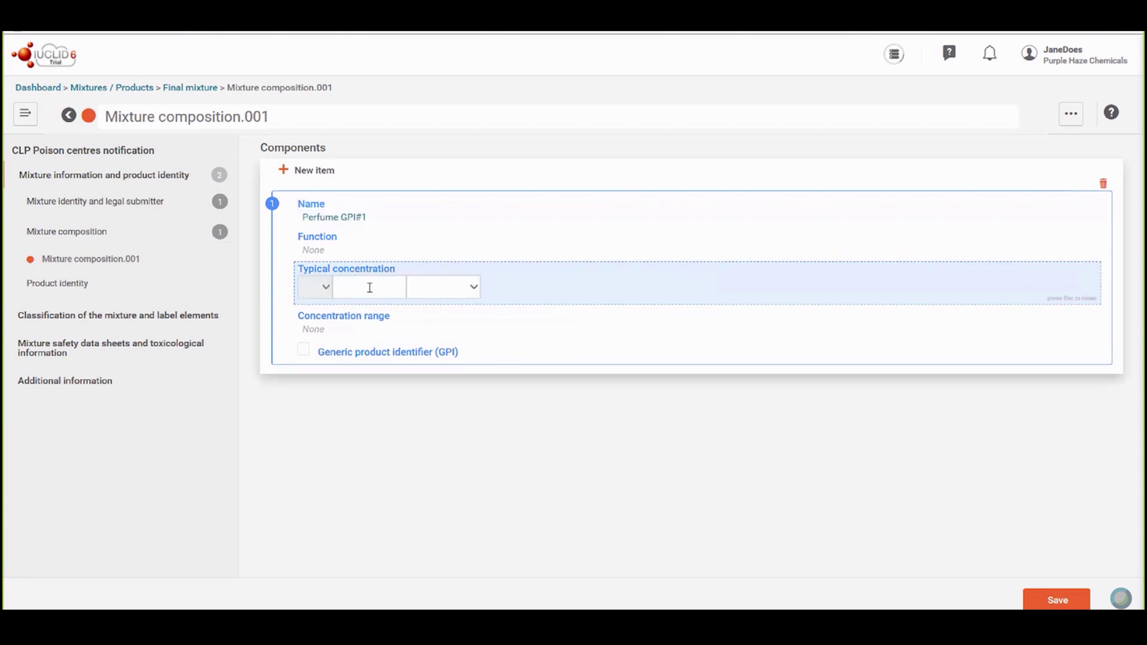
text(5)
click(473, 289)
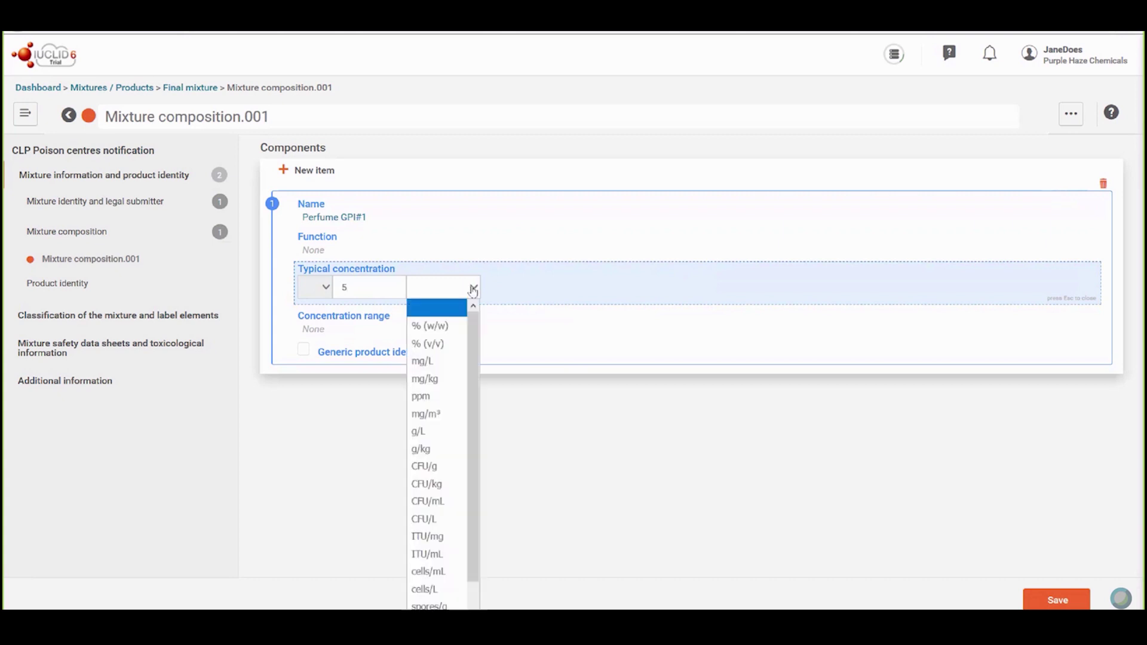
click(447, 345)
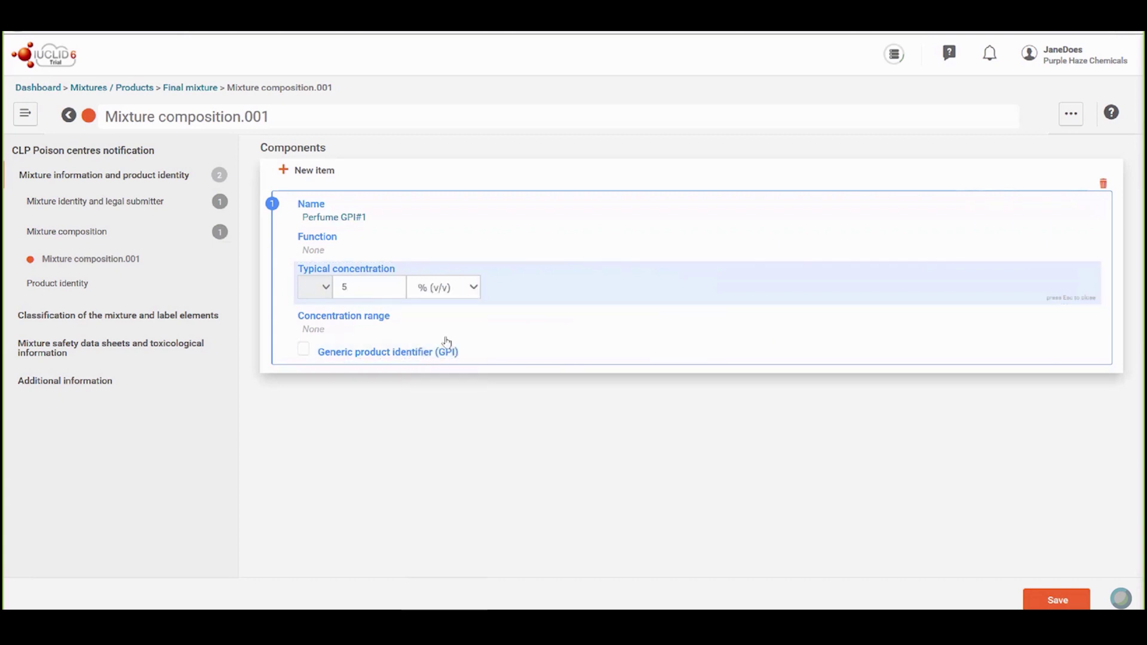
click(307, 351)
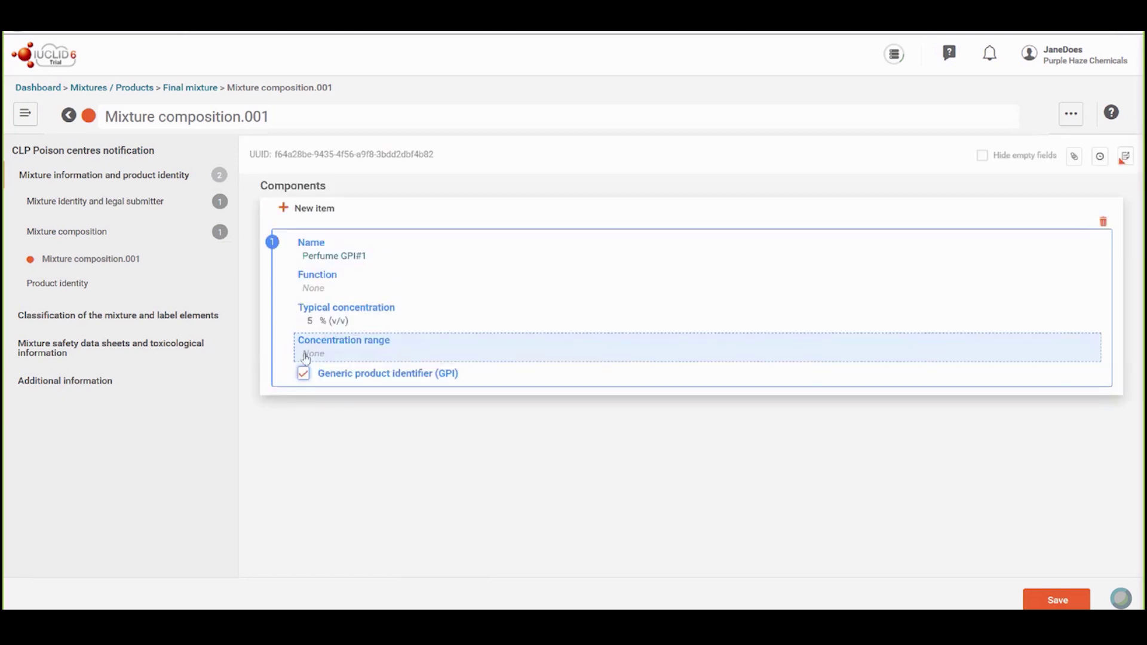
click(326, 377)
Assign perfume as the function of the Perfume GPI#1 component and save the composition record.
click(335, 281)
click(349, 257)
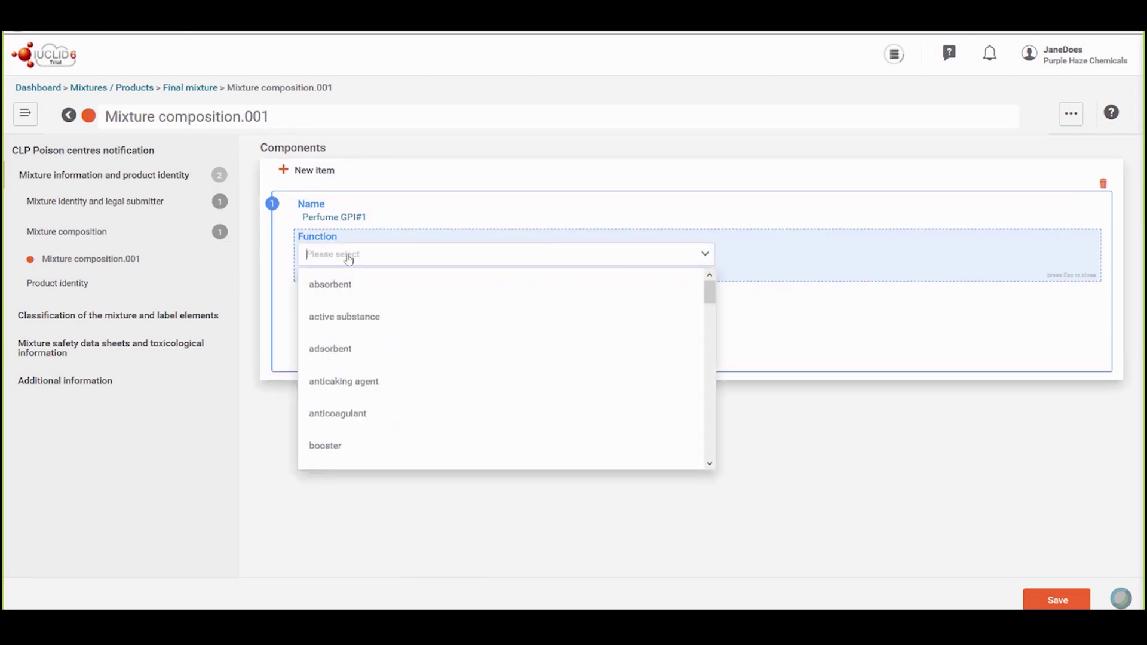
text(perf)
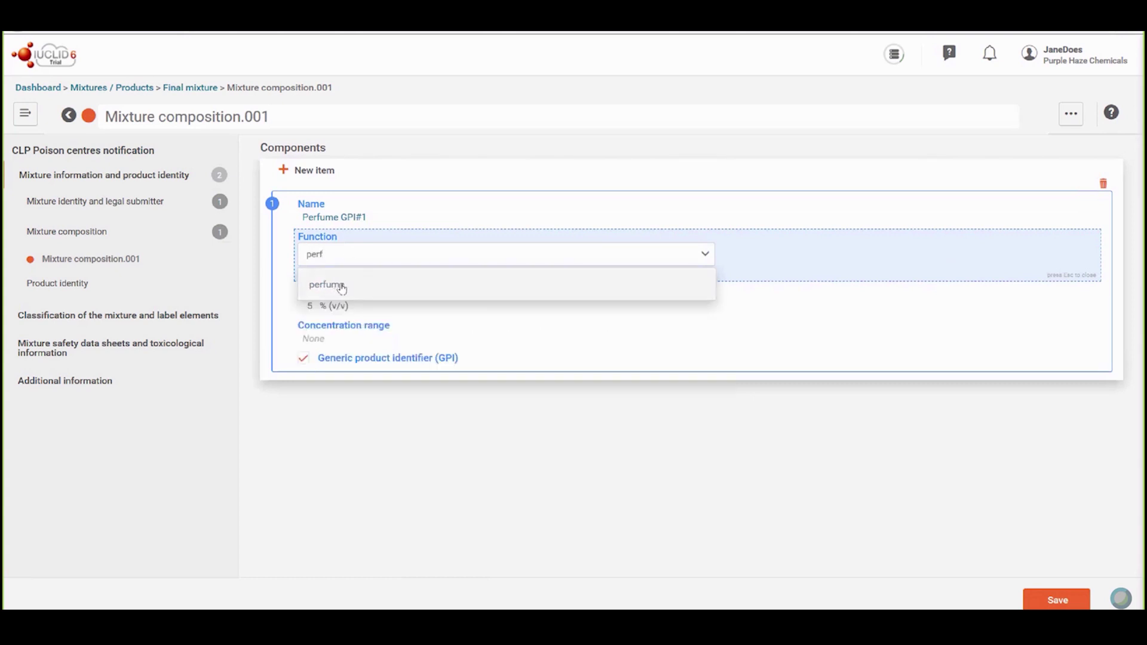
click(342, 287)
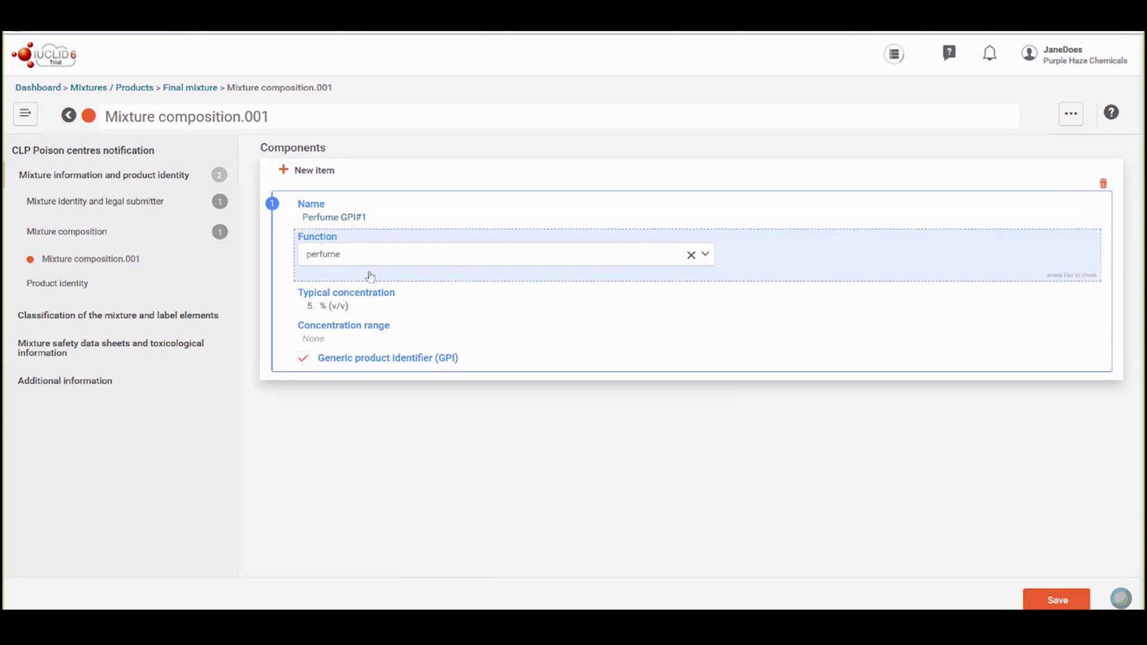
click(1058, 600)
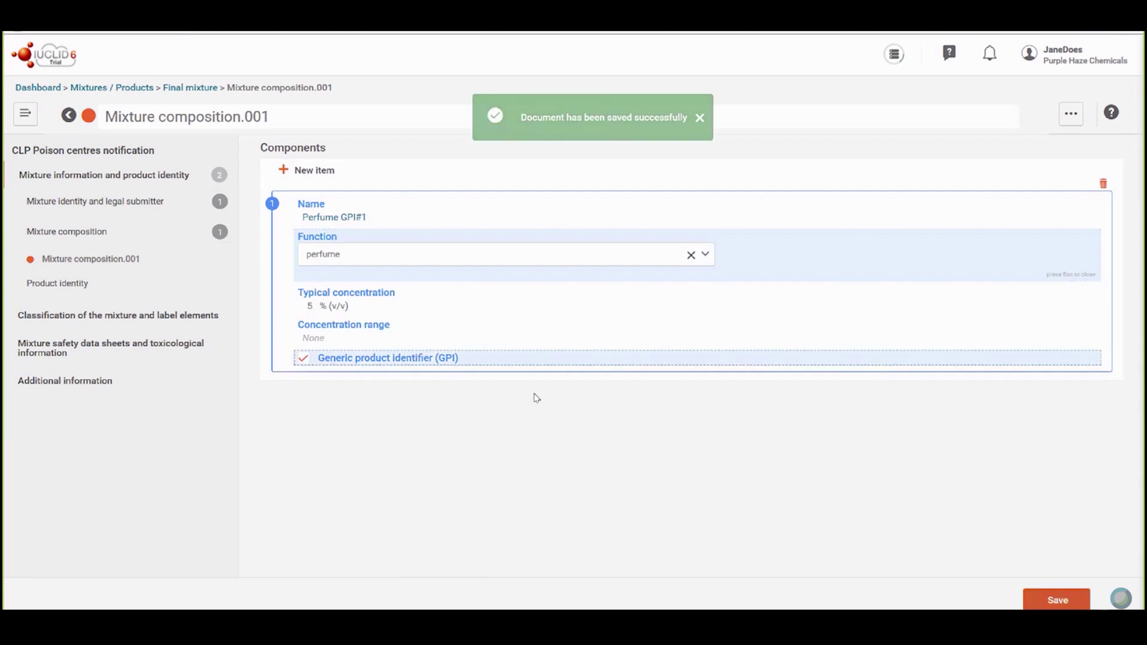
Add another component to the mixture composition and link the existing substance Substance#2 as its name.
click(317, 171)
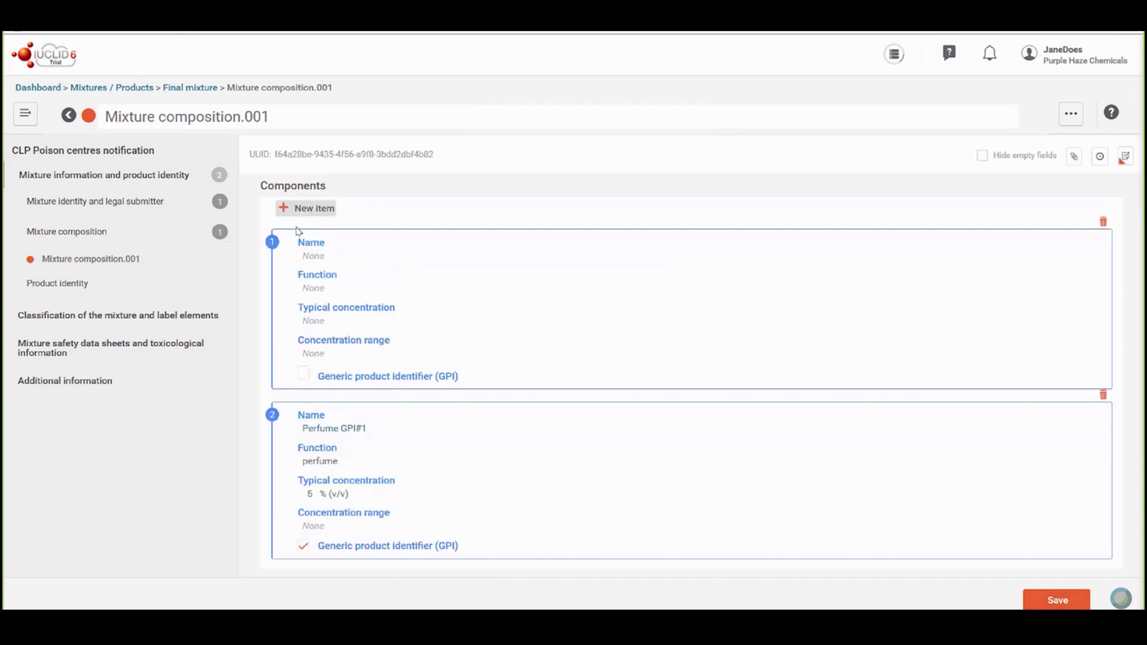
click(331, 255)
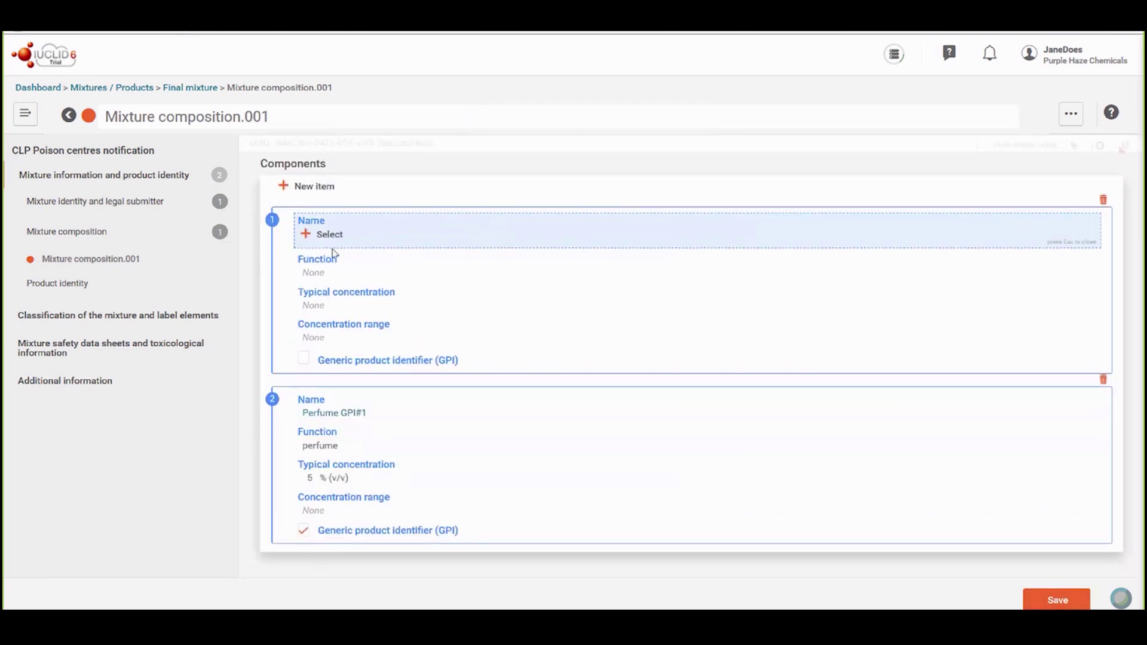
click(327, 222)
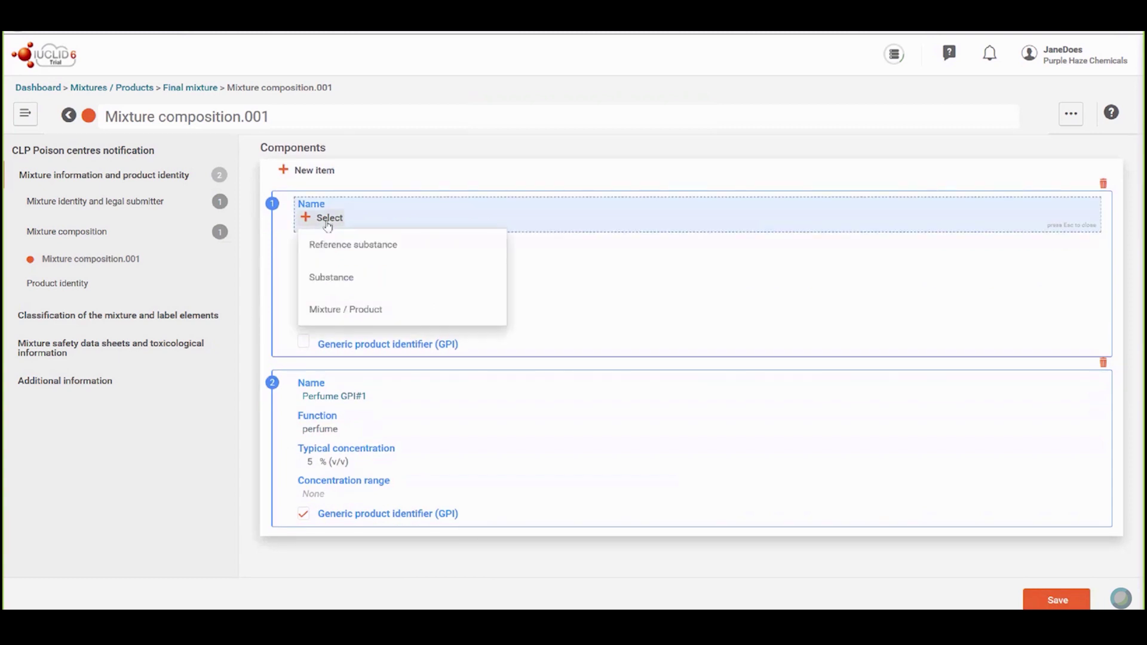
click(325, 280)
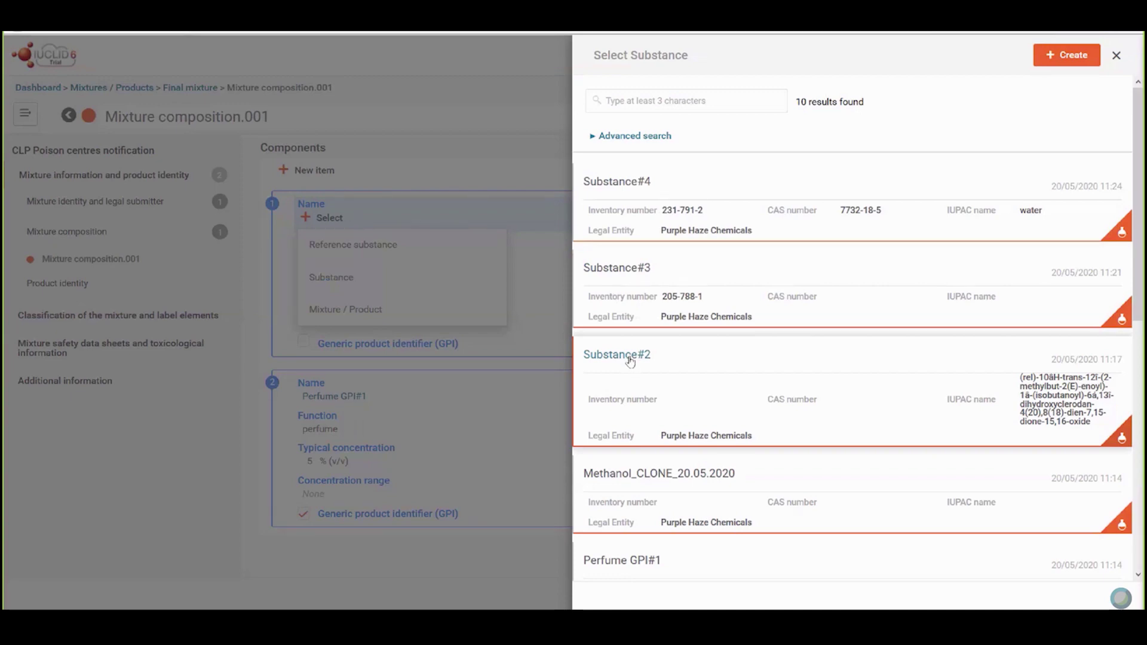
click(630, 361)
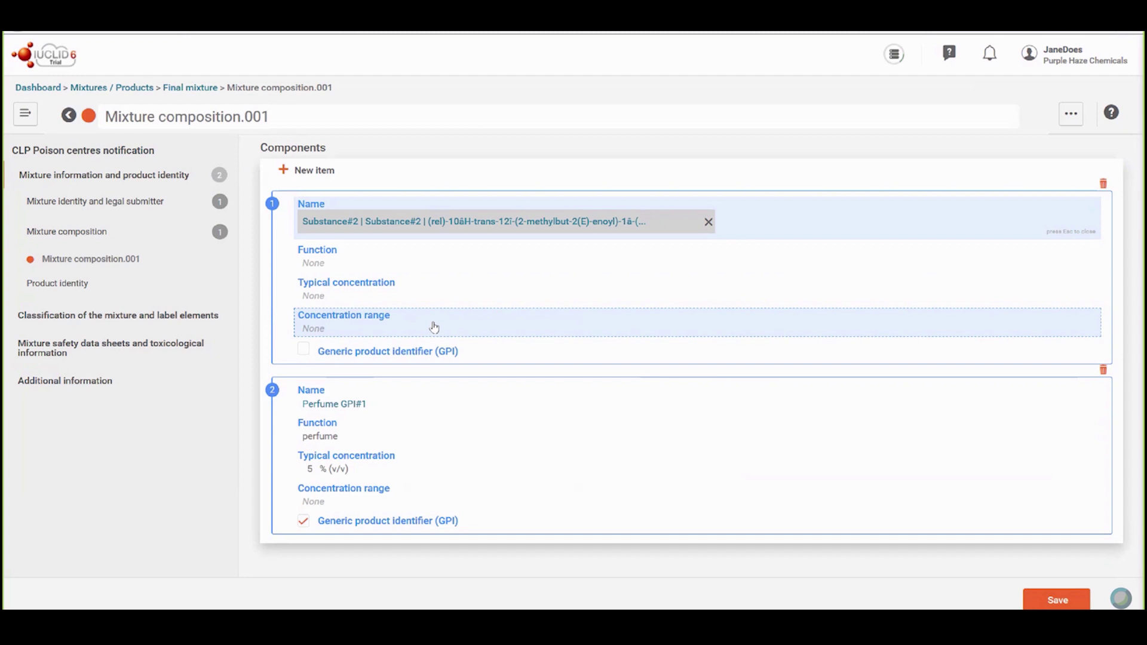
Set the typical concentration of the Substance#2 component to 5 % (v/v) and save the composition record.
click(400, 291)
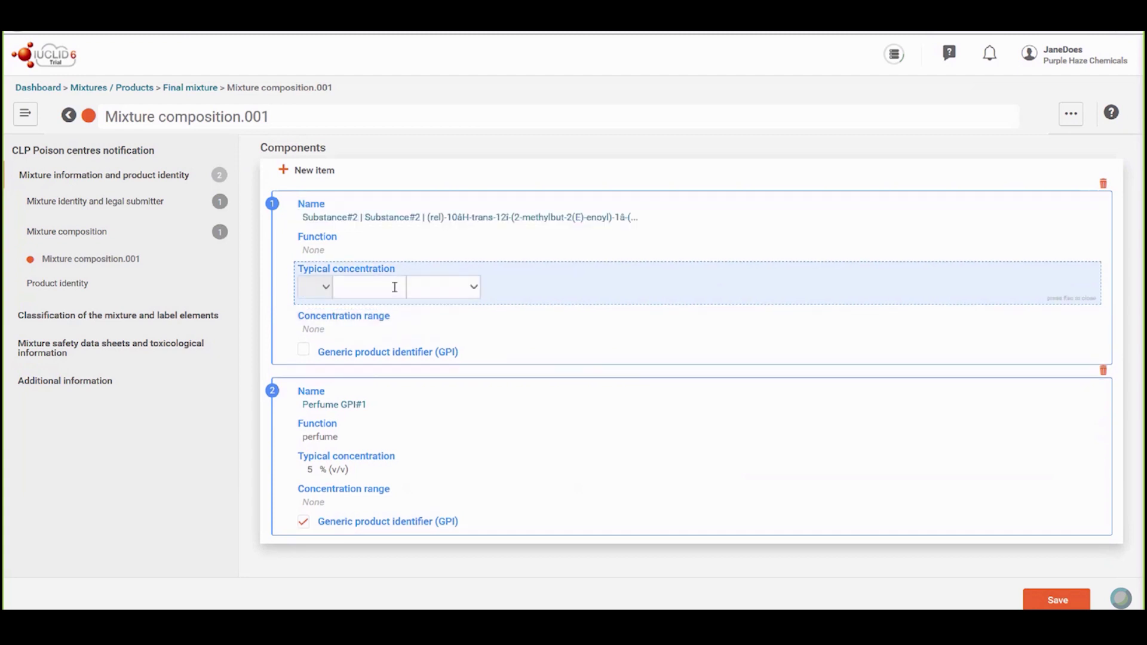
text(5)
click(470, 288)
click(442, 345)
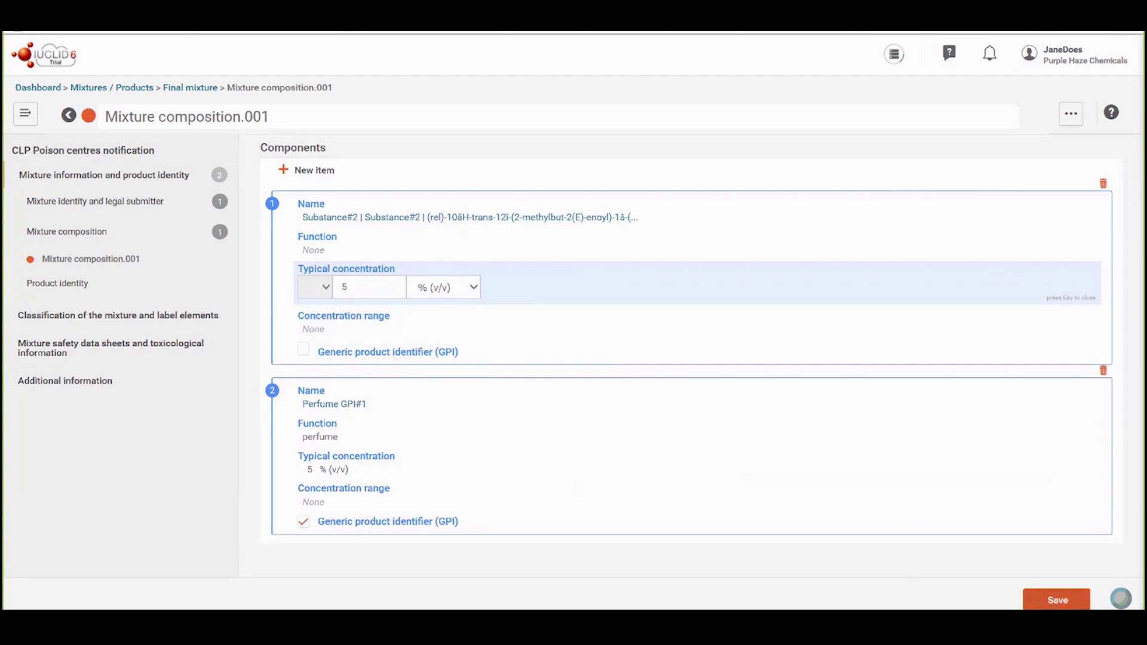
click(1056, 602)
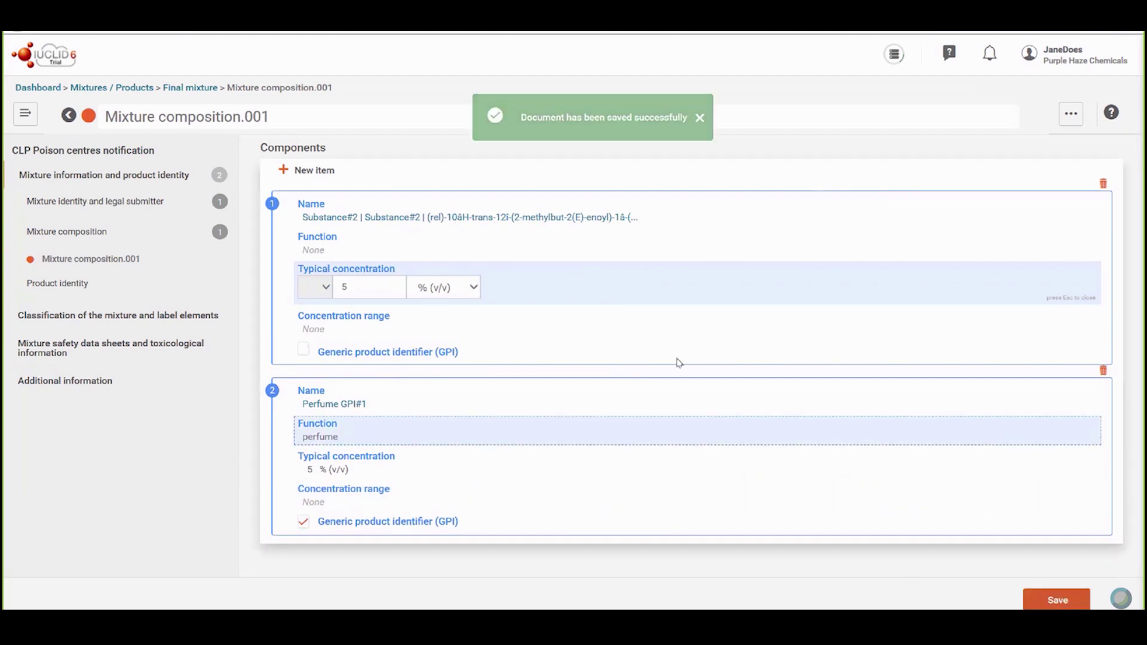
Add a further component to the mixture composition and link the existing mixture MiM#1 as its name.
click(308, 172)
click(307, 172)
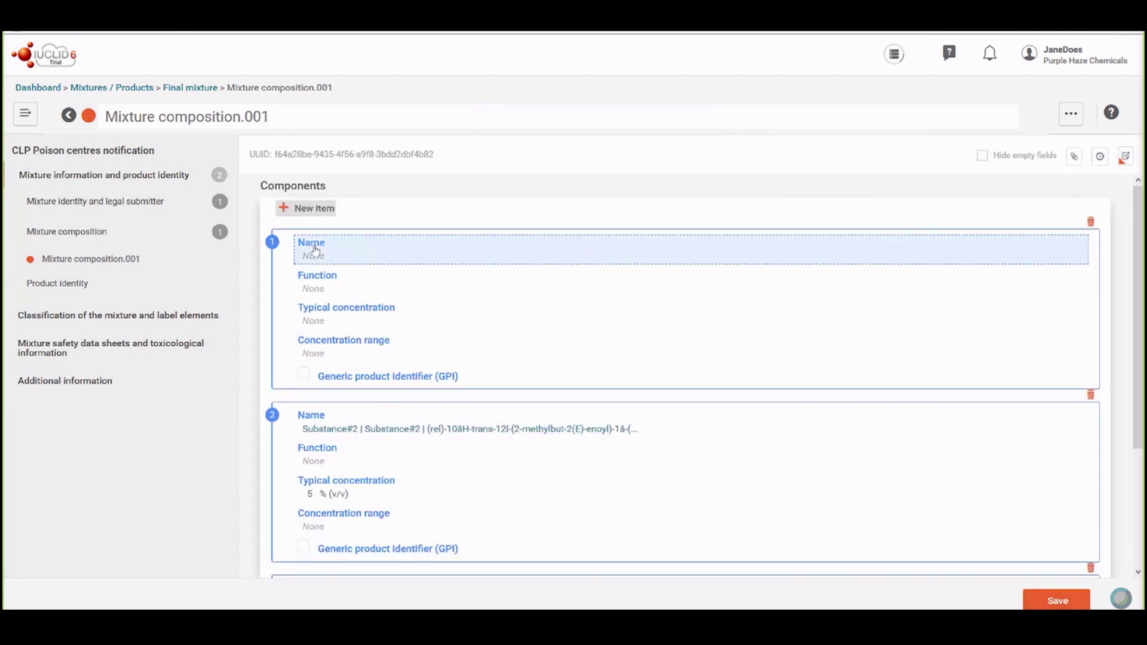
click(332, 254)
click(333, 224)
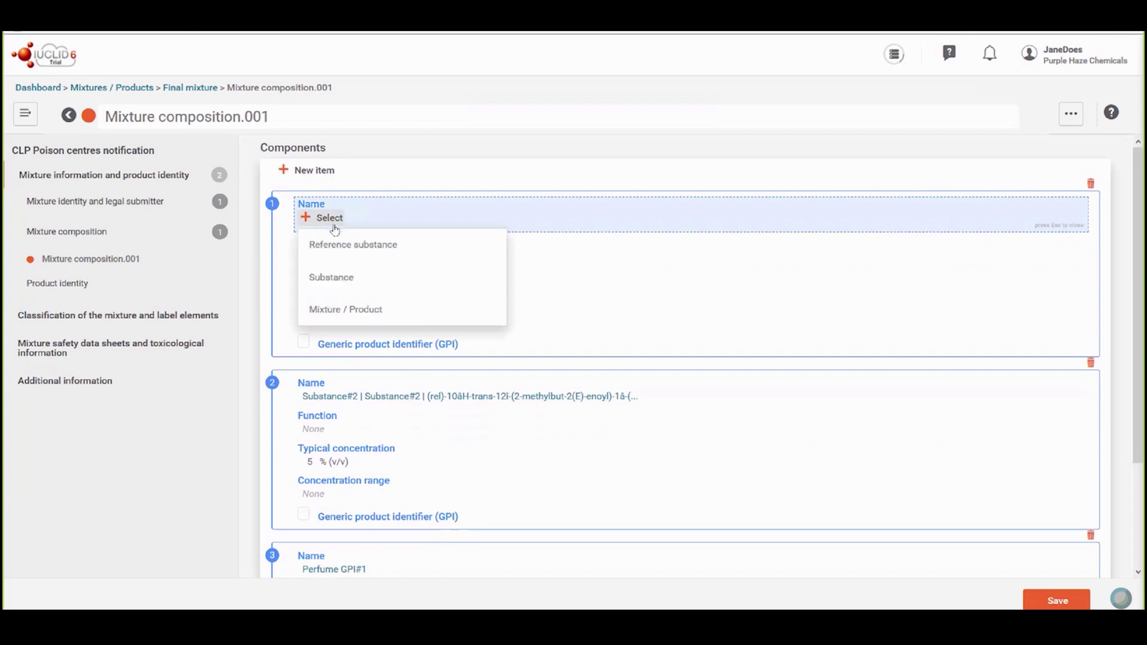
click(403, 310)
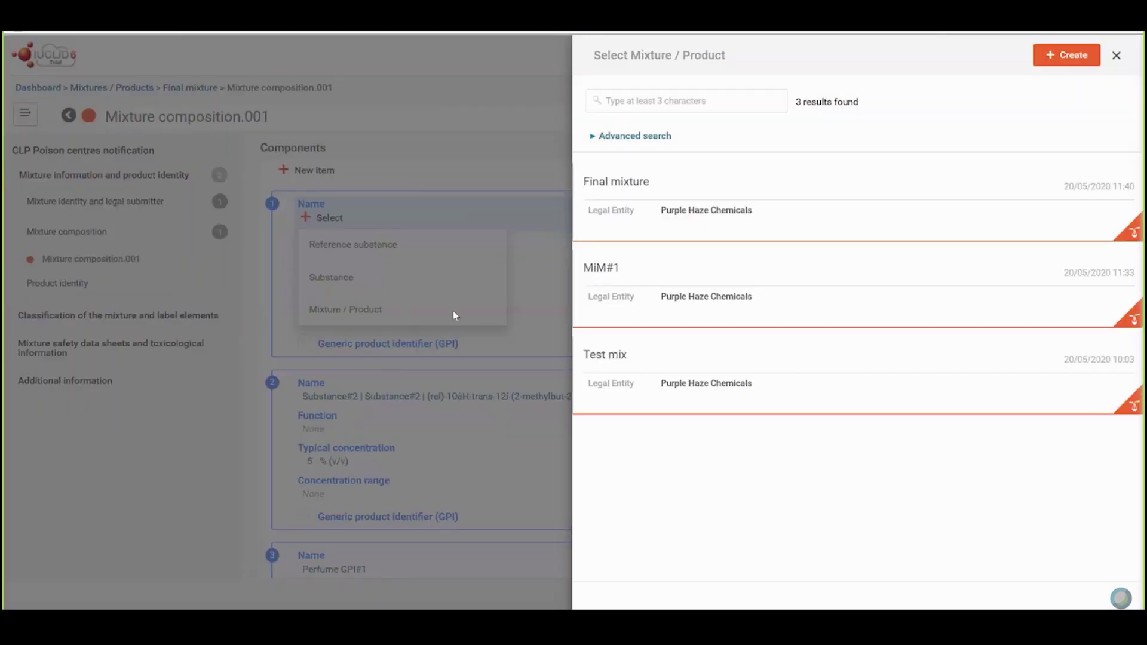
click(601, 269)
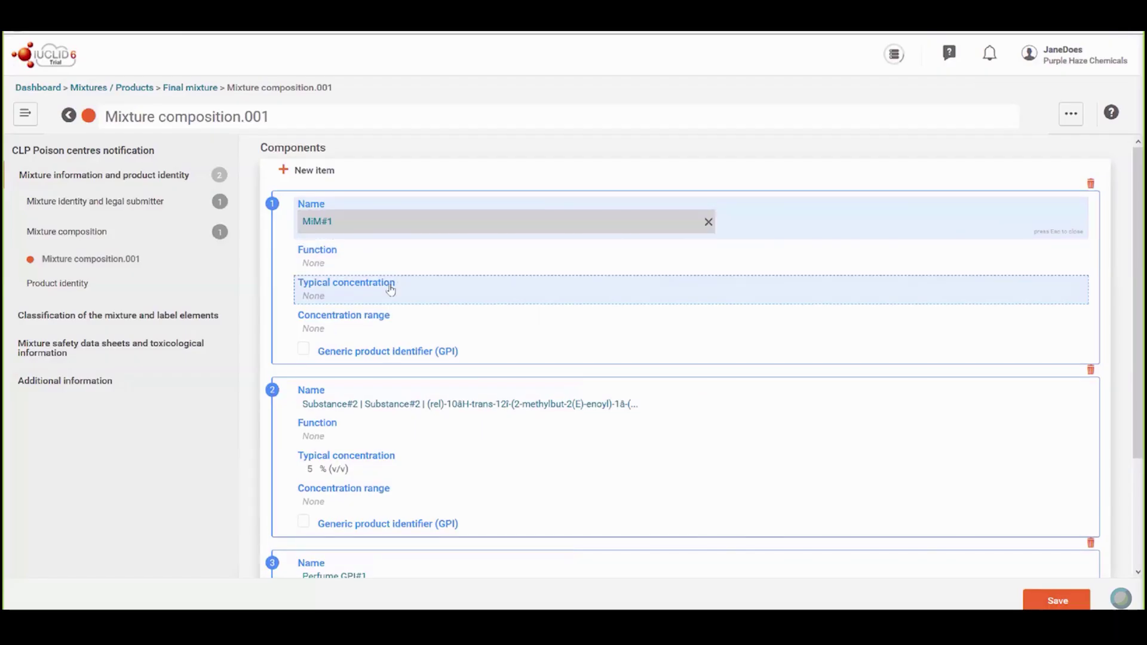
Set the concentration range of the MiM#1 component to > 89 and < 92 % (v/v), and save the composition record.
click(364, 317)
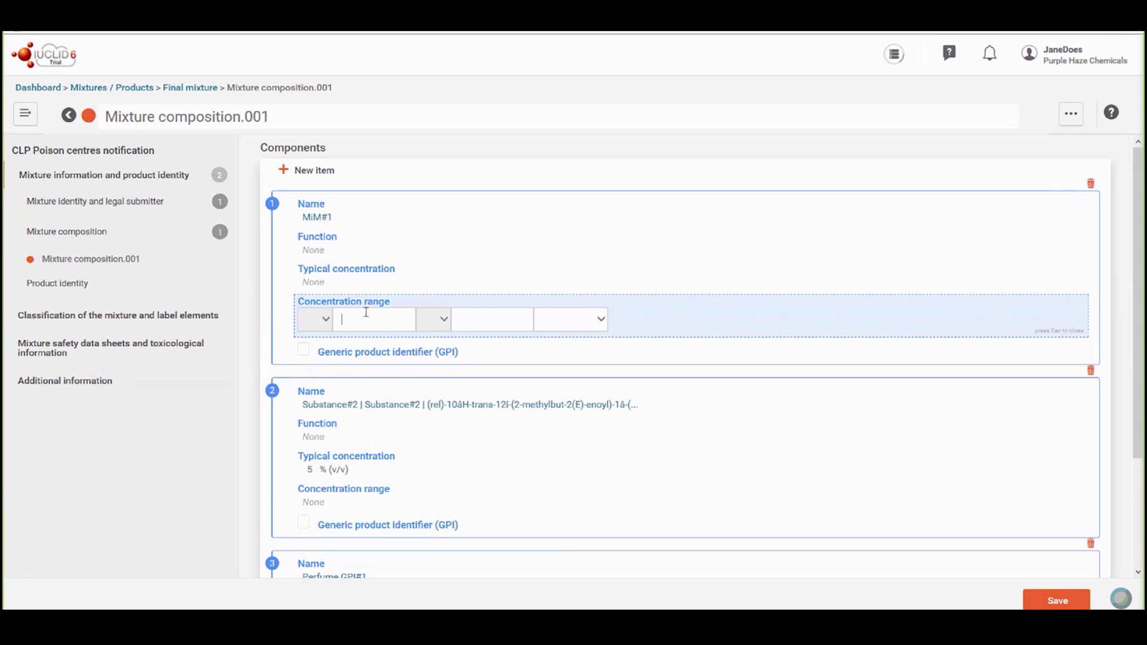
text(89)
click(497, 325)
text(92)
click(325, 319)
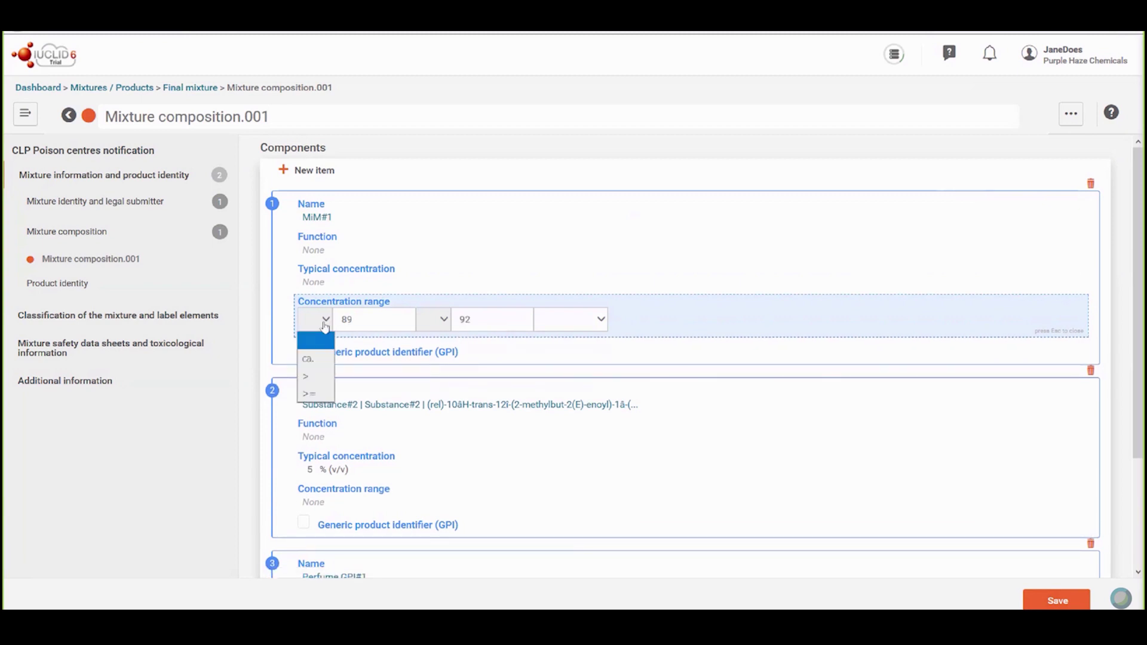
click(310, 381)
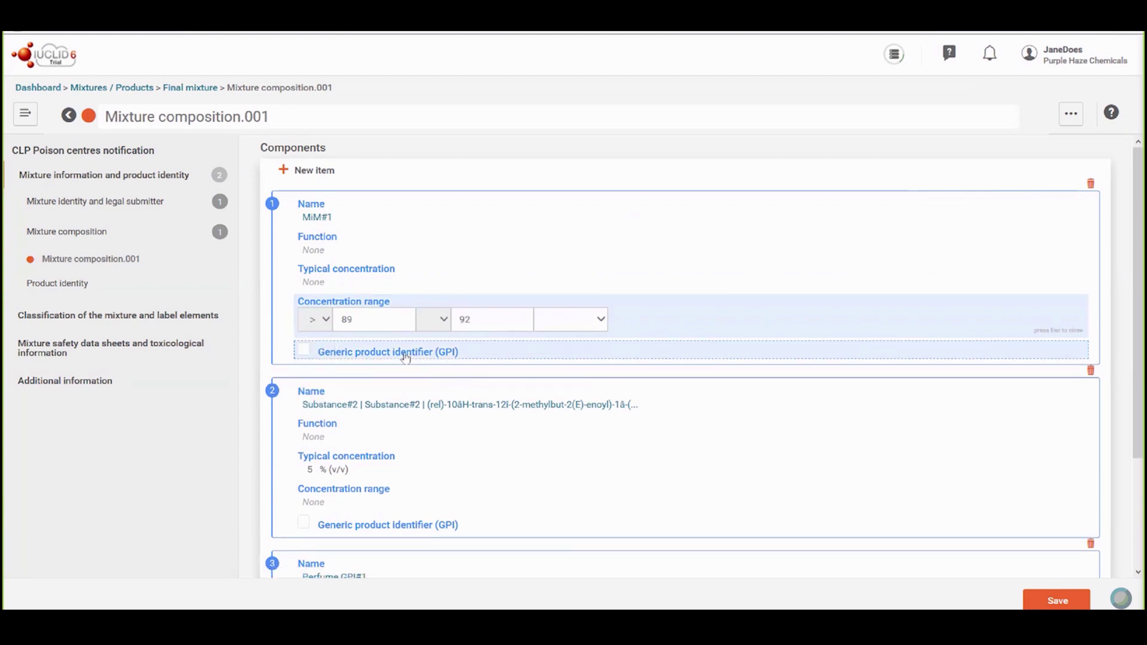
click(433, 319)
click(432, 378)
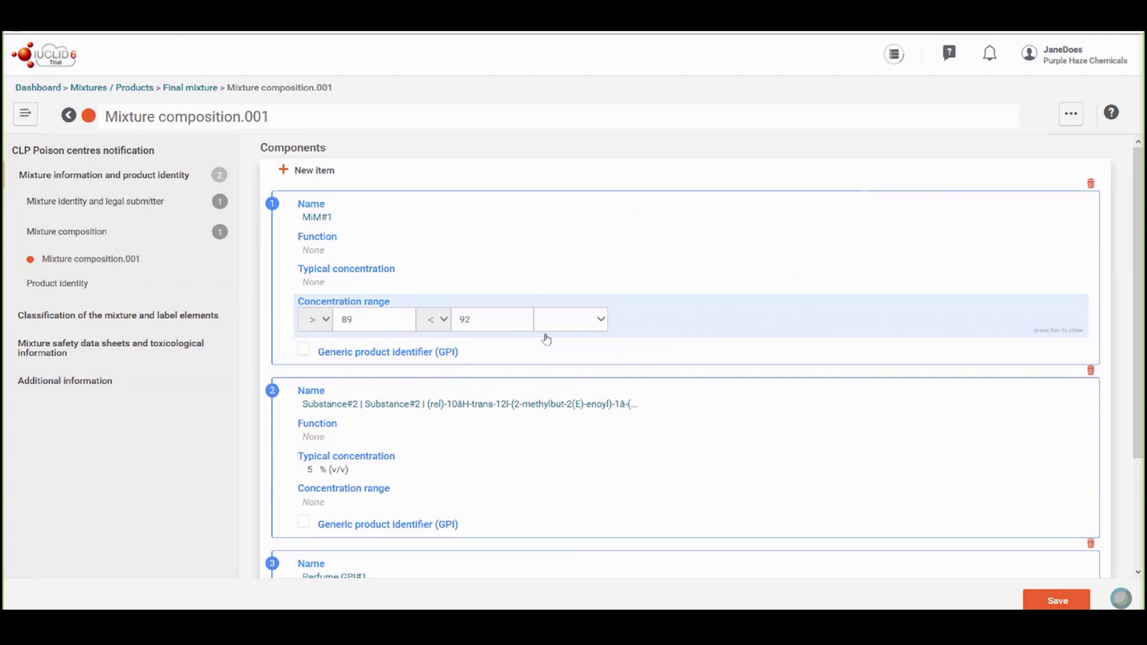
click(600, 323)
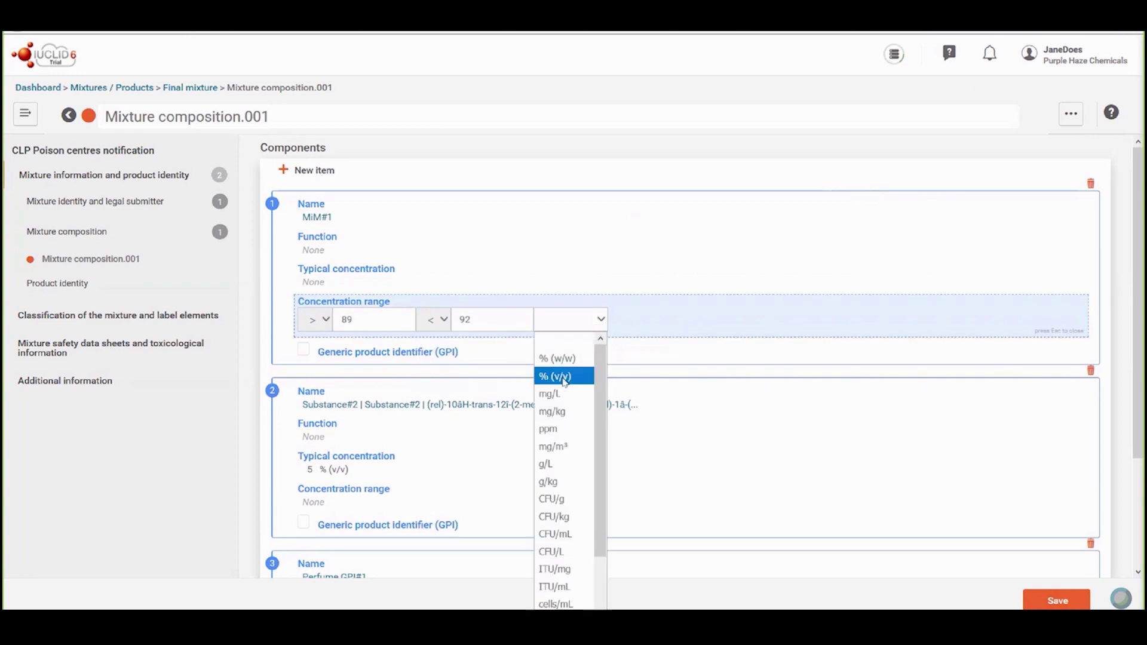
click(565, 378)
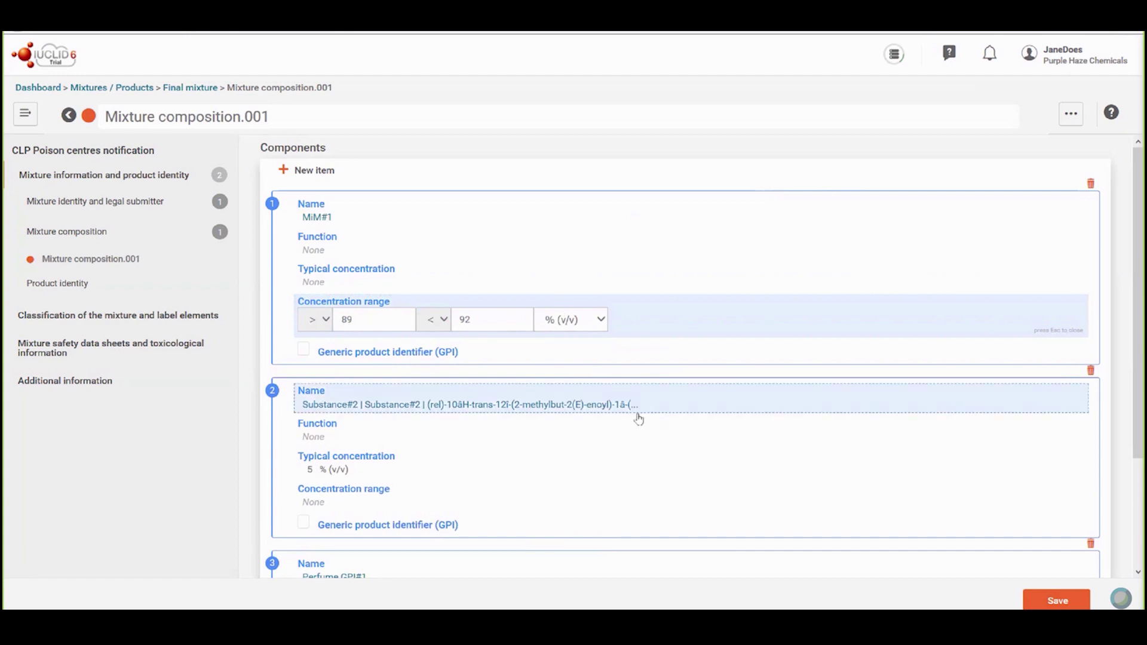
click(1062, 602)
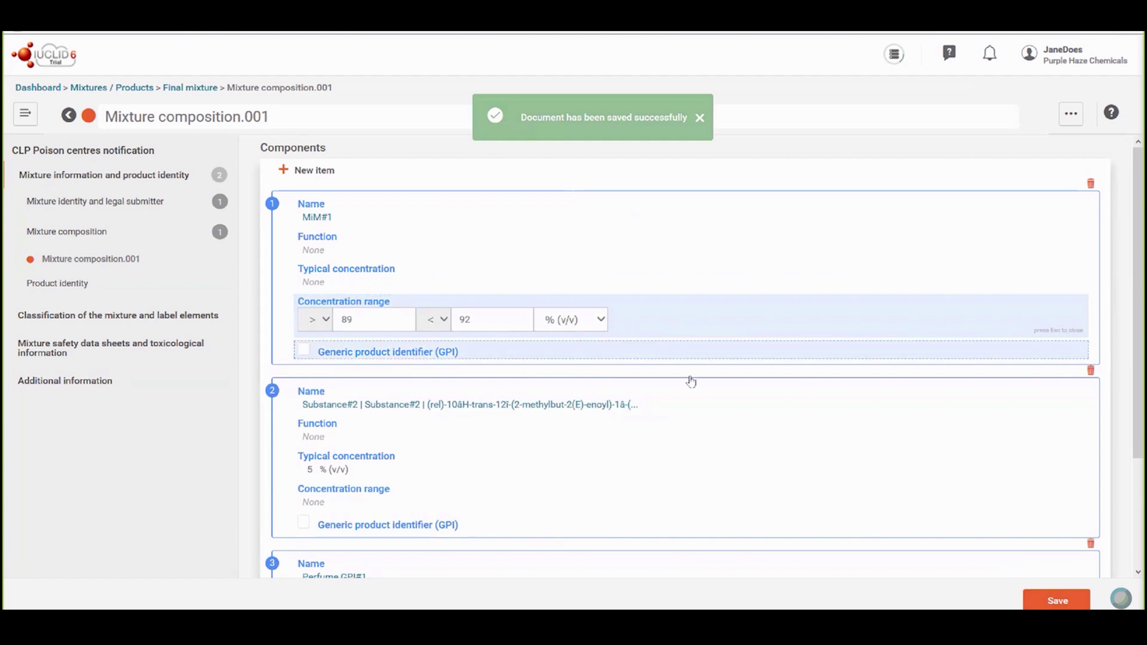
Return to the Final mixture overview and create a new Product information document under Product identity.
click(68, 117)
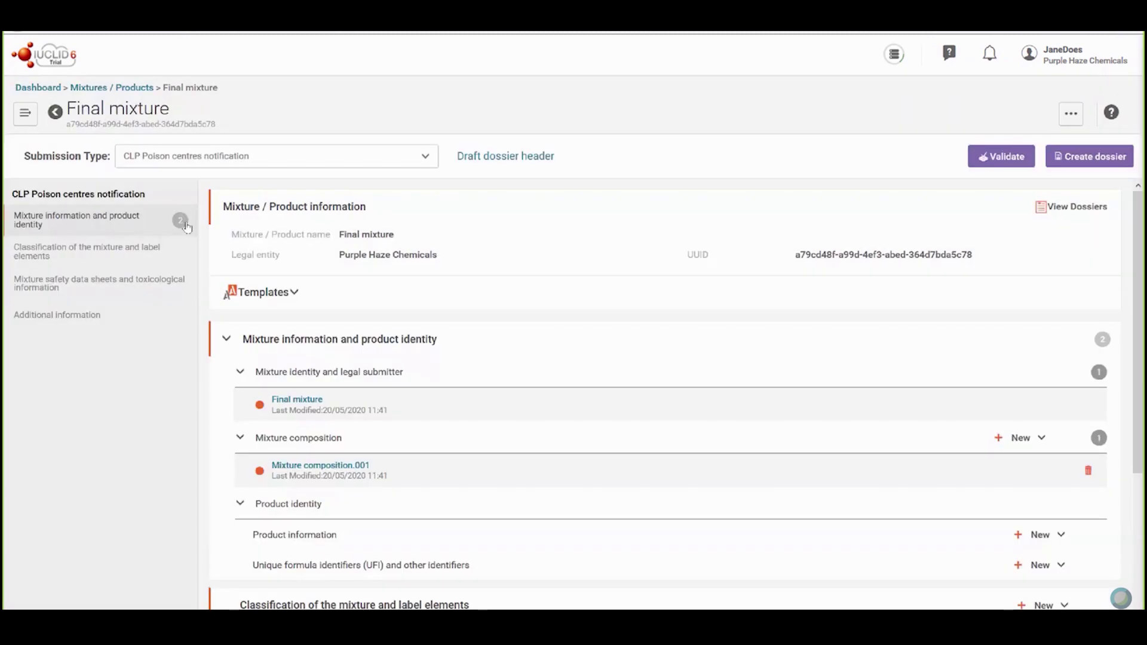
scroll(430, 381, down, 3)
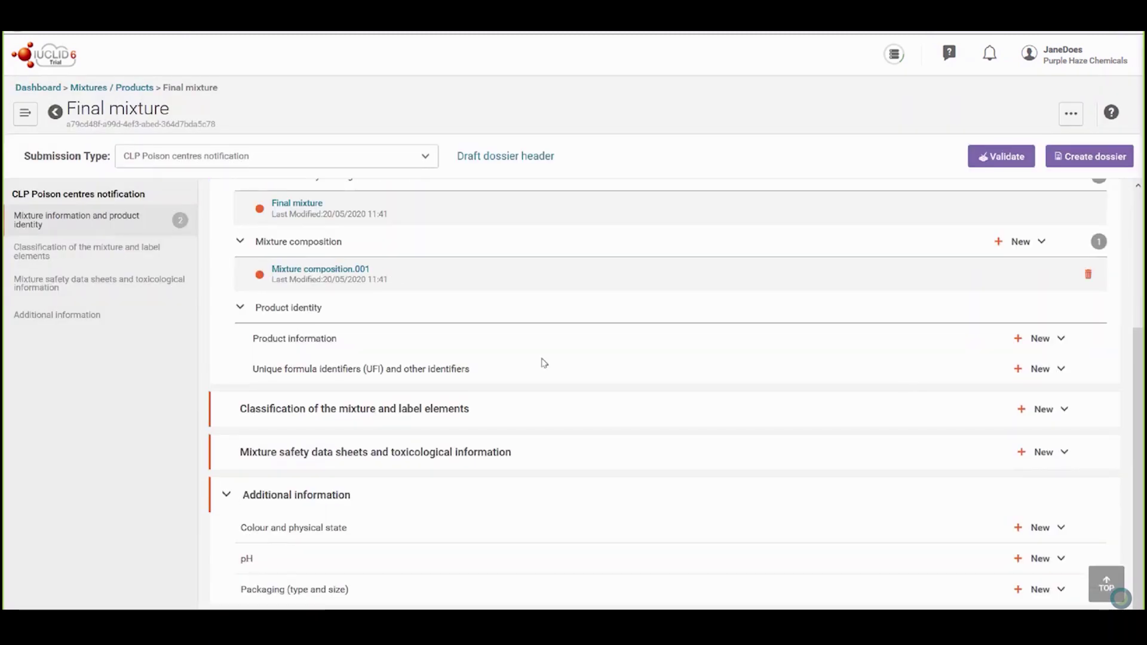
click(1036, 343)
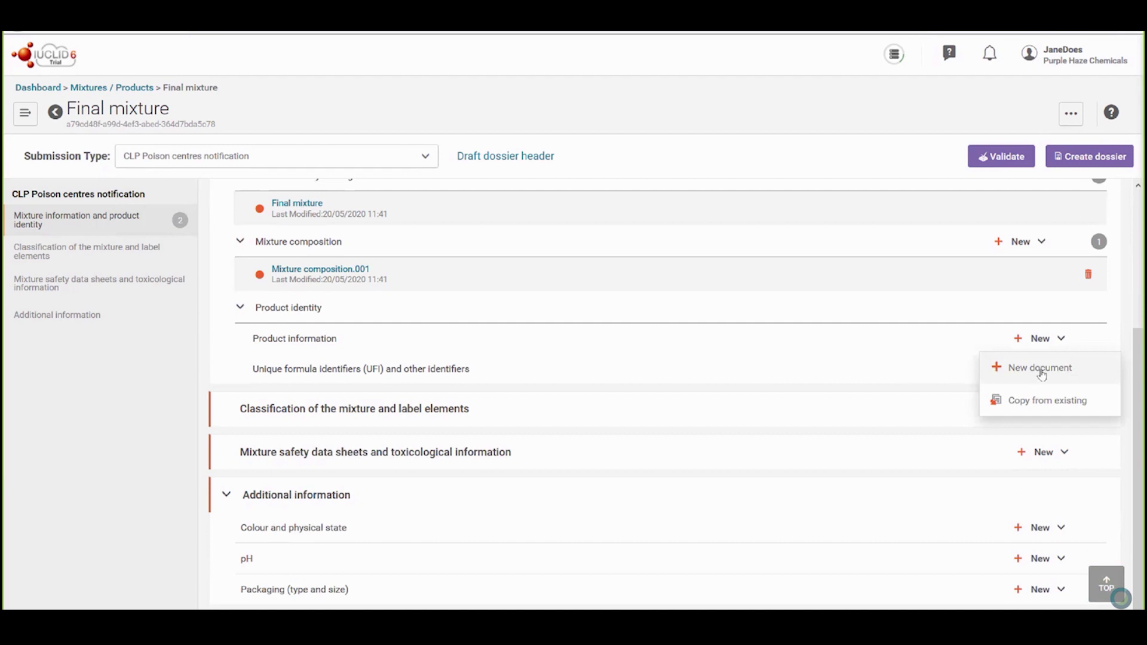
click(1040, 369)
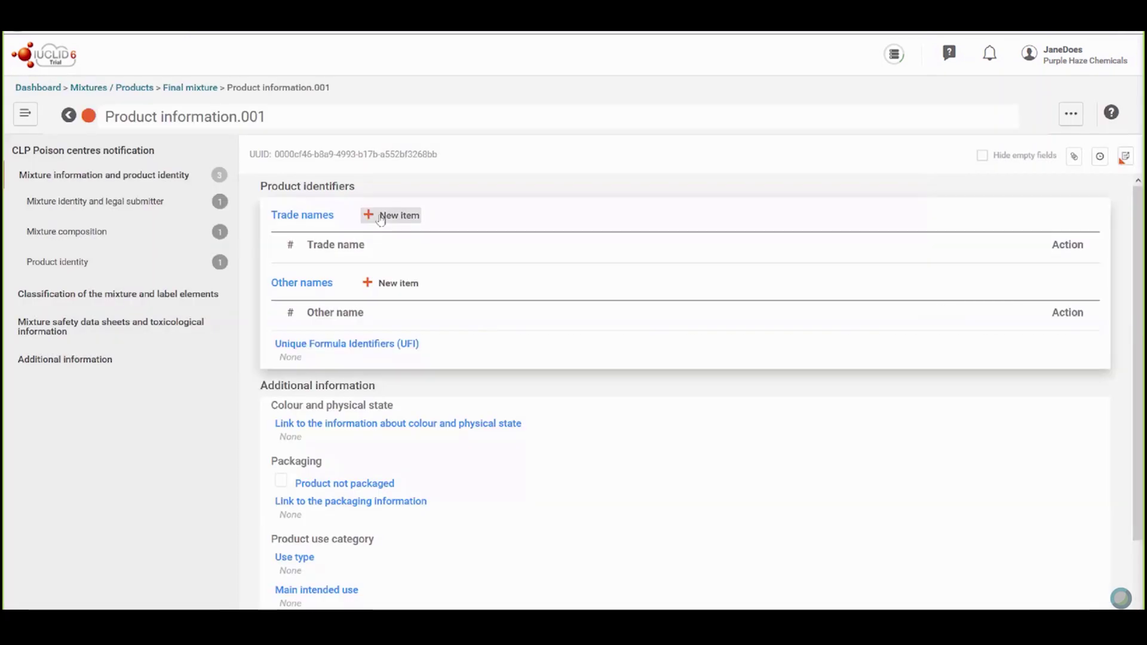
Add a trade name entry to the product identifiers and enter "Be Gone" as the trade name.
click(380, 218)
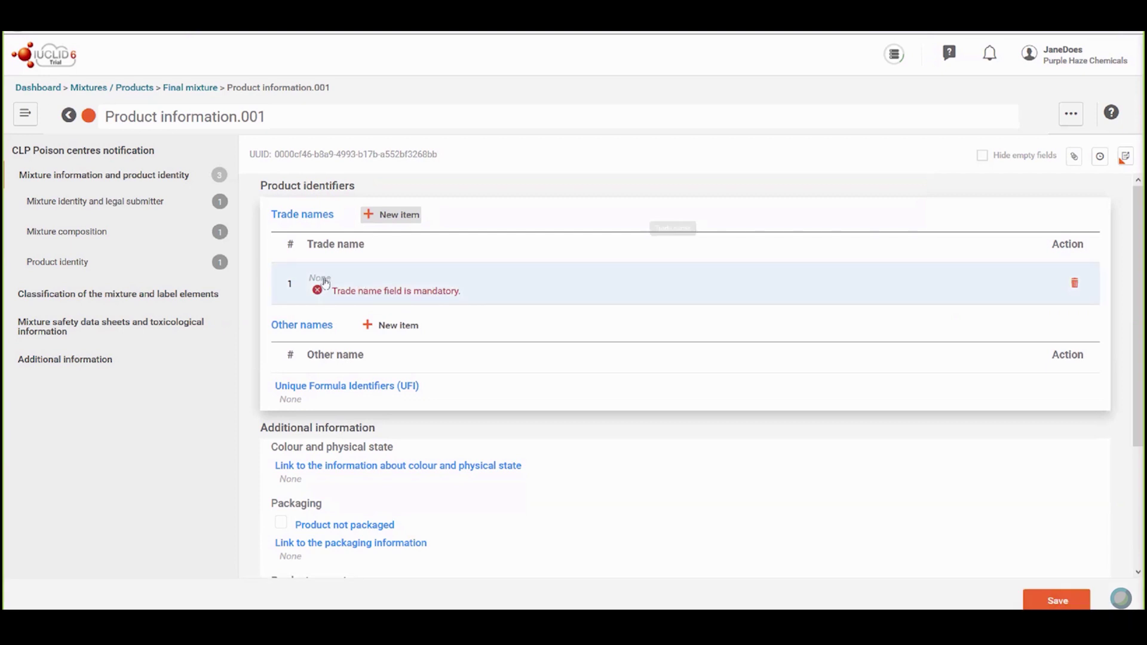
click(325, 282)
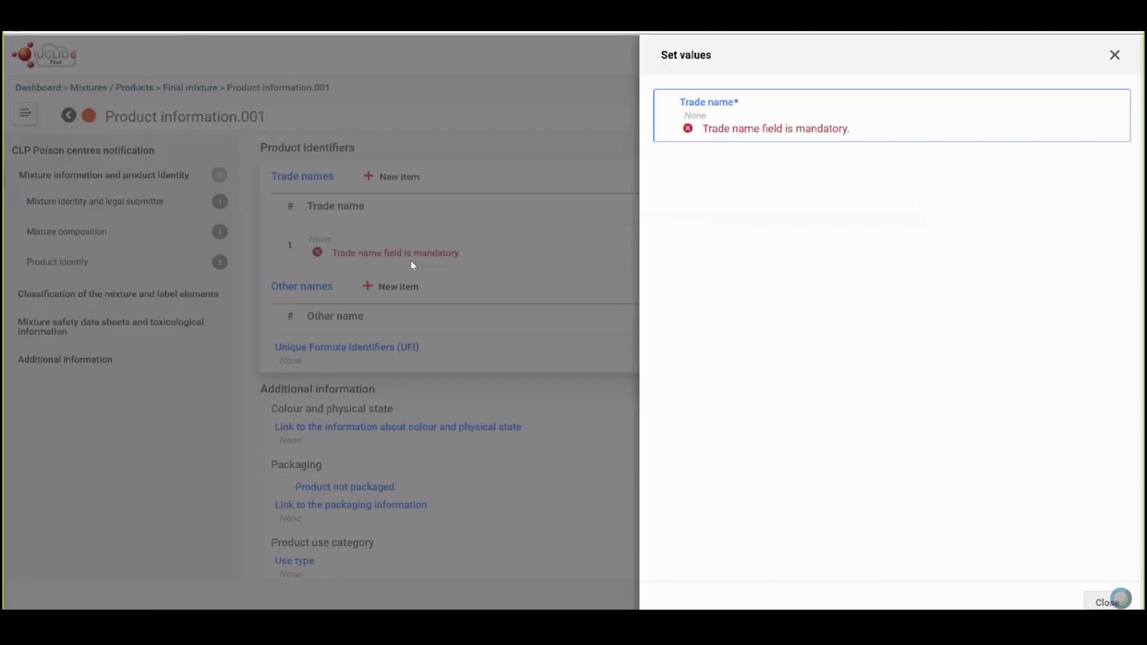
click(713, 124)
text(Be)
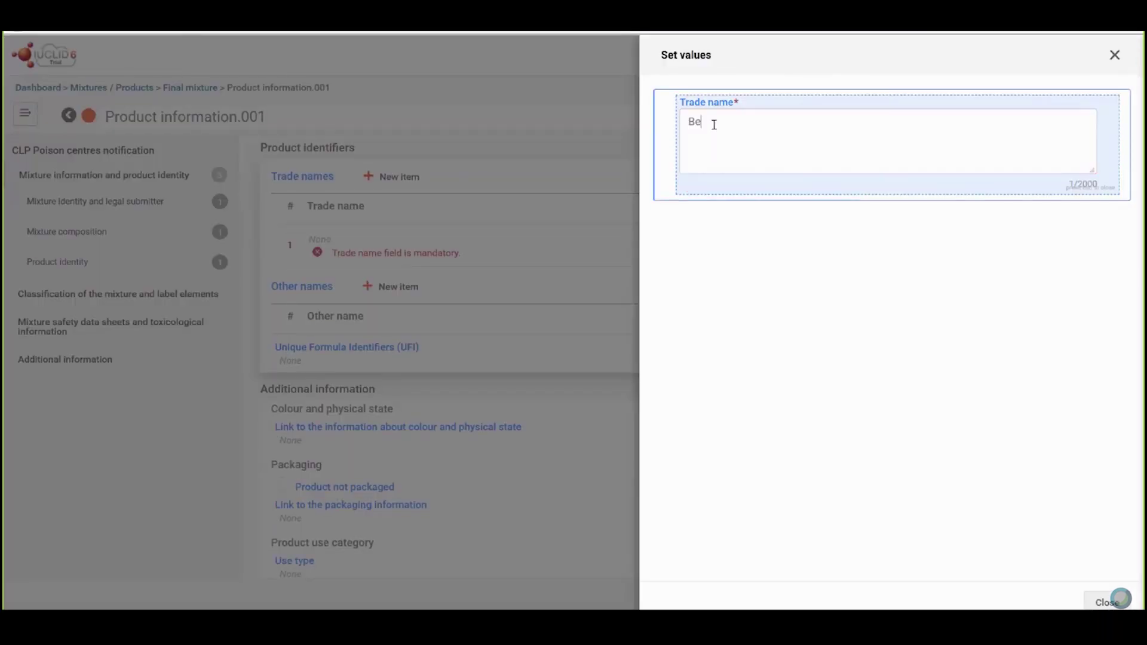
text( Gone)
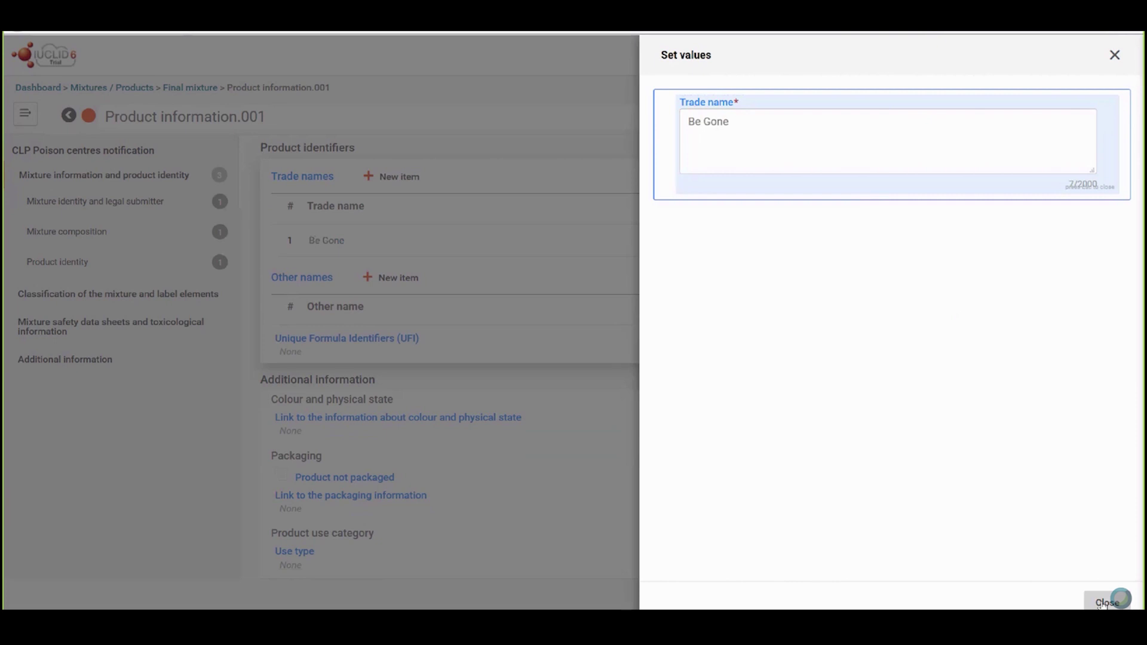
Create a new Identifiers document for the Unique Formula Identifiers (UFI) and add a regulatory programme identifier entry to it.
click(1105, 603)
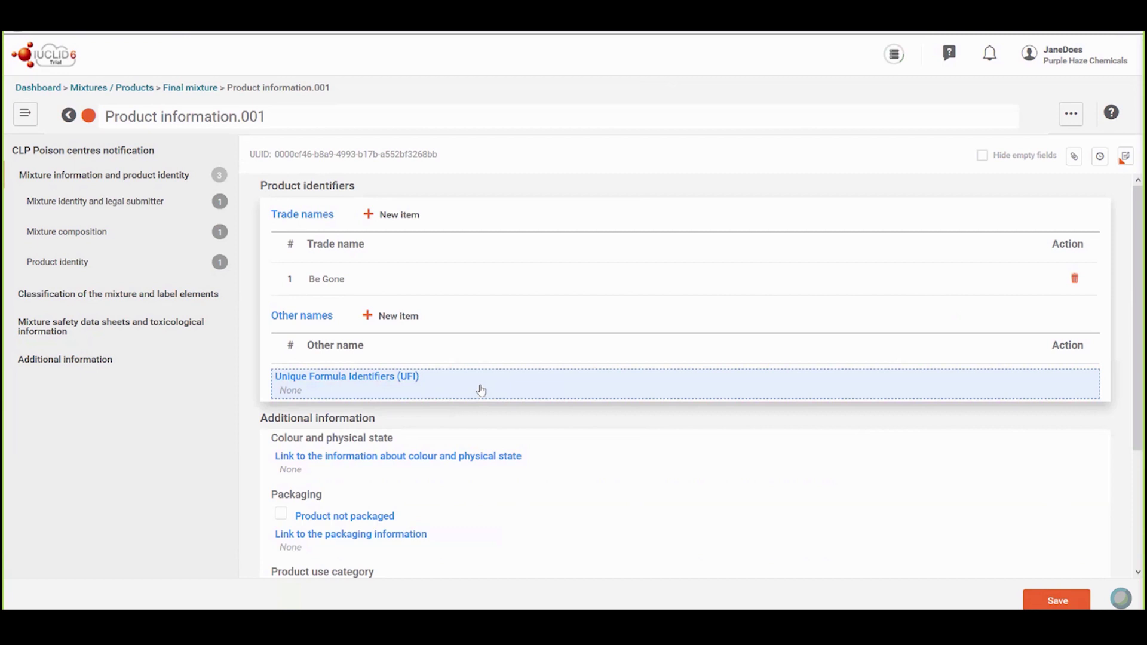
click(386, 379)
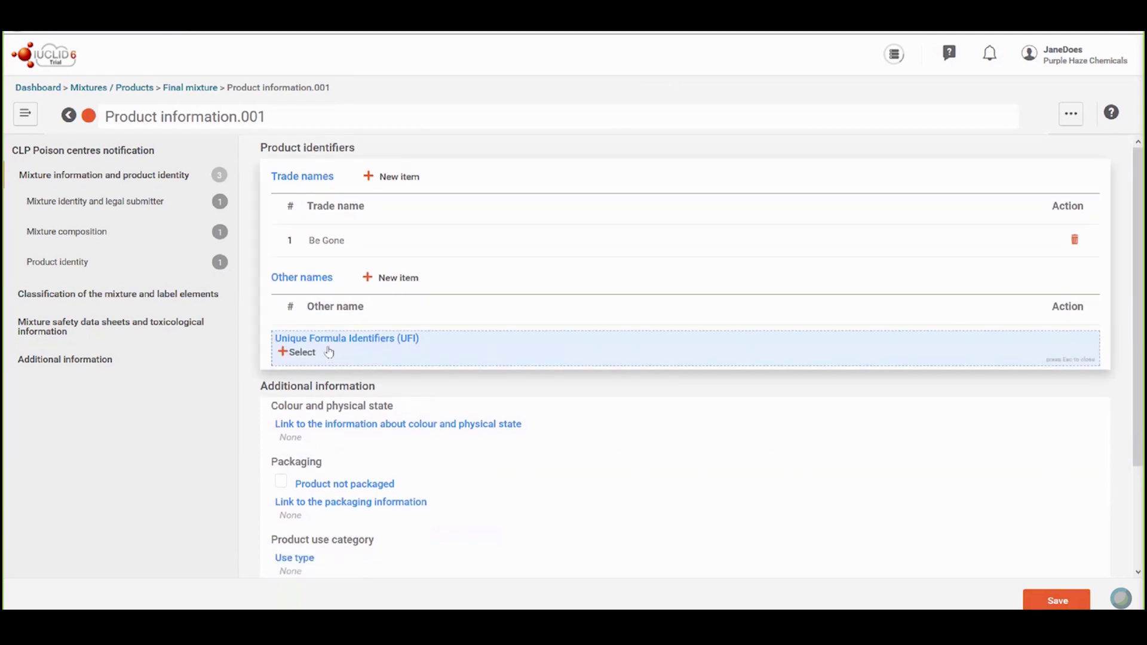
click(304, 351)
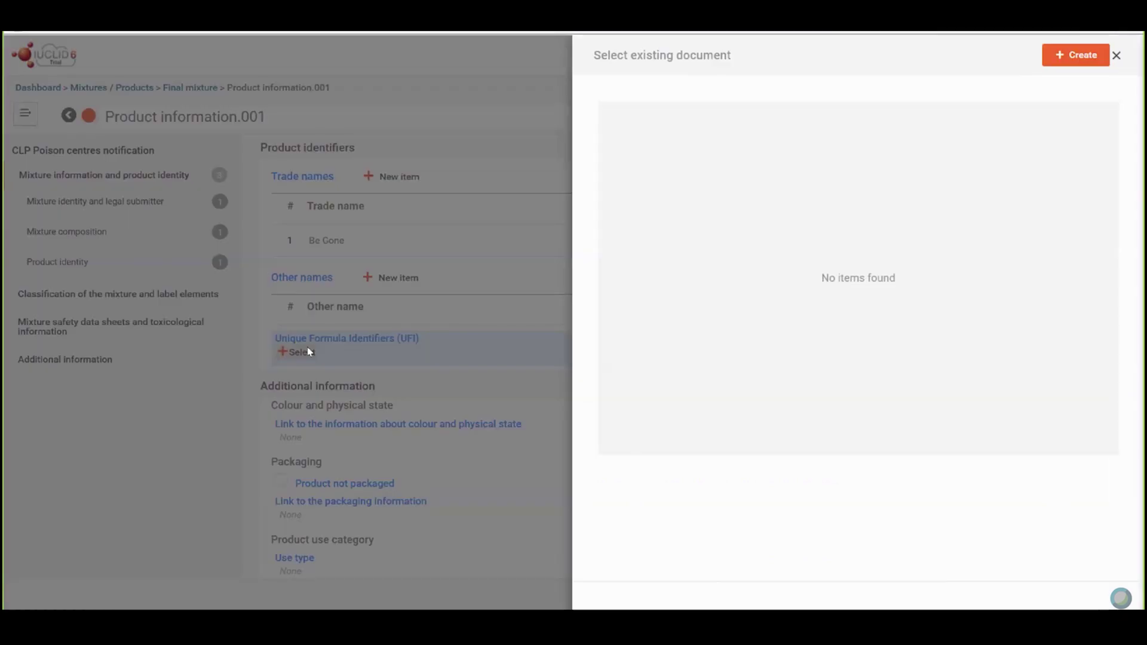
click(1068, 58)
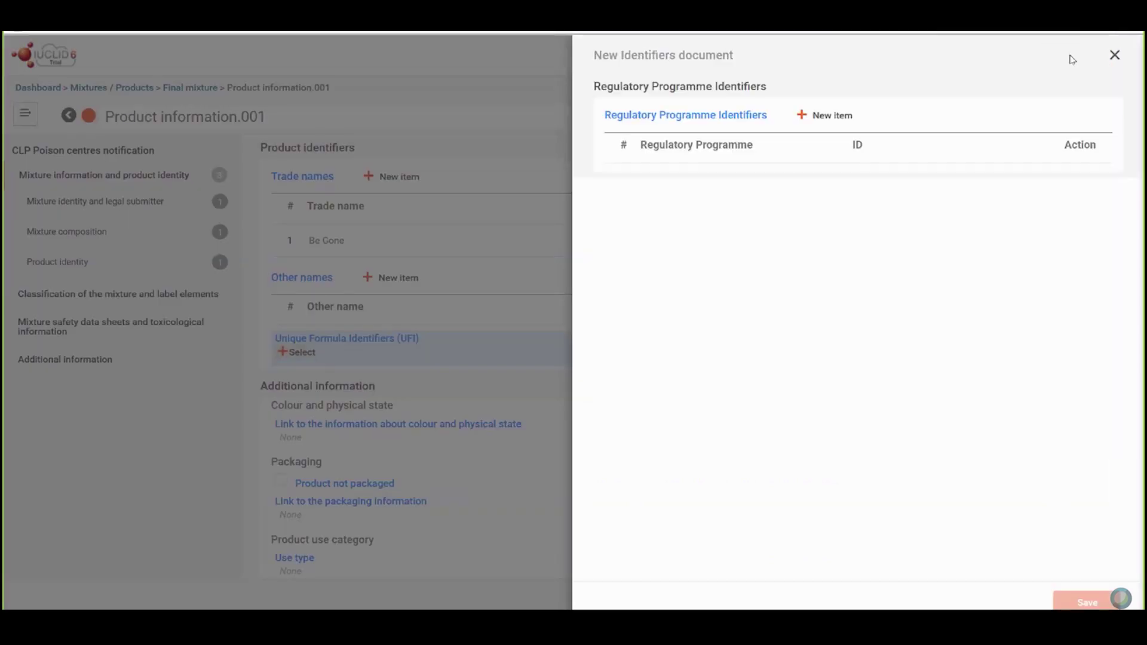
click(814, 118)
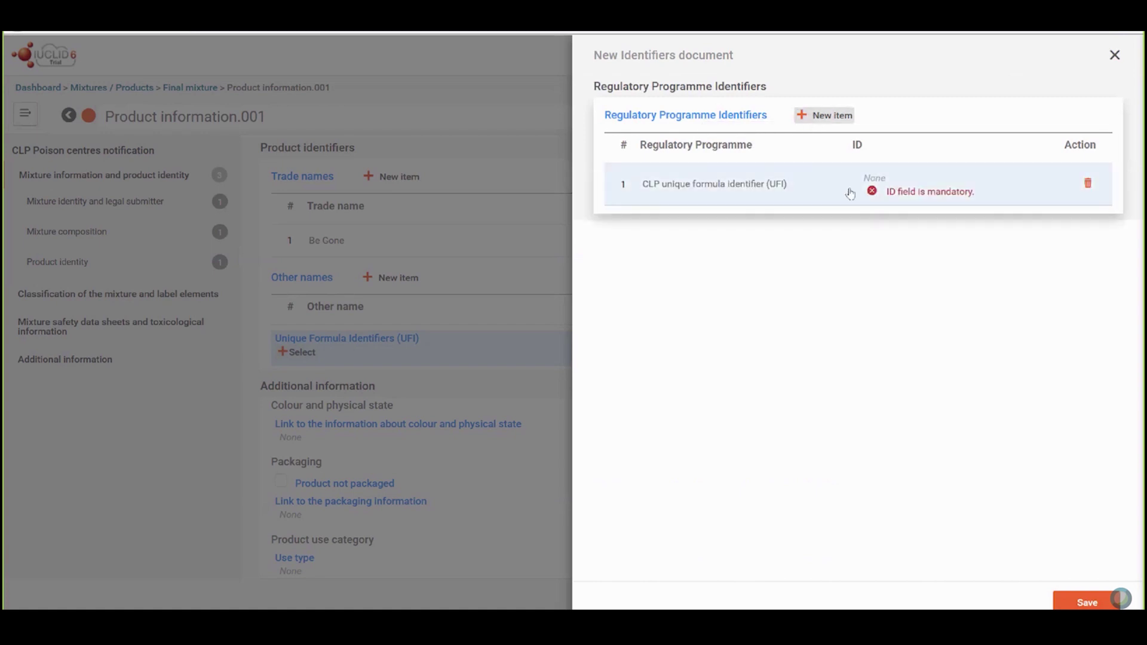
Set the ID of the CLP unique formula identifier entry to C500-C029-F00U-DFXH and save the Identifiers document.
click(902, 194)
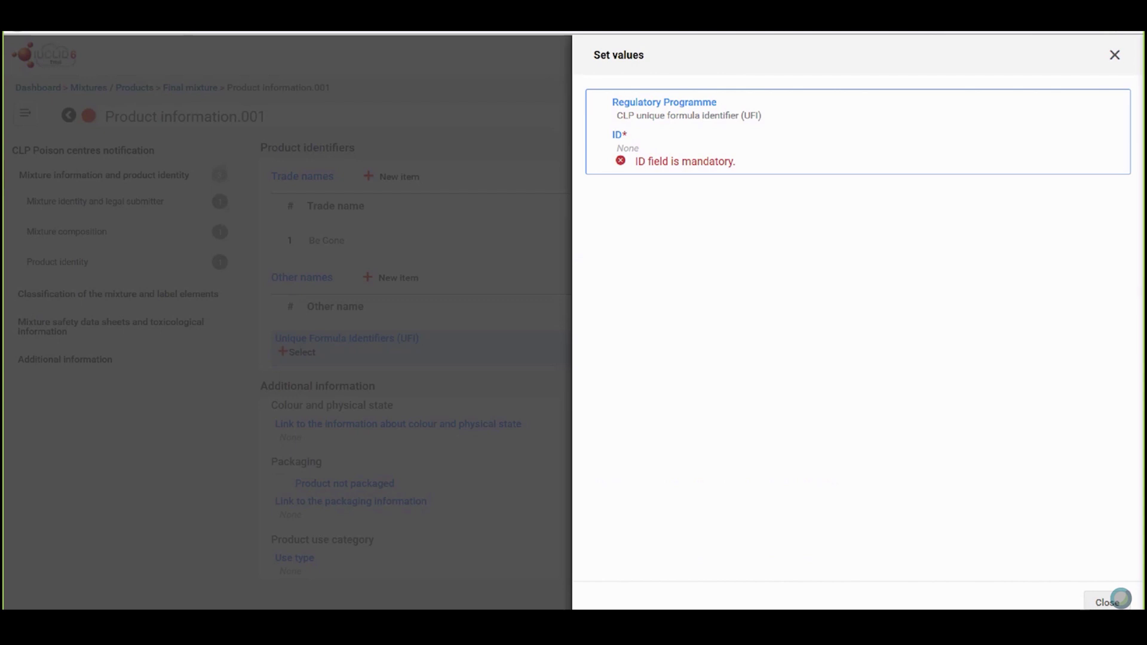
click(651, 149)
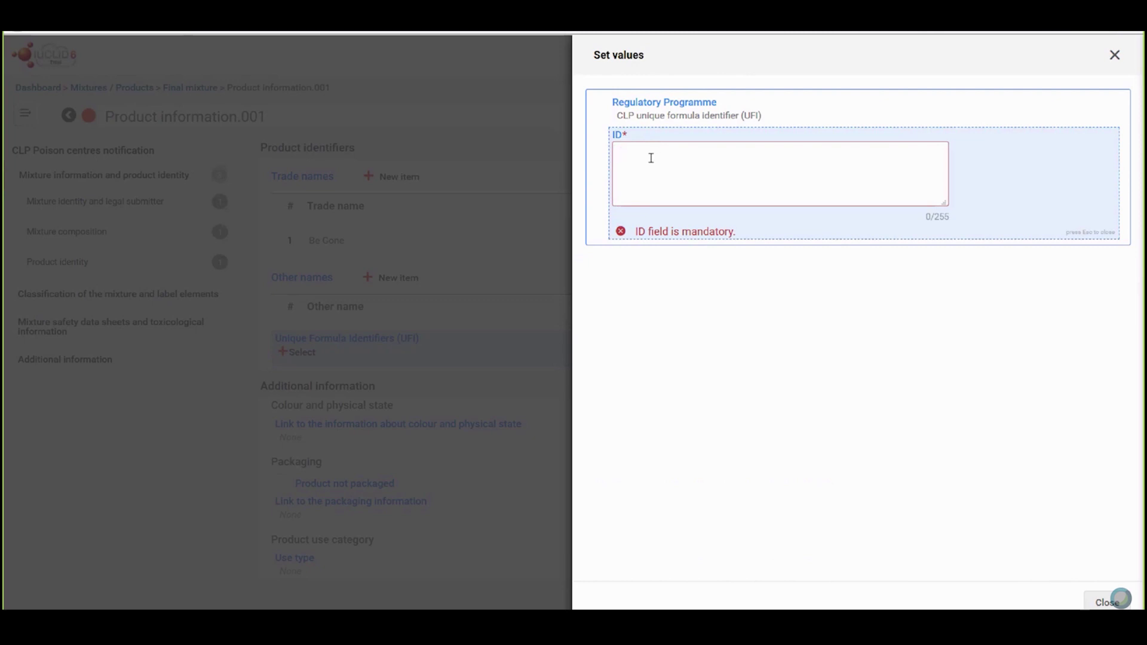
text(C500-C029-F00U-DFXH)
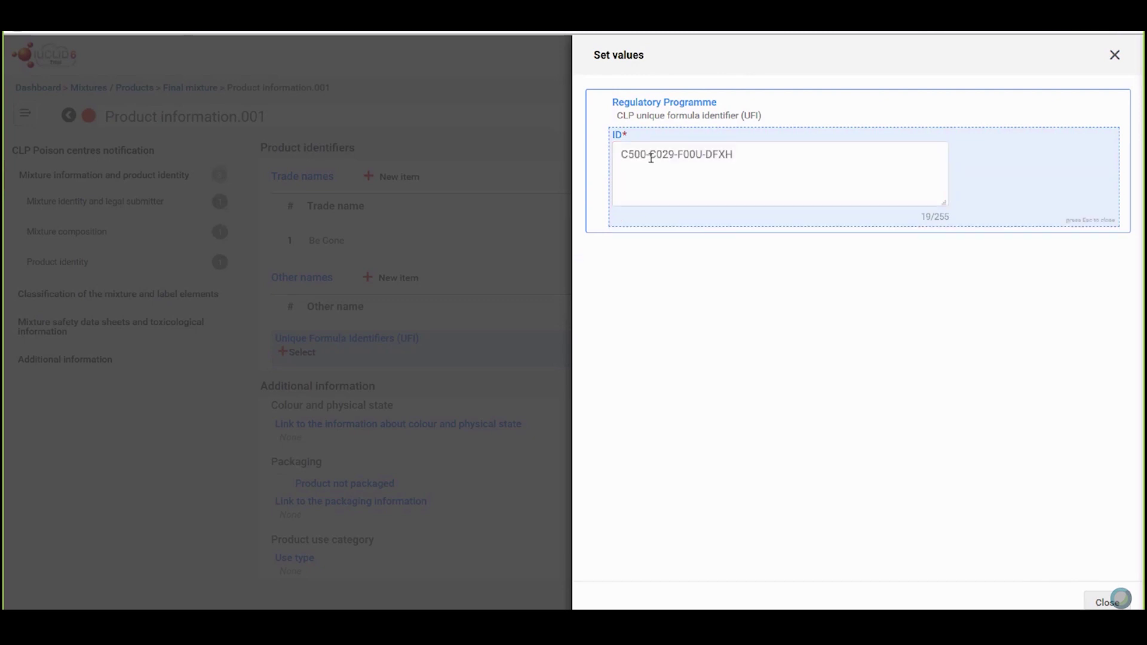
click(1106, 602)
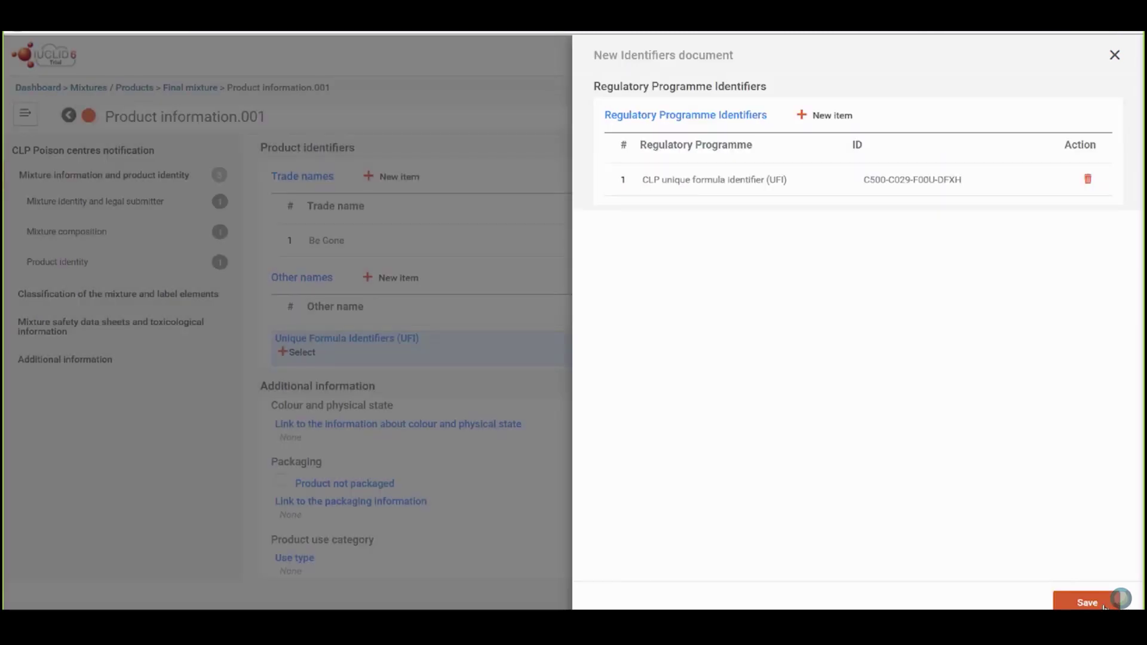
click(1104, 606)
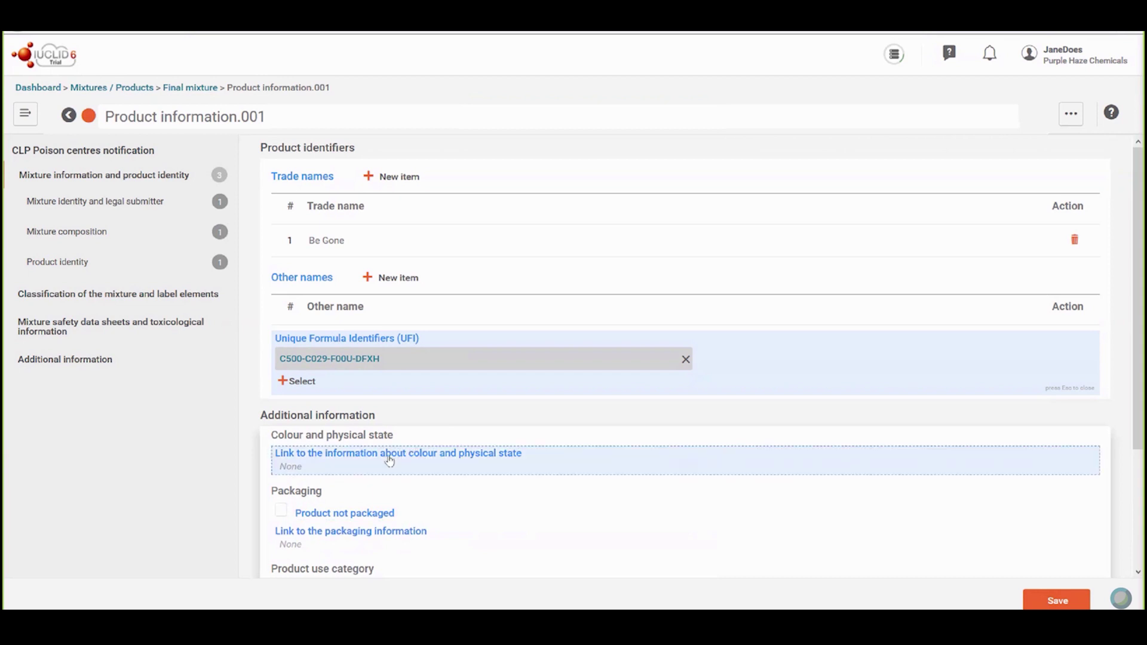
Create a linked General information document for colour and physical state, with liquid as the physical state at 20°C and 1013 hPa.
click(389, 460)
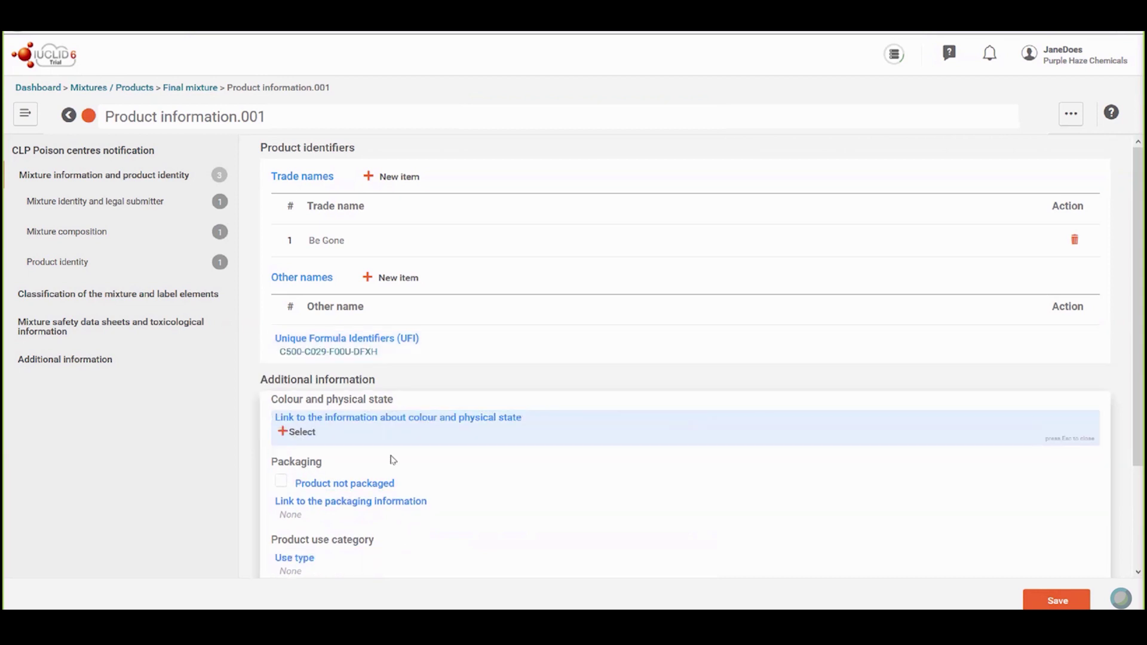
click(296, 432)
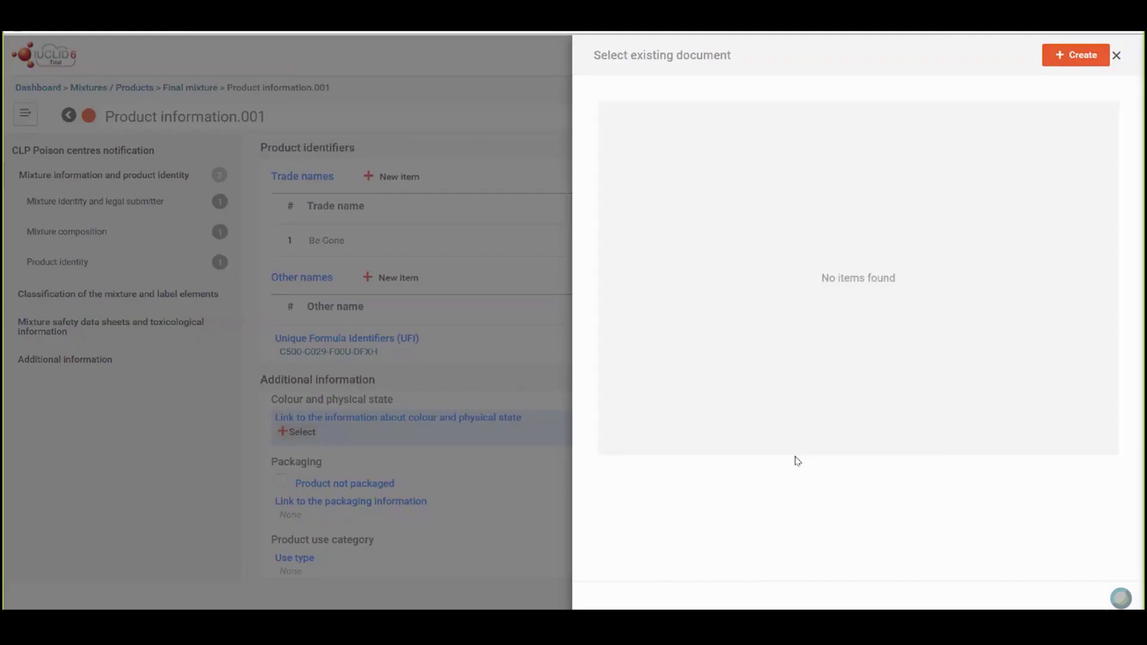
click(1060, 62)
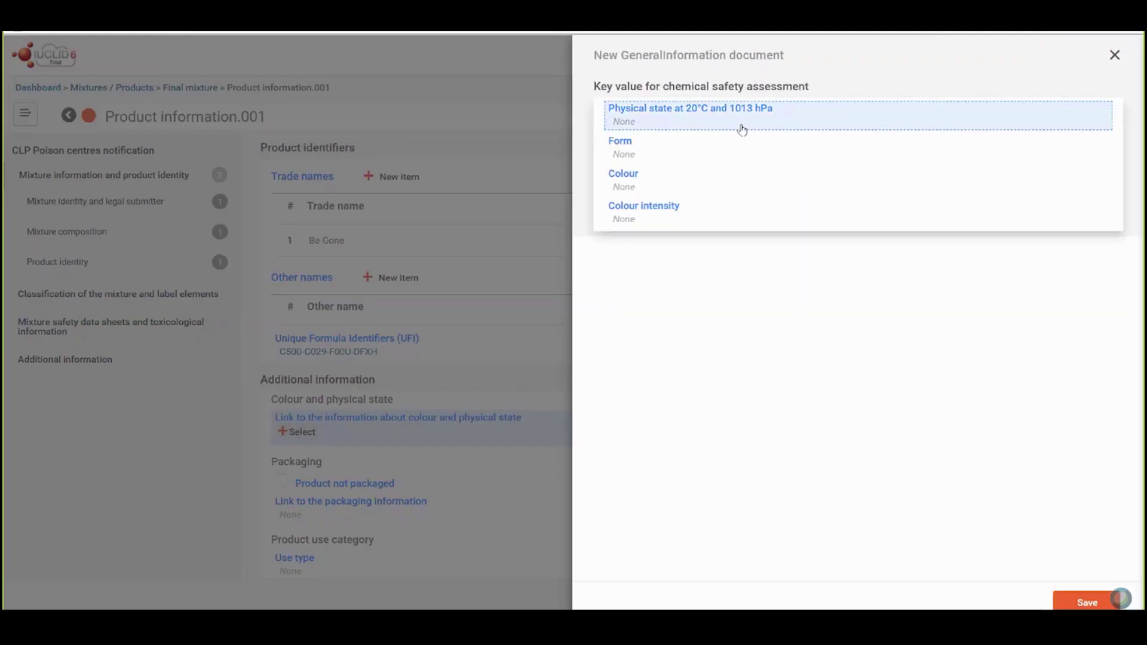
click(725, 119)
click(720, 127)
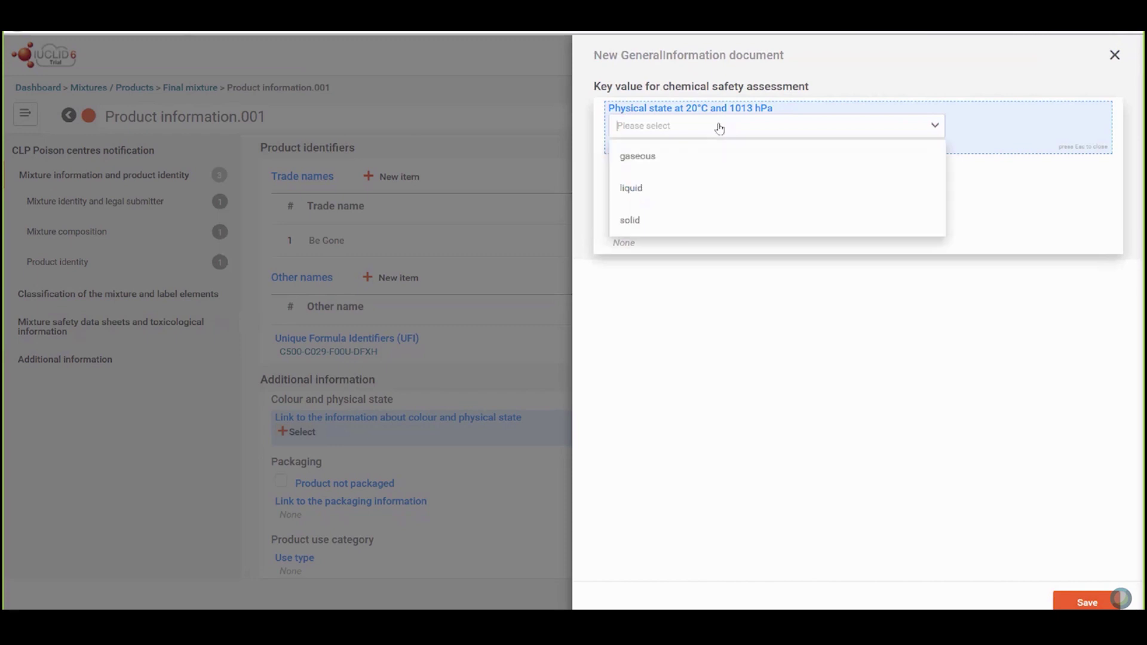
click(673, 191)
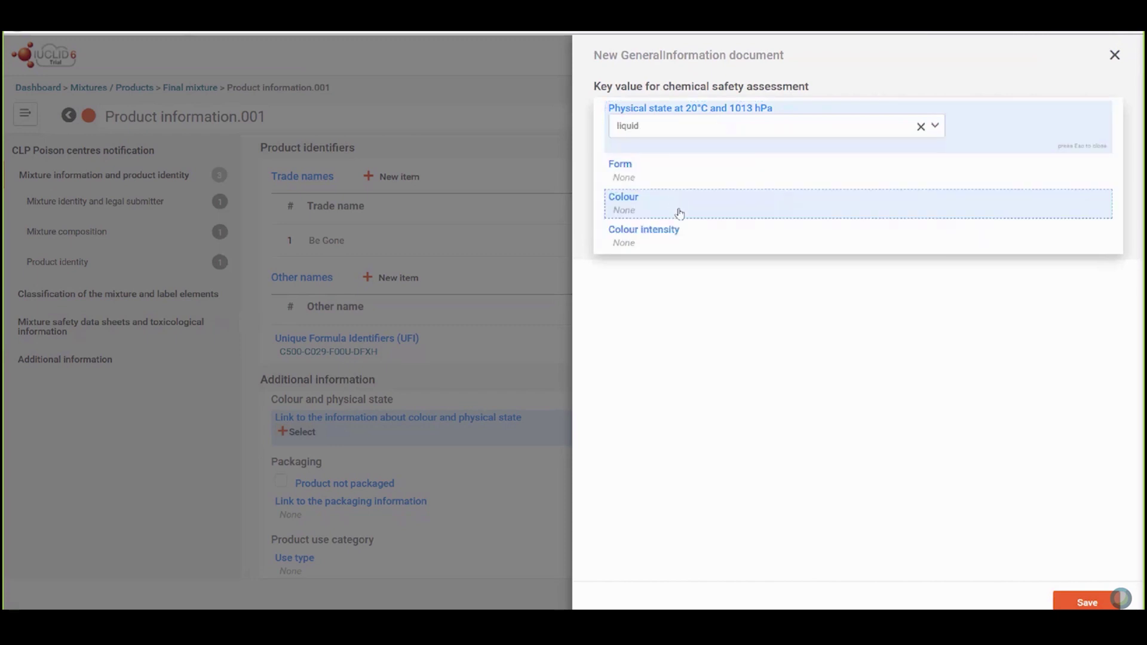
Set the colour to yellow and the colour intensity to transparent, and save the General information document.
click(678, 209)
click(679, 193)
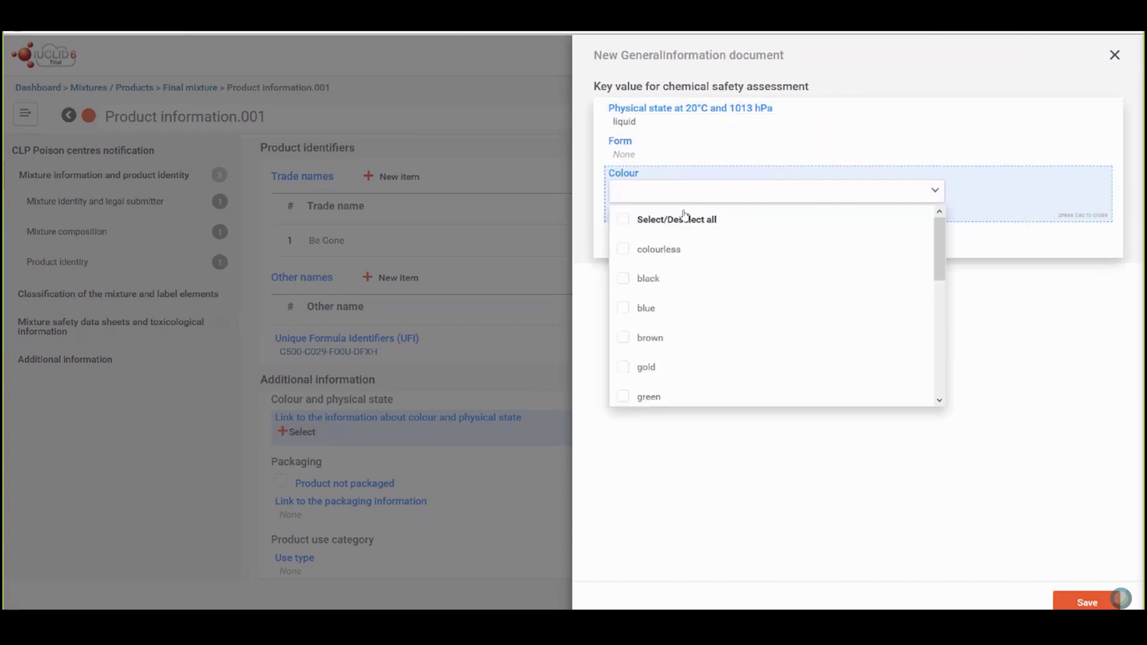
text(ye)
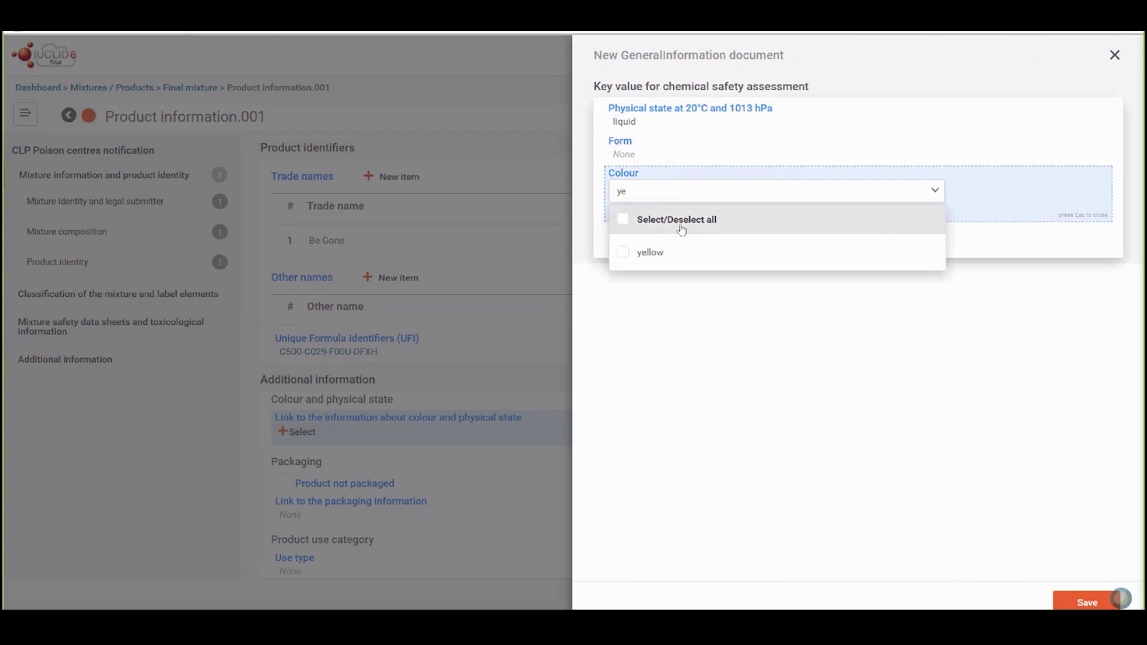
click(671, 251)
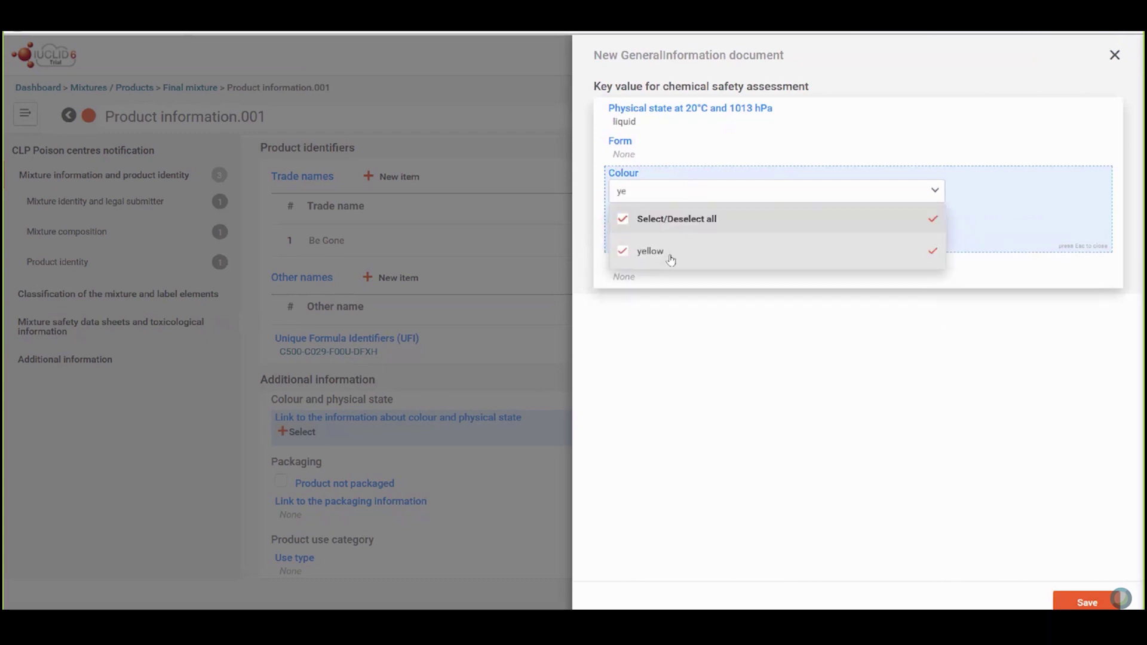
click(859, 169)
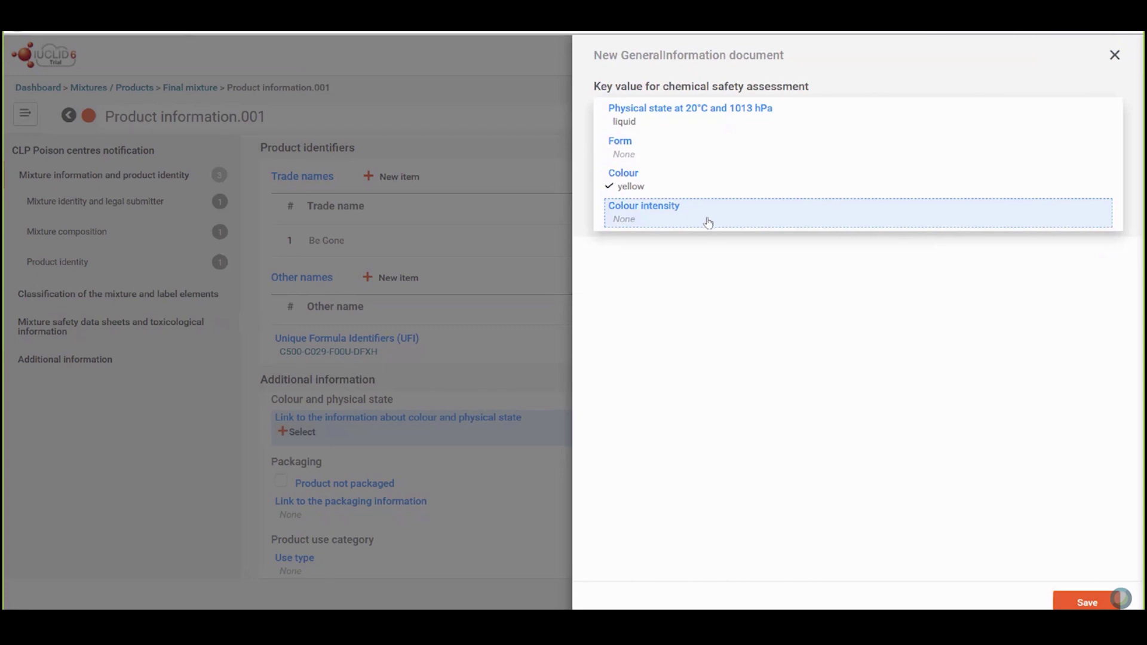
click(646, 213)
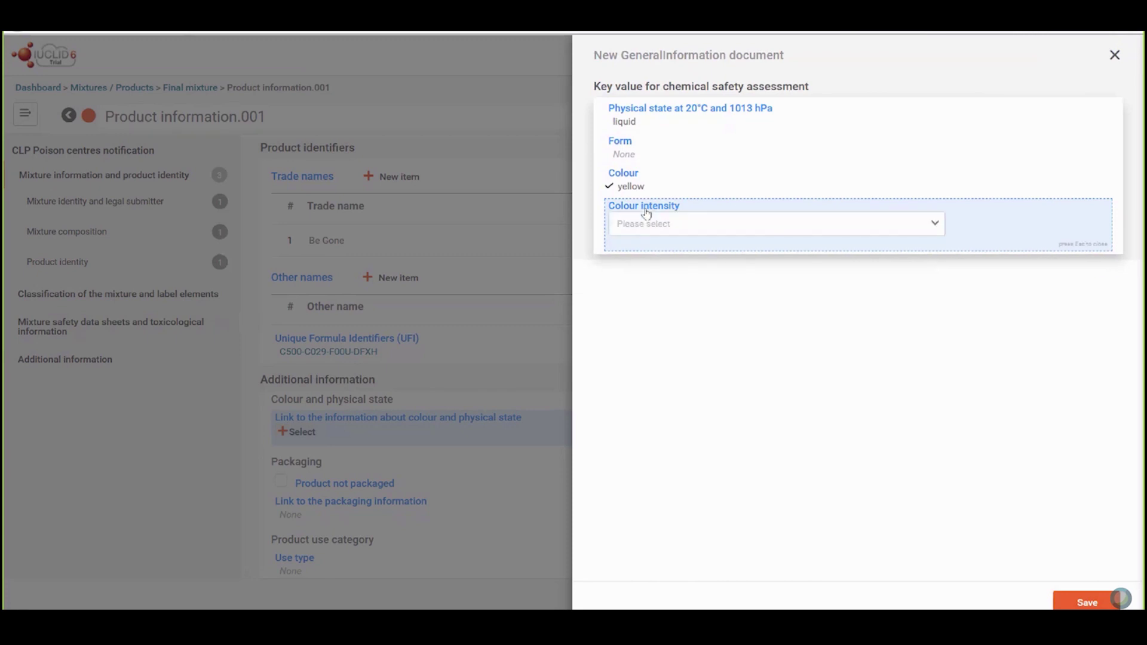
click(647, 224)
click(641, 256)
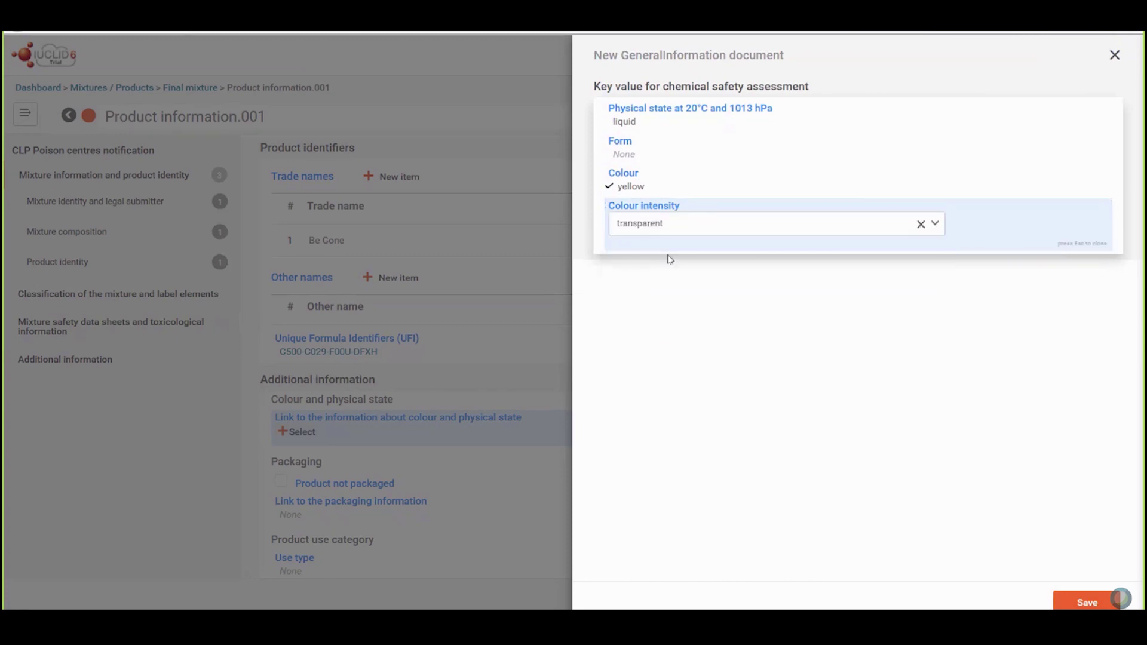
click(1083, 604)
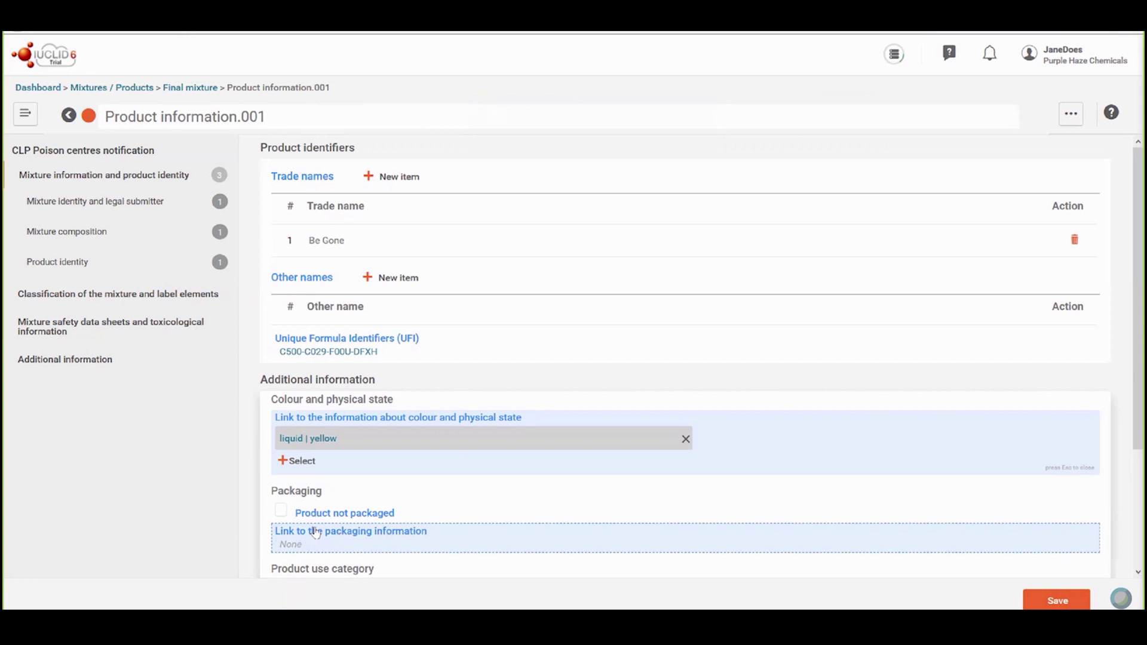
Create a linked Packaging document for the product and set its container type to bottle.
click(398, 537)
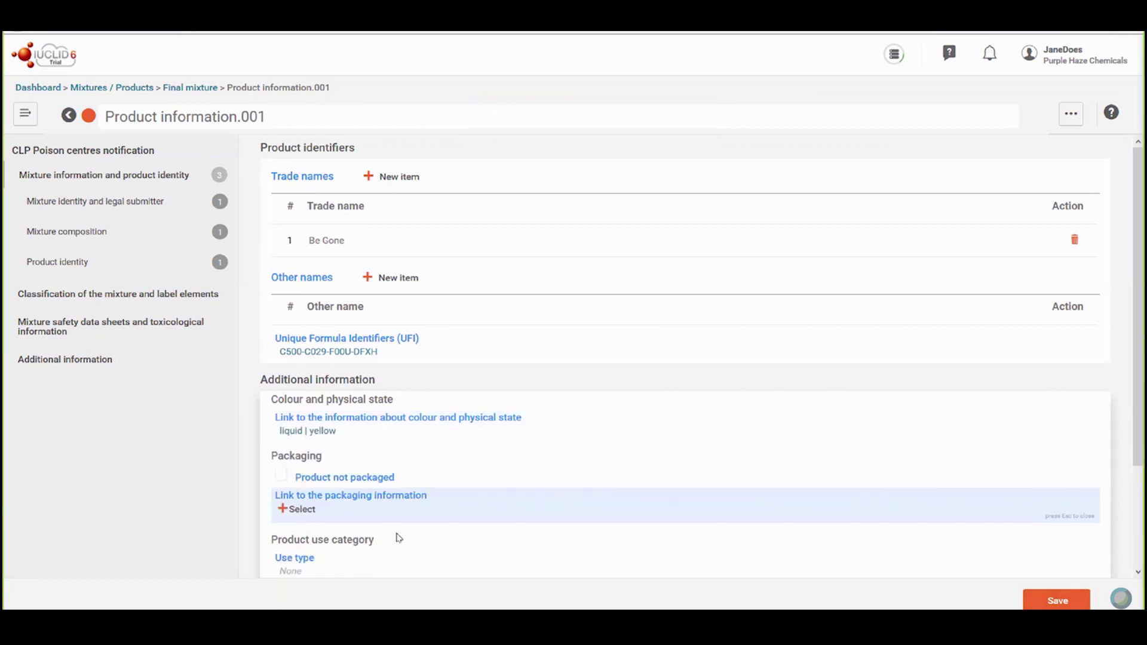
click(306, 512)
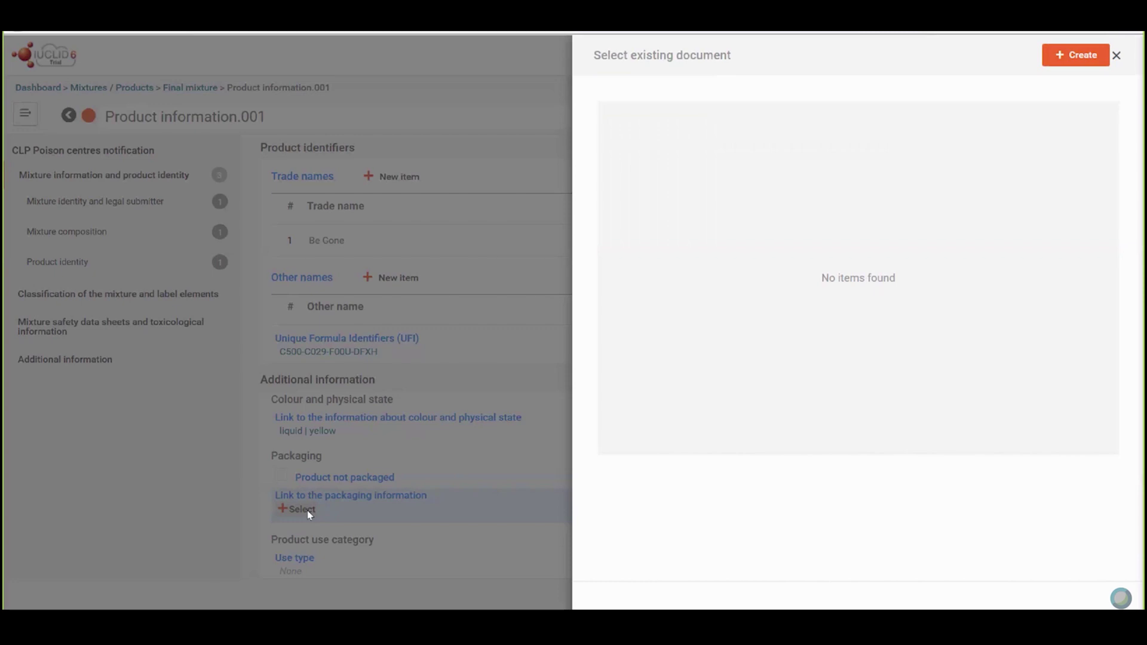
click(1072, 55)
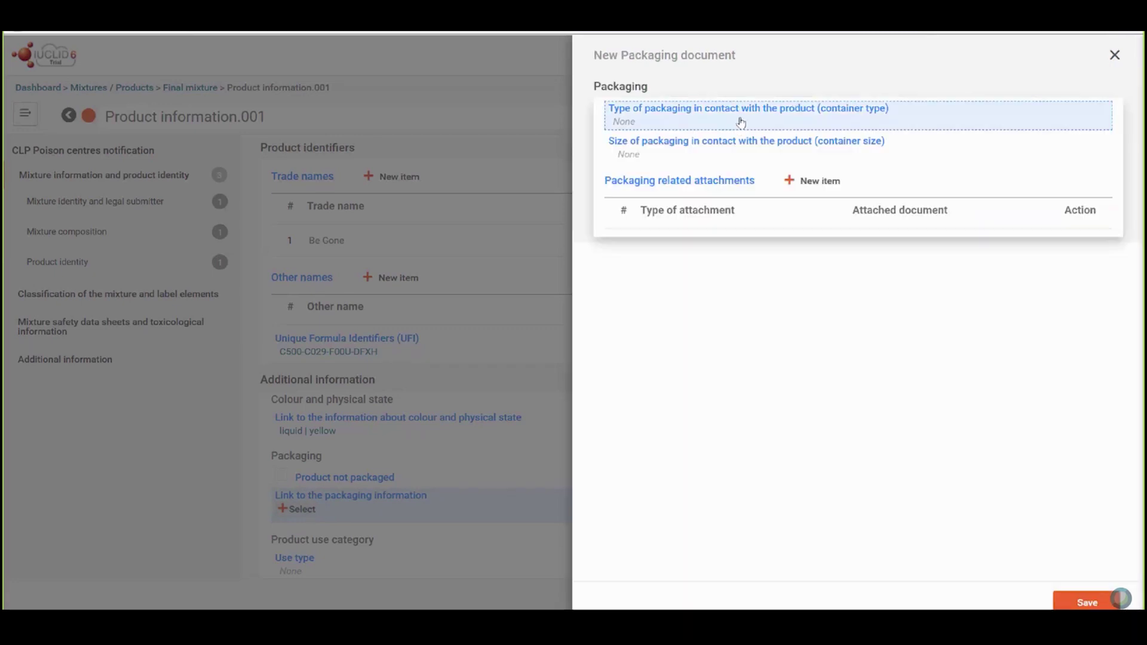
click(736, 122)
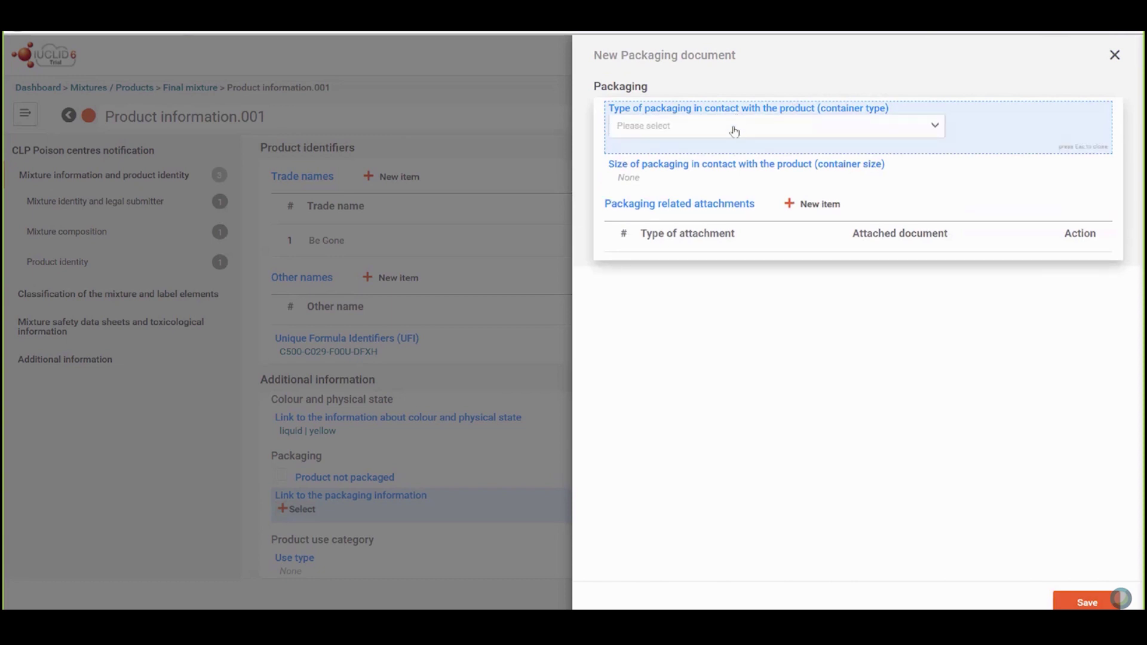
click(734, 131)
text(bo)
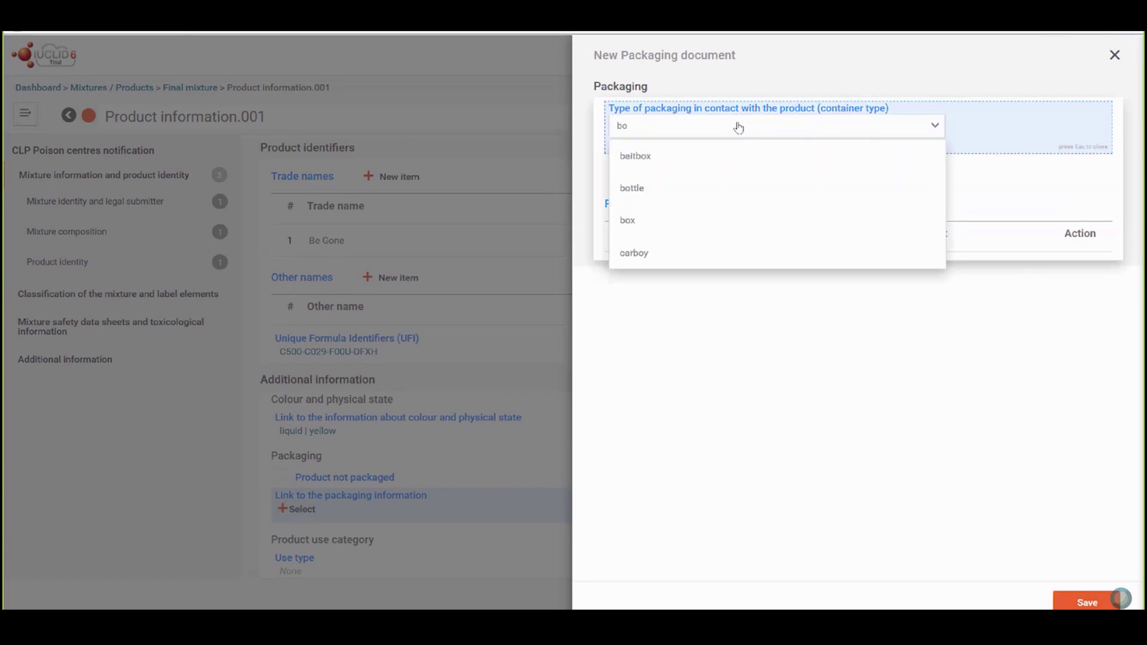
text(tt)
click(732, 155)
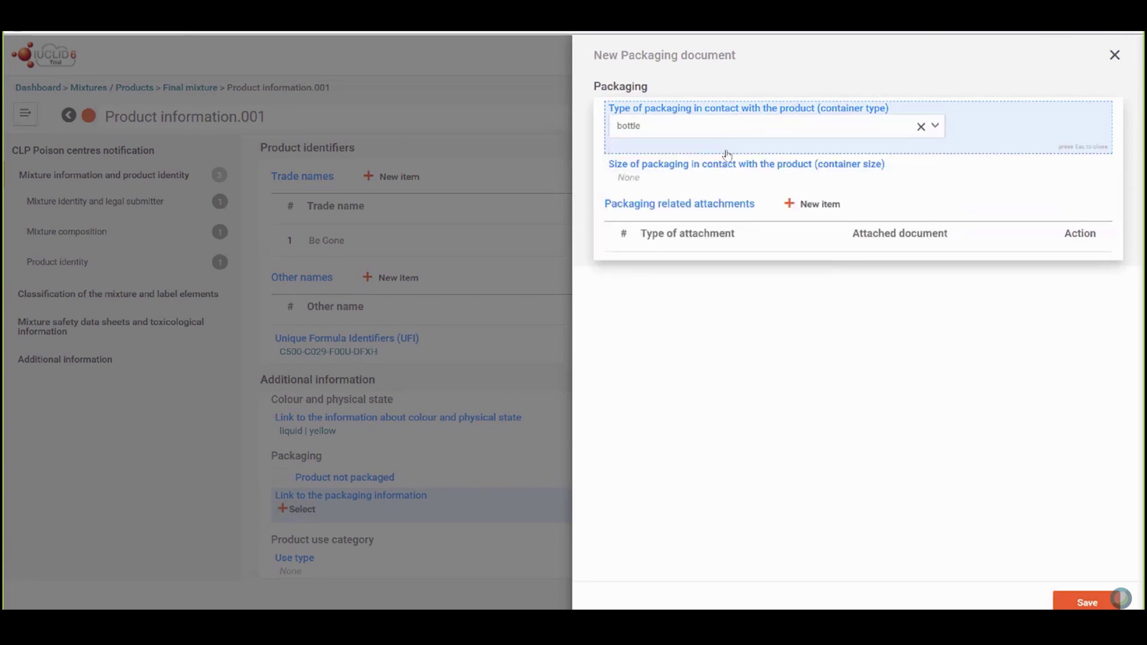
Set the bottle's container size to 1 L and save the Packaging document.
click(719, 178)
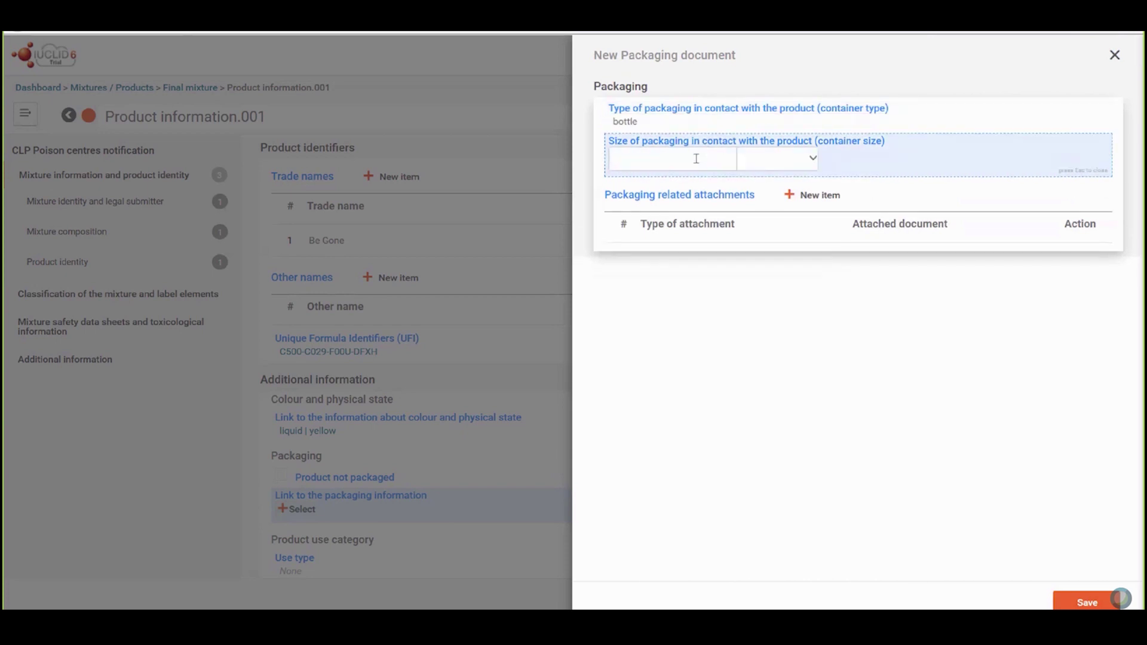
text(1)
click(764, 166)
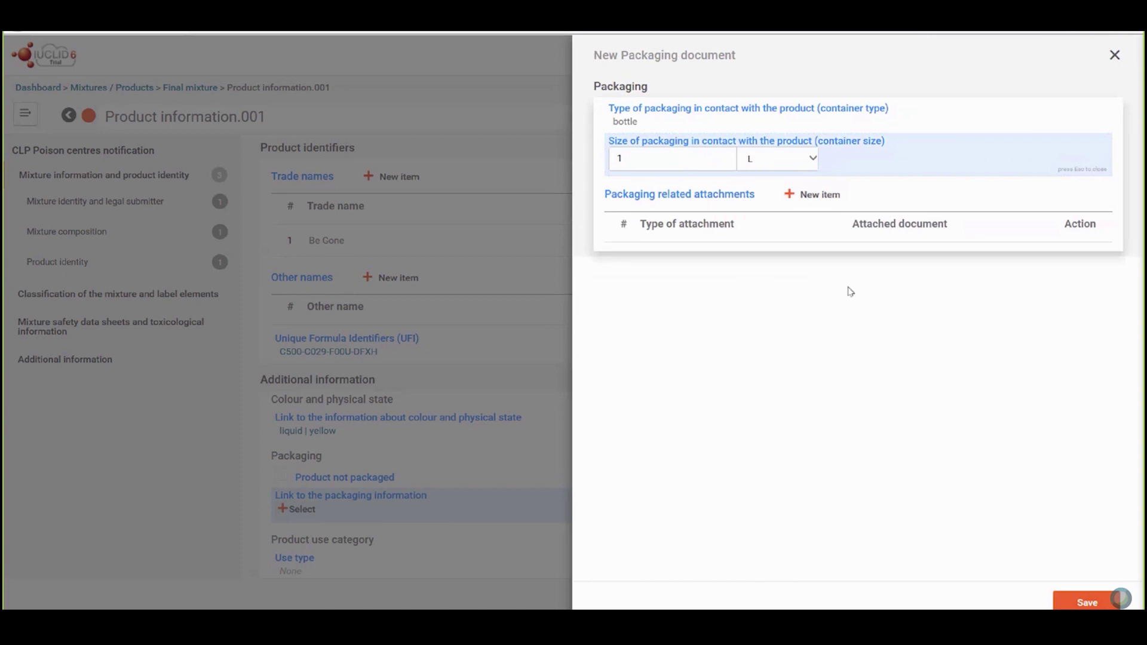
click(1076, 605)
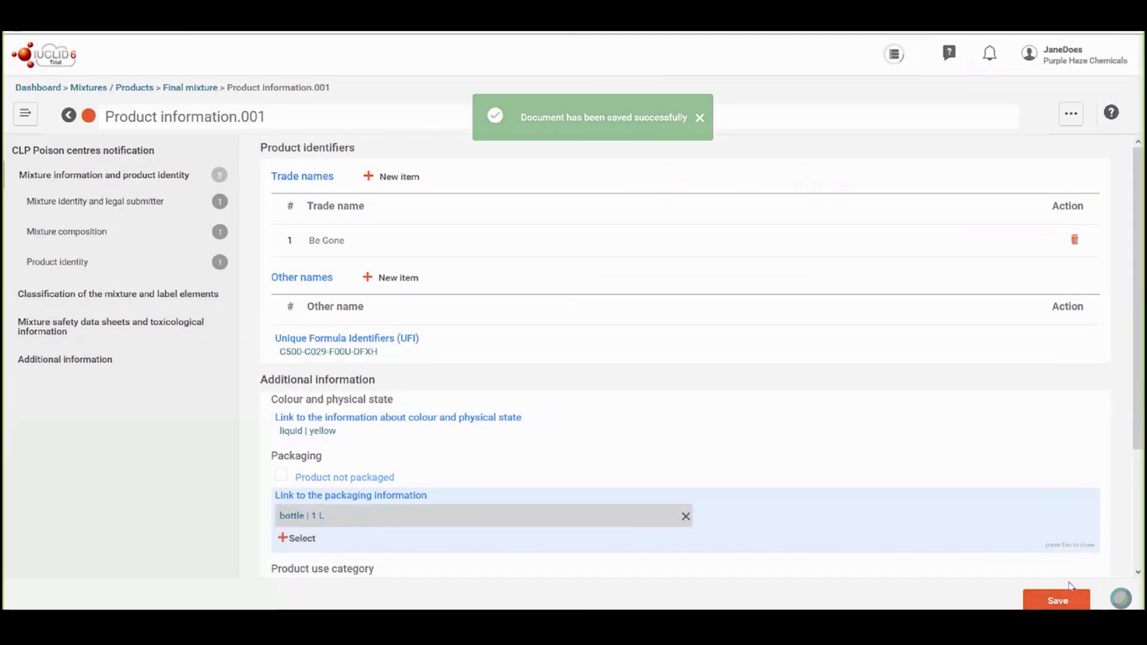
Create a second linked Packaging document for the product and set its container type to bottle.
click(299, 541)
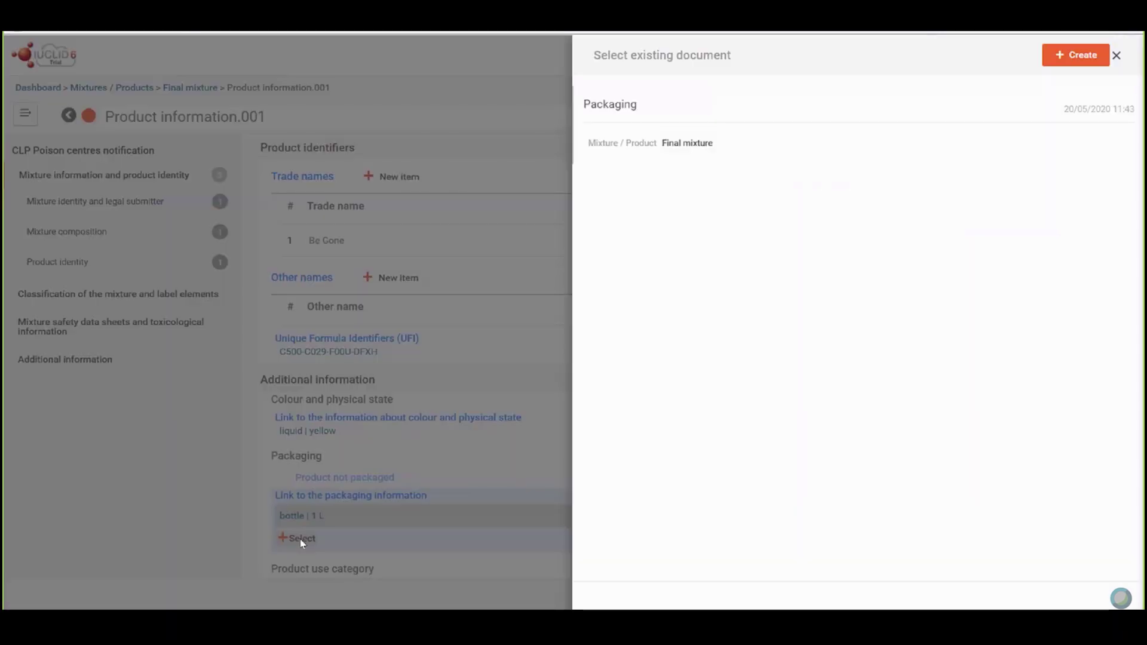
click(1076, 56)
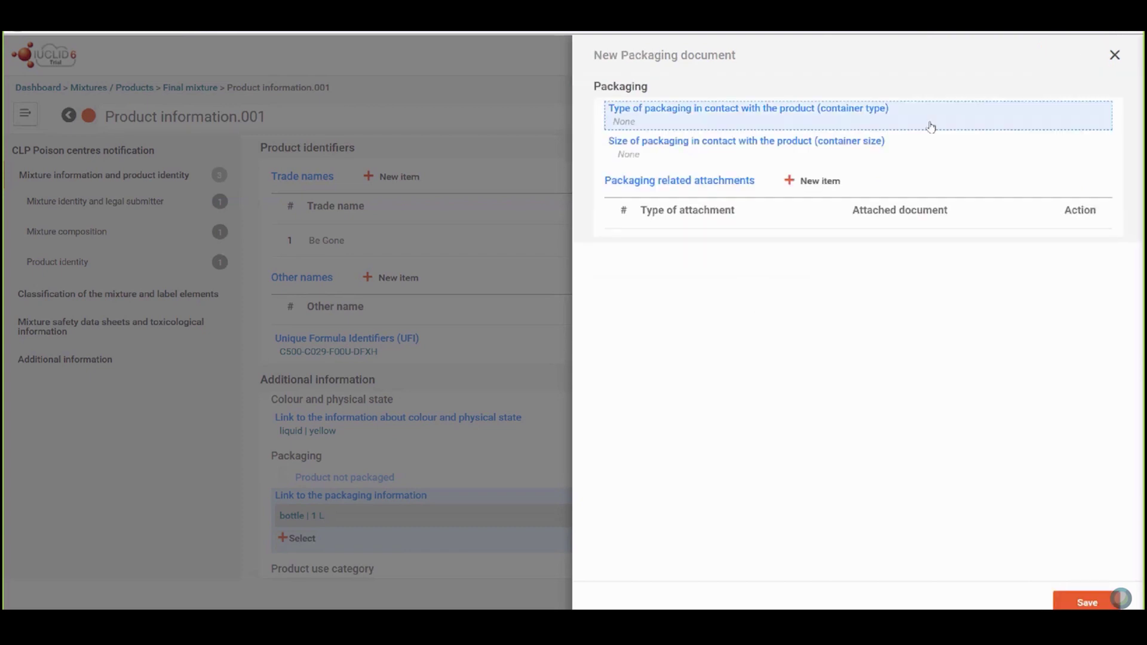
click(775, 115)
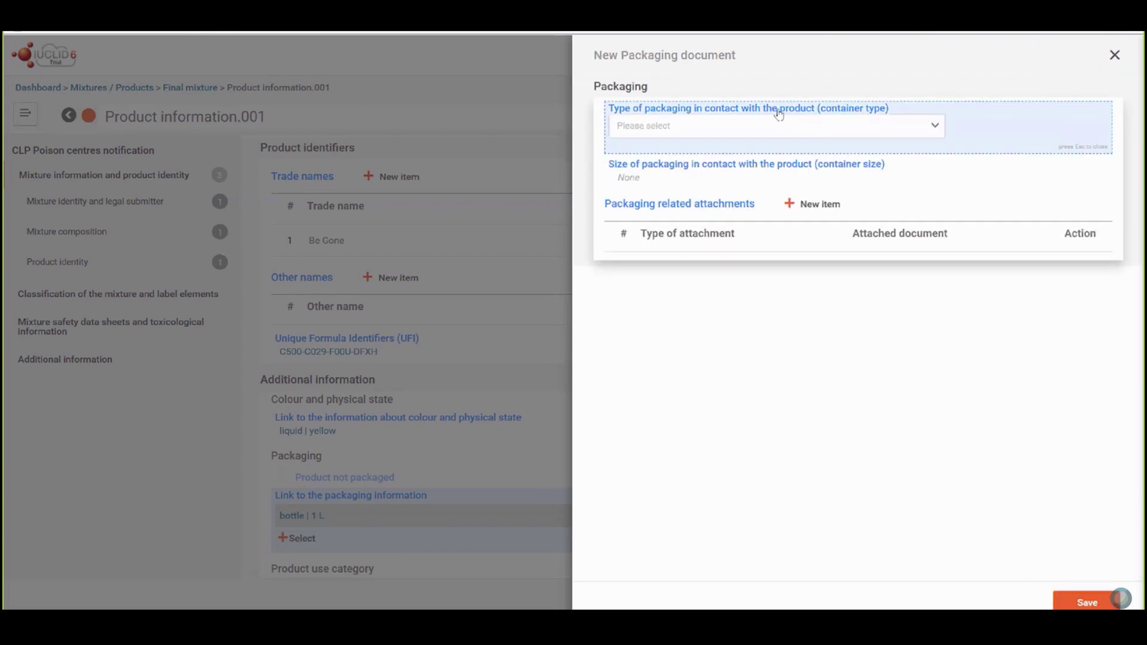
click(705, 130)
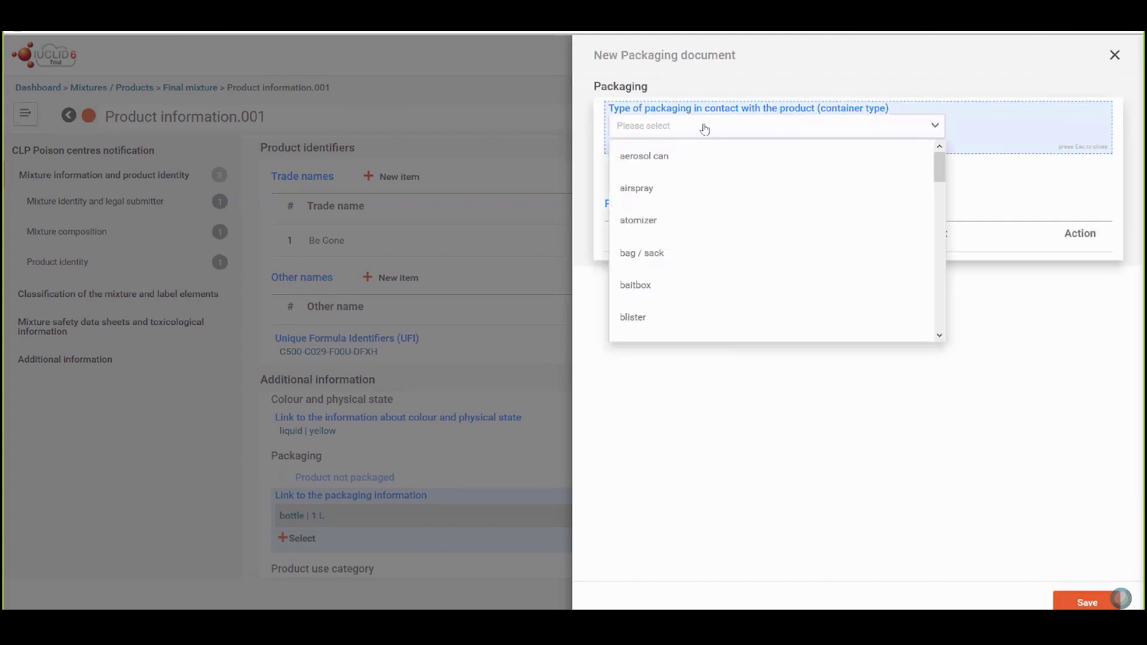
text(bott)
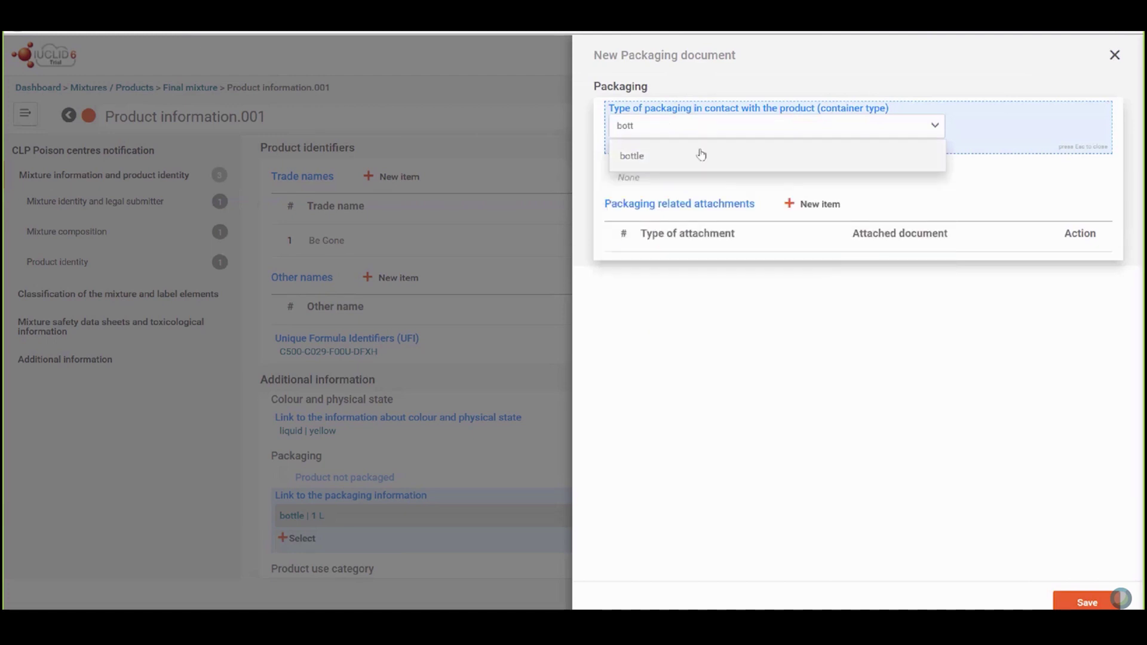
click(701, 154)
Set the second bottle's container size to 5 L and save its Packaging document.
click(698, 173)
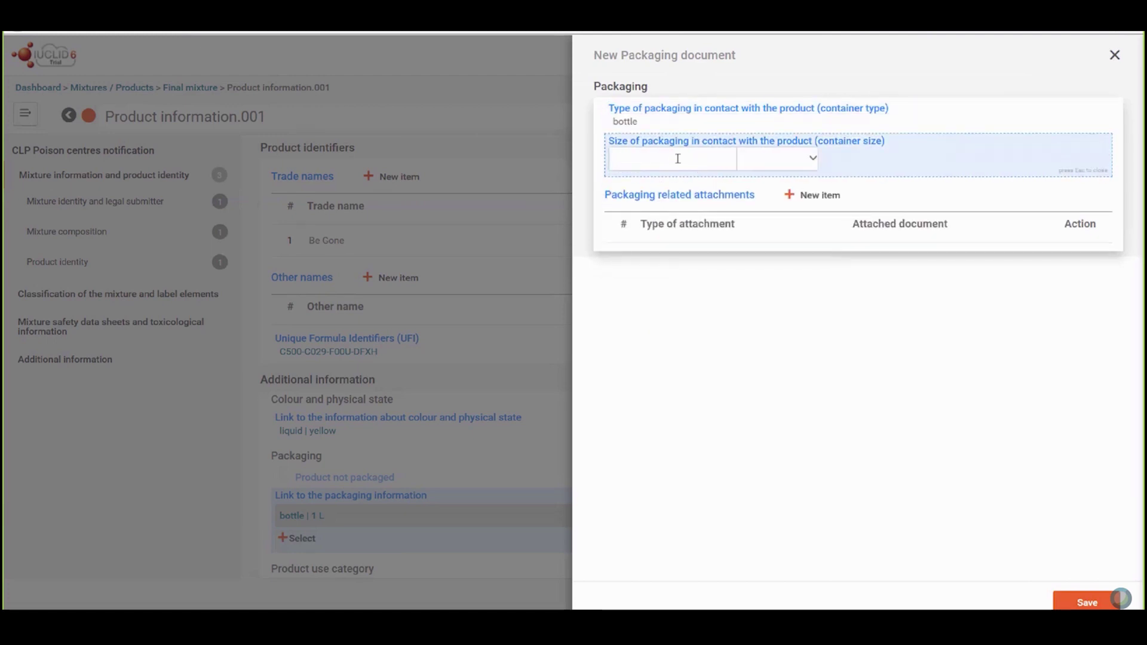
text(5)
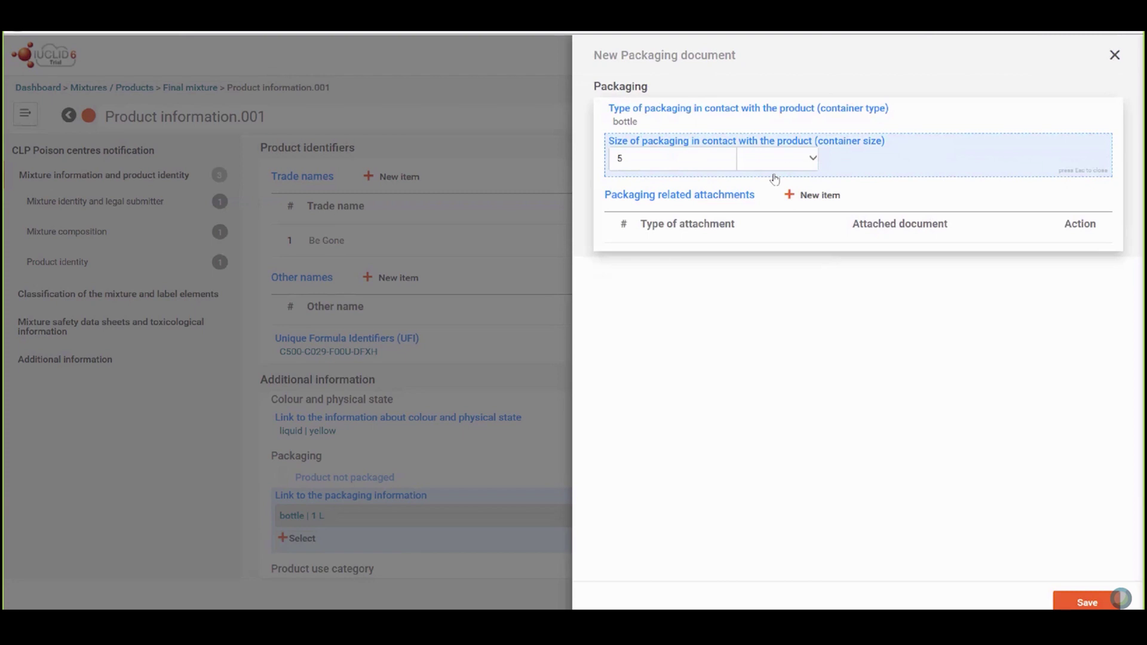
click(774, 163)
click(777, 236)
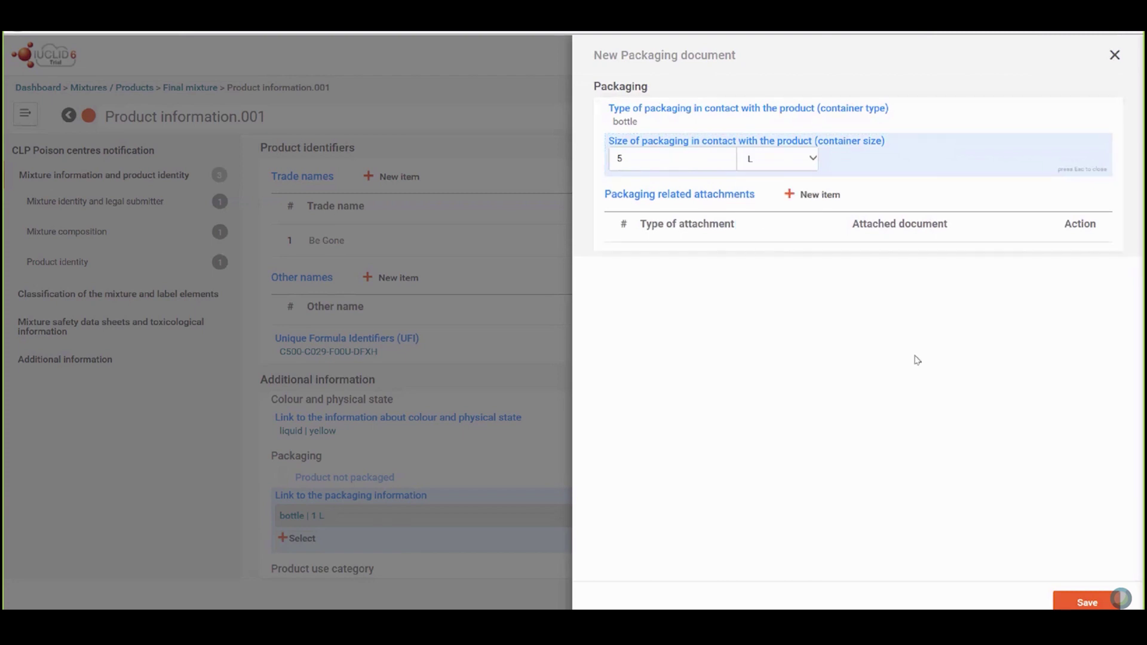
click(1087, 598)
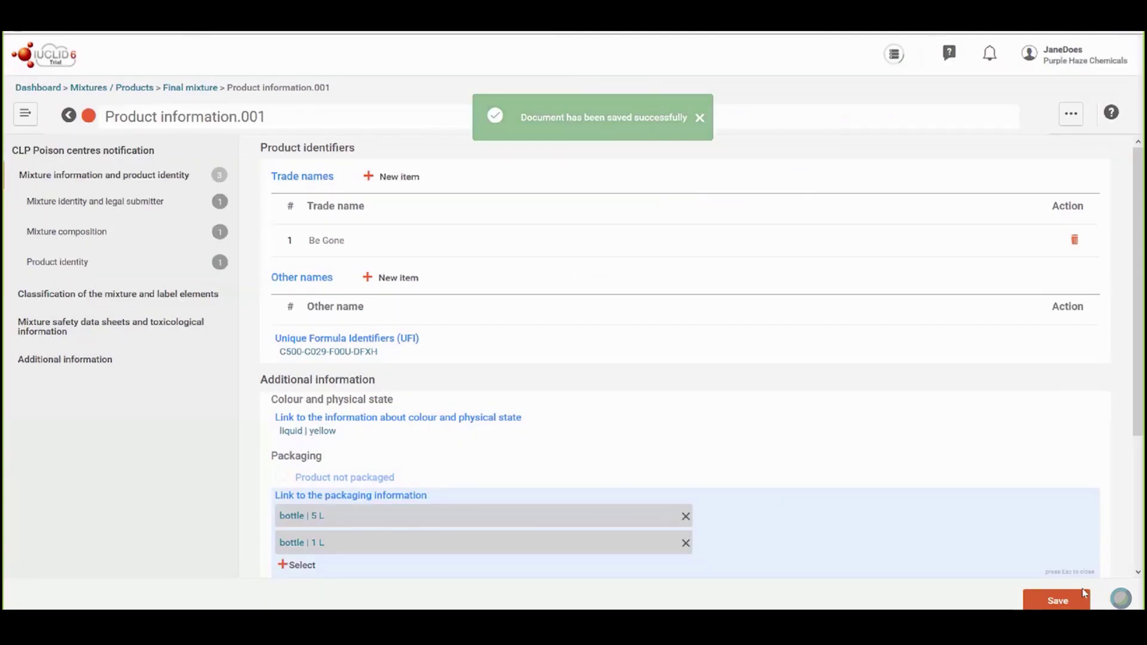
Set the product's use type to Consumer and Professional, and save the product information.
scroll(992, 483, down, 3)
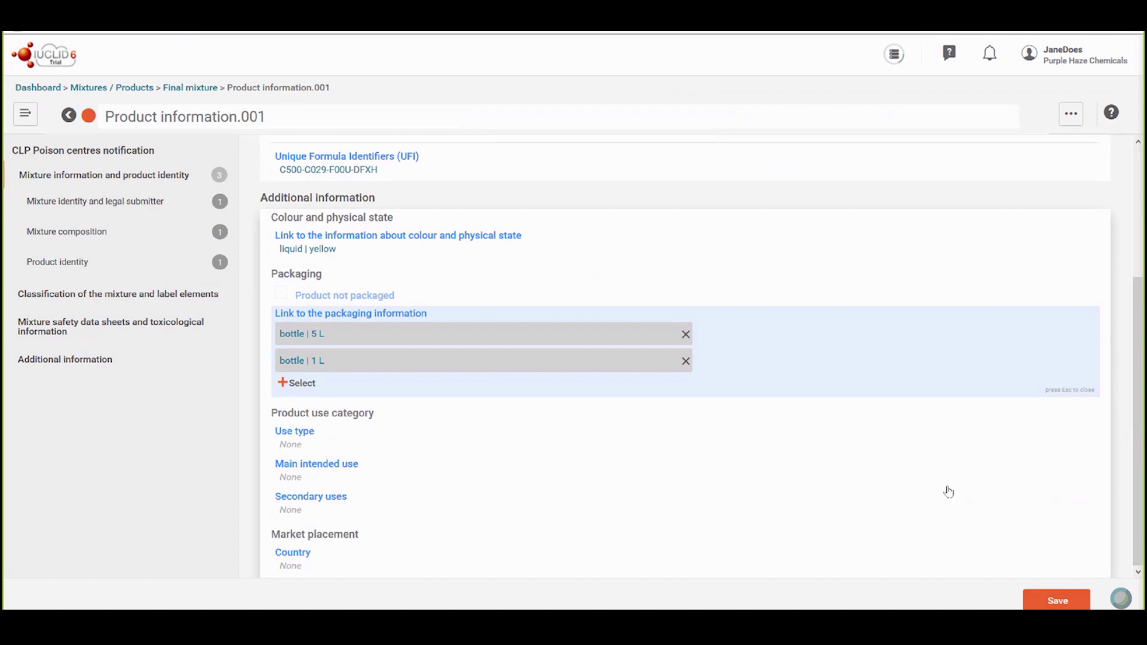
click(335, 439)
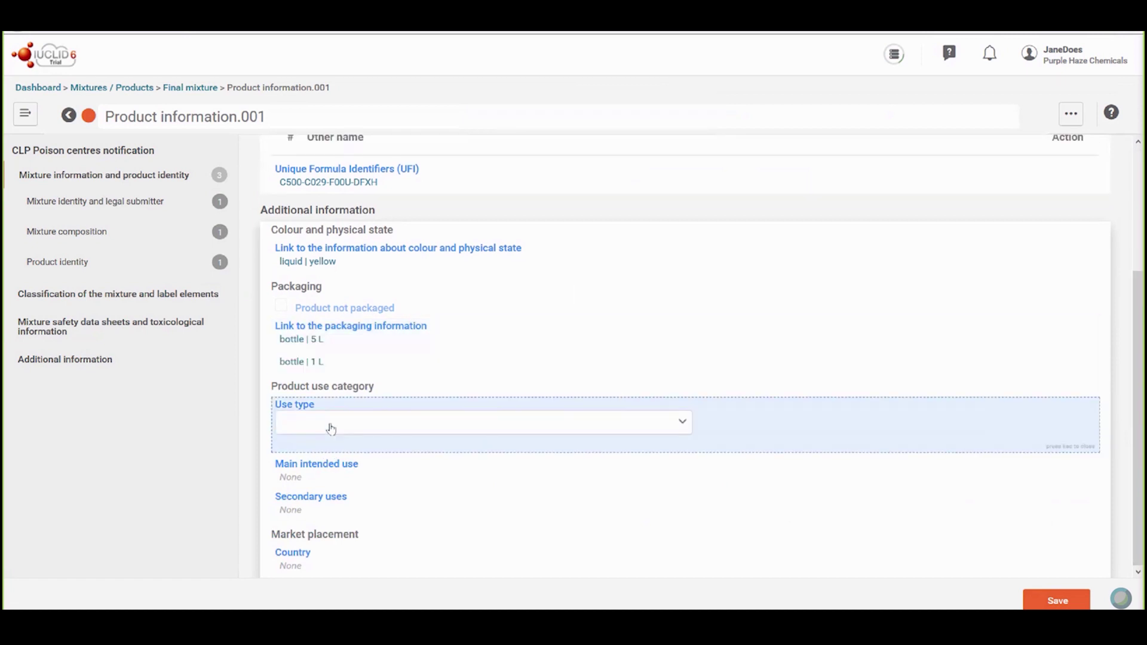
click(331, 425)
click(323, 491)
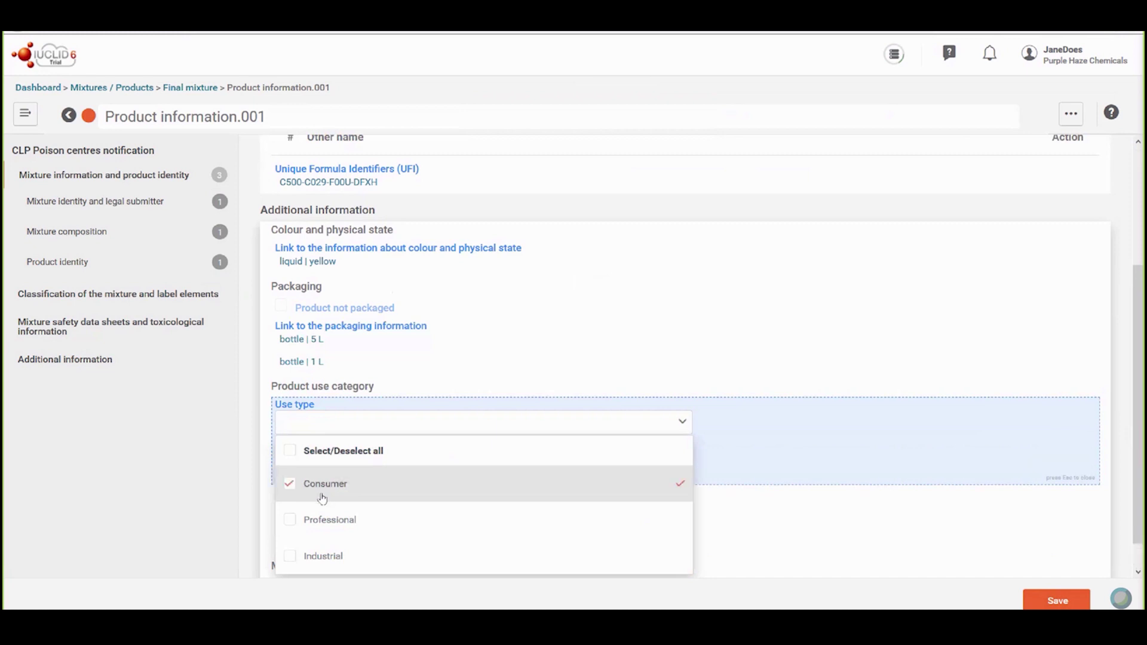
click(328, 524)
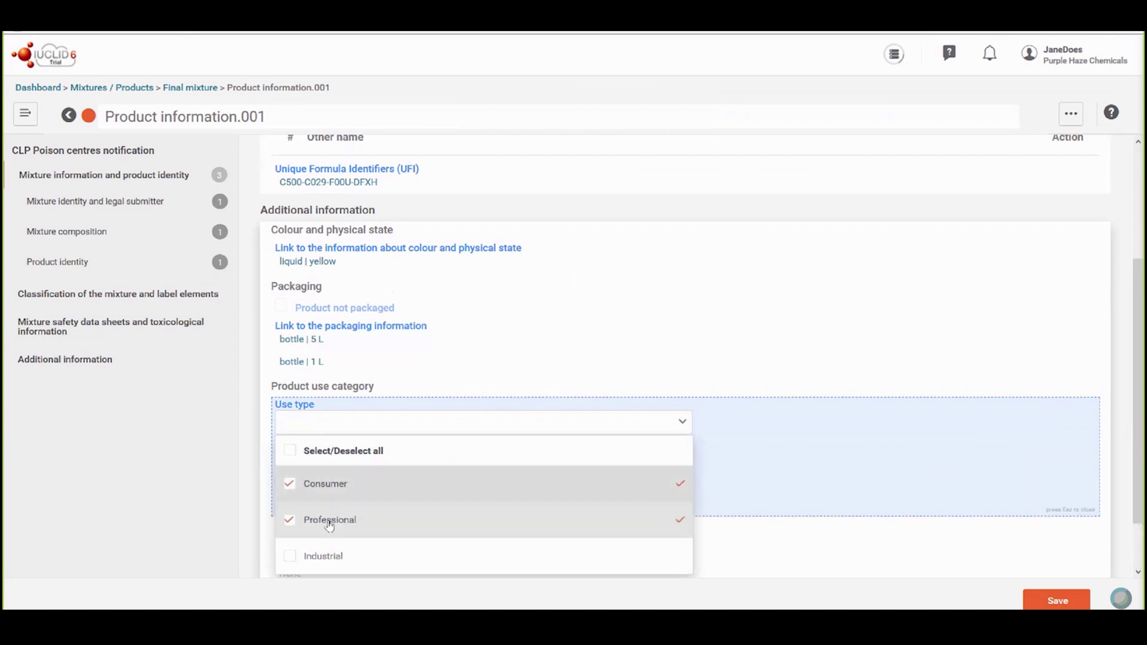
key(Escape)
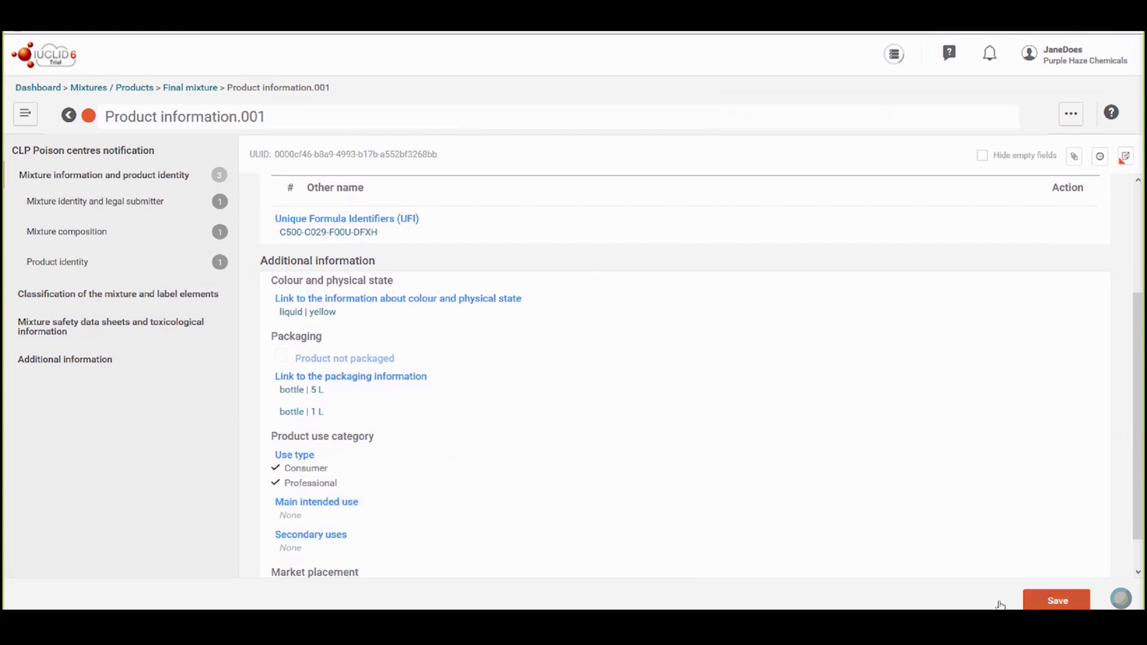
click(1053, 603)
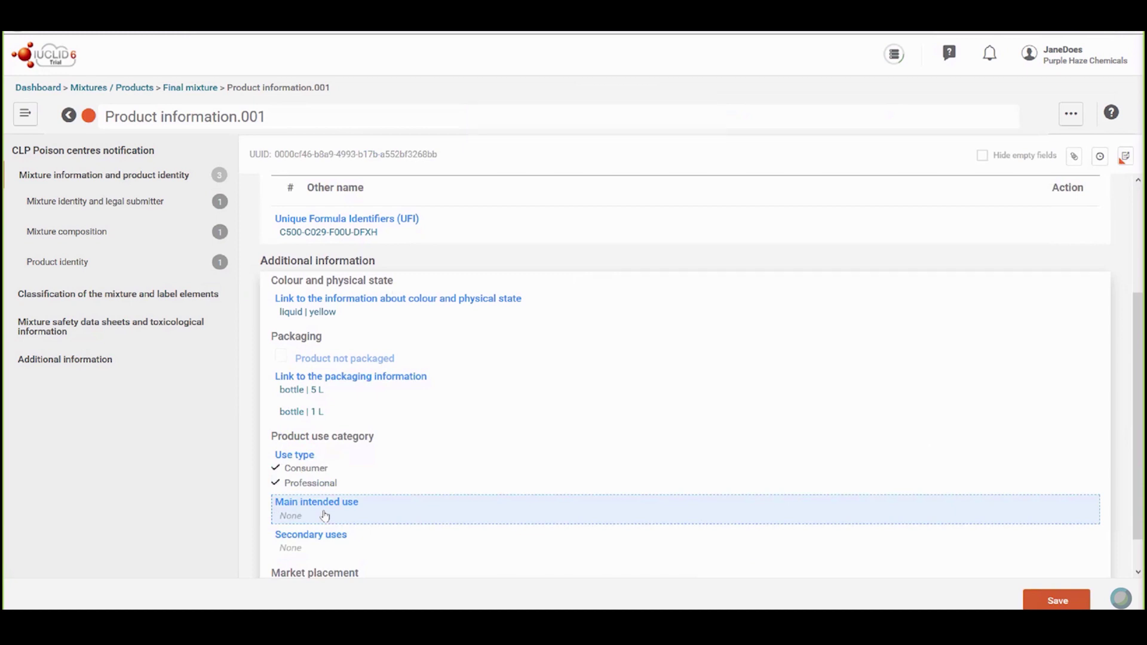
Set the main intended use to PP-PRD-1 Acaricides for plant protection.
click(324, 515)
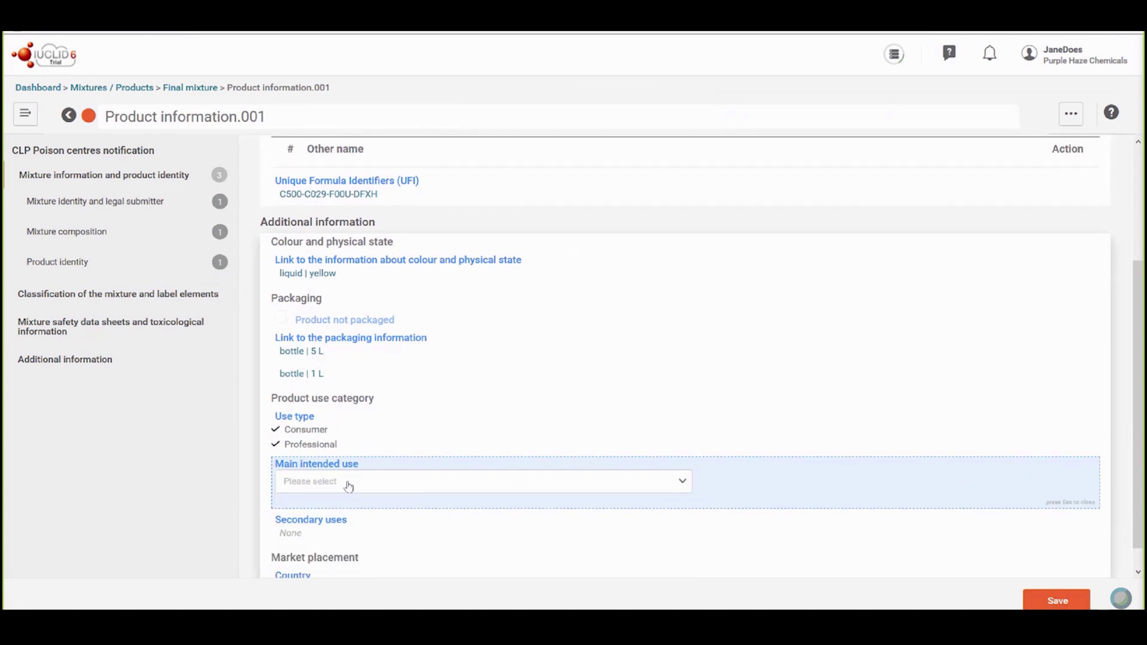
click(347, 488)
text(A)
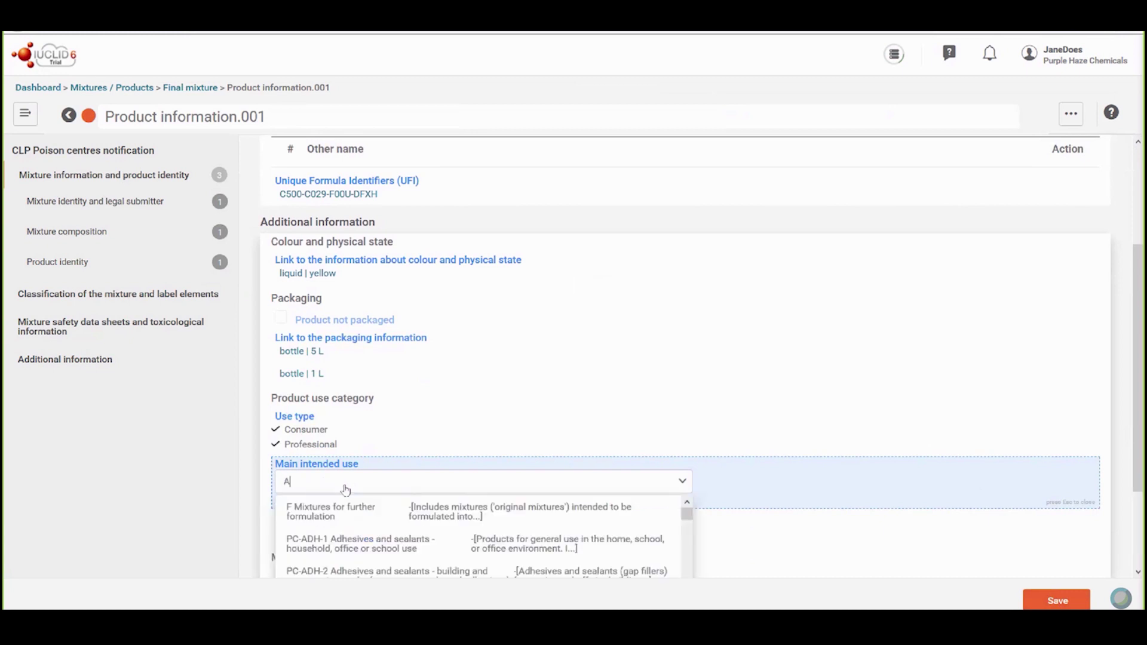
text(car)
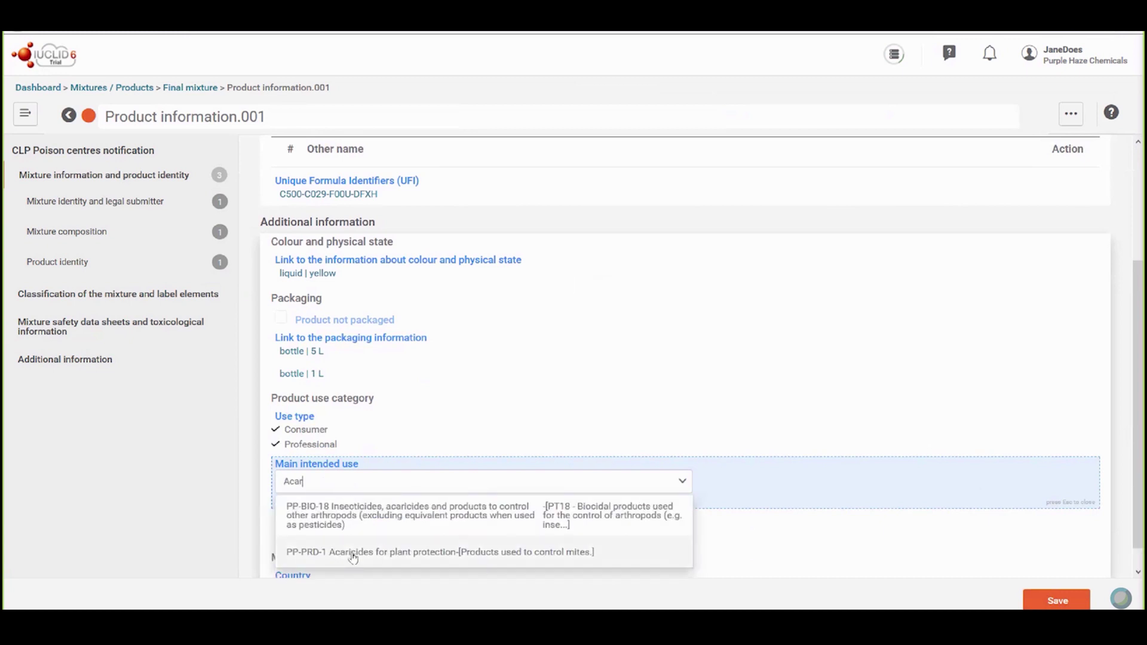
click(379, 553)
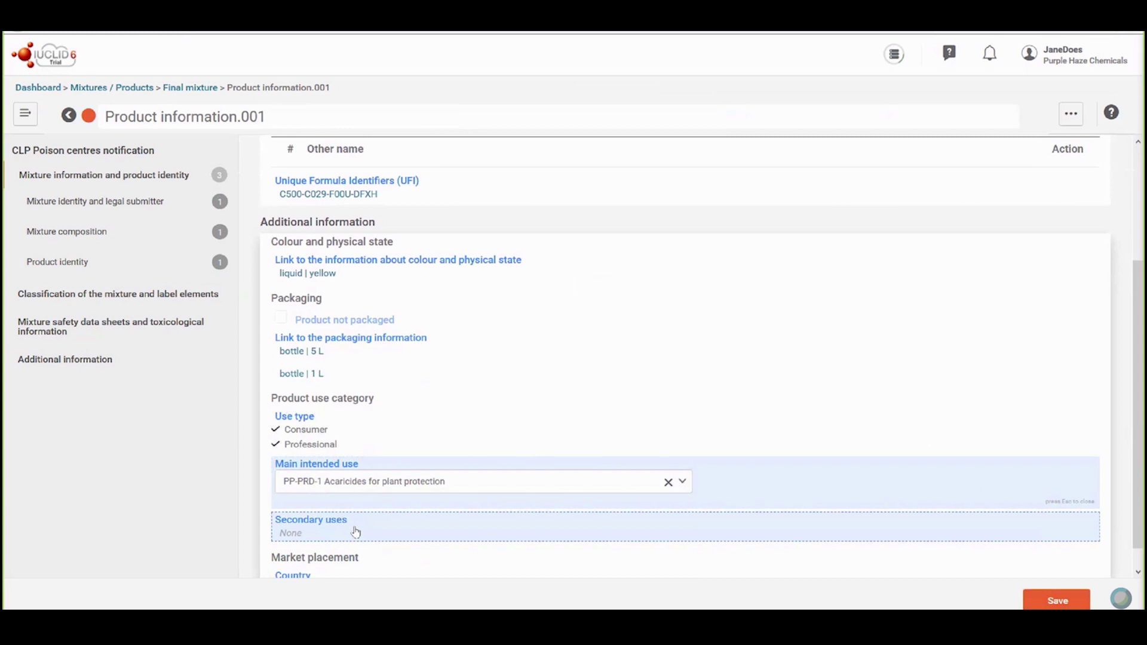
Add Finland as a market placement country for the product.
scroll(363, 547, down, 1)
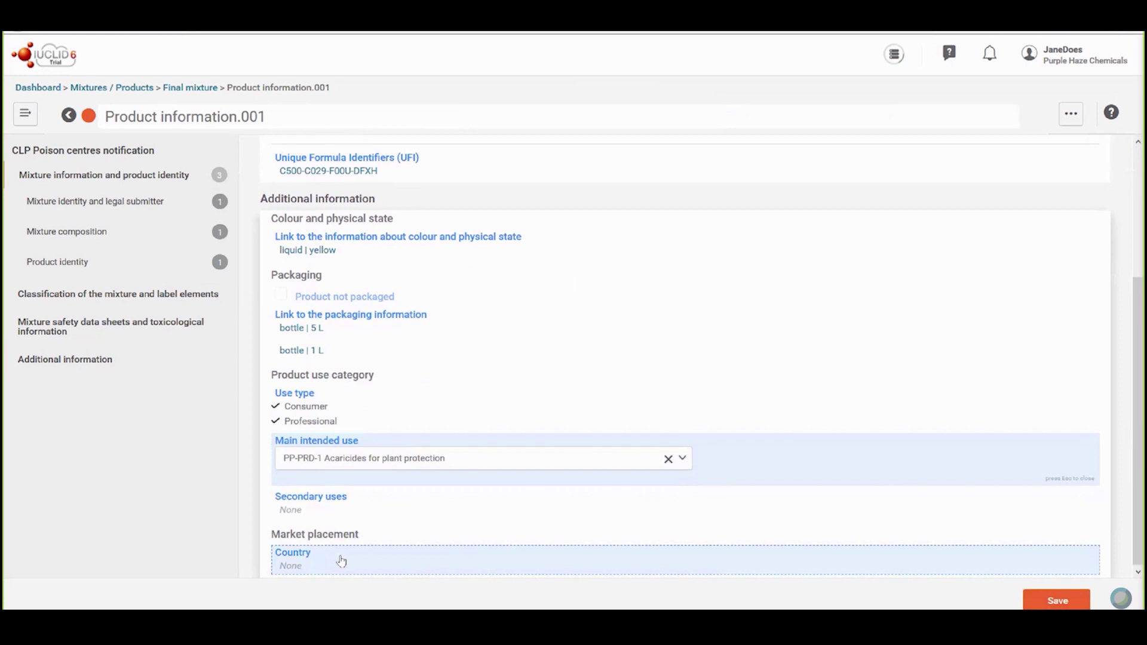
click(341, 561)
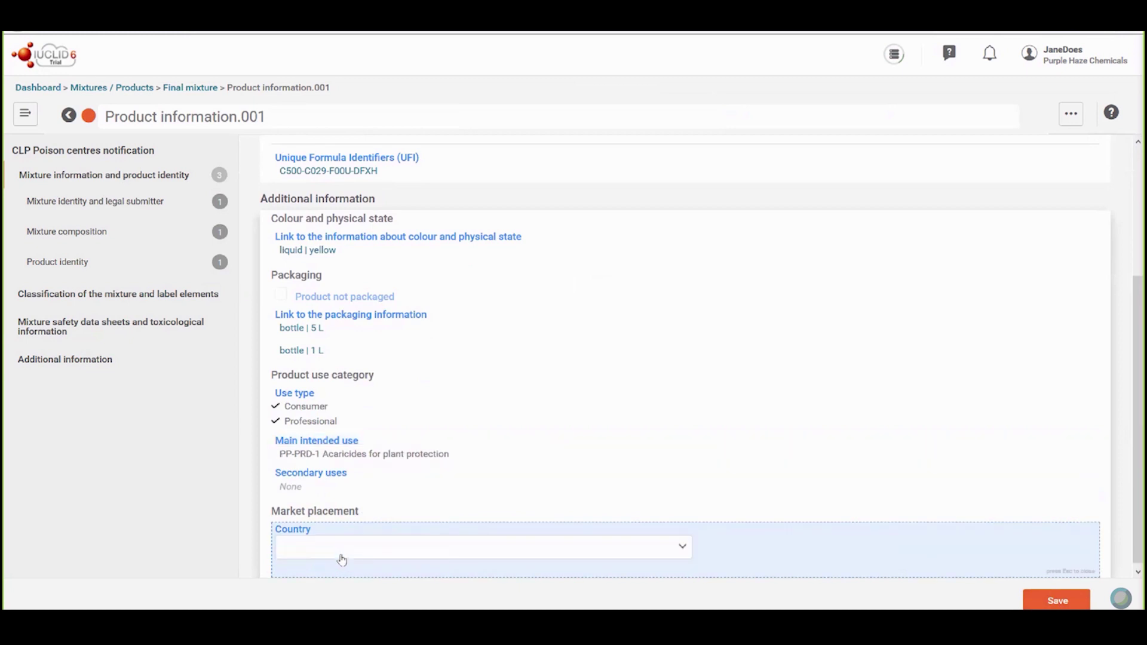
click(341, 547)
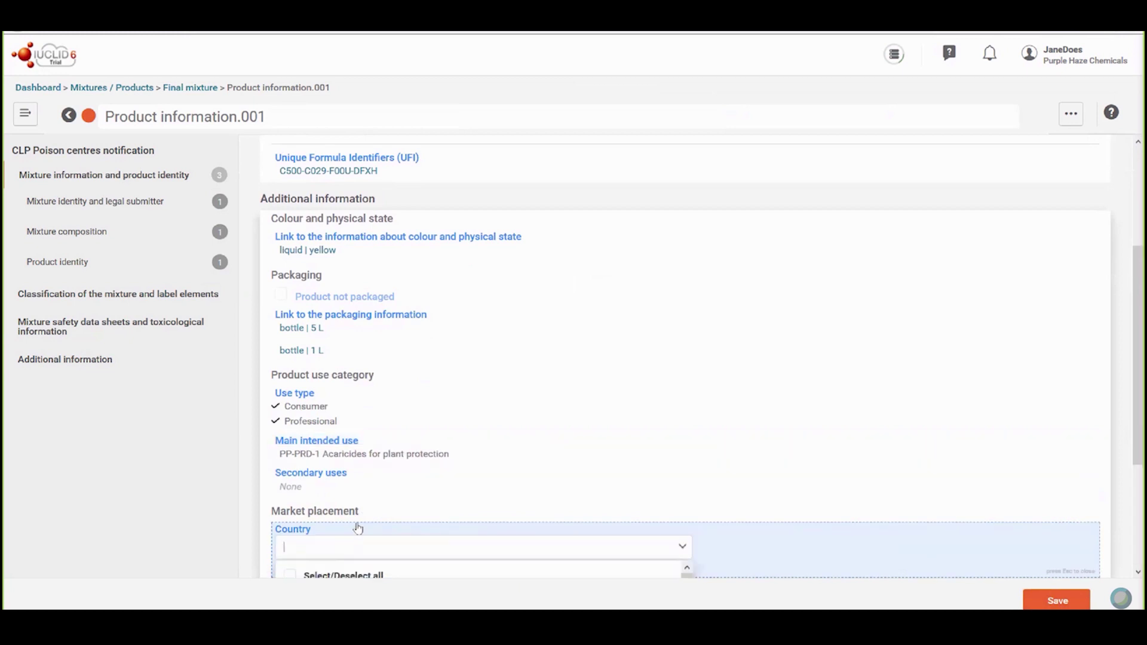
text(Fi)
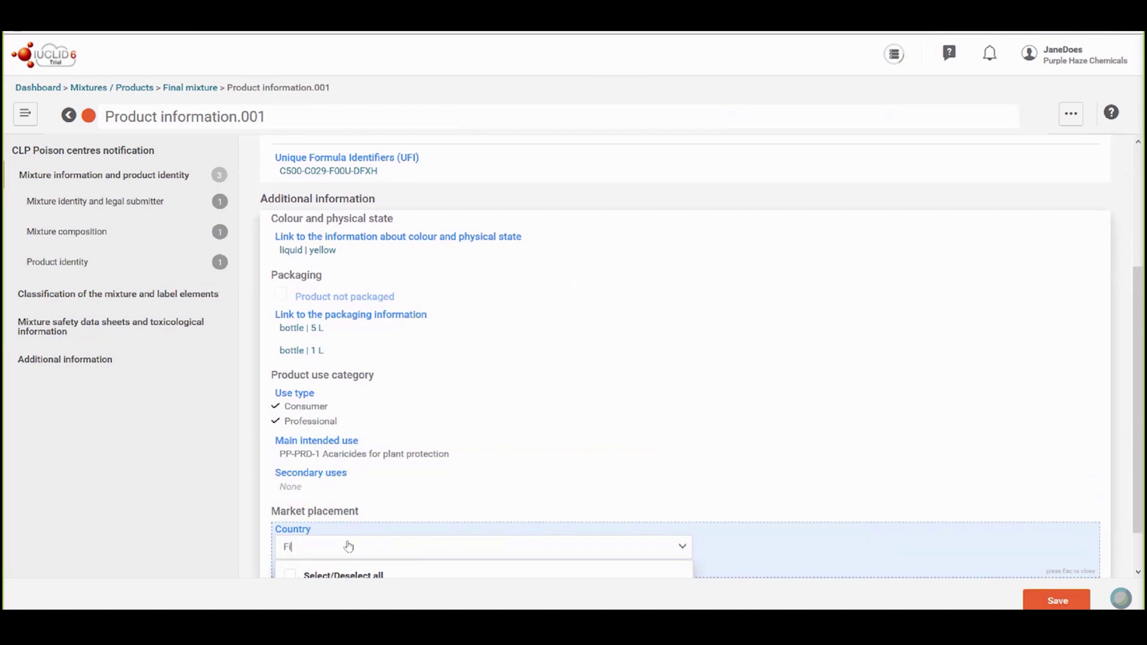
scroll(349, 547, down, 1)
click(340, 558)
Add Sweden as a second market placement country and save the product information.
drag(307, 500, 279, 501)
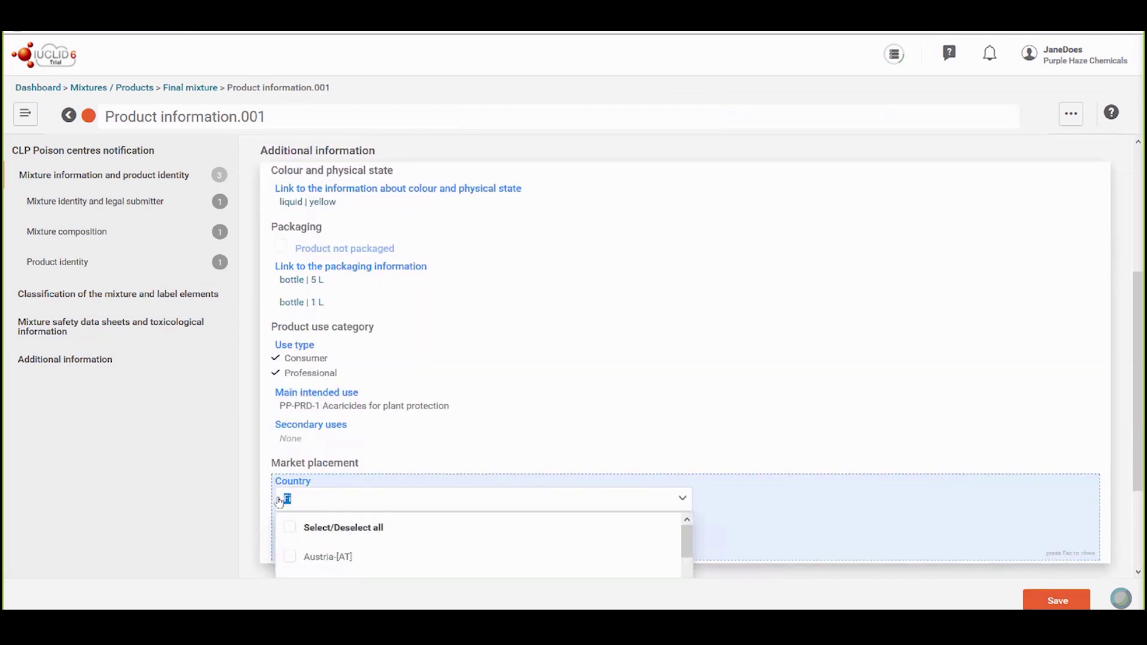
text(Sw)
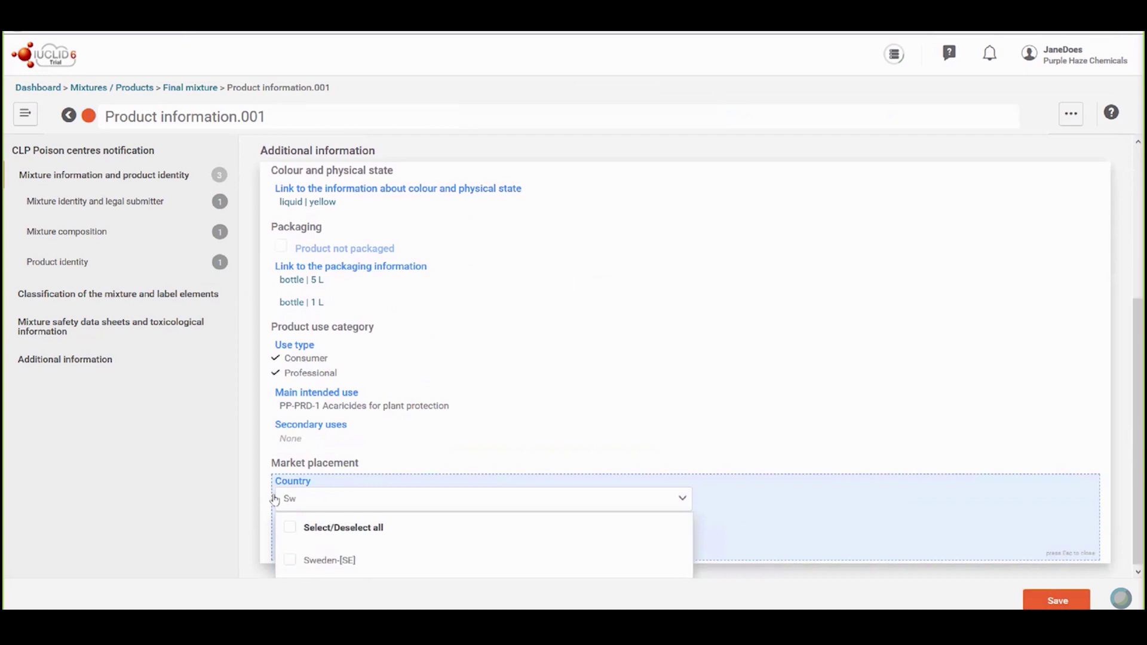
text(e)
click(333, 557)
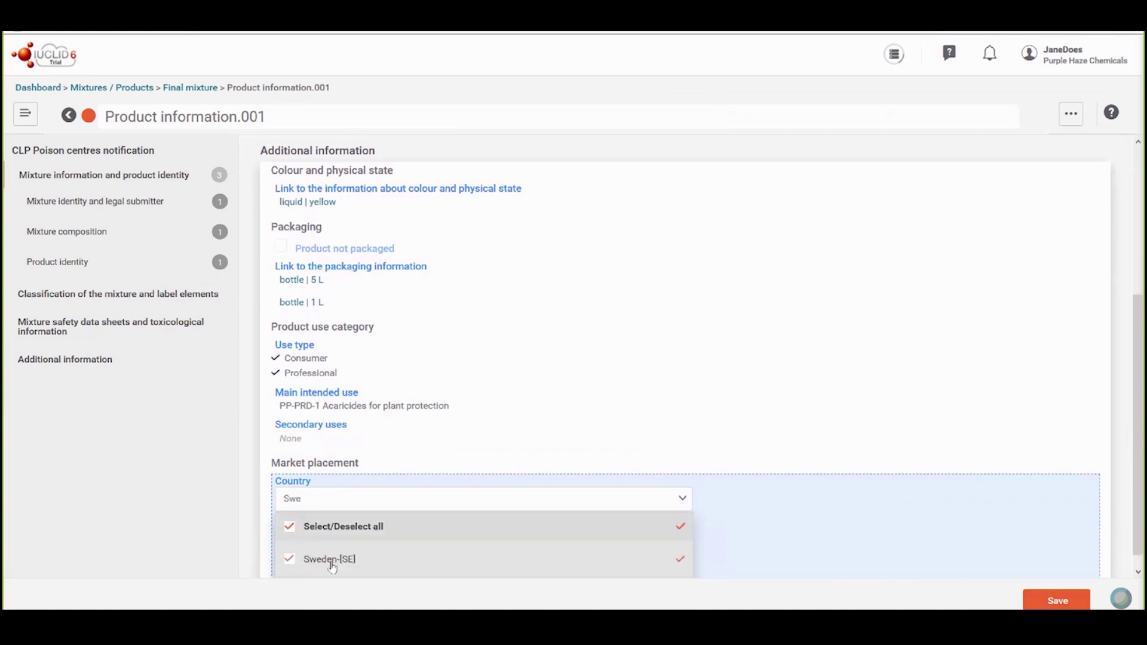
click(1046, 605)
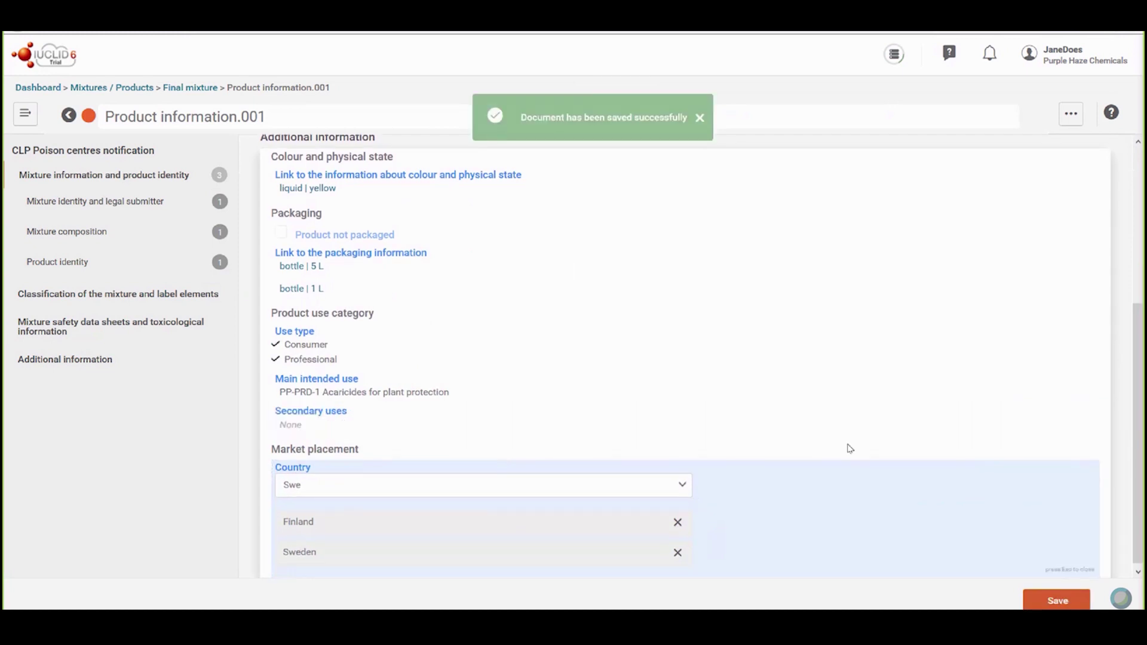
click(1022, 600)
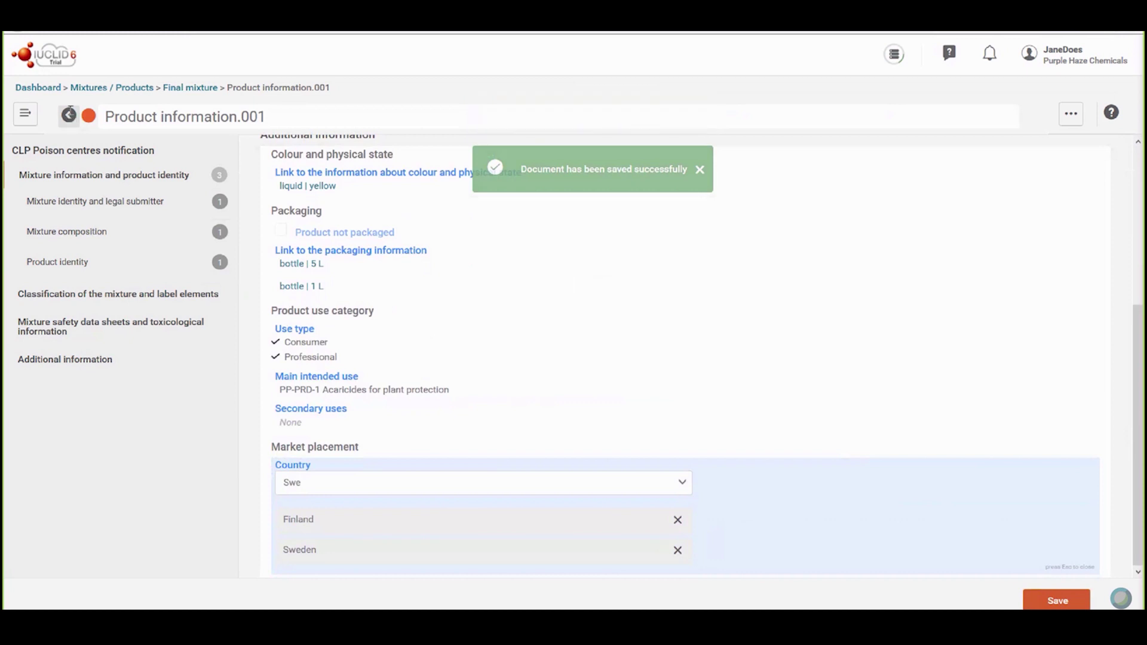
Return to the Final mixture overview and create a new document for classification of the mixture and label elements.
click(69, 113)
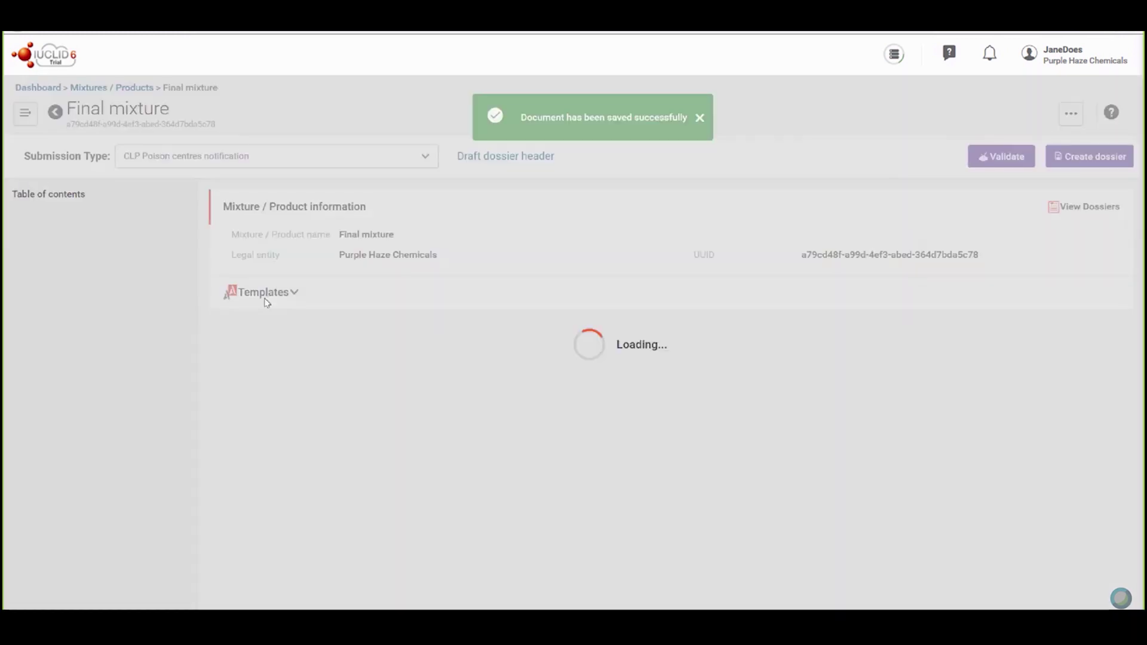
scroll(408, 375, down, 5)
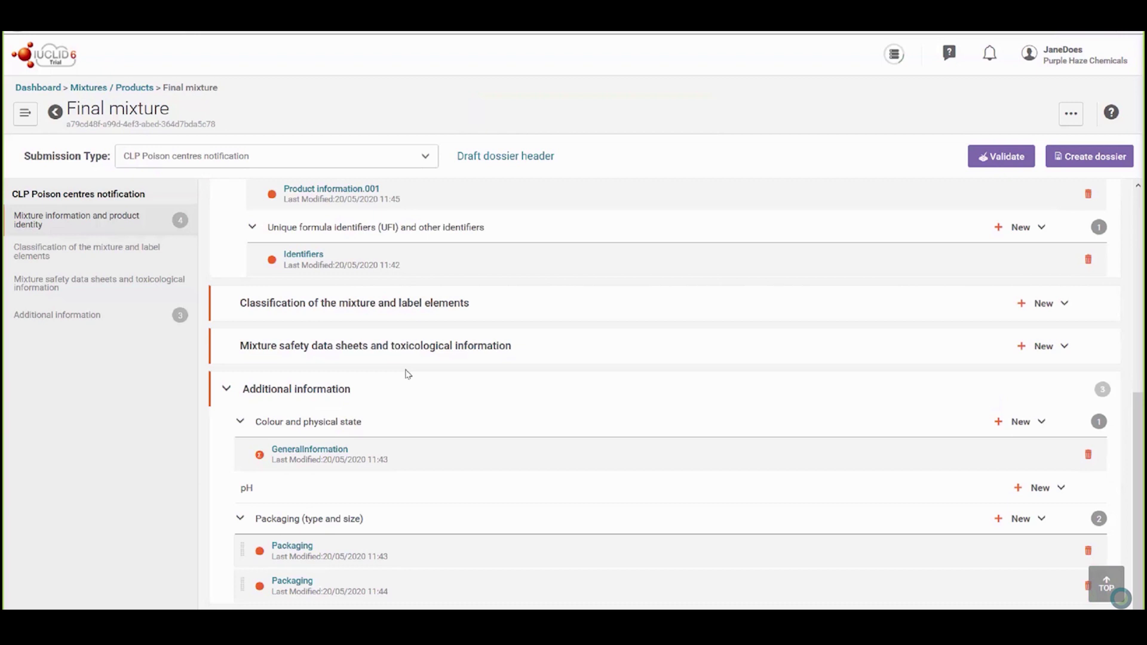
click(1045, 309)
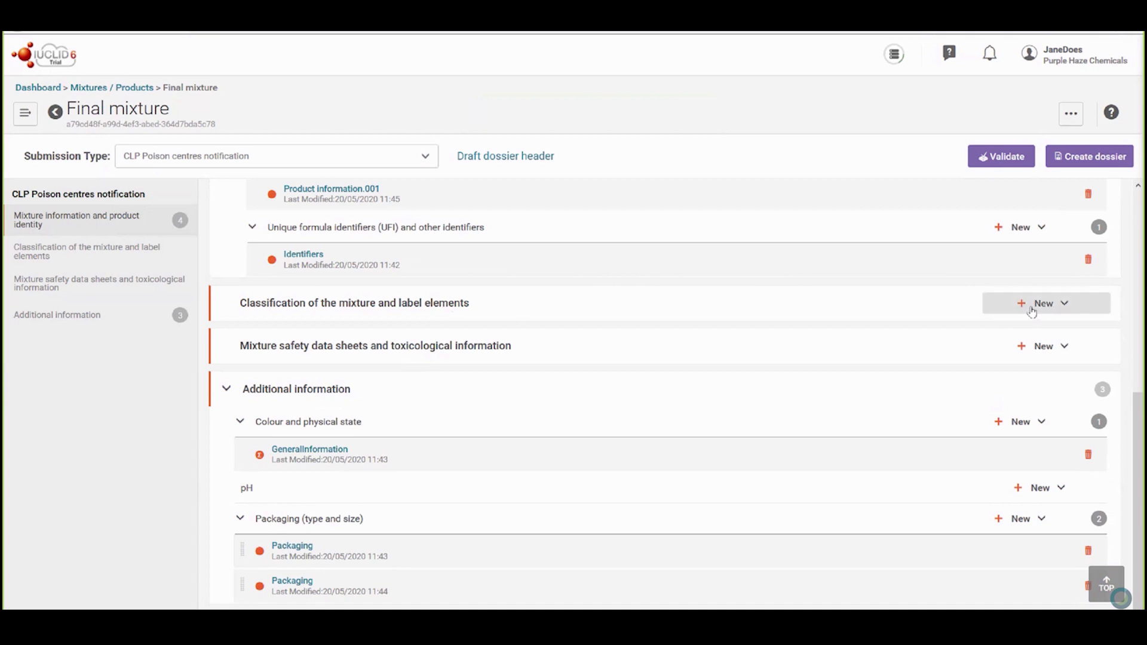
click(1031, 311)
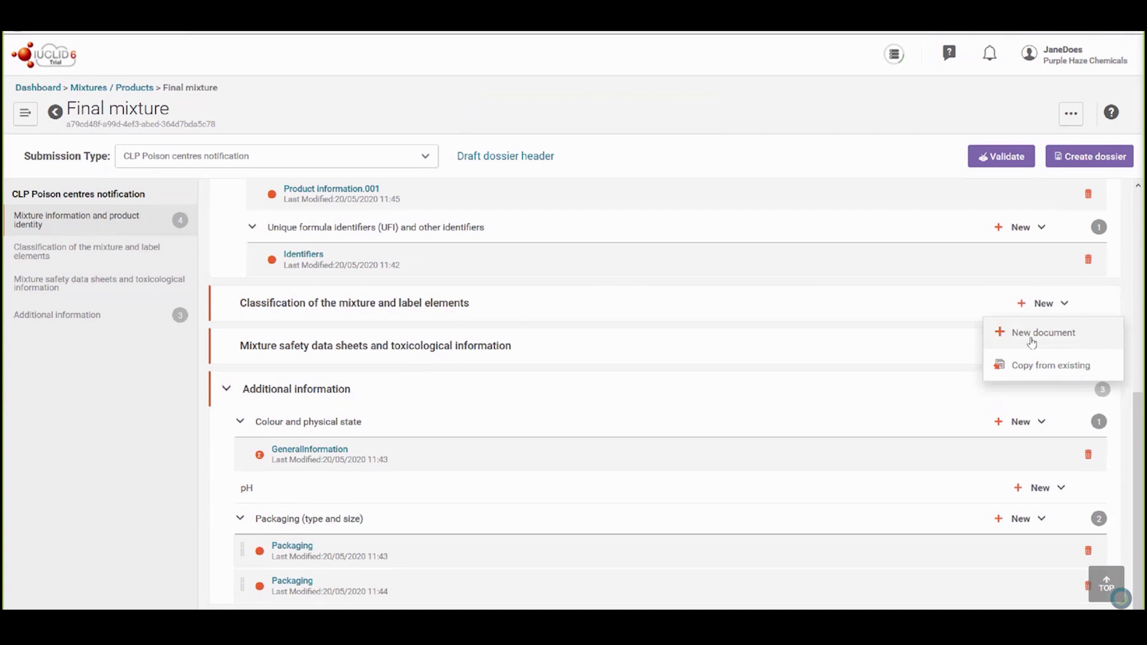
click(1031, 340)
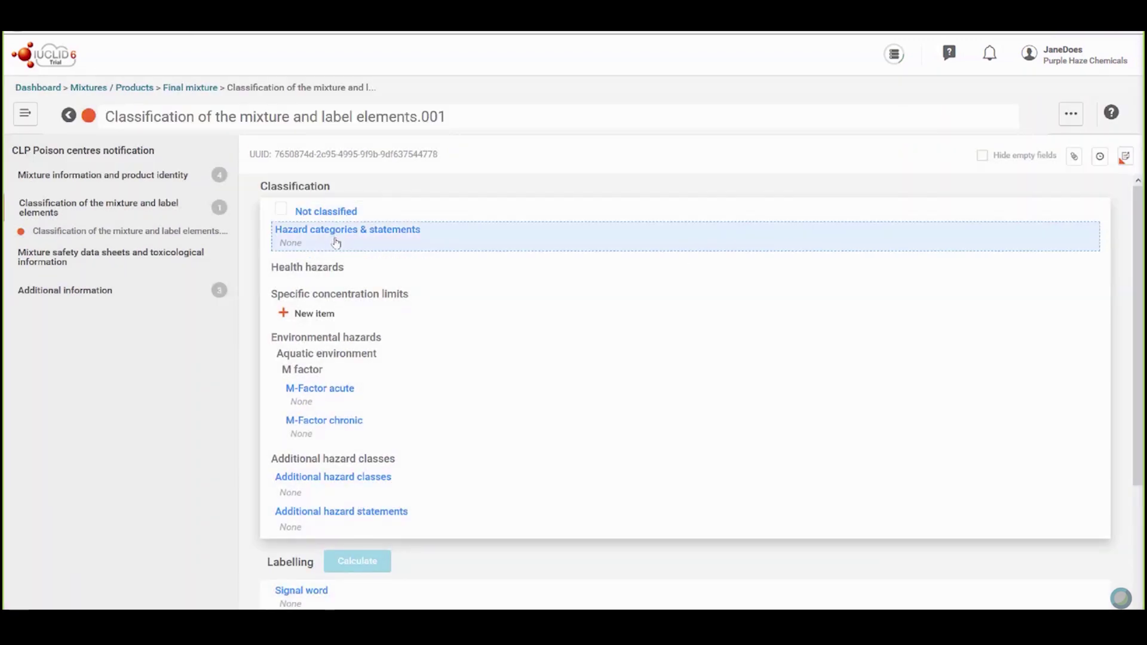
Find the hazard category and statement matching 319 and add it to the mixture's classification.
click(336, 238)
click(338, 212)
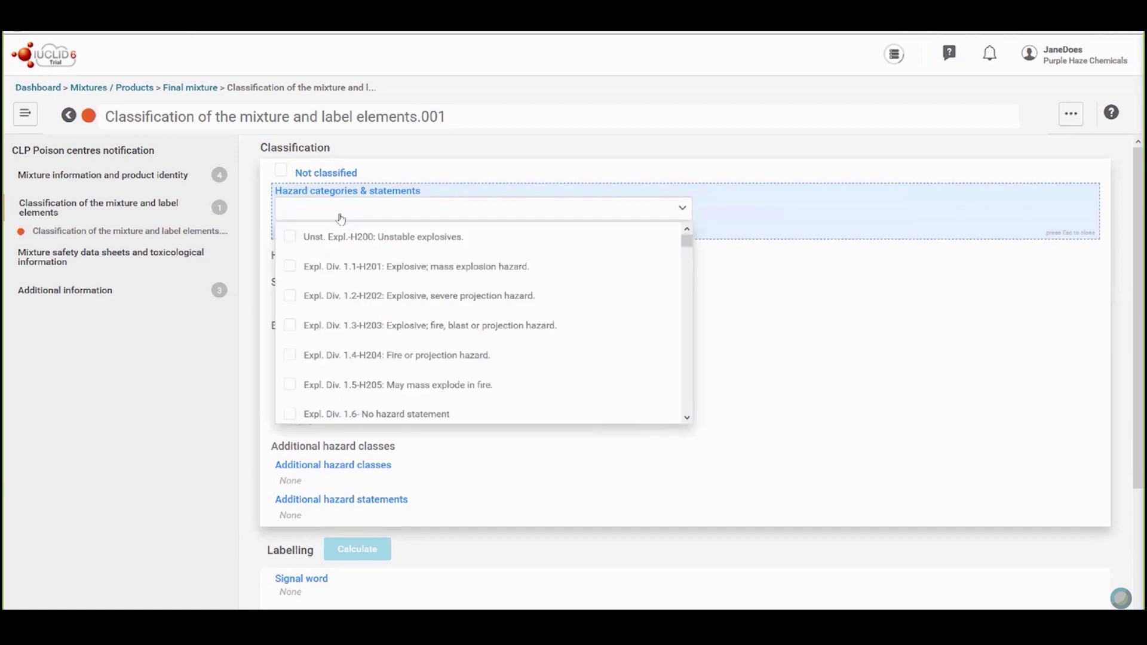
text(319)
click(346, 238)
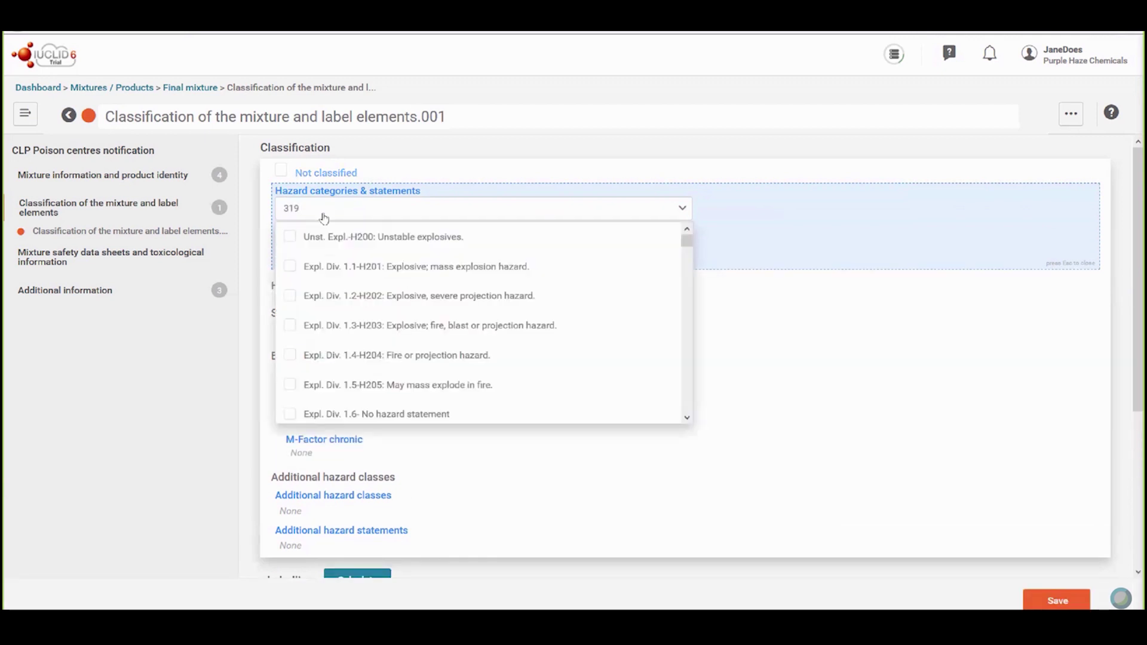
Find the hazard category and statement matching 315 and add Skin Irrit. 2-H315 to the mixture's classification.
key(BackSpace)
text(5)
click(346, 239)
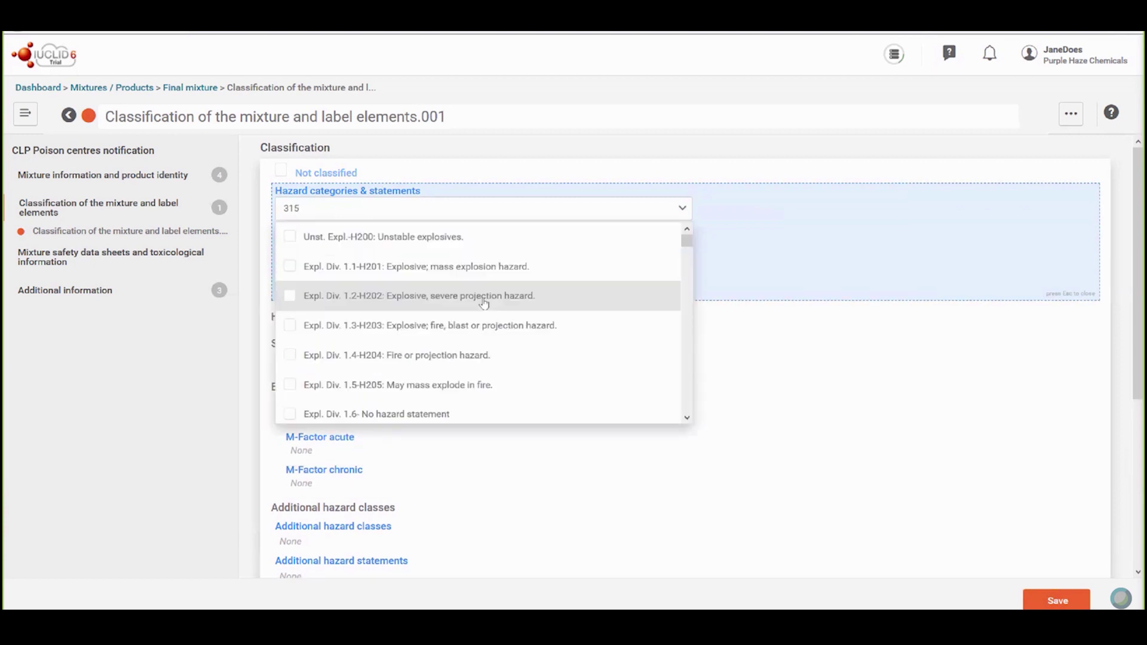
key(Escape)
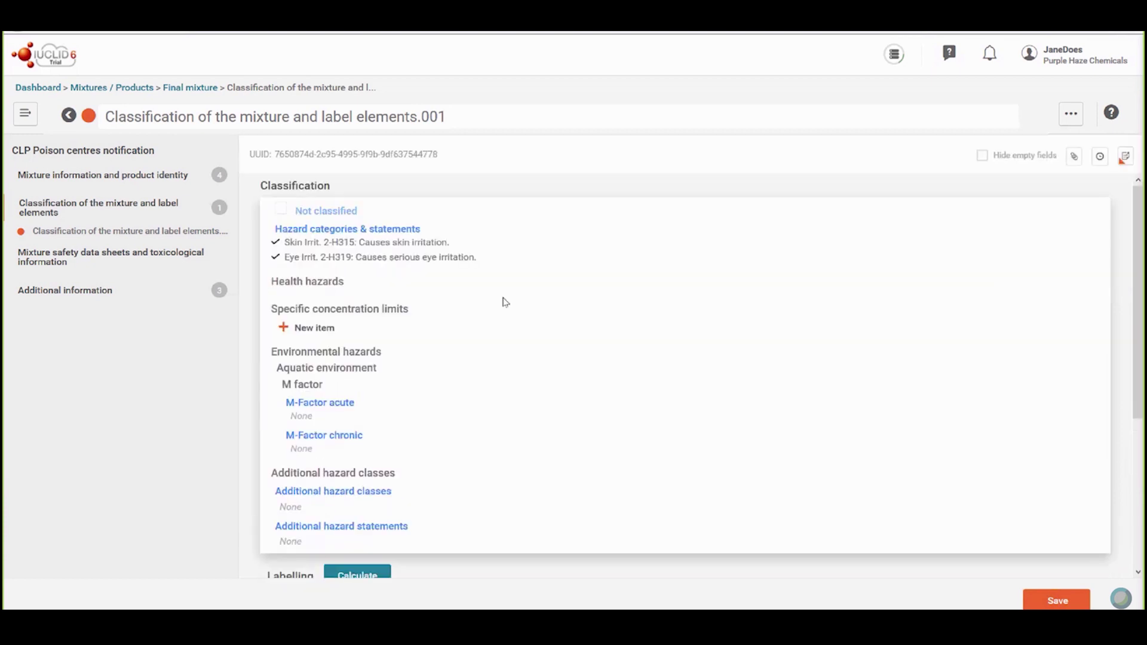
Calculate the labelling information automatically from the mixture's classification data.
scroll(501, 297, down, 4)
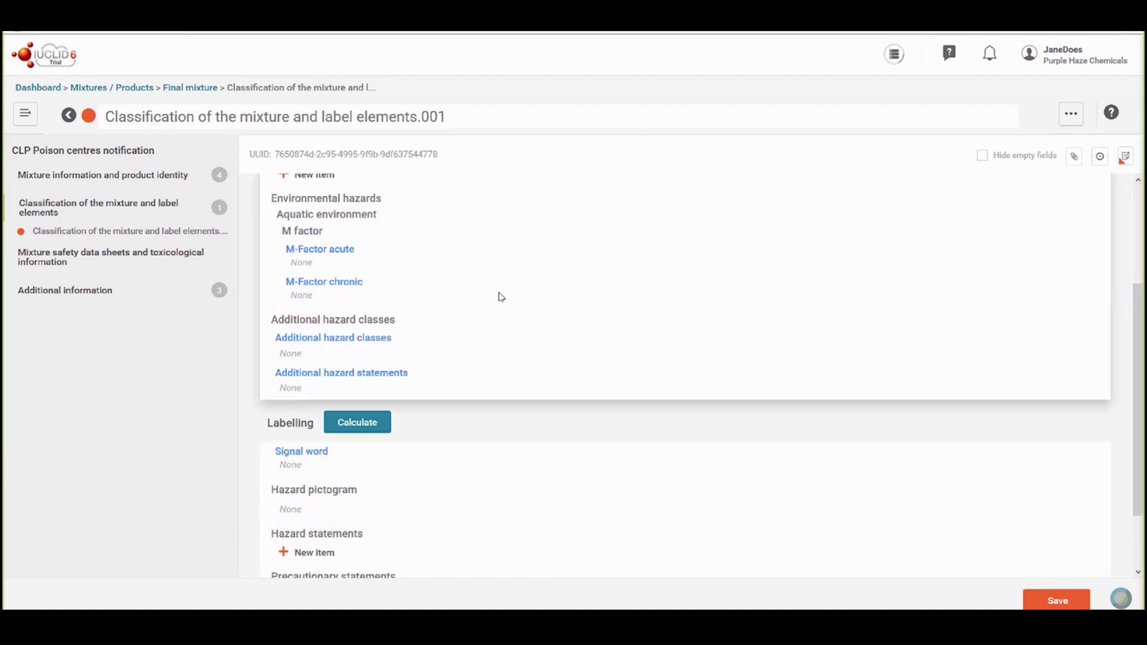
scroll(573, 281, up, 4)
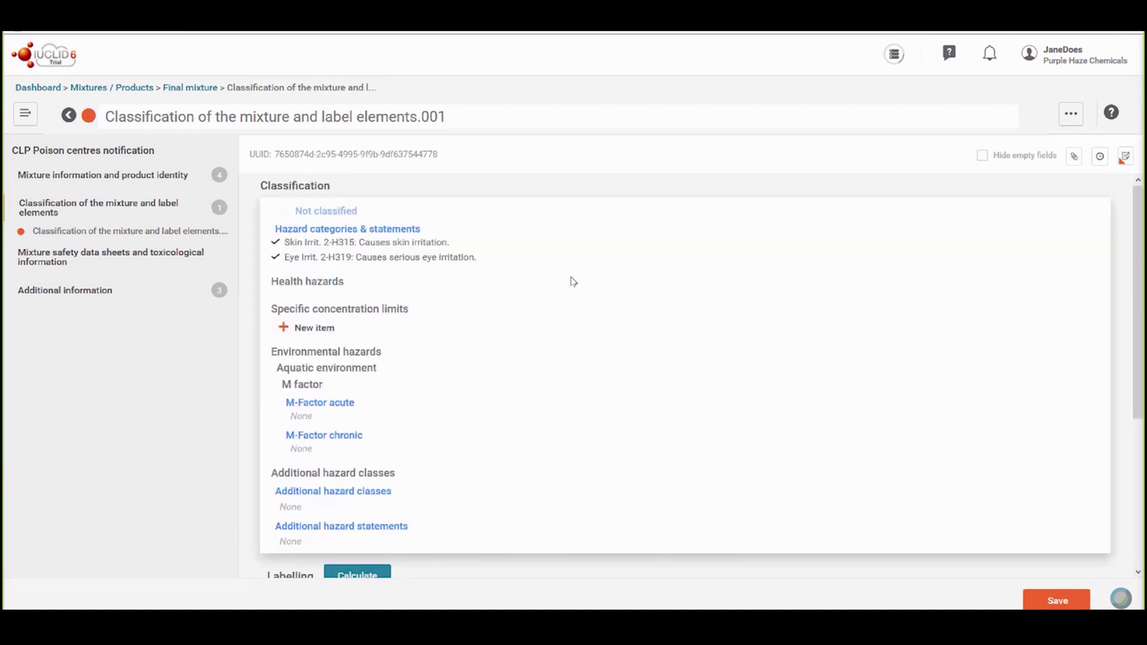
scroll(573, 283, down, 4)
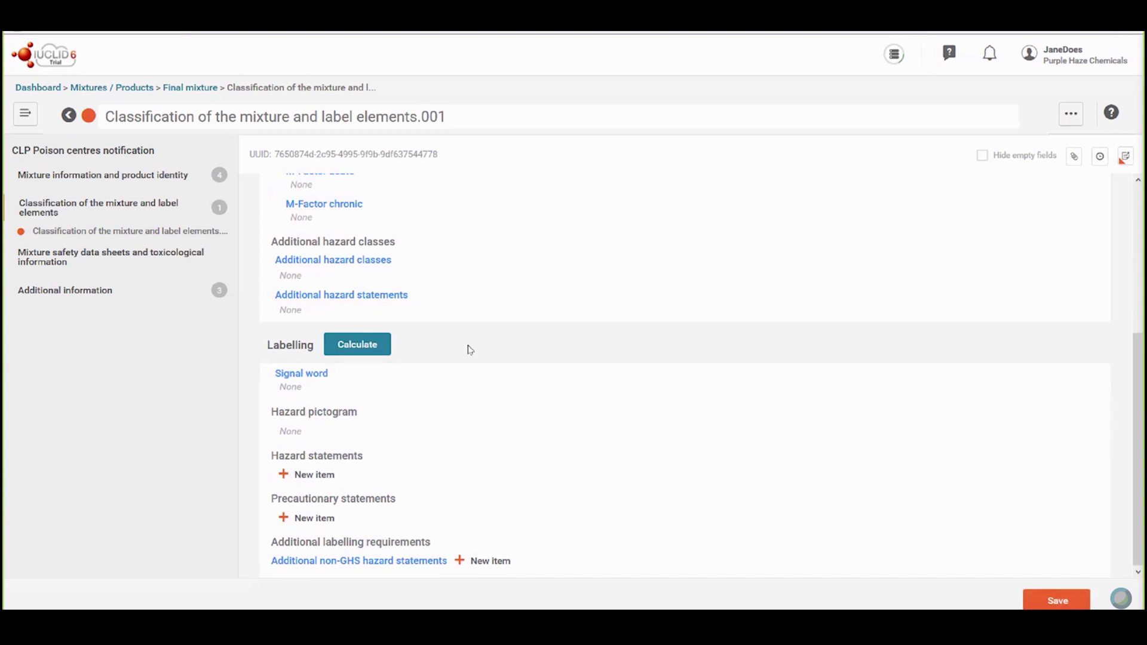
click(367, 351)
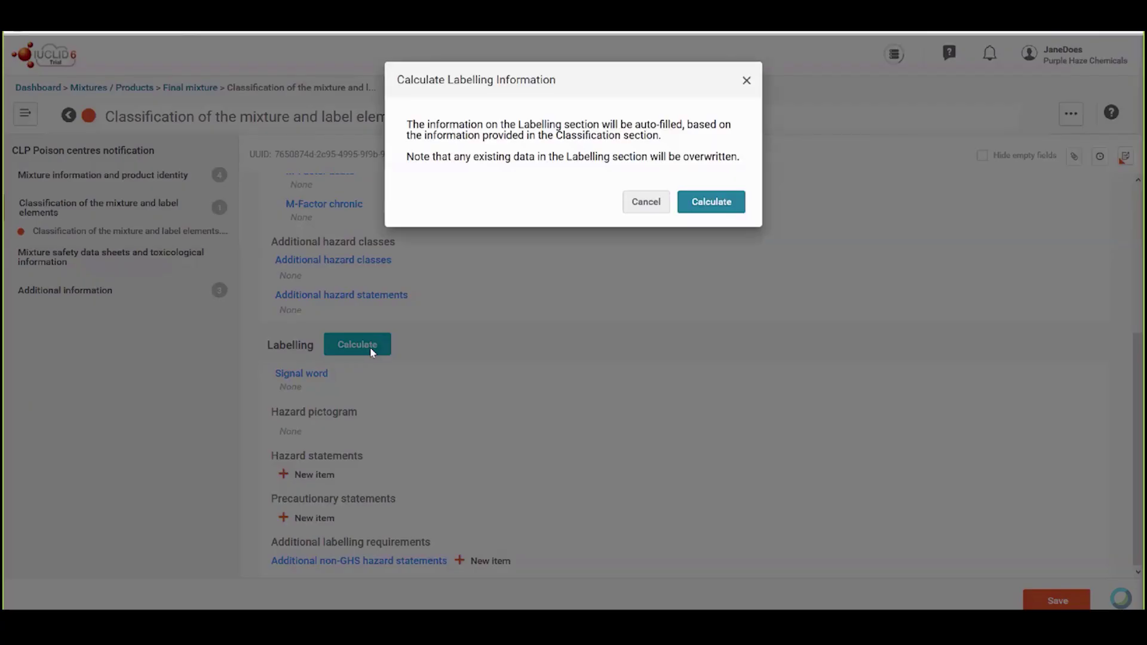
click(711, 203)
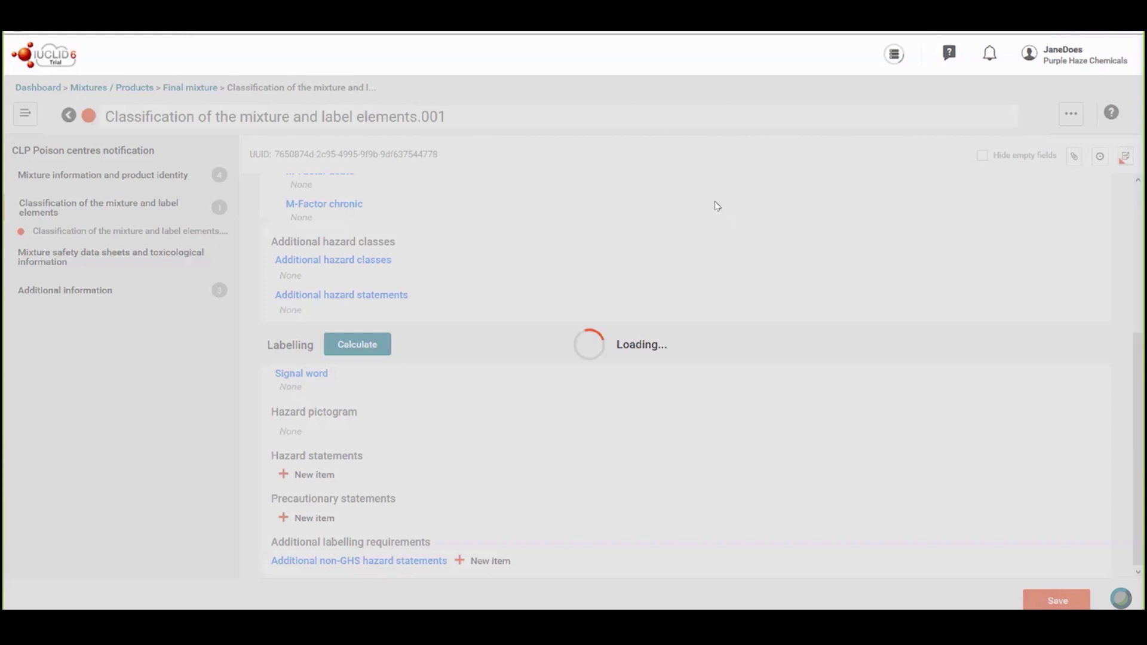
Add the additional text "Kädet" in Finnish and "Händer" in Swedish to precautionary statement P264, and save the document.
scroll(773, 287, down, 8)
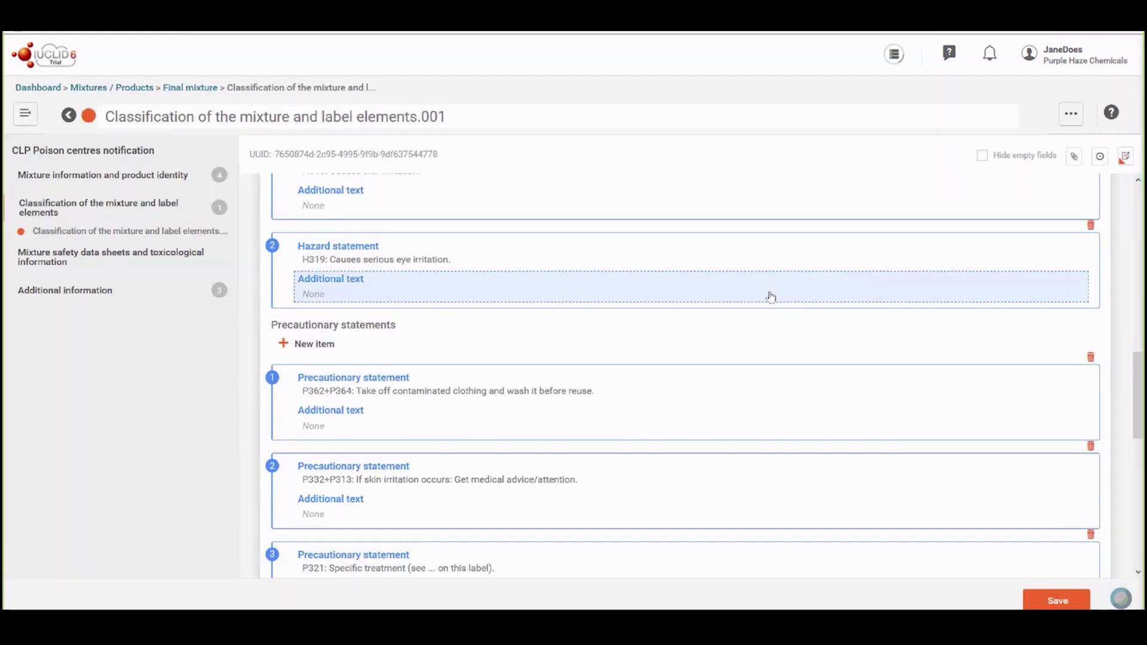
scroll(772, 294, down, 3)
scroll(770, 298, down, 3)
scroll(770, 298, down, 3)
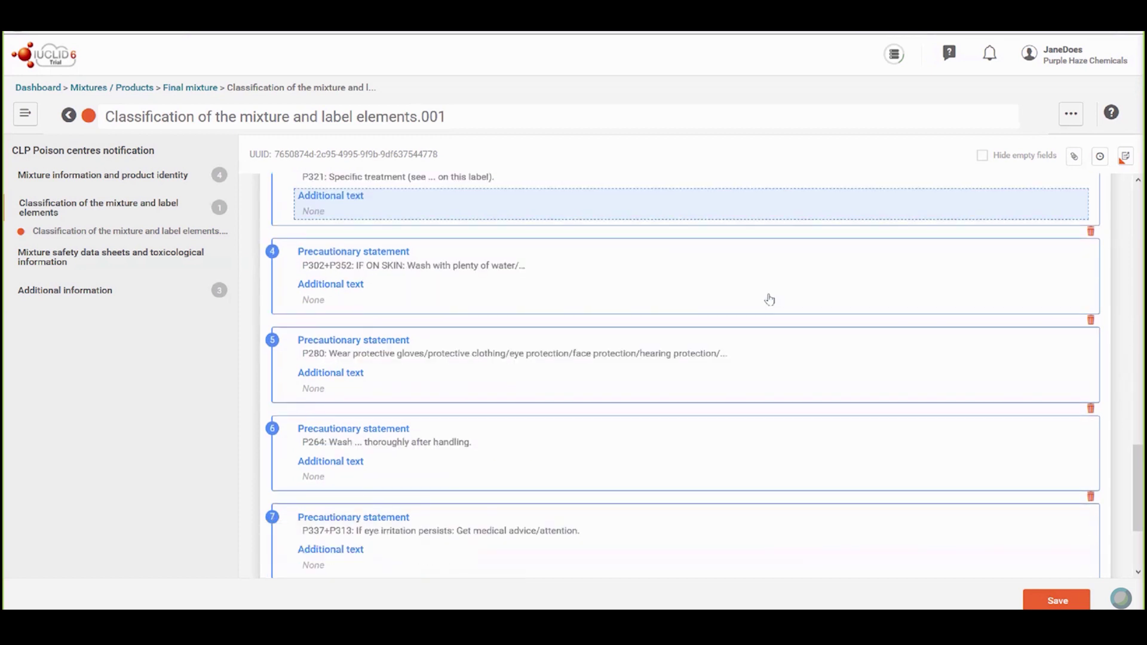
scroll(767, 304, down, 1)
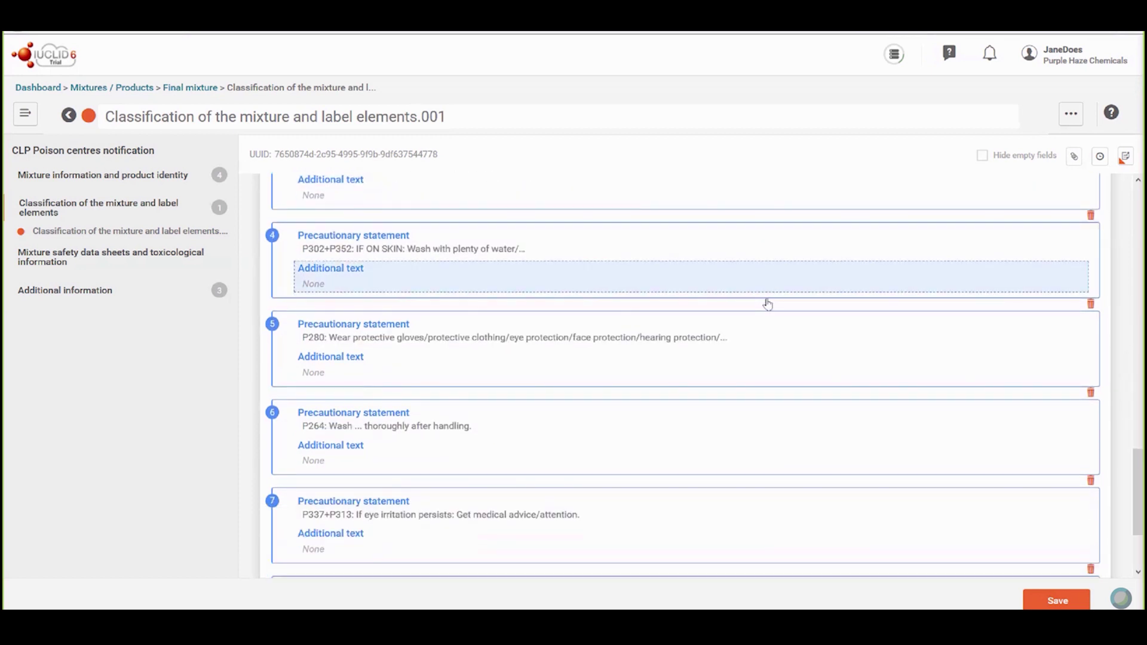
scroll(768, 304, down, 1)
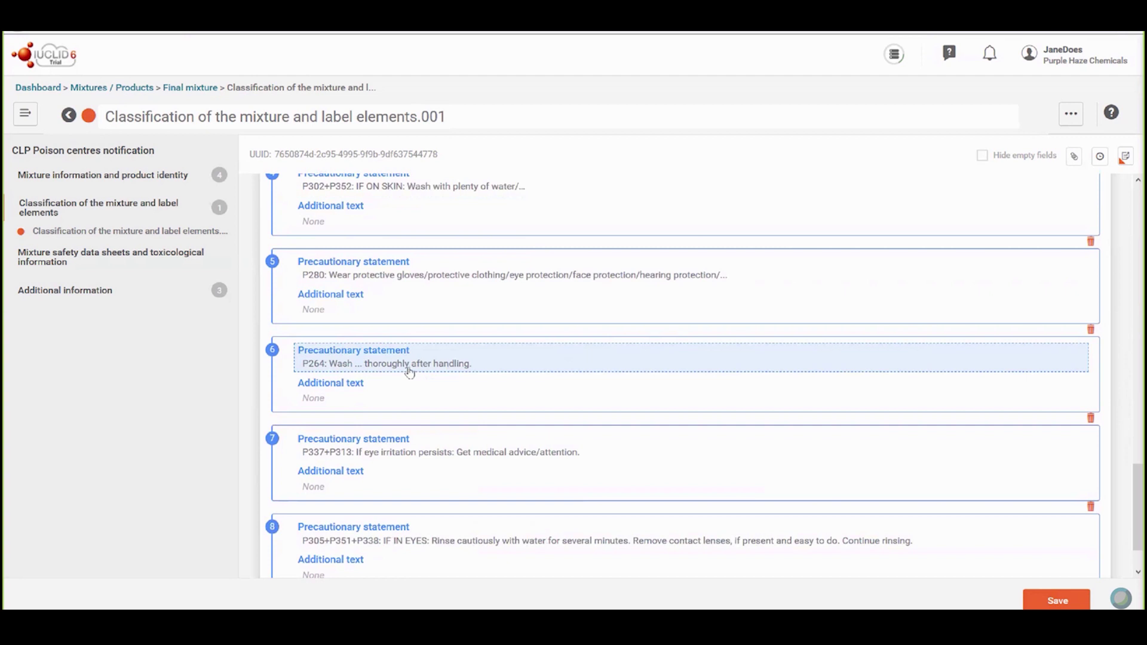
click(334, 394)
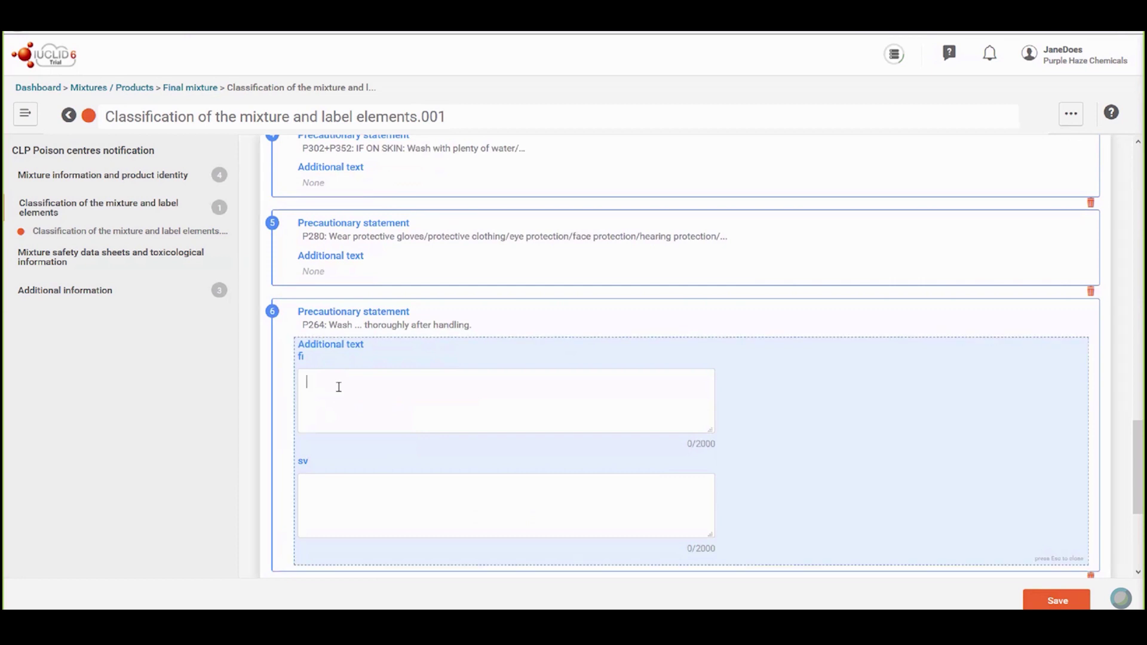
text(Kädet)
click(315, 485)
text(Händer)
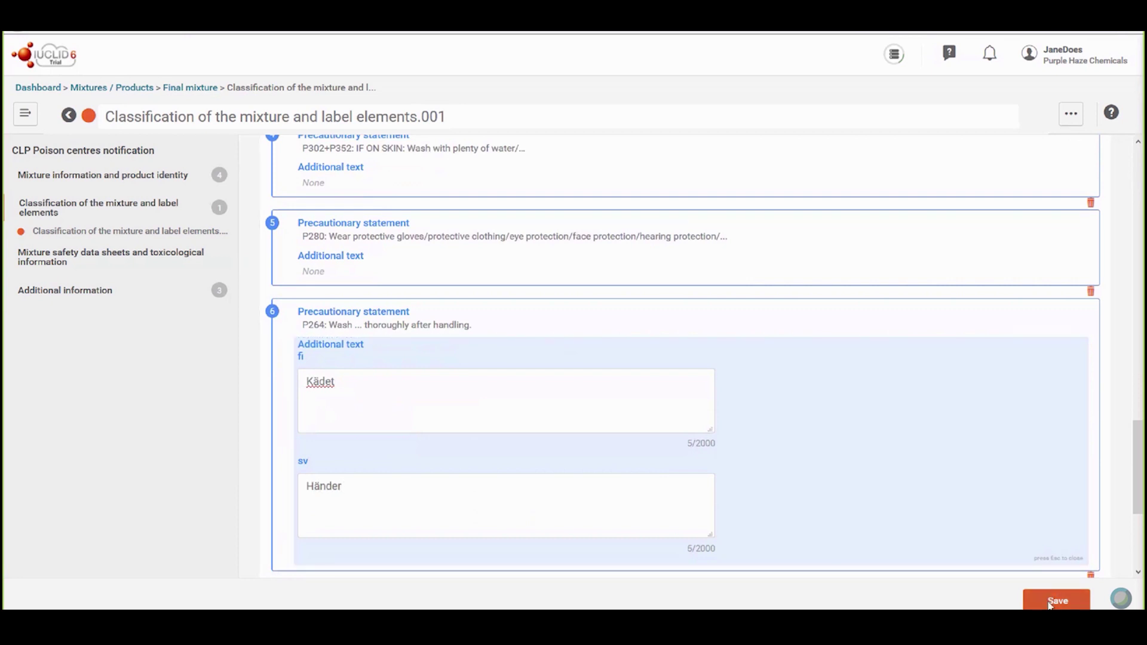
click(1048, 598)
click(1056, 600)
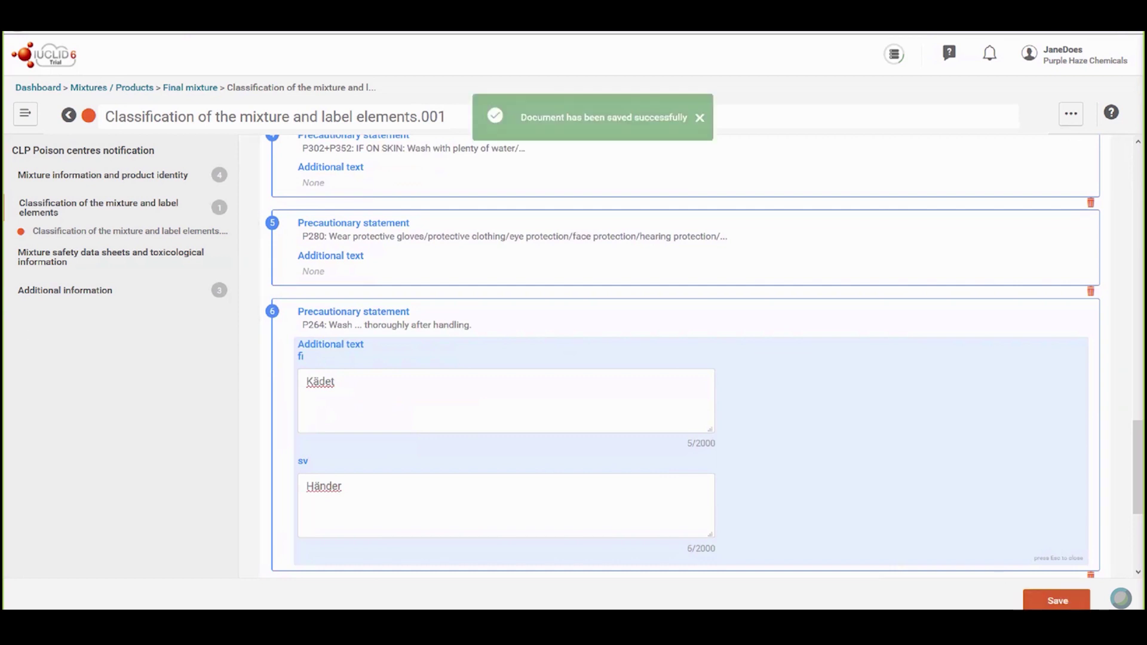
Return to the Final mixture overview and create a new document for mixture safety data sheets and toxicological information.
click(69, 116)
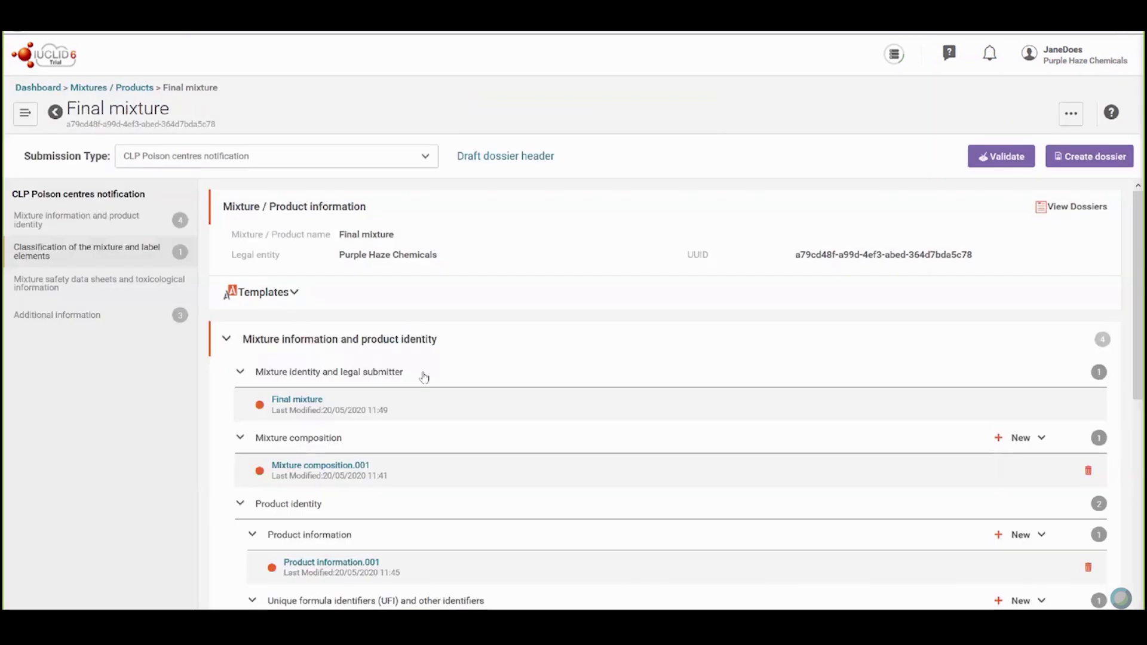
scroll(422, 376, down, 5)
scroll(430, 377, down, 2)
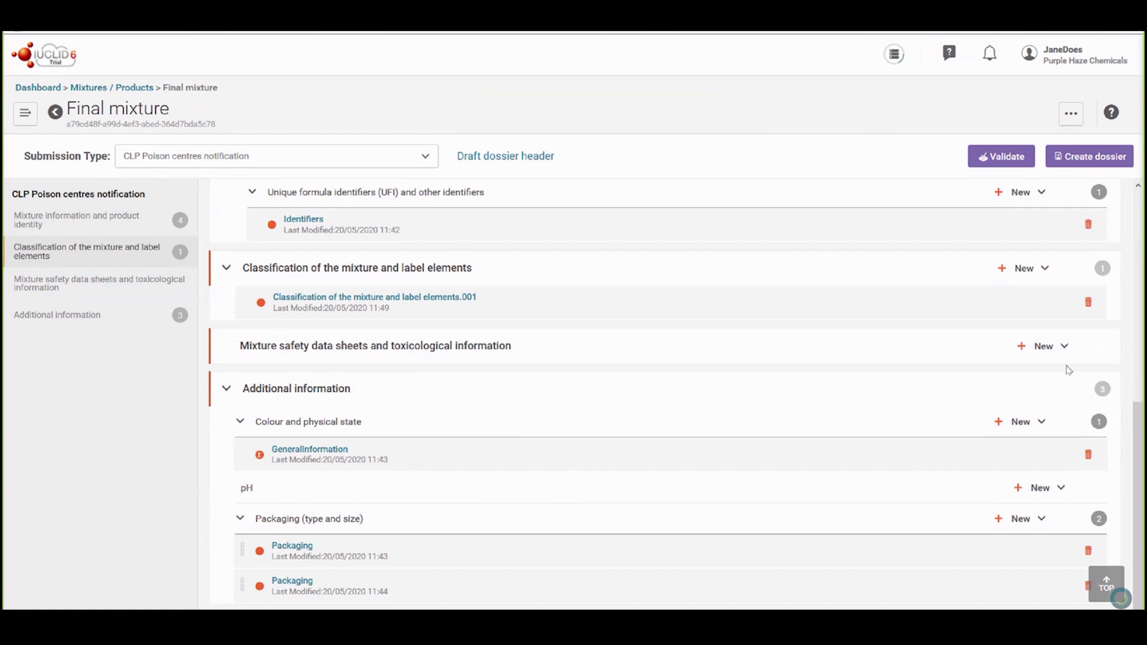
click(1055, 349)
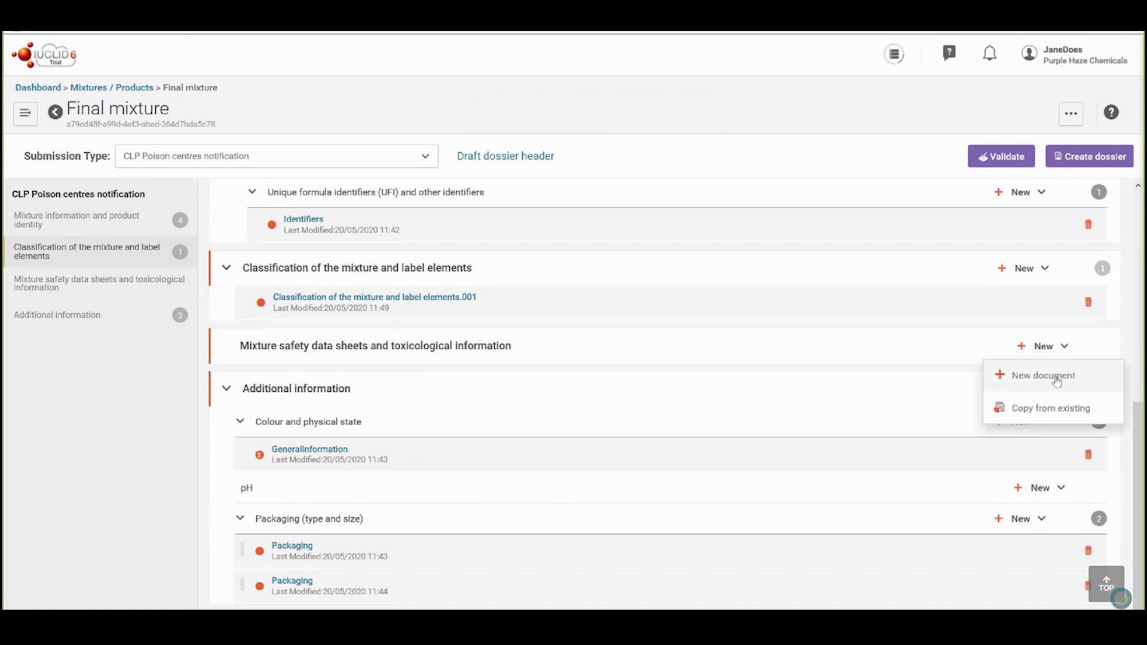
click(1057, 382)
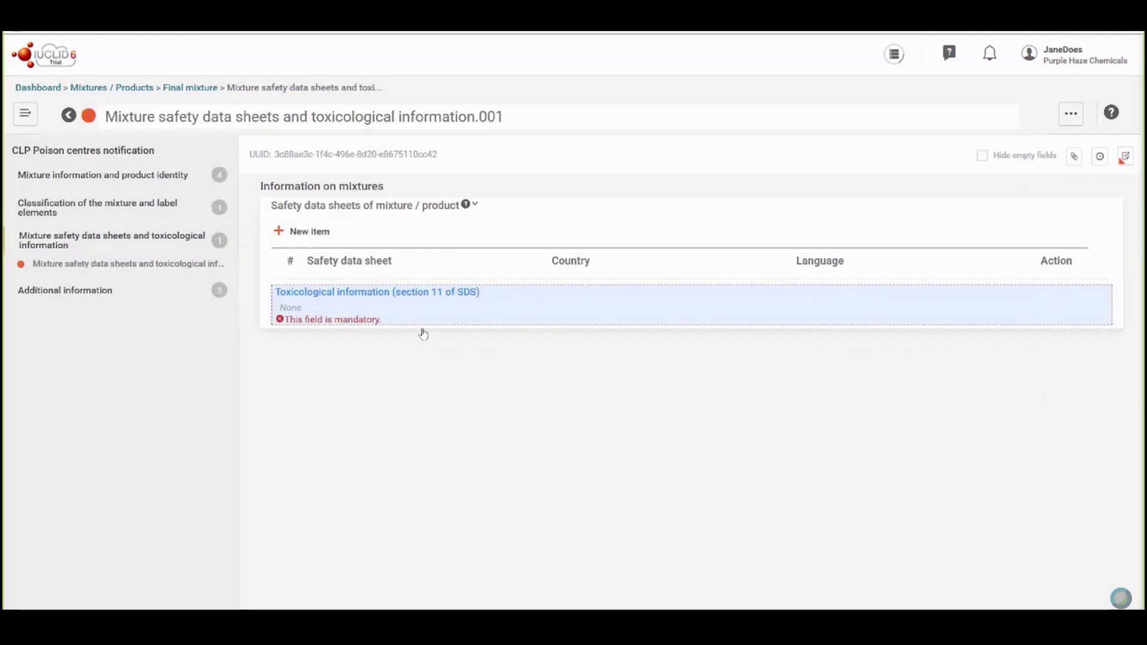
Paste the Finnish and Swedish texts into the toxicological information (section 11 of SDS) and save the document.
click(422, 332)
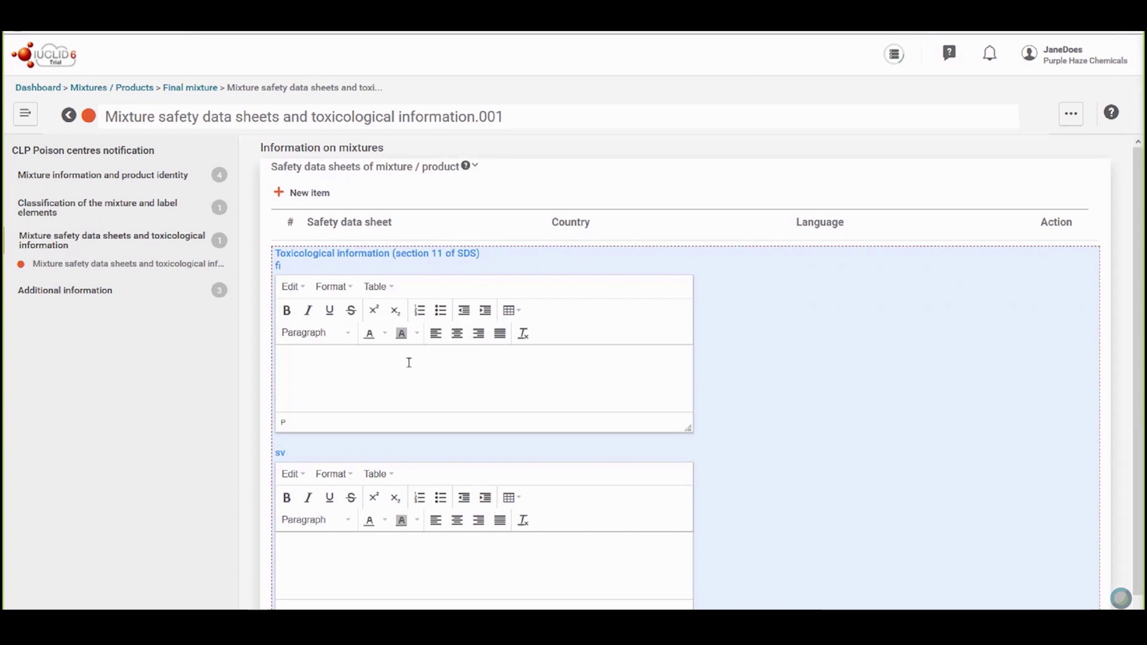
key(ctrl+v)
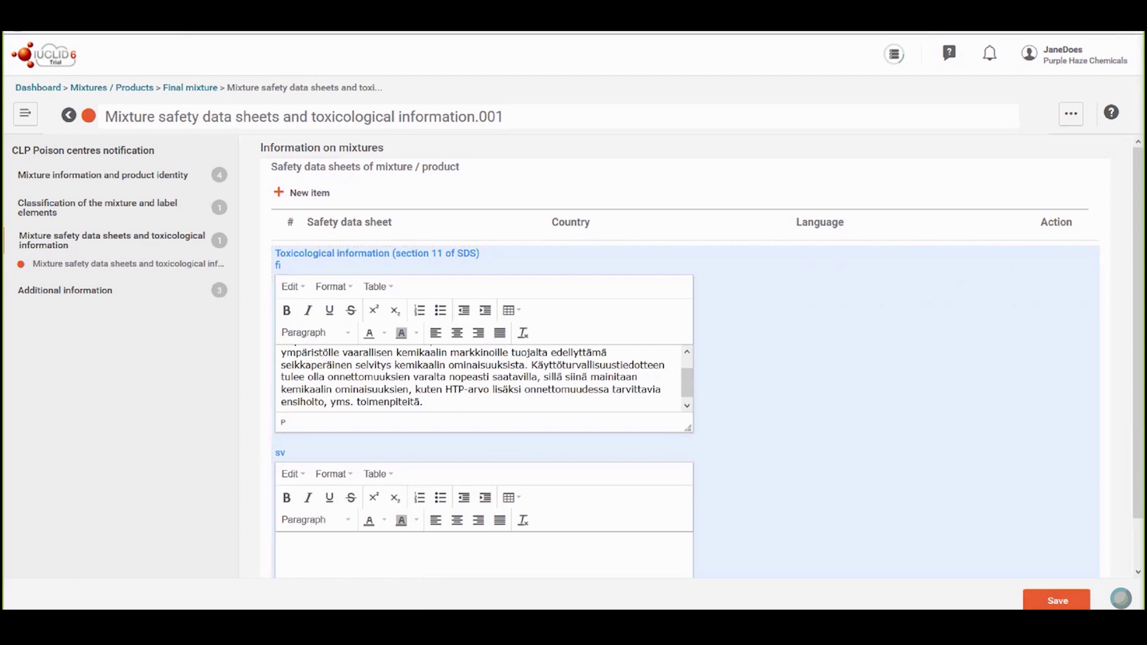
click(369, 548)
key(ctrl+v)
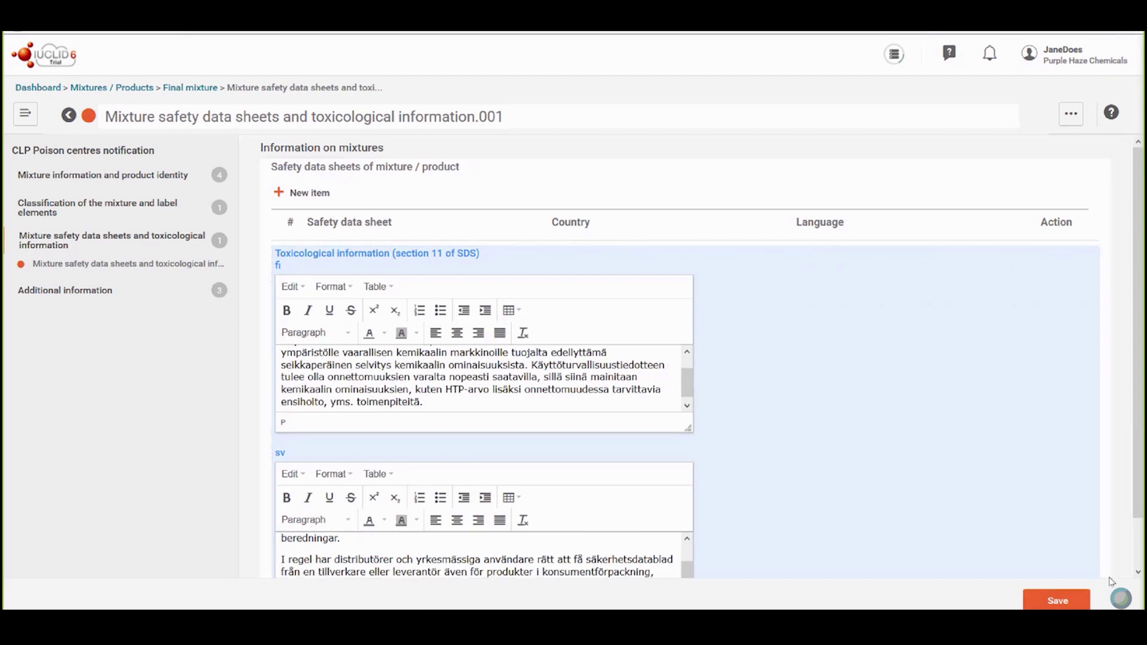
click(1053, 603)
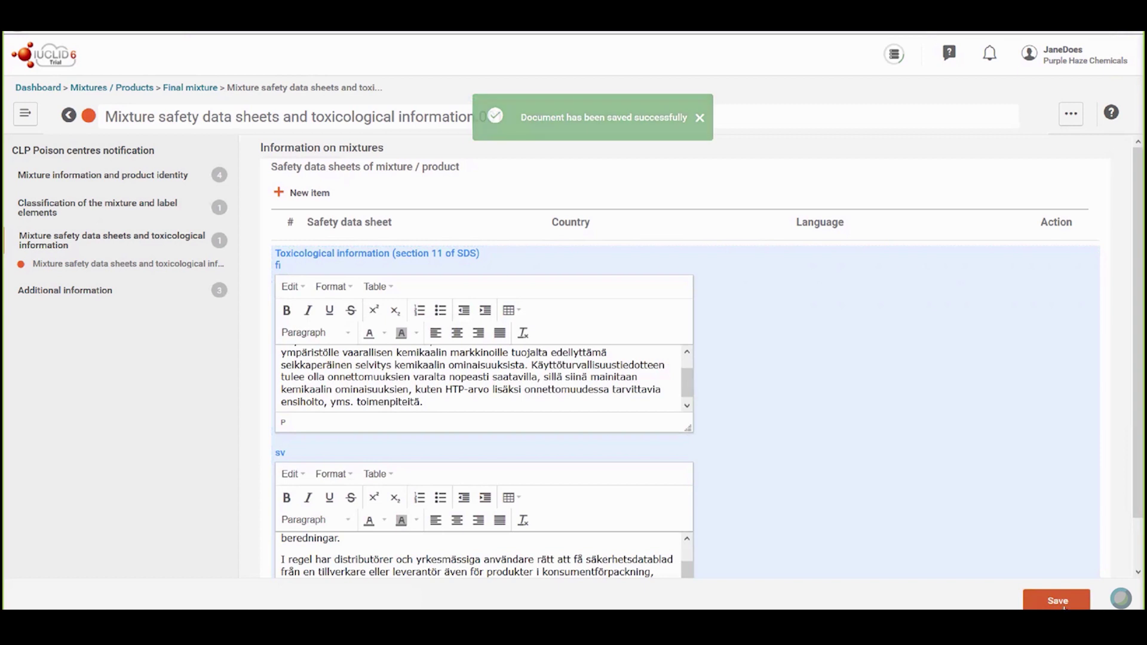
Return to the Final mixture overview and create a new pH document under the additional information.
click(69, 115)
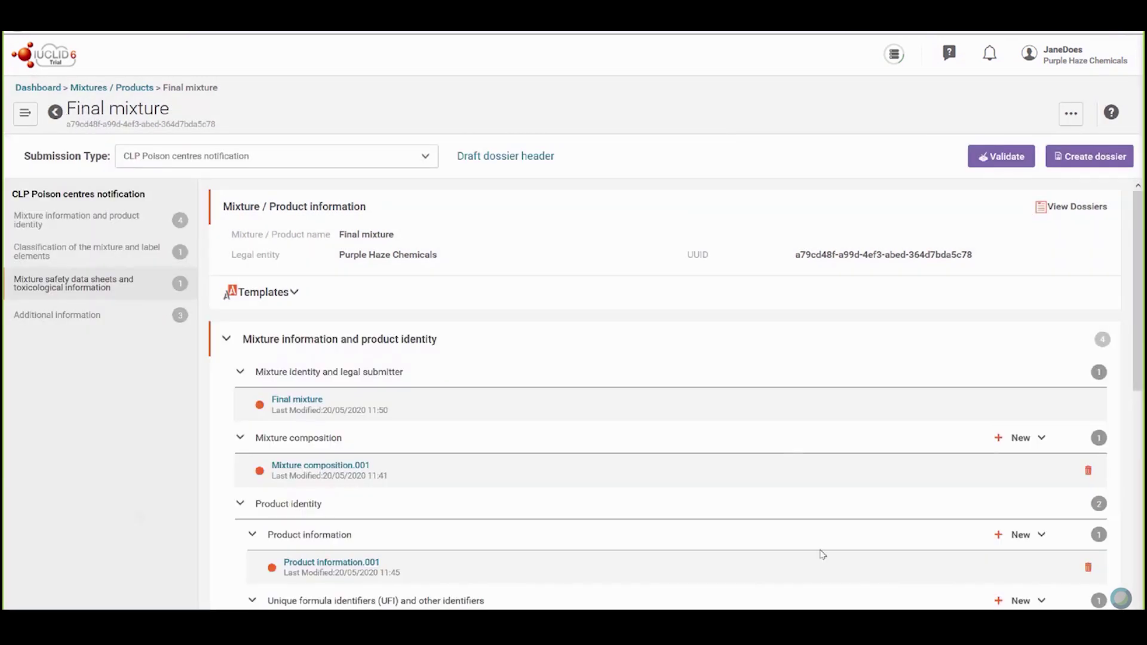
scroll(819, 546, down, 1)
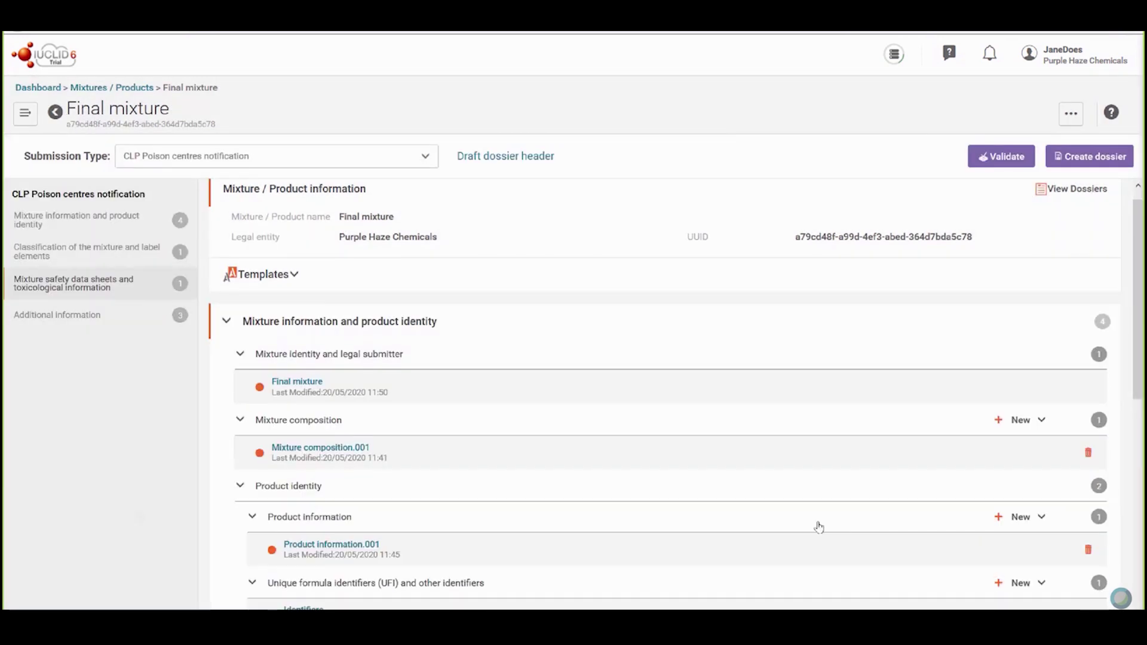
scroll(819, 526, down, 6)
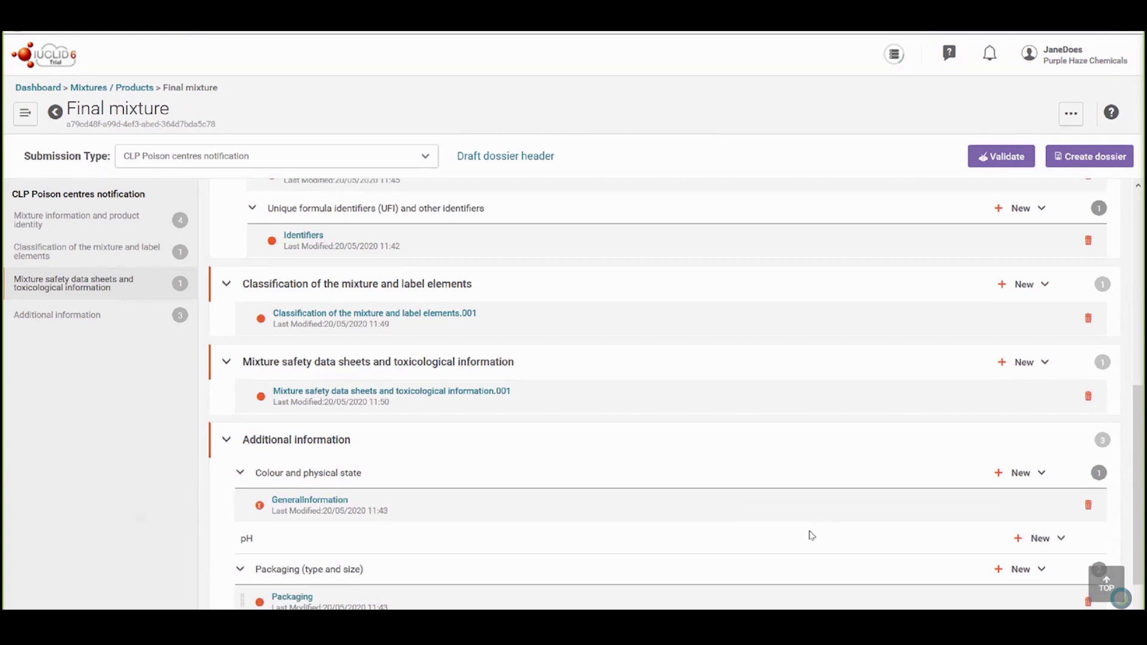
scroll(811, 535, up, 2)
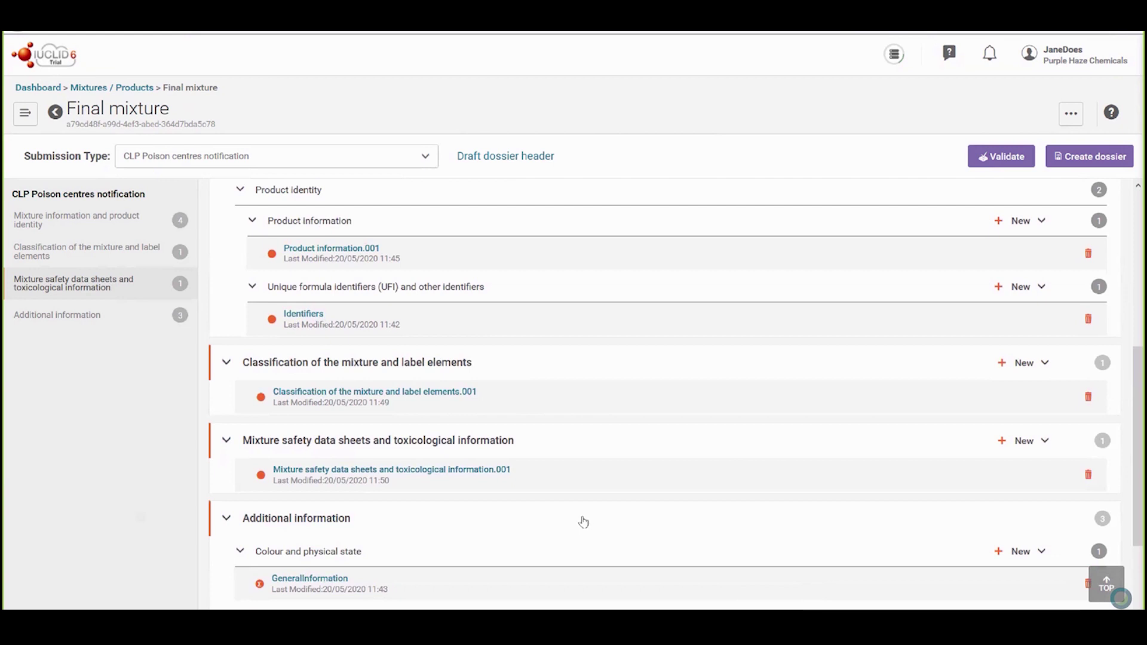
scroll(582, 521, down, 1)
scroll(582, 522, down, 1)
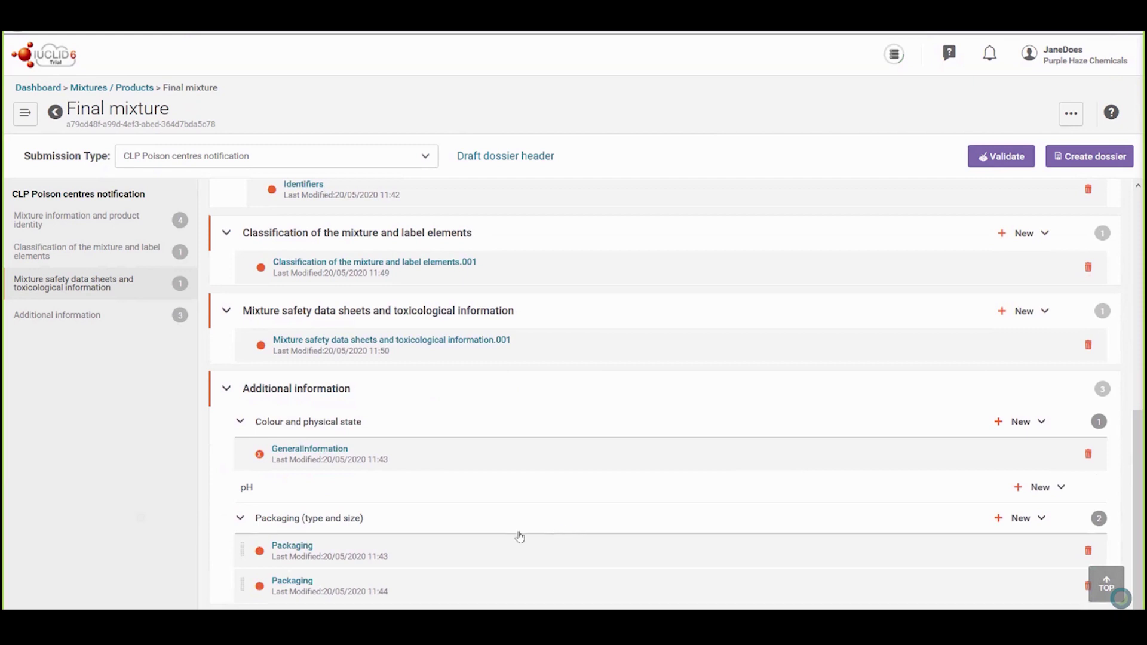
click(1042, 489)
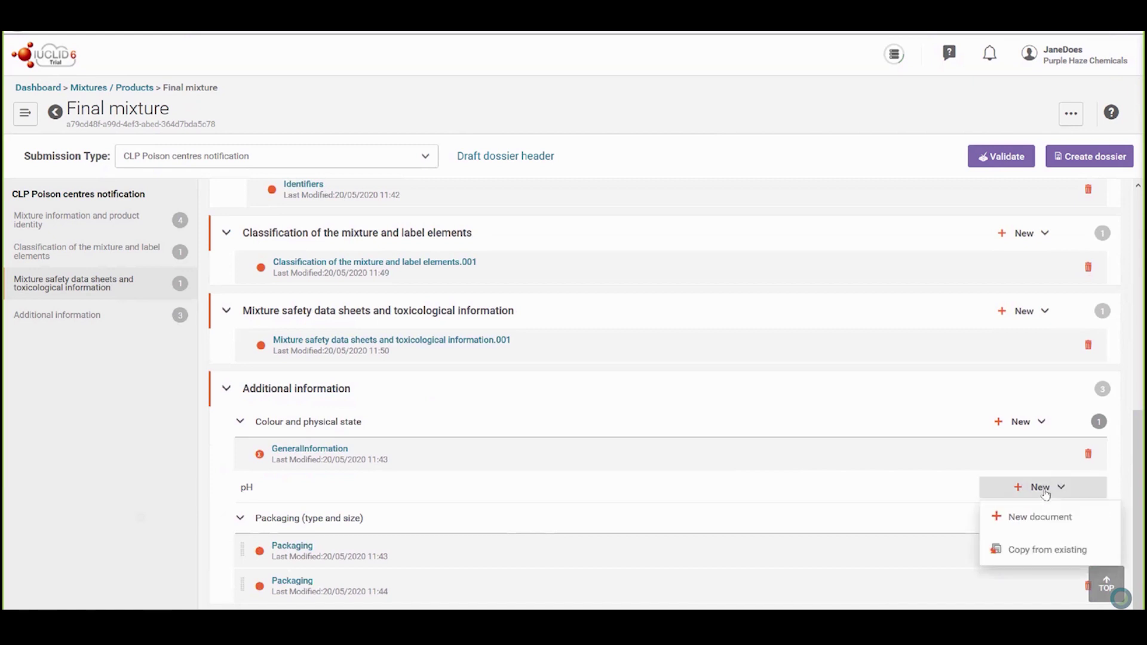
click(1045, 524)
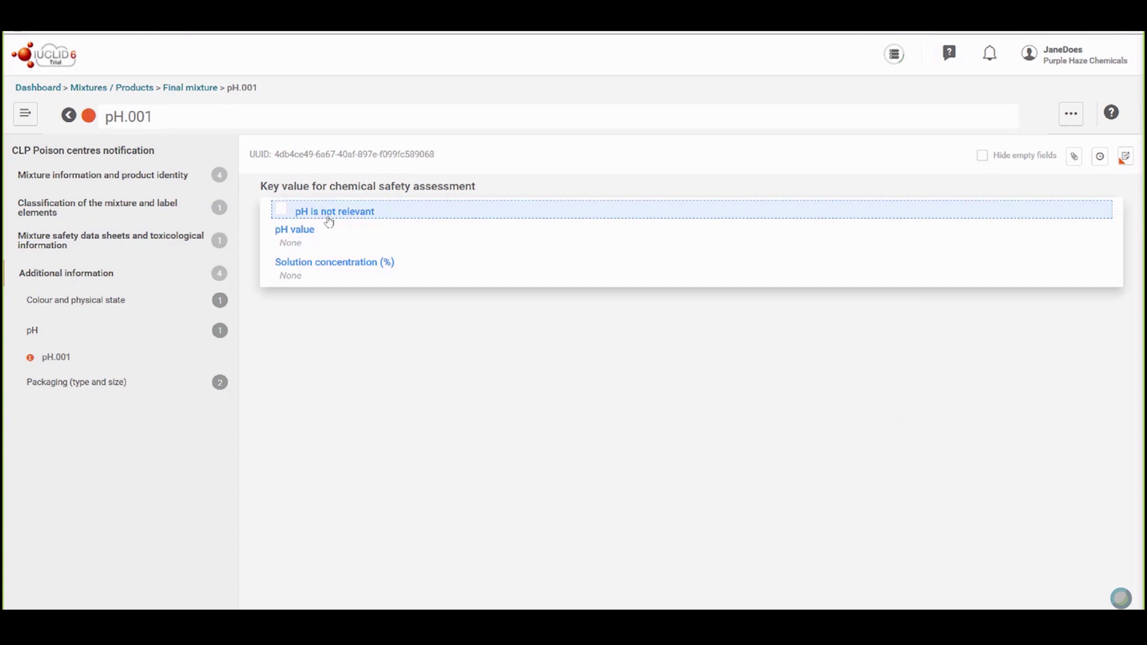
Set the pH value range to 6–7 and the solution concentration to 100 %.
click(299, 243)
click(347, 210)
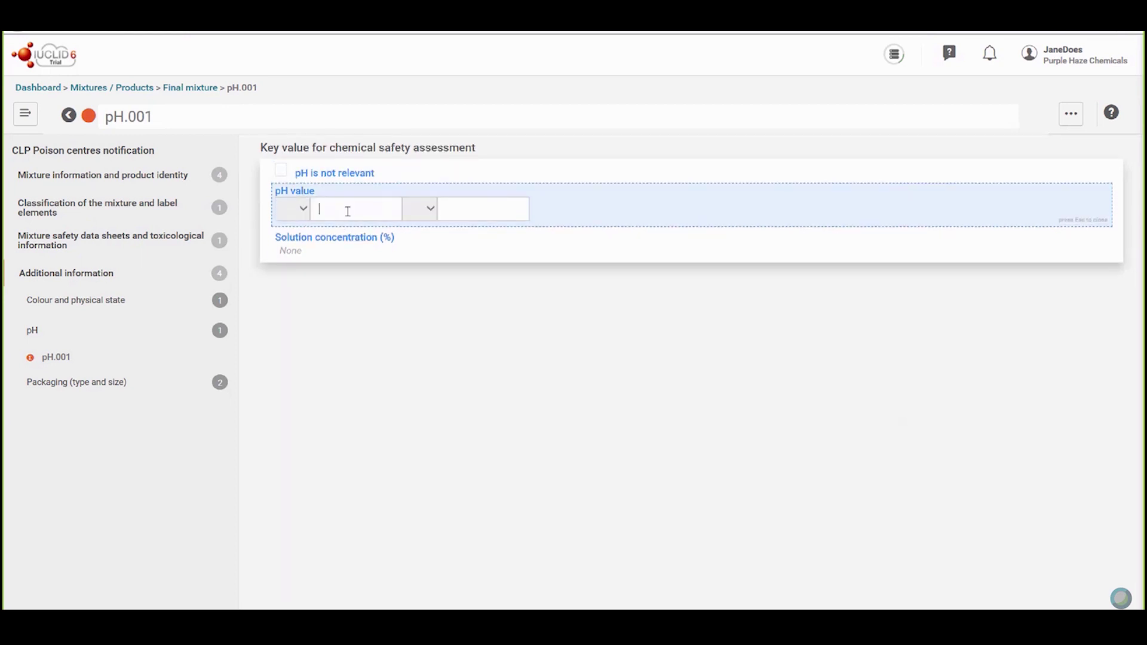
text(6)
click(470, 206)
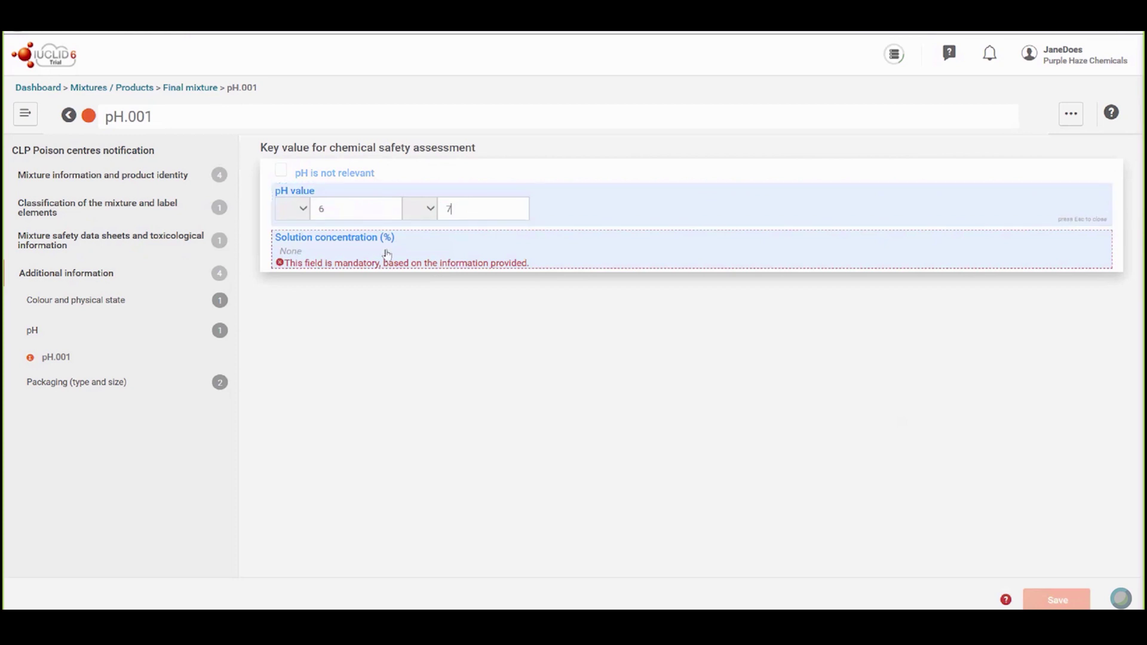
click(338, 243)
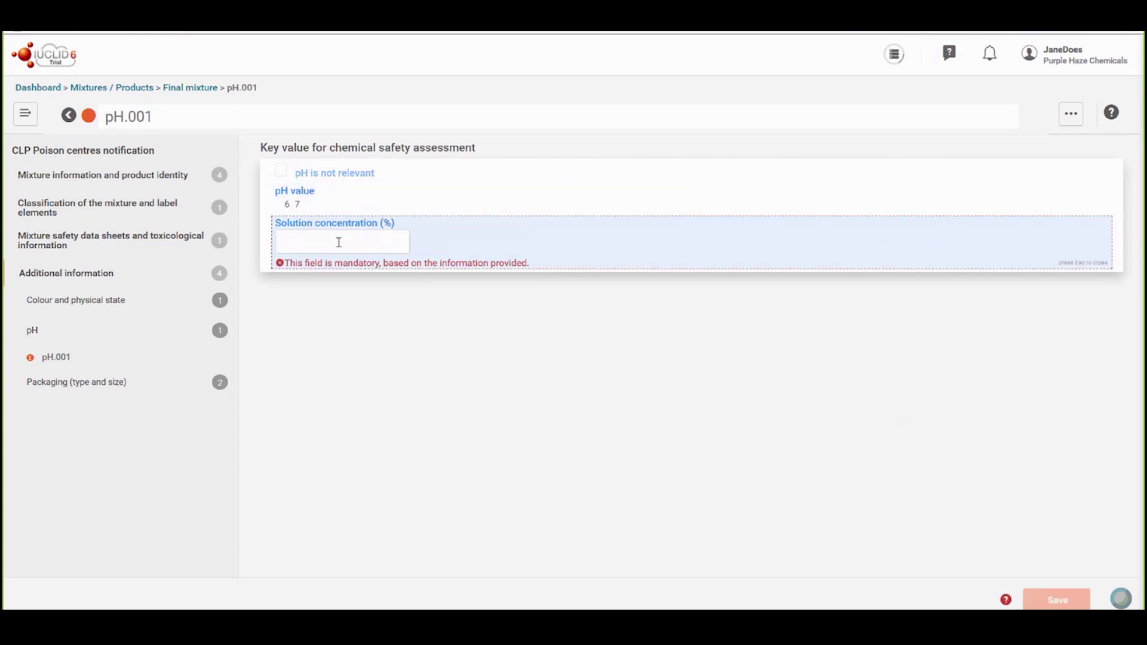
text(100)
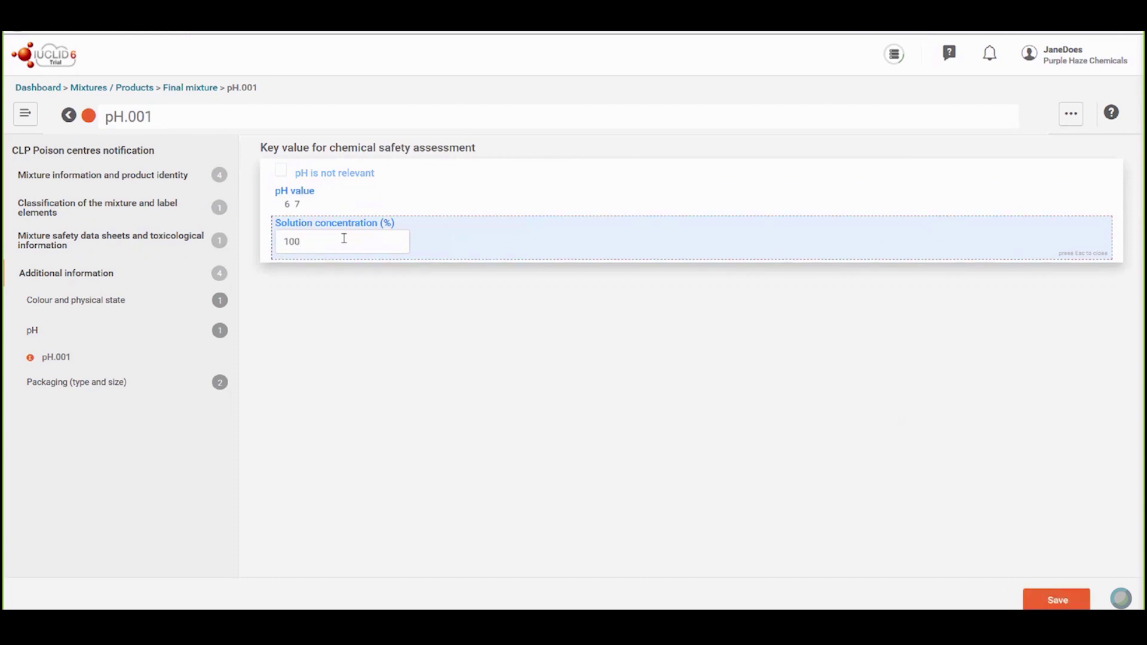
Set the qualifier of the lower pH value to ca. and save the pH document.
click(334, 200)
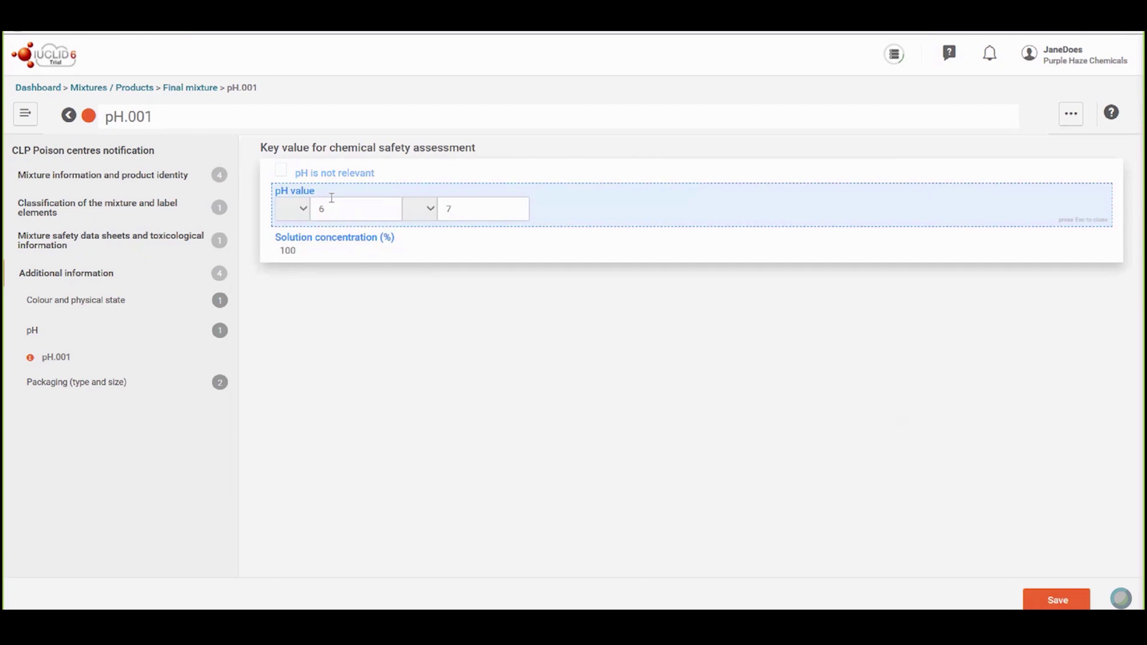
click(301, 214)
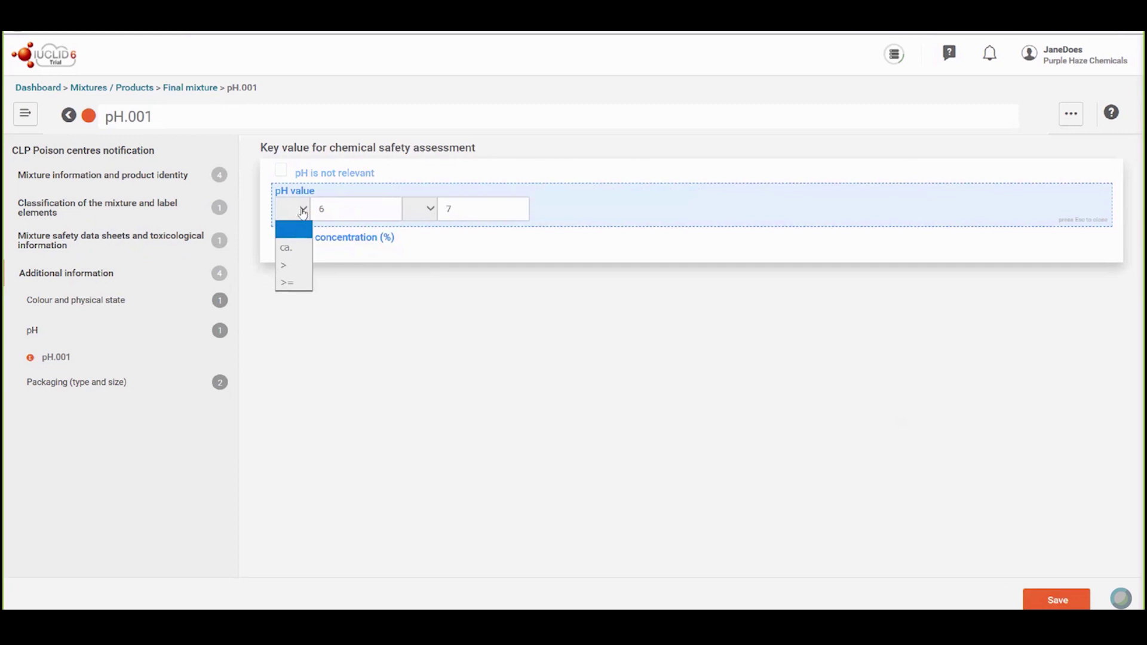
click(287, 247)
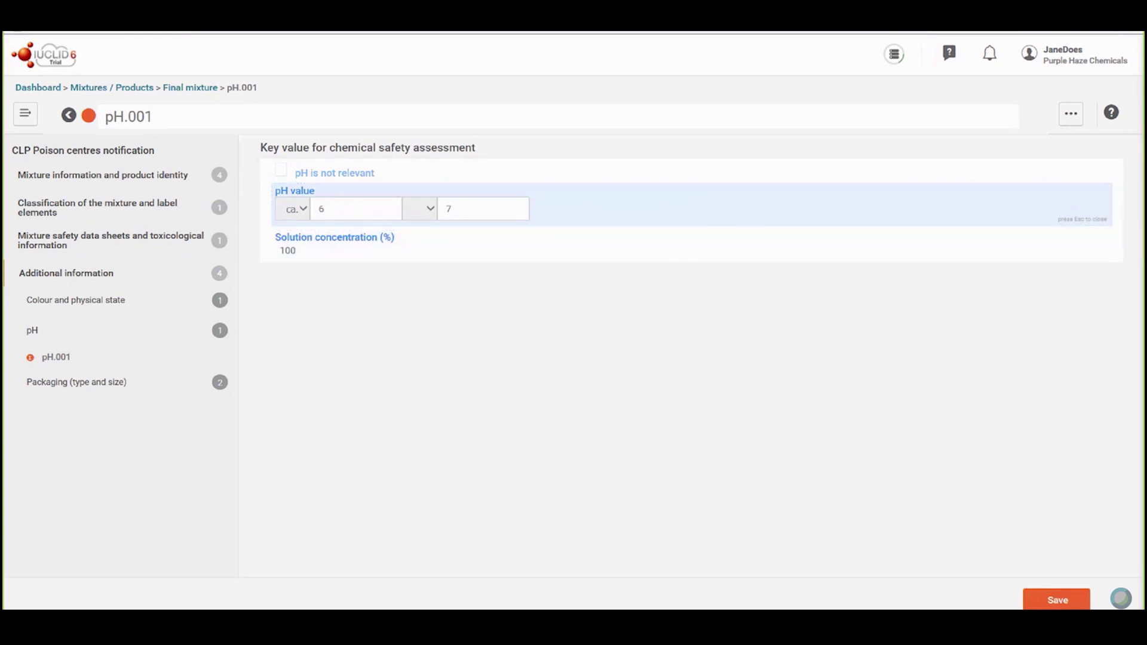
click(1036, 605)
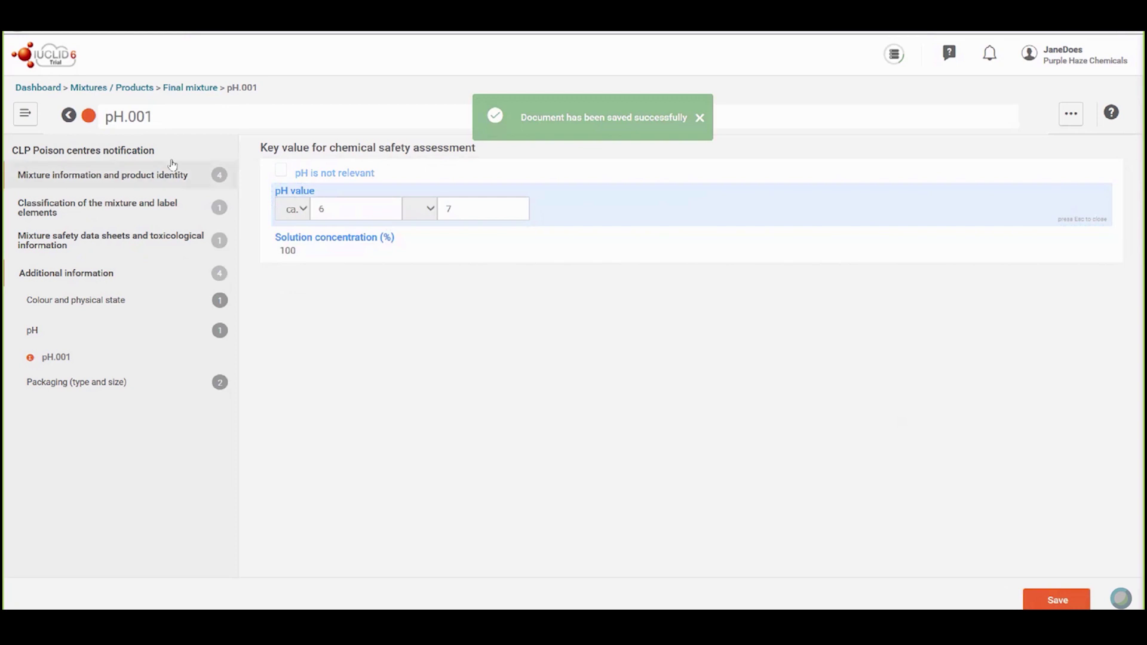
Return to the Final mixture overview and look through its completed sections.
click(68, 117)
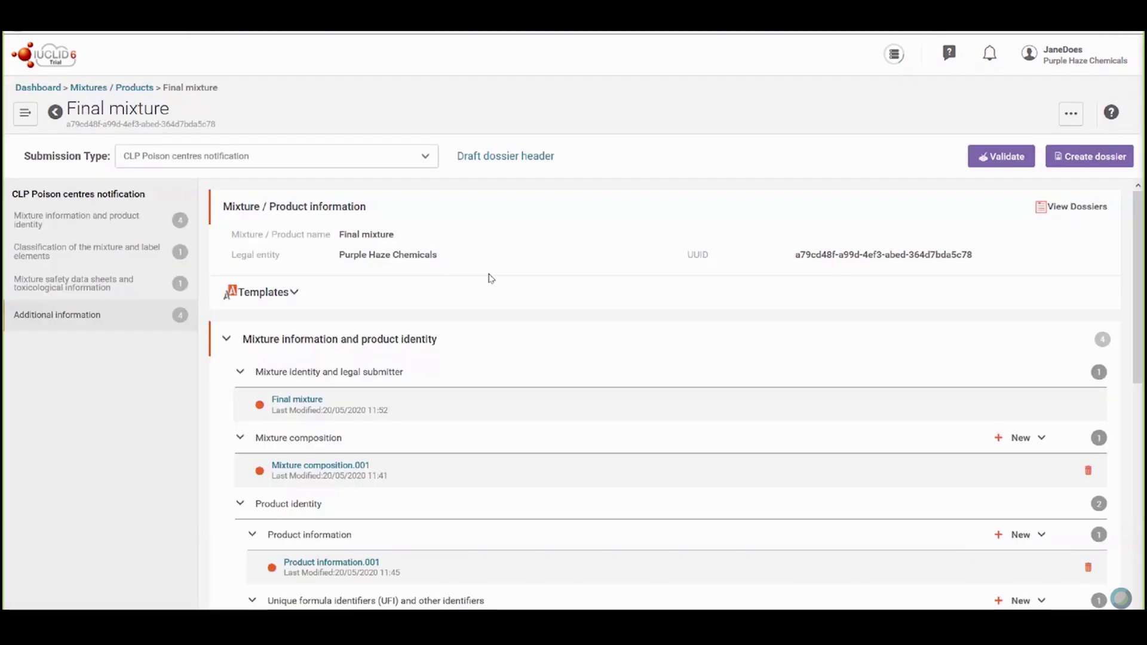
scroll(481, 290, down, 10)
scroll(480, 296, up, 4)
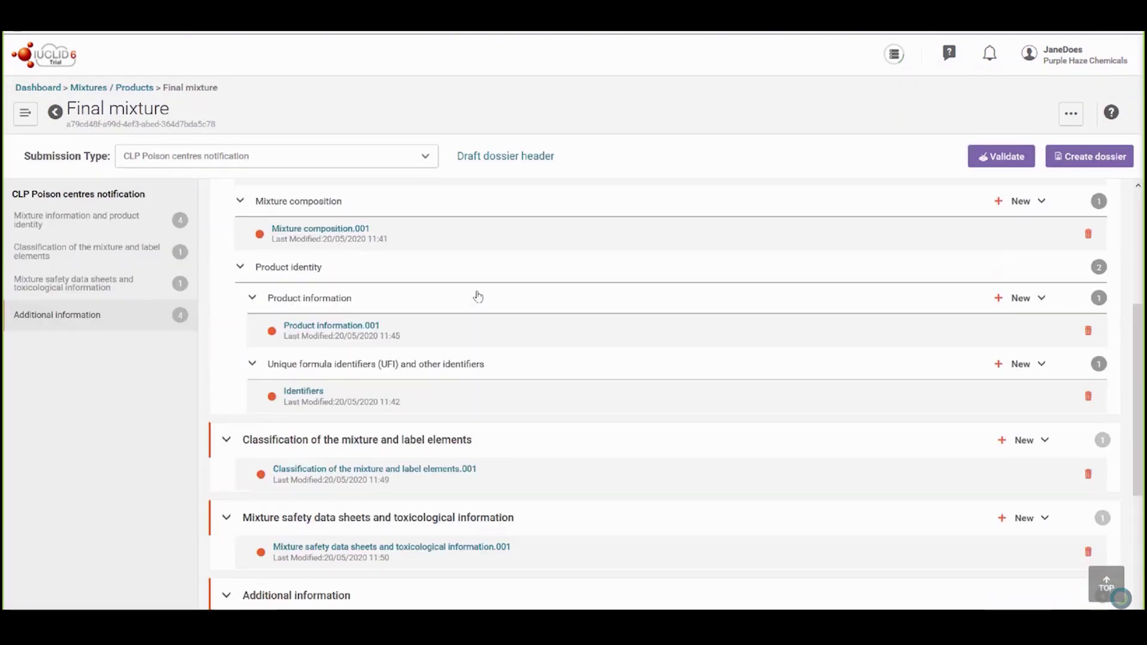
scroll(478, 297, up, 4)
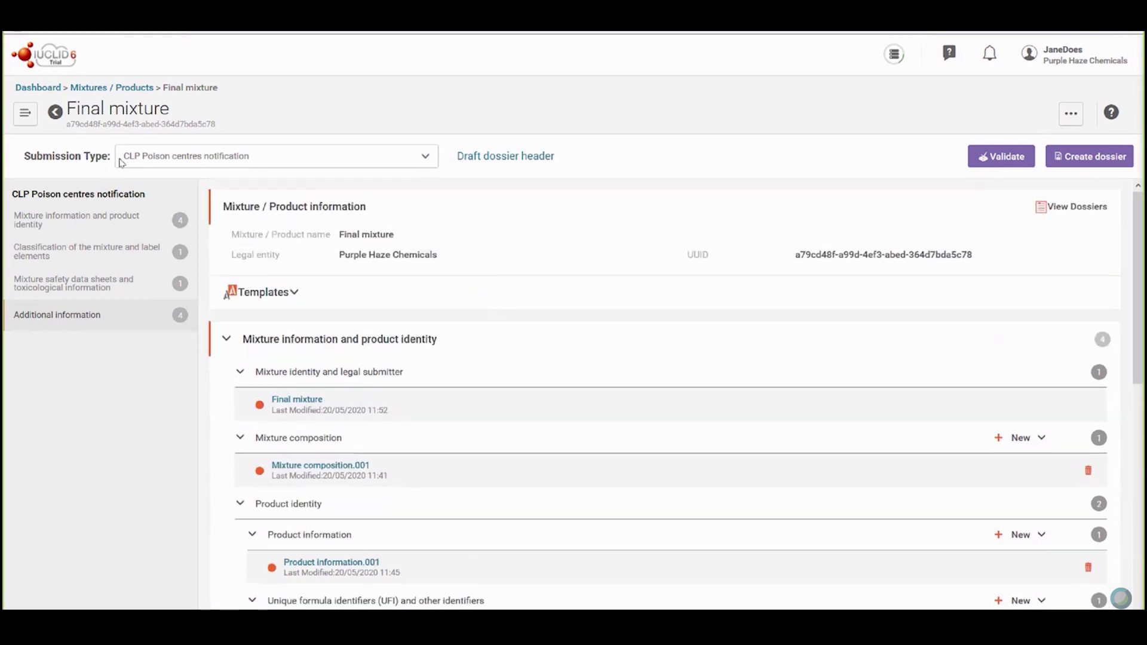
Reopen the Final mixture dataset from the dashboard's mixtures, run the validation assistant and examine the reported failure.
click(34, 89)
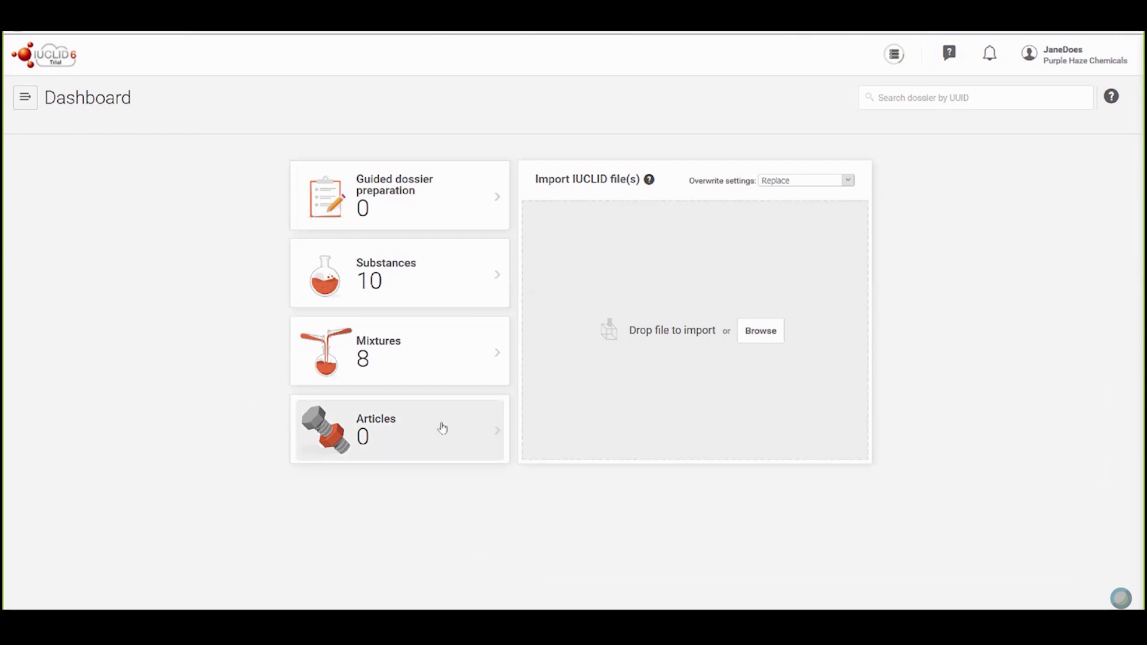
click(440, 356)
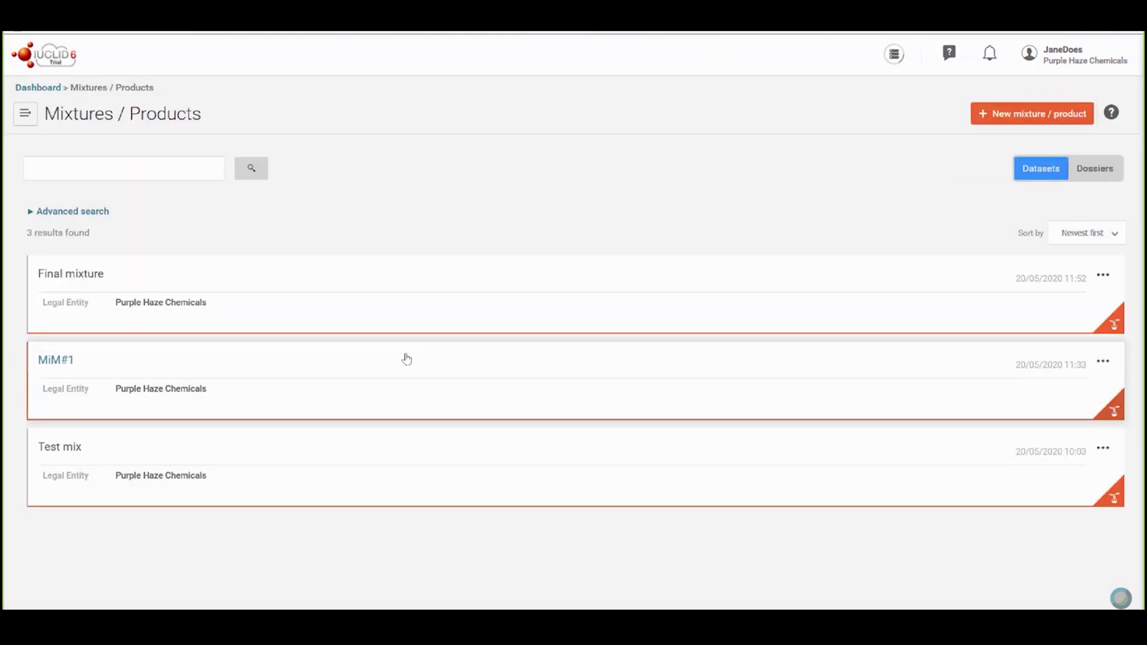
click(82, 276)
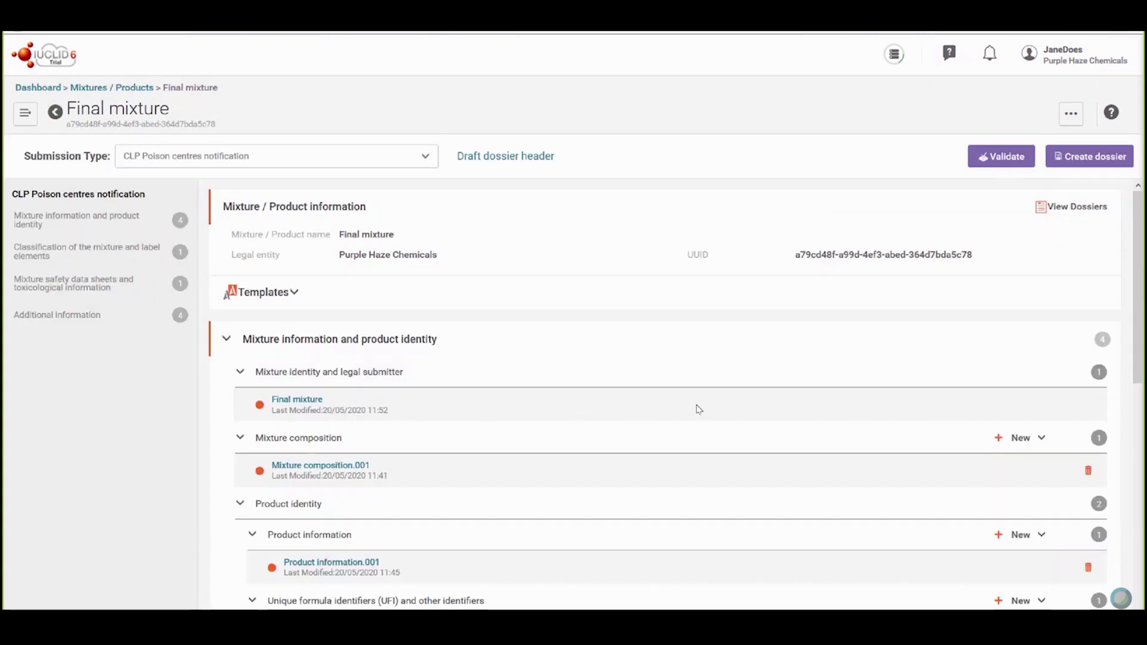
click(1001, 157)
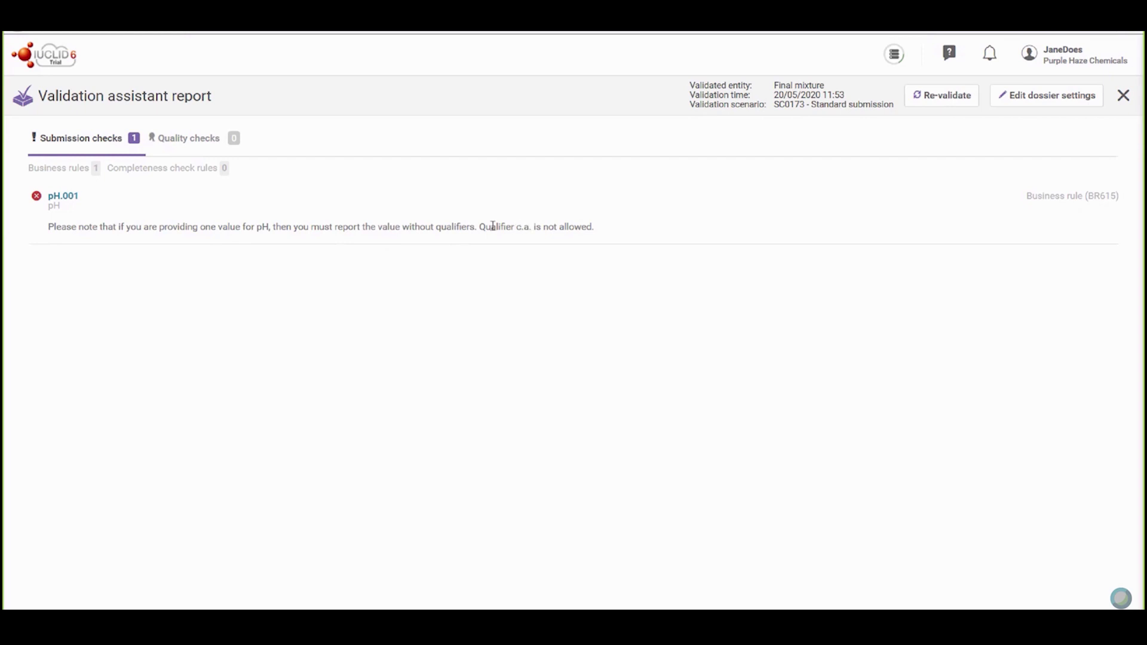
drag(478, 226, 597, 239)
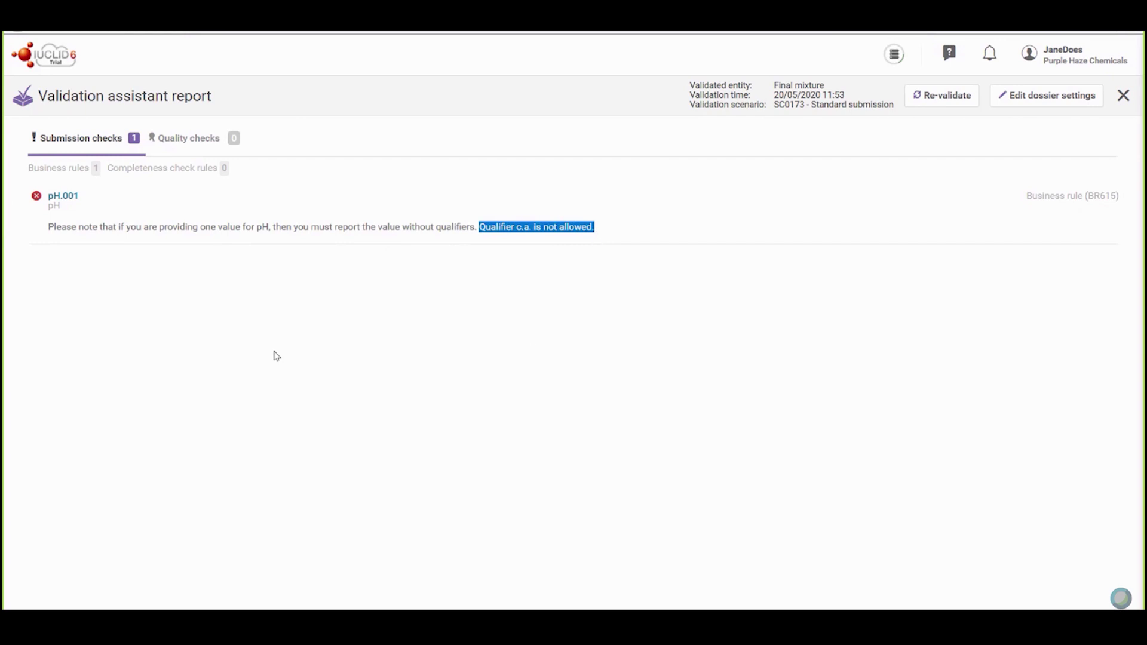
Clear the qualifier of the lower pH value in pH.001, save it and re-validate the mixture.
click(66, 201)
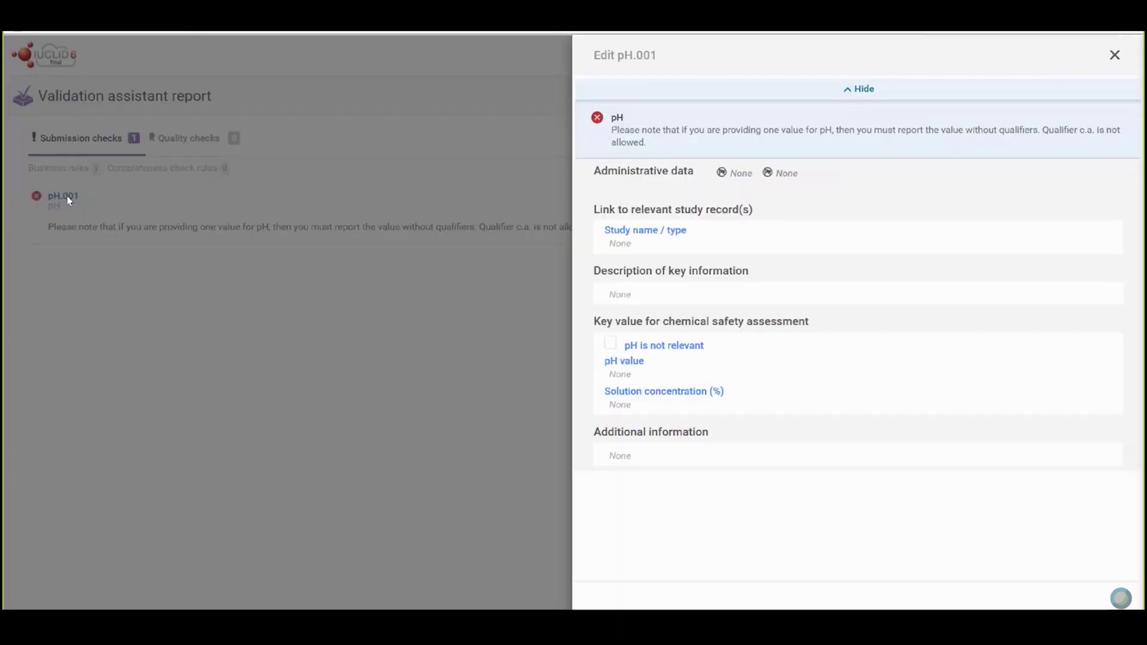
click(637, 382)
click(637, 395)
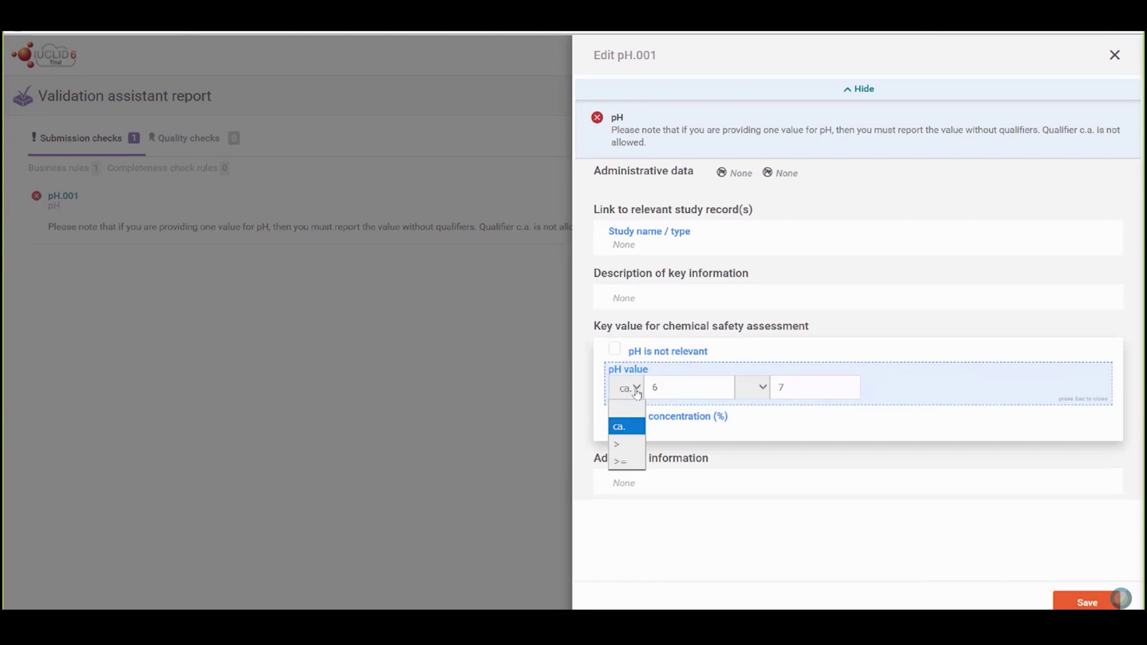
click(629, 409)
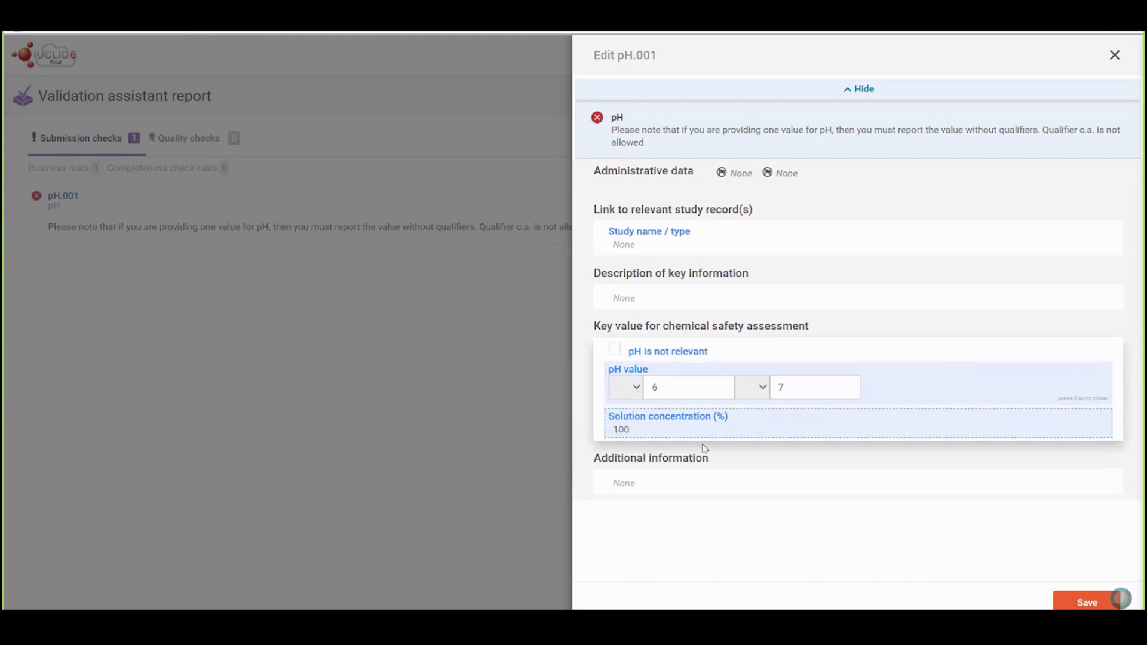
click(1083, 603)
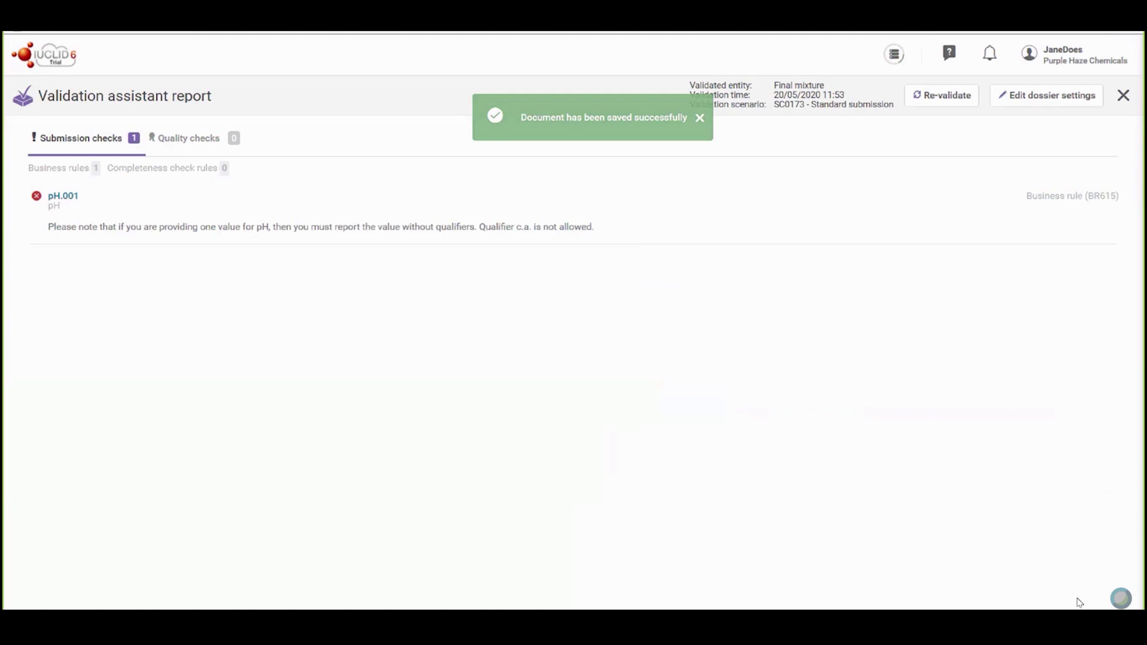
click(935, 101)
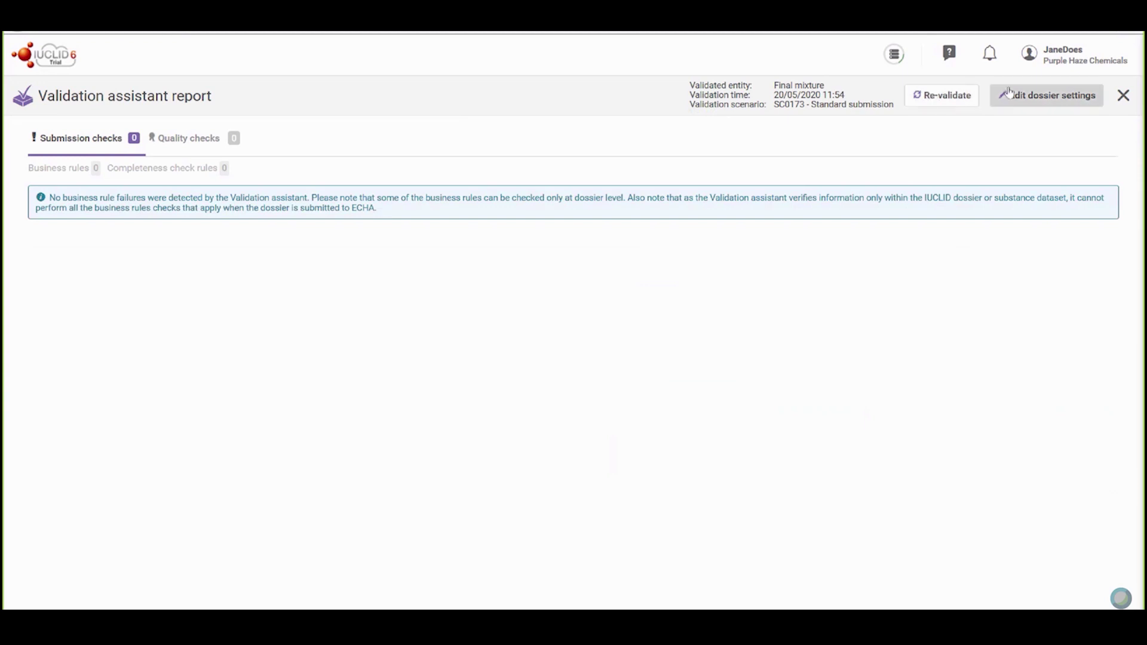
click(1122, 96)
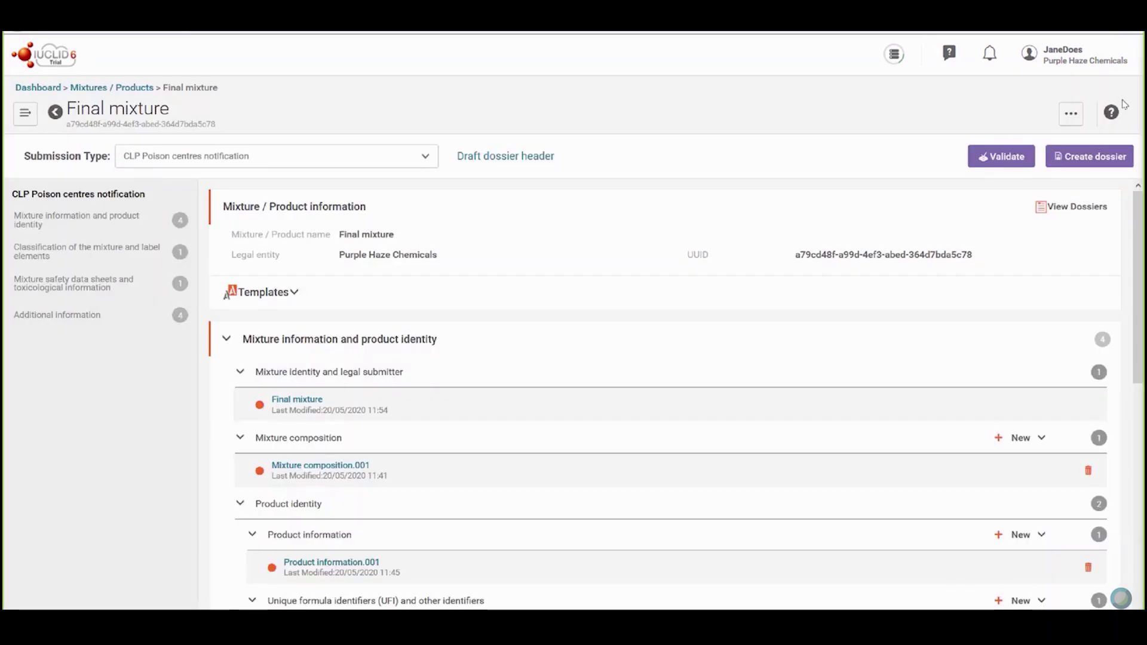
Create the CLP Poison centres notification dossier from Final mixture and open it.
click(1102, 161)
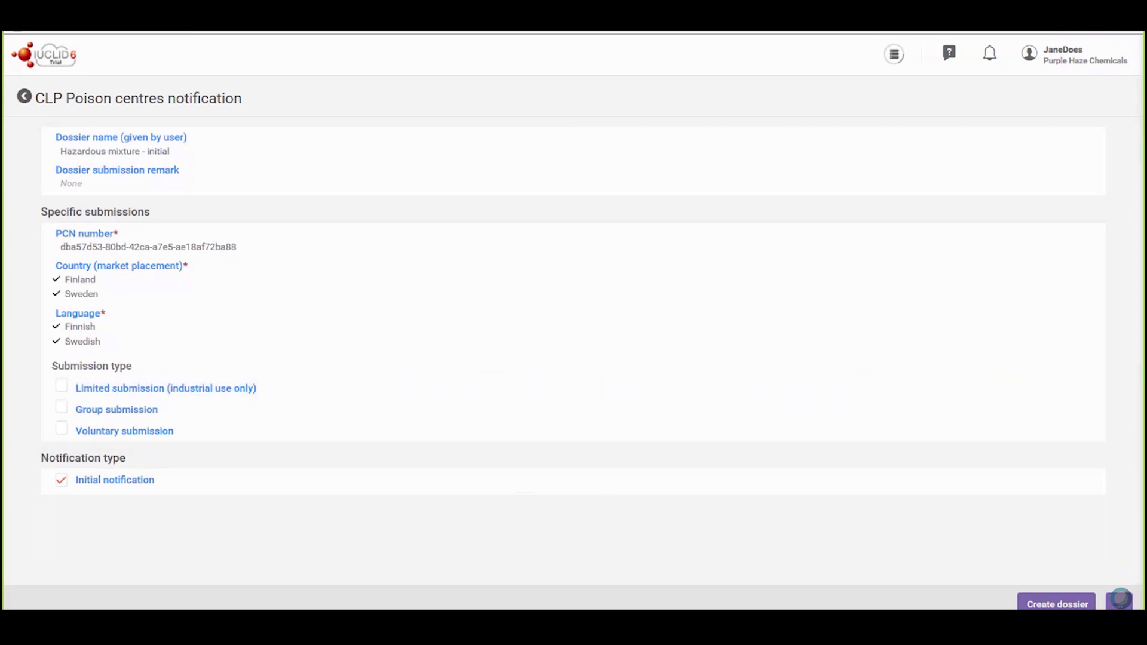
click(1045, 606)
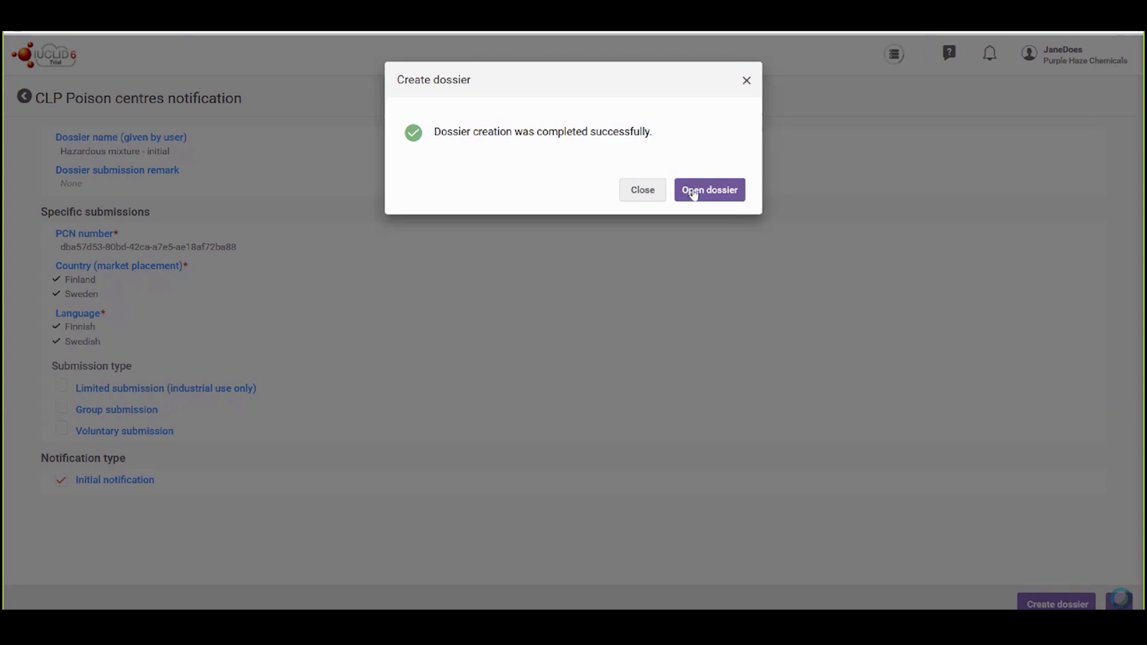
click(693, 192)
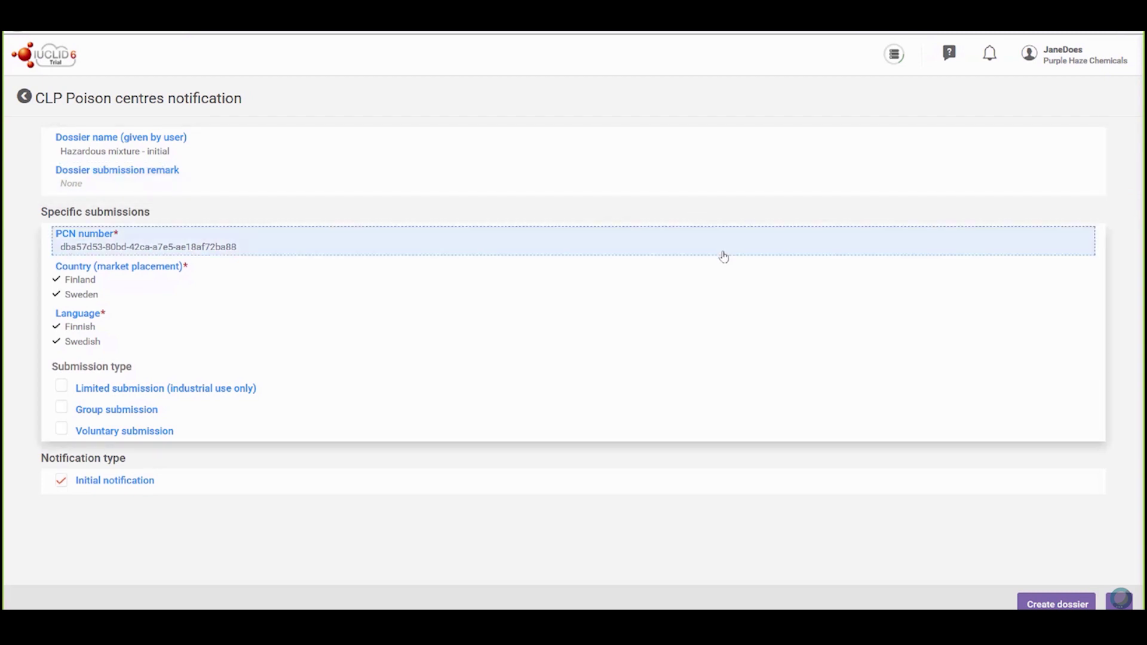
click(1020, 602)
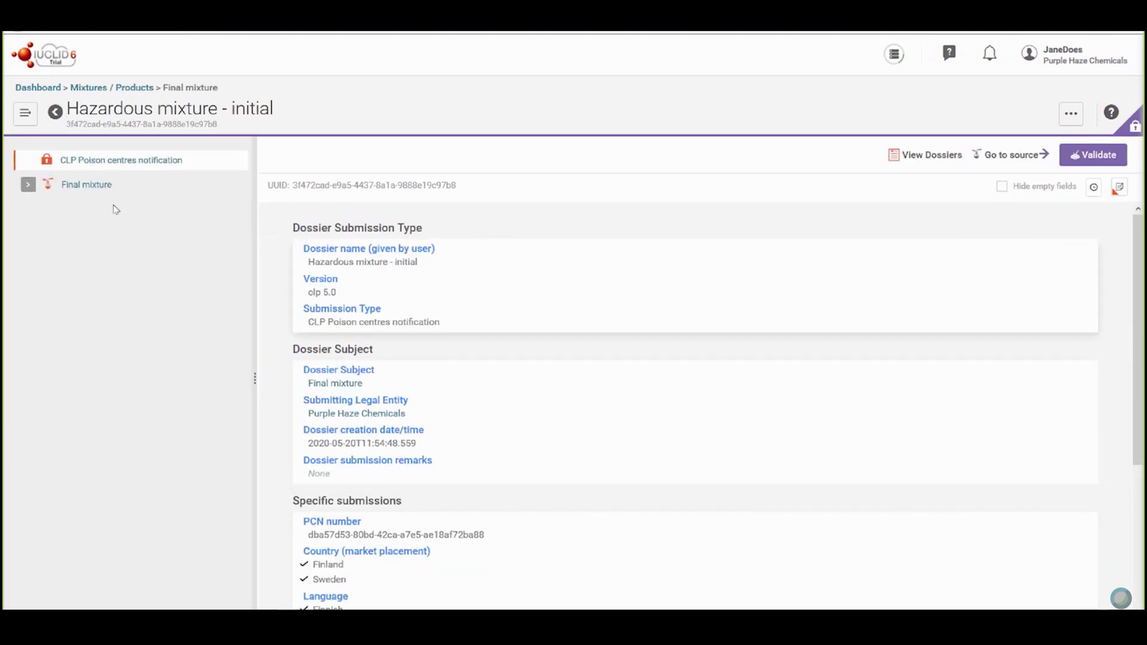
Examine the dossier's contents under mixture identity and mixture composition, down to the identity of Substance#2.
click(26, 184)
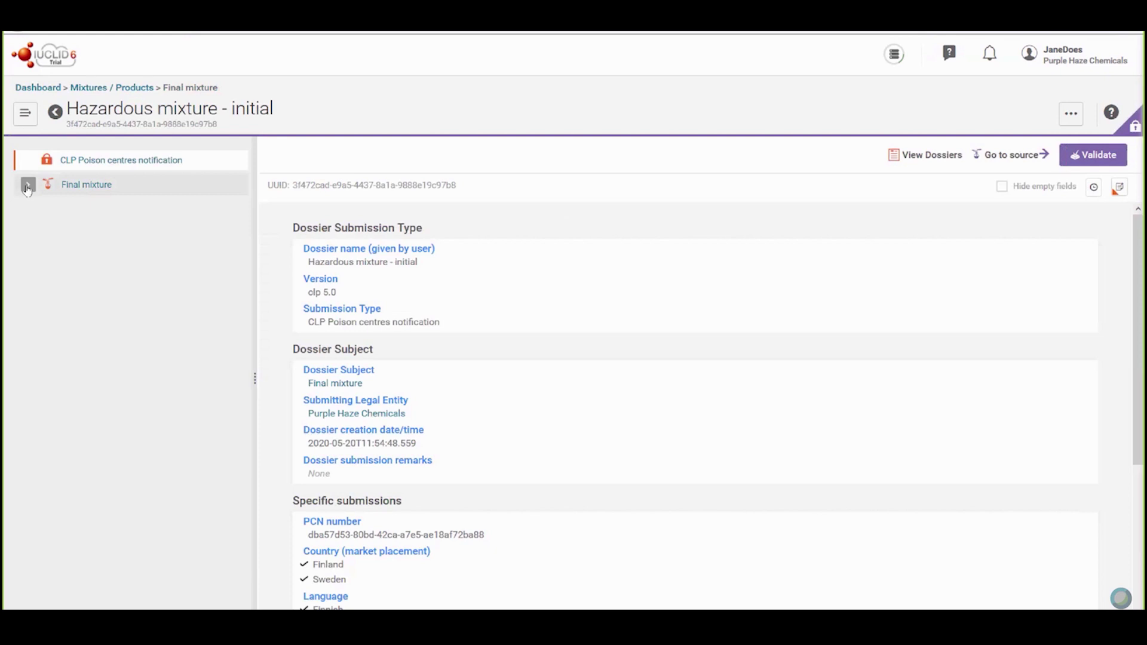
click(41, 209)
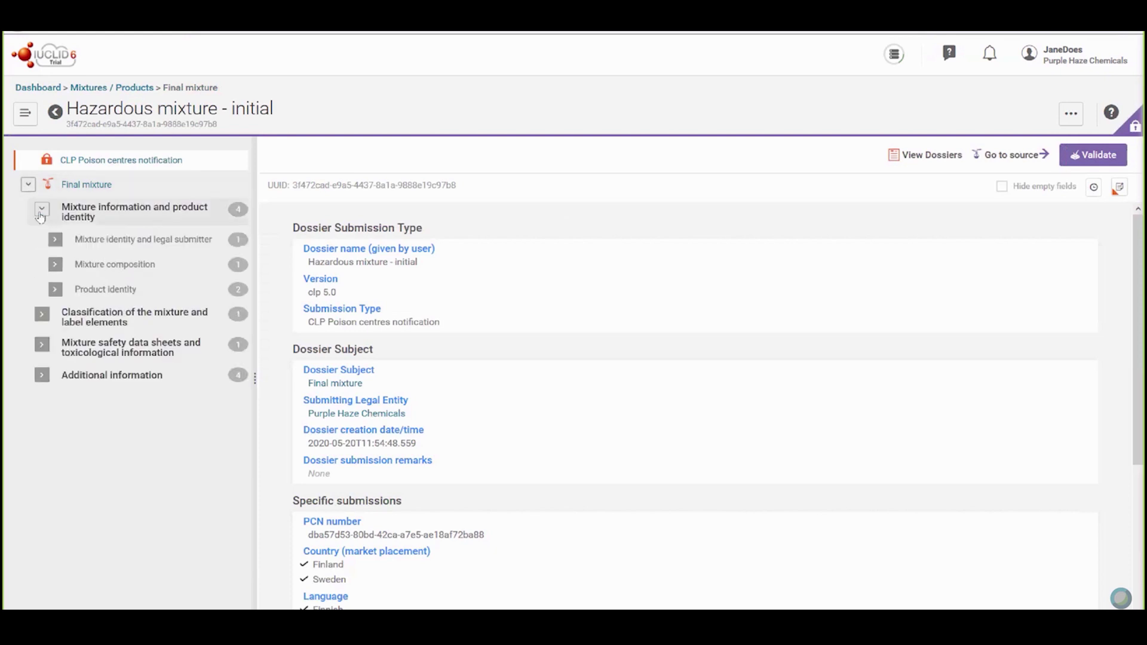
click(54, 239)
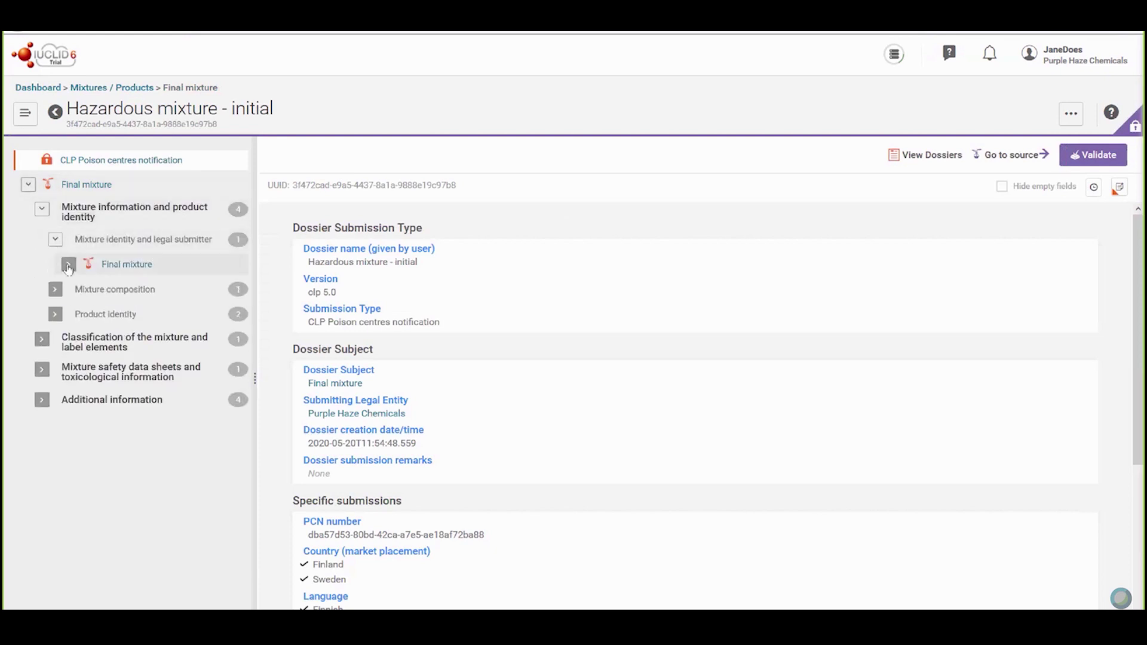
click(69, 263)
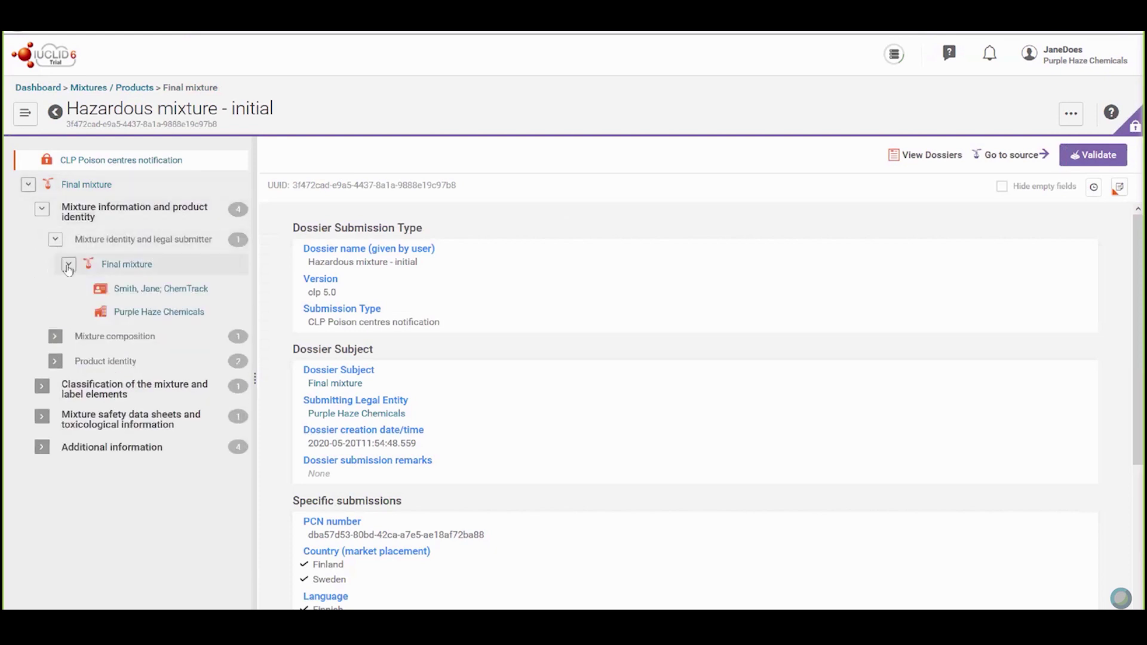
click(54, 337)
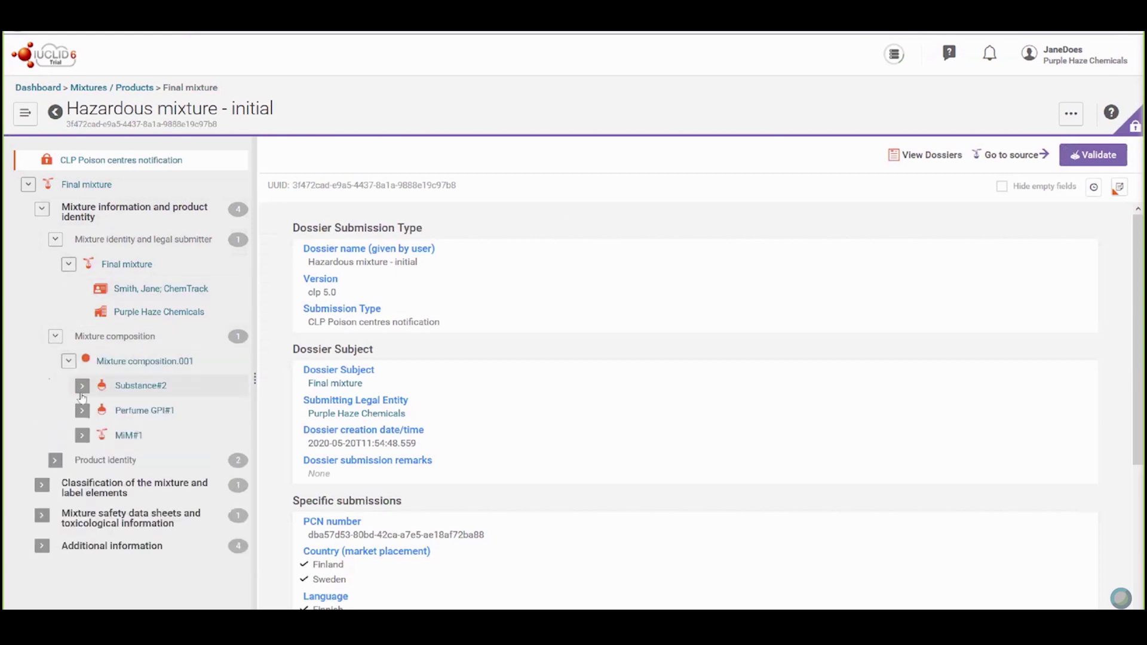
click(82, 385)
click(96, 414)
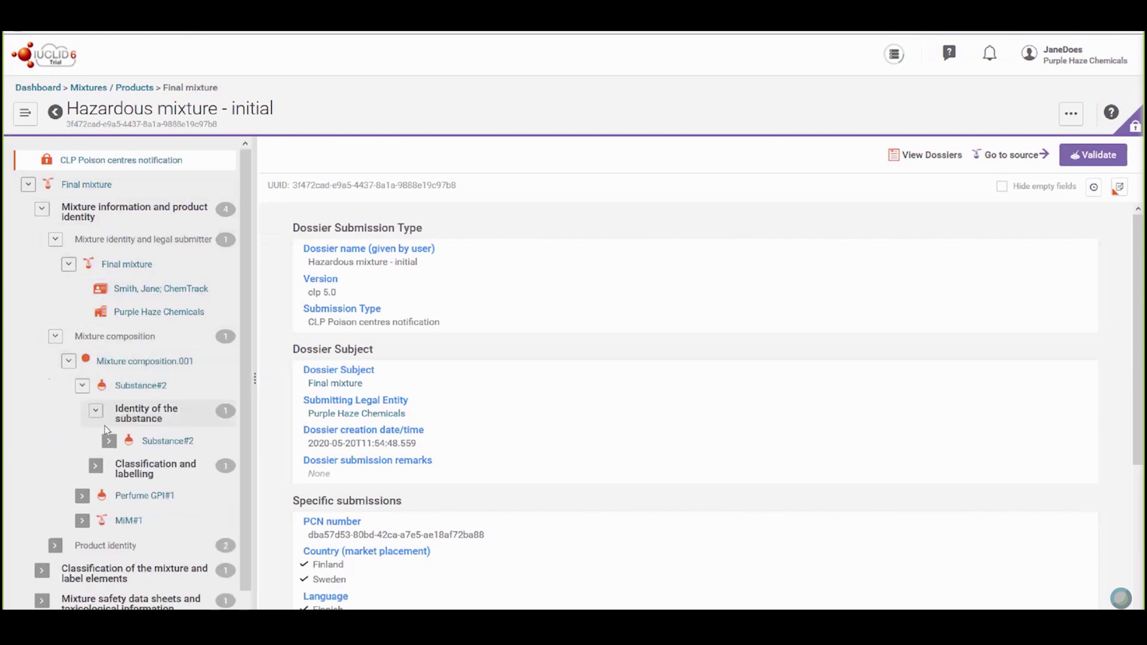
click(108, 440)
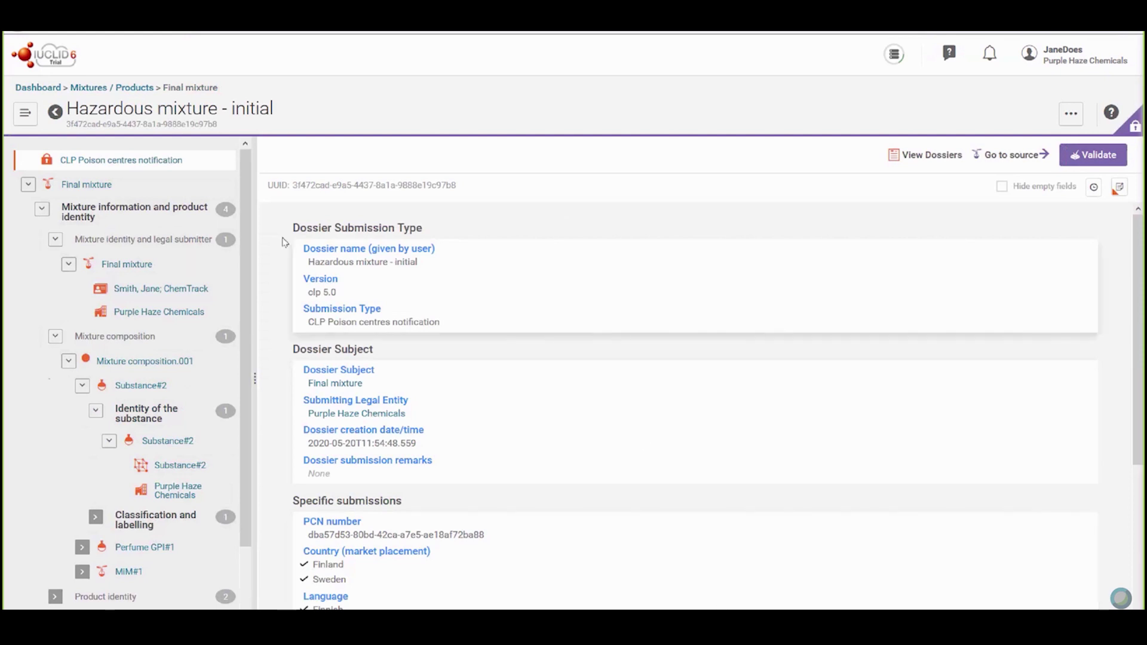
Return to the mixtures list, switch it to dossiers and open the newest Hazardous mixture - initial dossier.
click(55, 115)
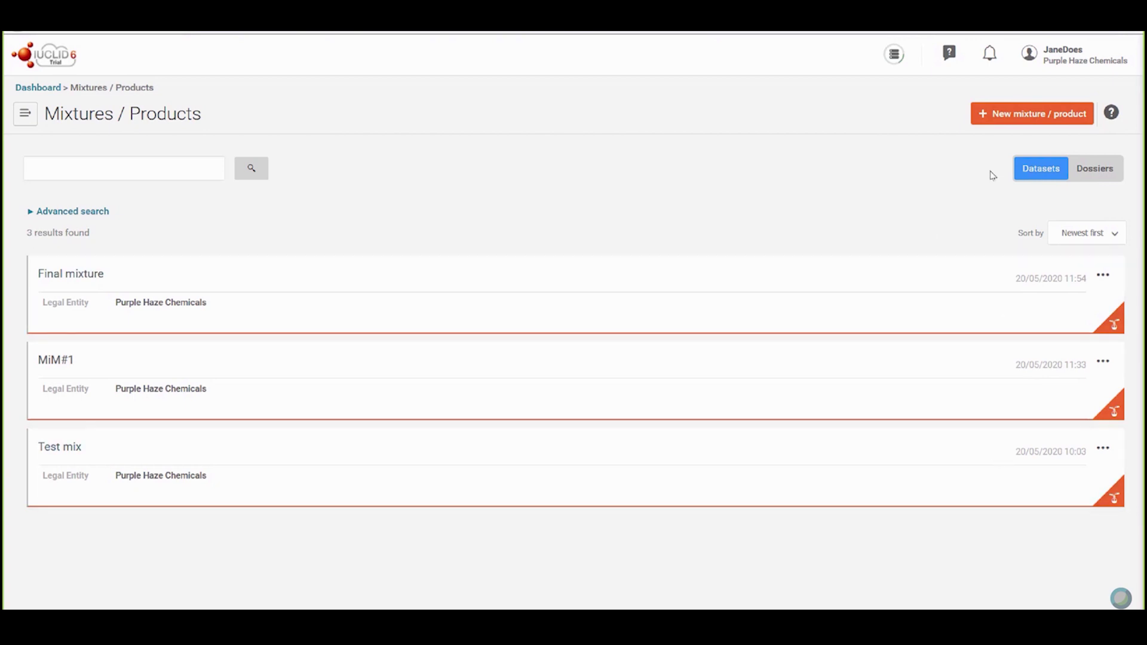
click(1092, 173)
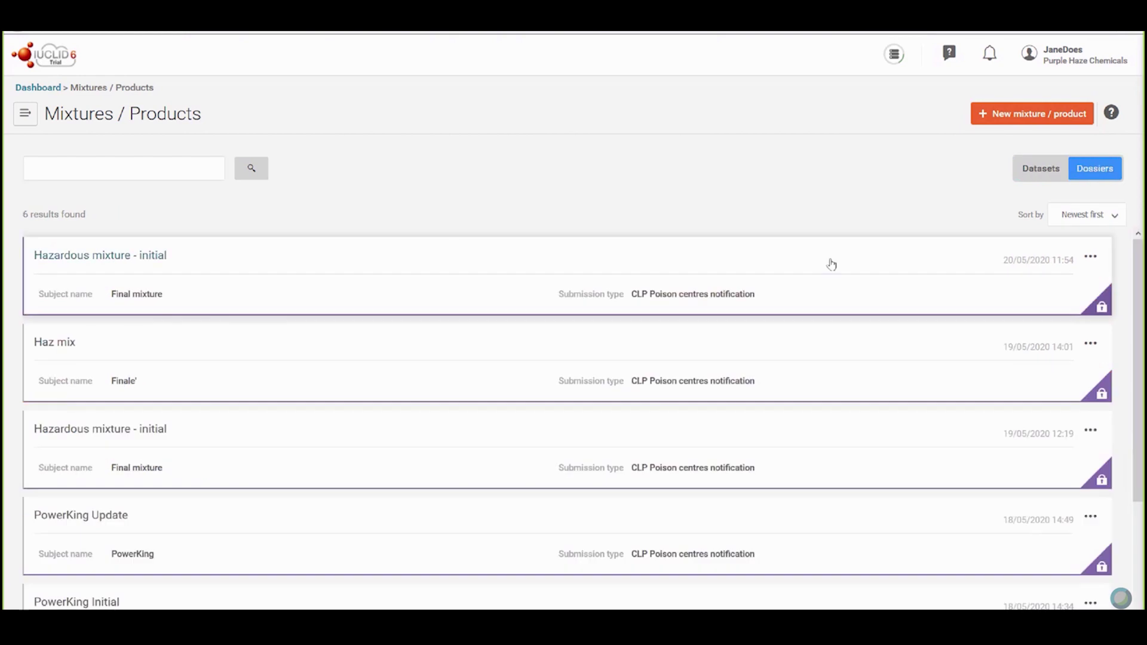
click(164, 266)
click(161, 256)
Generate the dossier's PCN Preview report (Annex VIII of the CLP Regulation) as a PDF and open it with Adobe Acrobat Reader DC.
click(1070, 114)
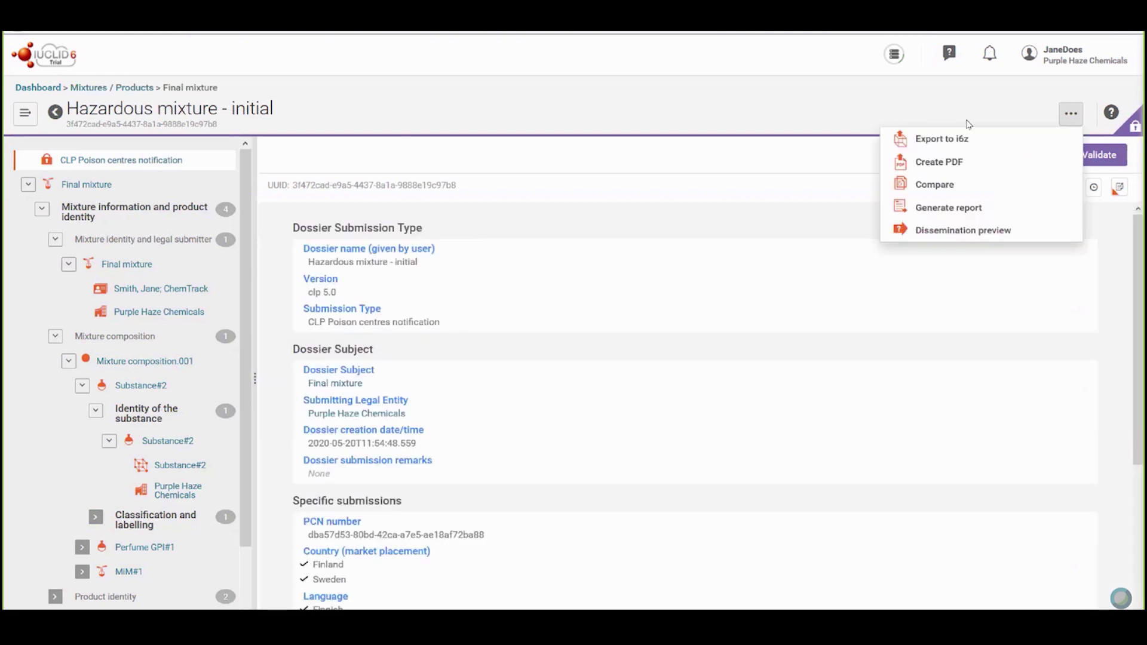
click(948, 207)
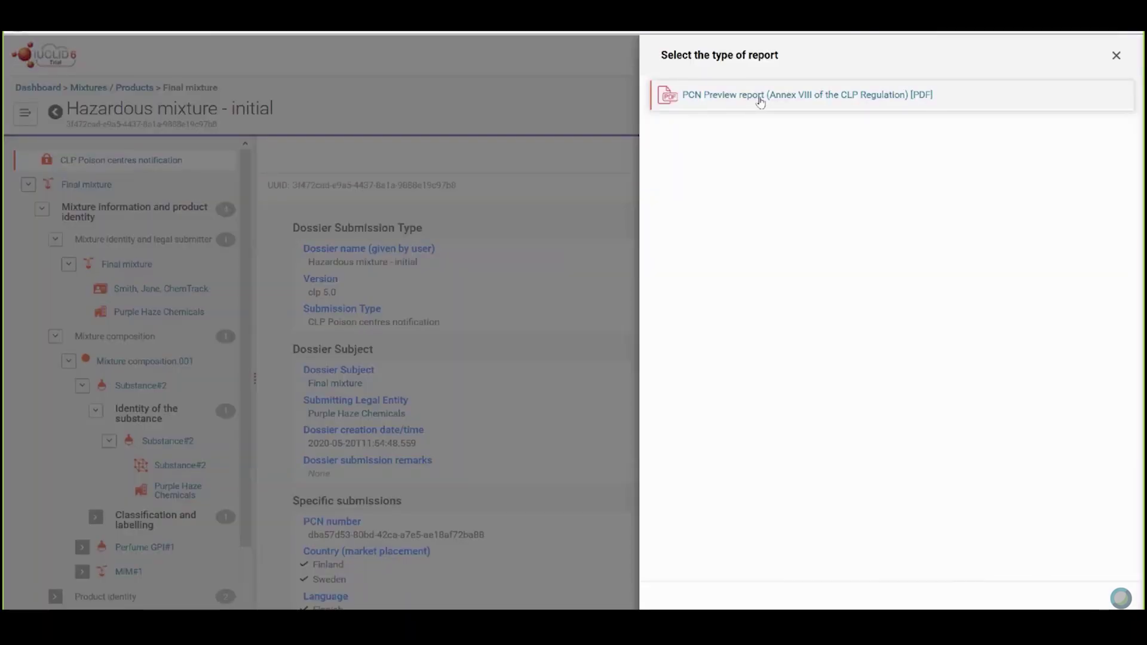
click(763, 95)
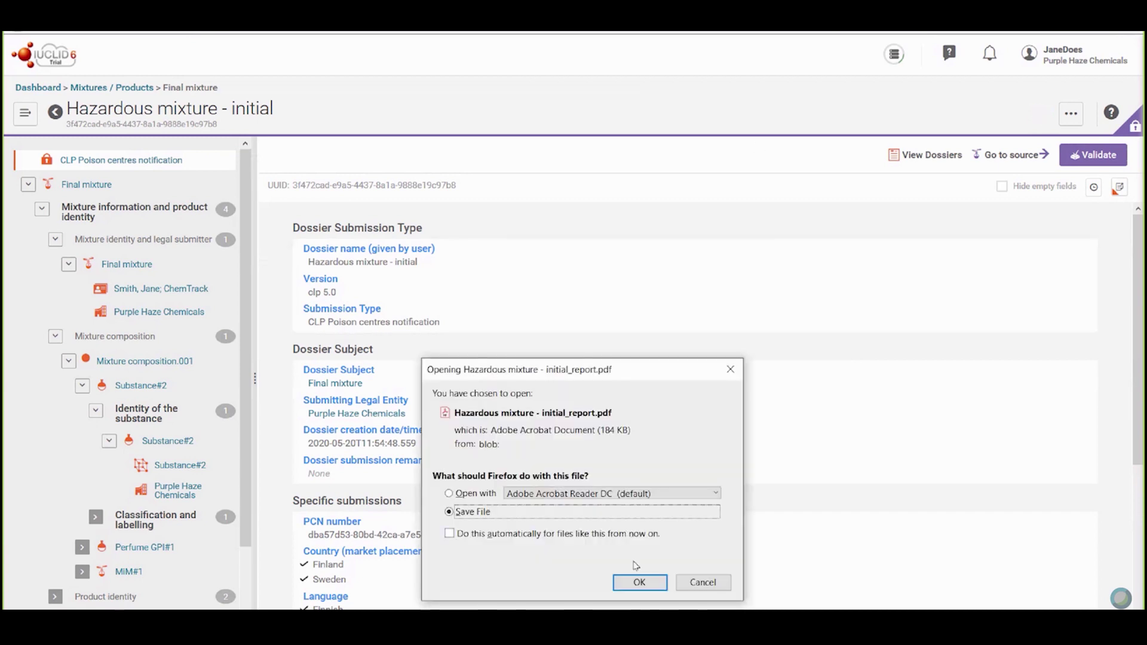
click(622, 494)
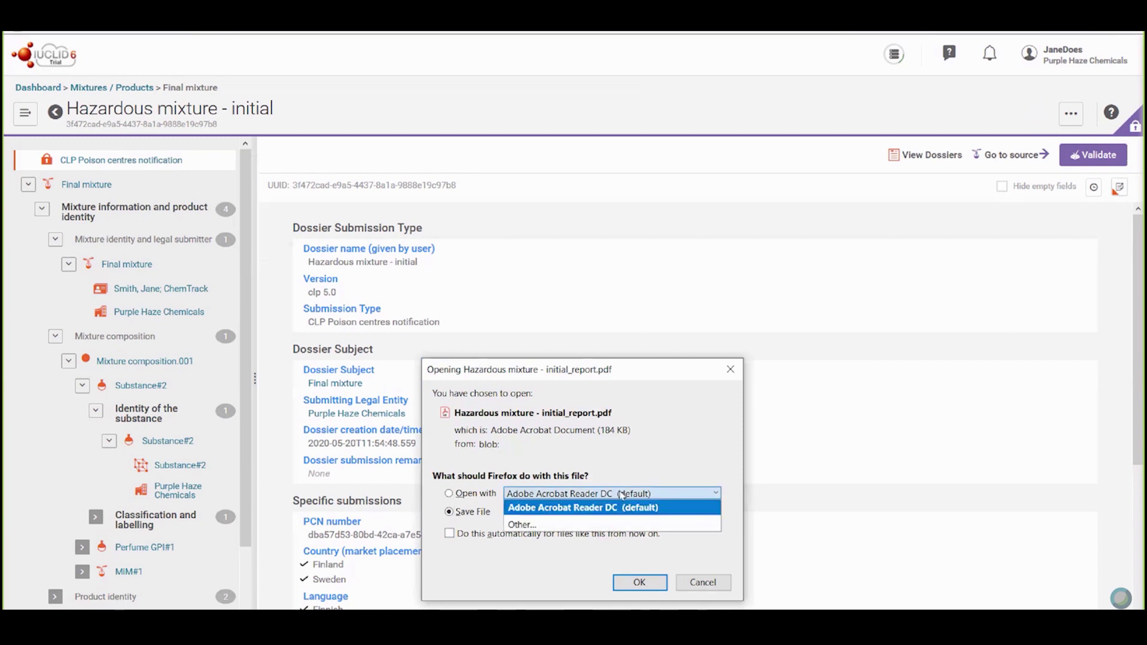
click(485, 496)
click(451, 493)
click(451, 493)
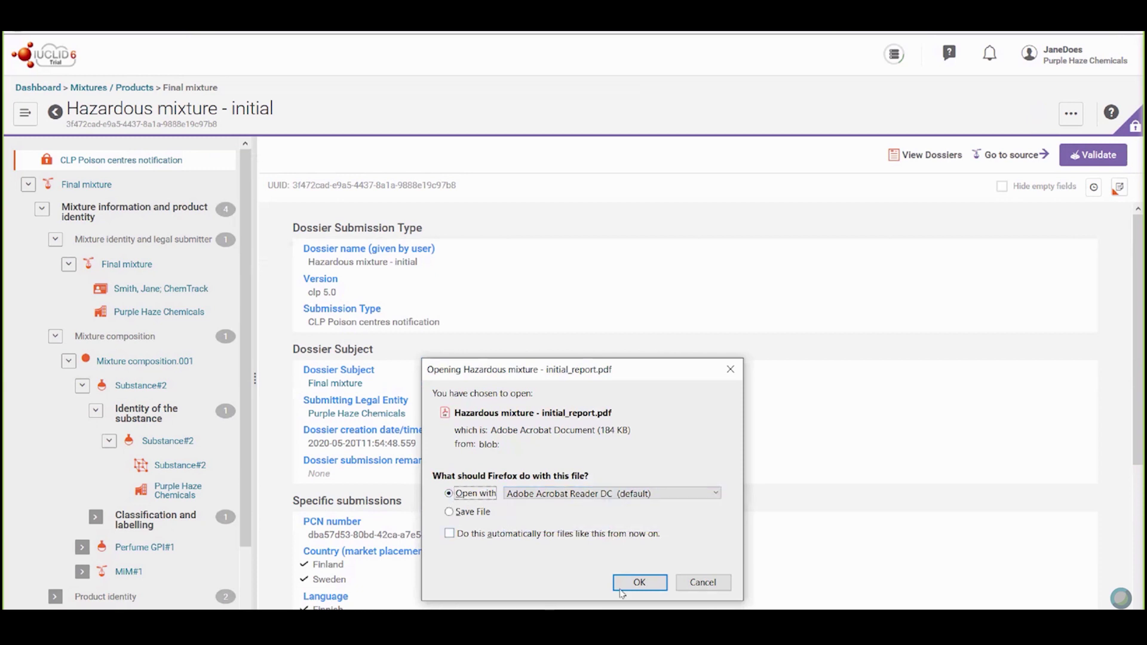
click(639, 583)
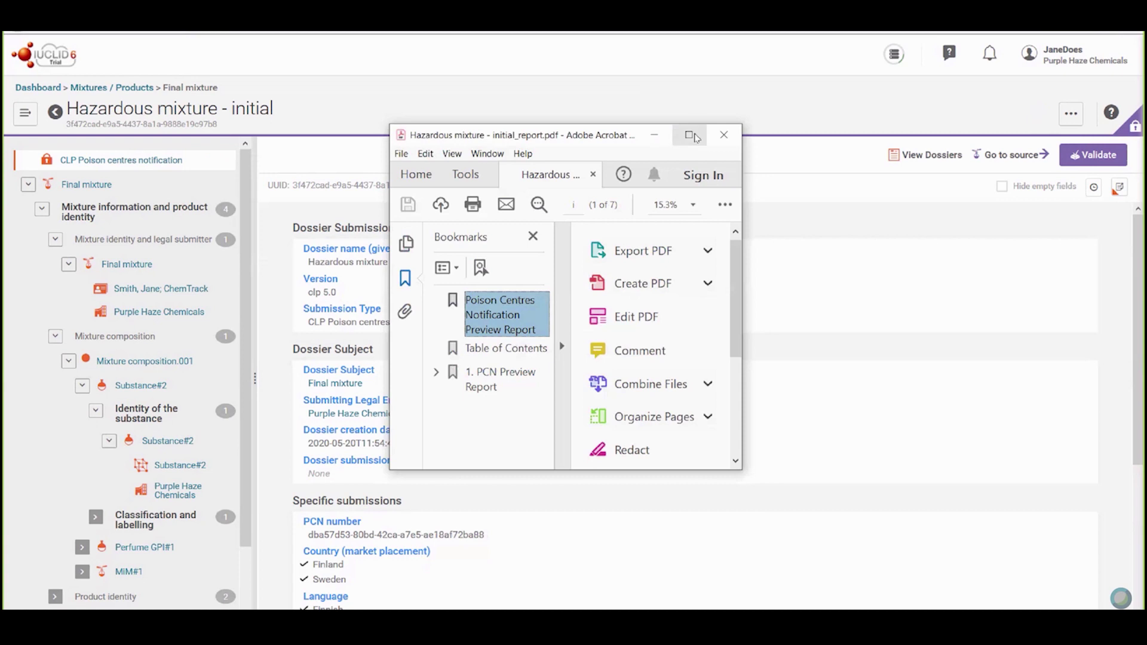
Enlarge the report window and read through the Poison Centres Notification Preview Report from its cover page to section 1.
click(692, 134)
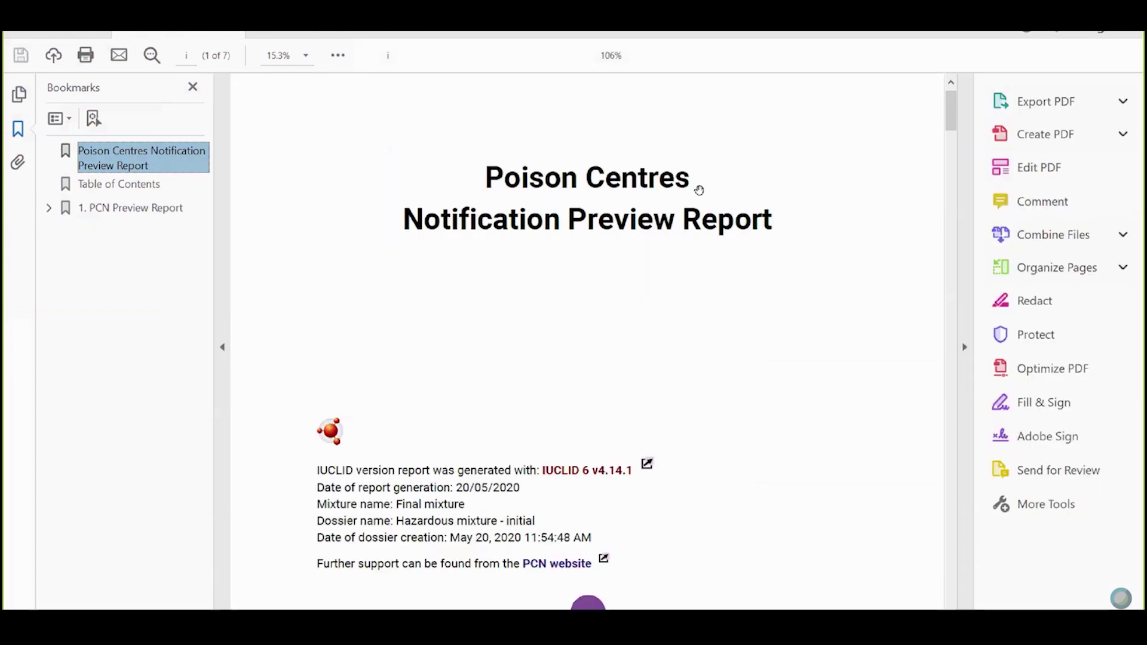
scroll(696, 343, down, 10)
scroll(698, 346, down, 10)
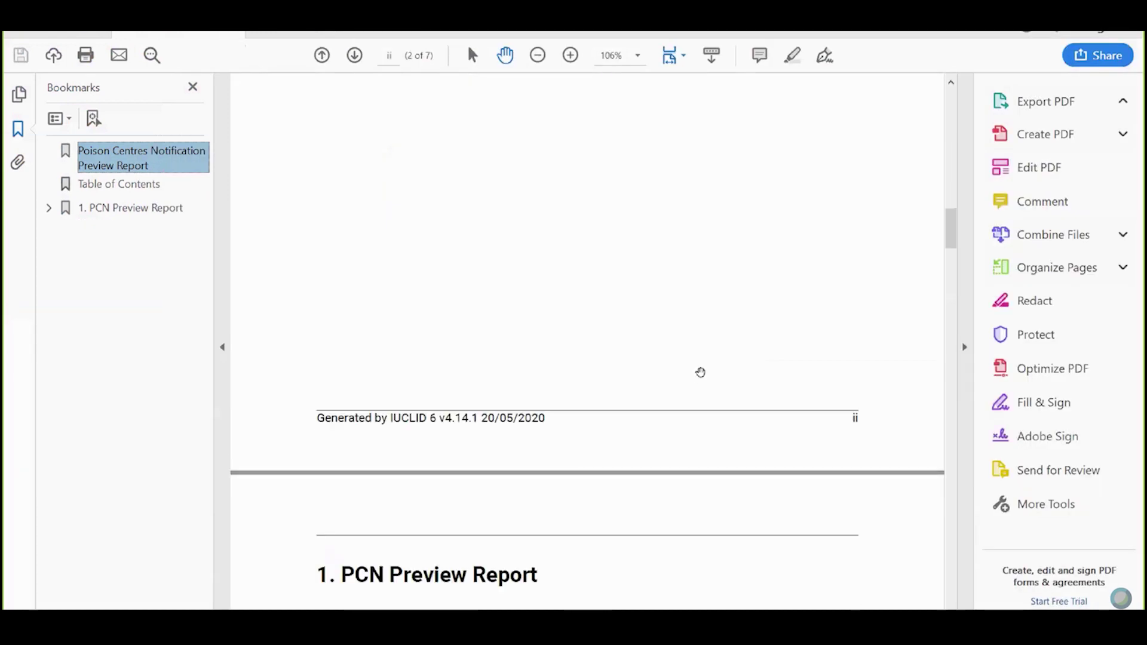
scroll(700, 374, down, 6)
scroll(700, 370, down, 2)
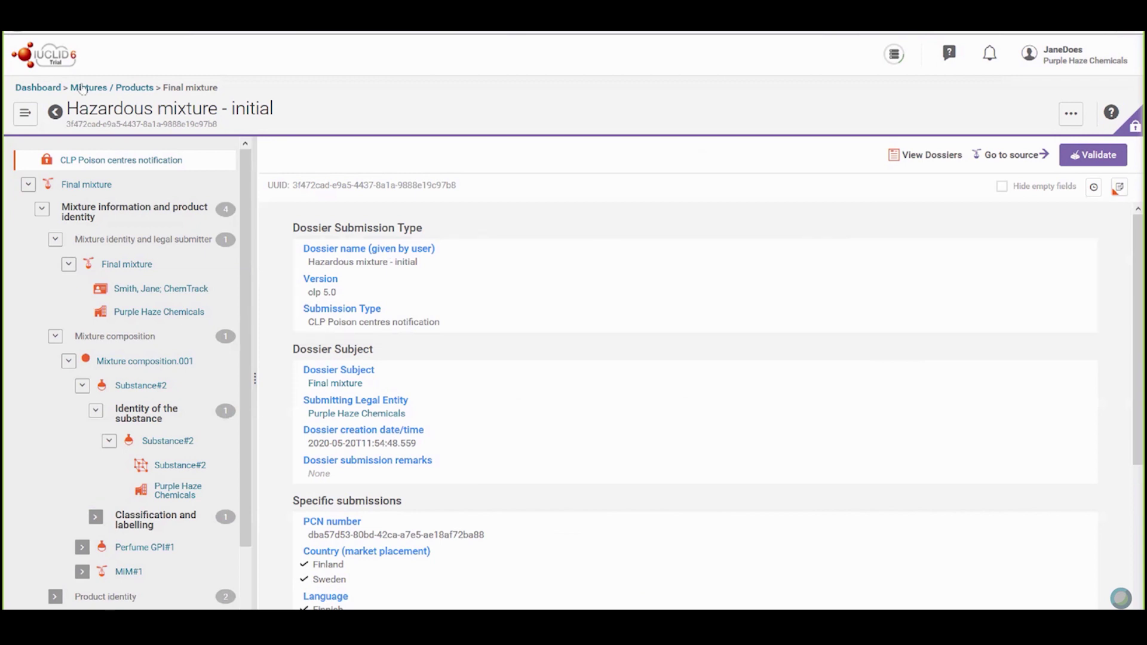
Return to the Final mixture dataset and rename the dossier in its draft header to "Hazardous mixture -update".
click(84, 89)
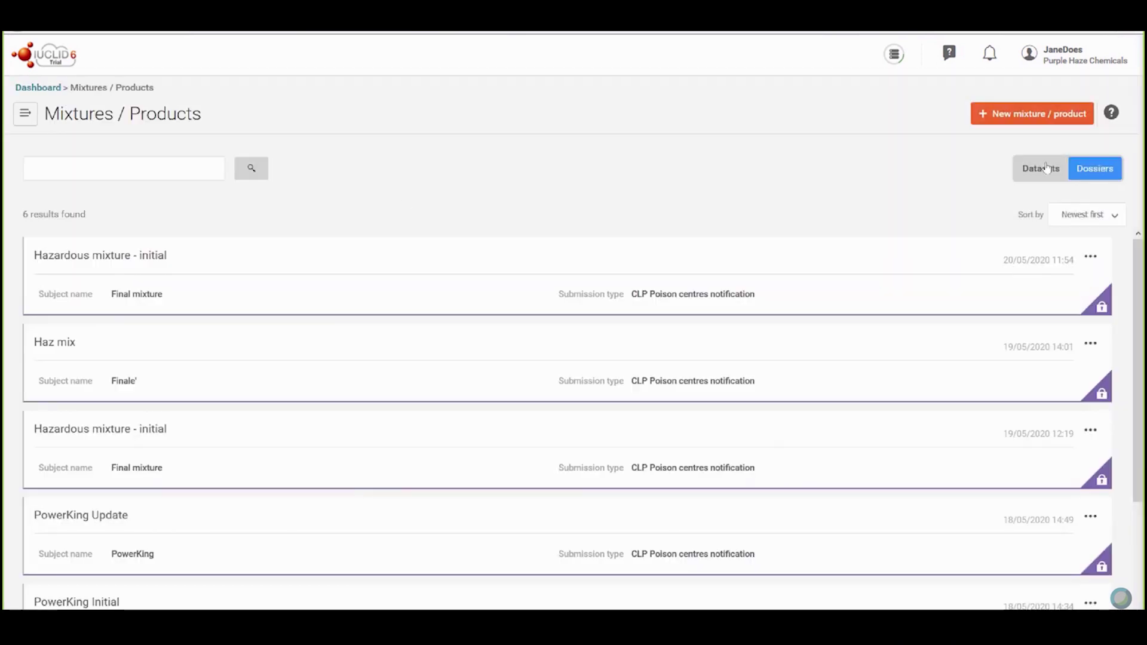
click(1039, 172)
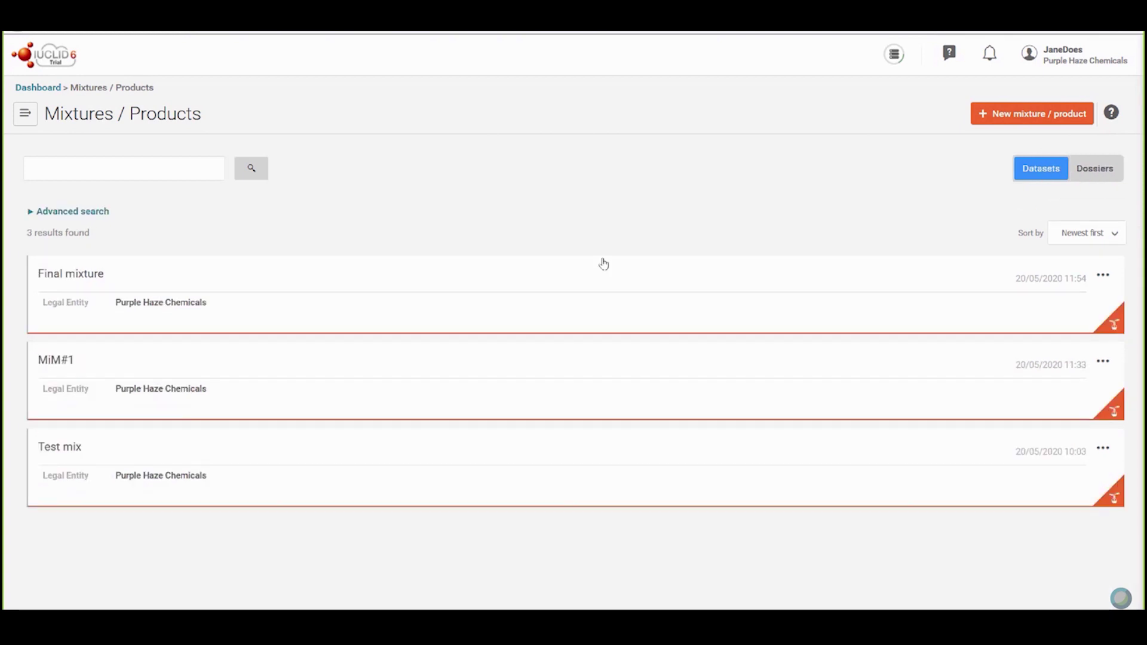
click(88, 276)
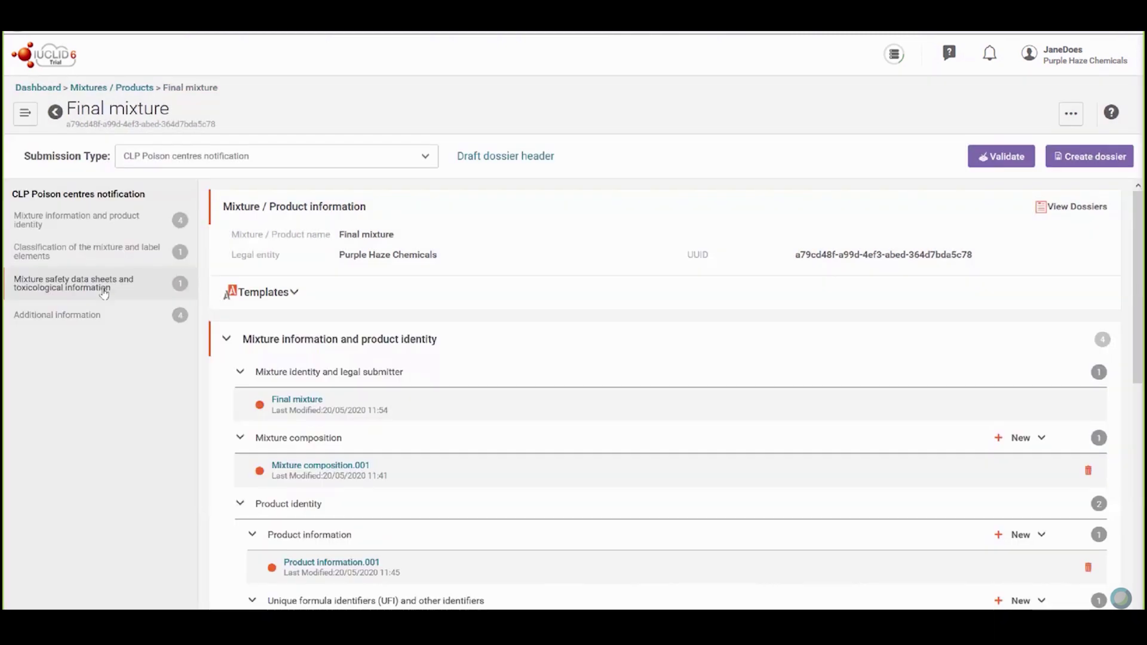
click(540, 158)
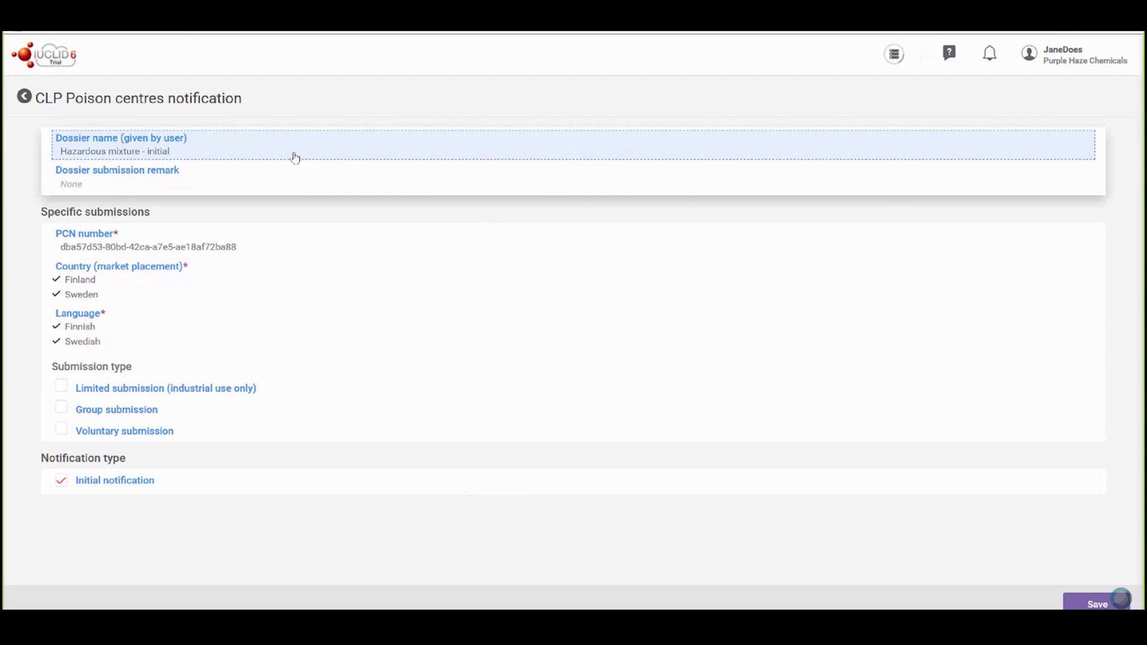
click(294, 158)
drag(190, 157, 163, 155)
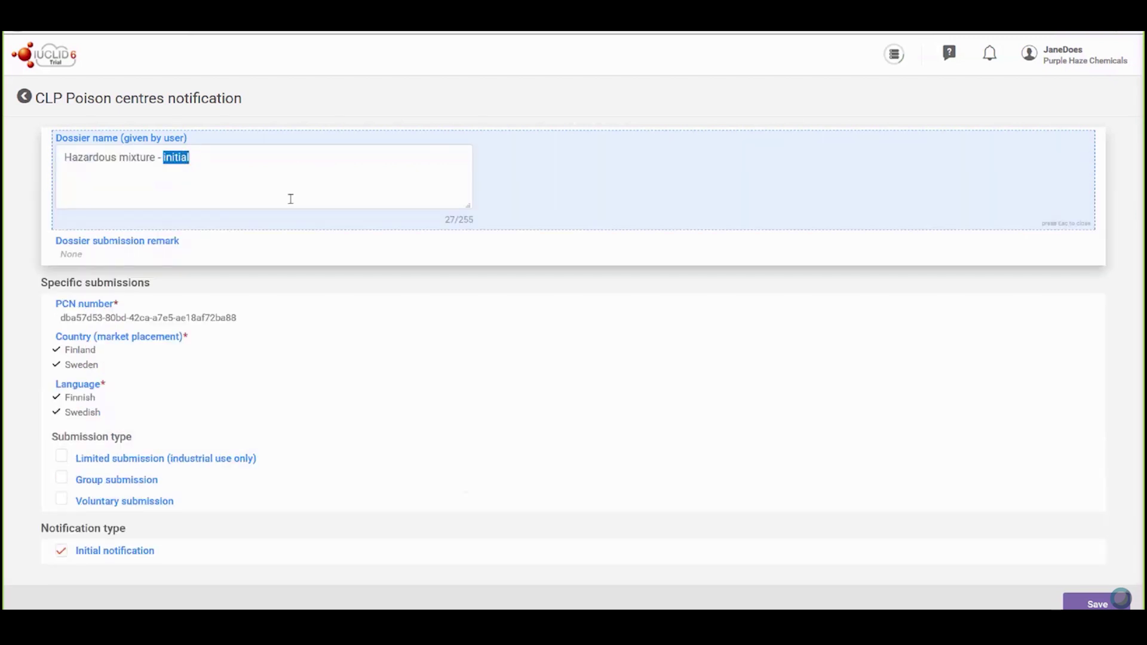
key(BackSpace)
text(update)
key(Escape)
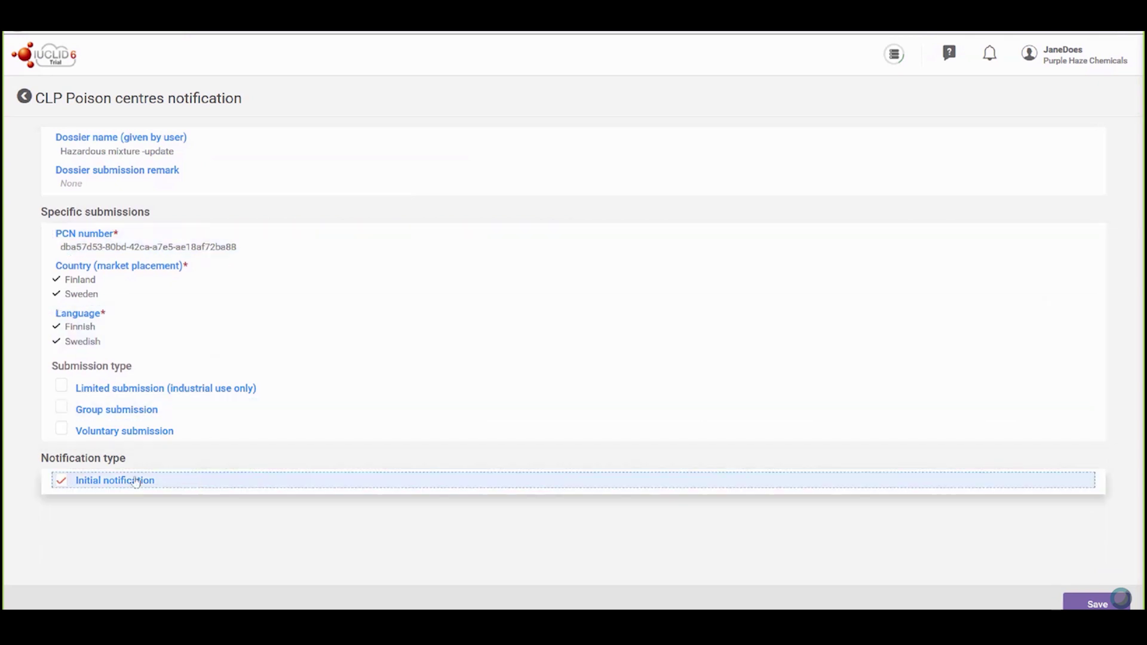
Change the notification type from initial to update, add the justification "other: Additional product packaging type", and save the header.
click(60, 484)
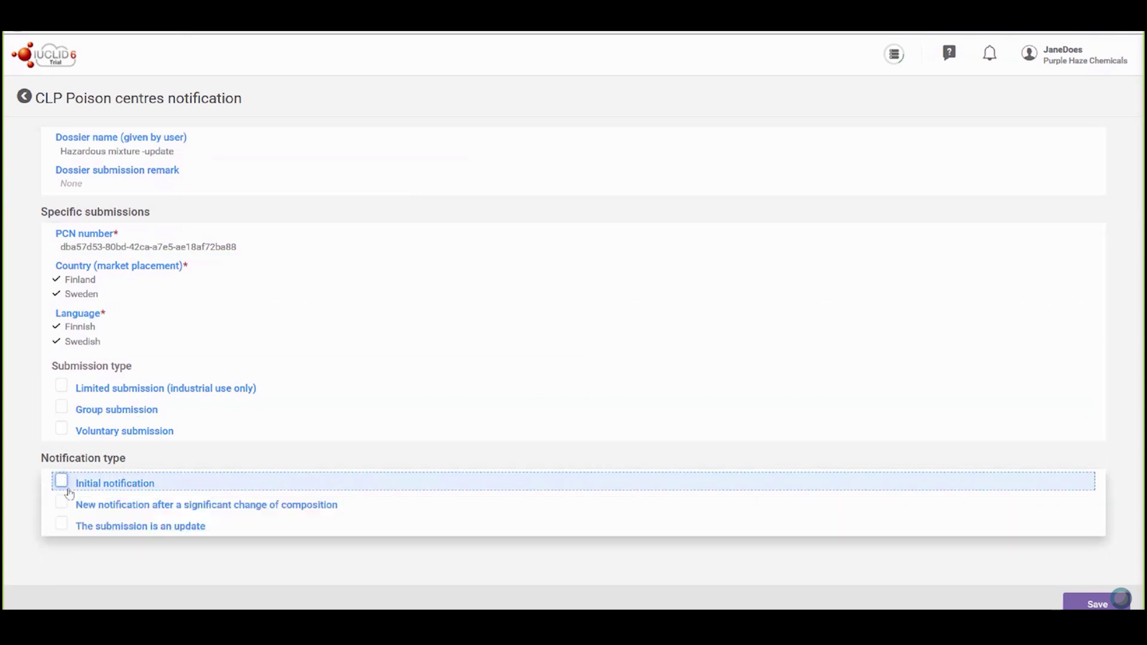
click(73, 530)
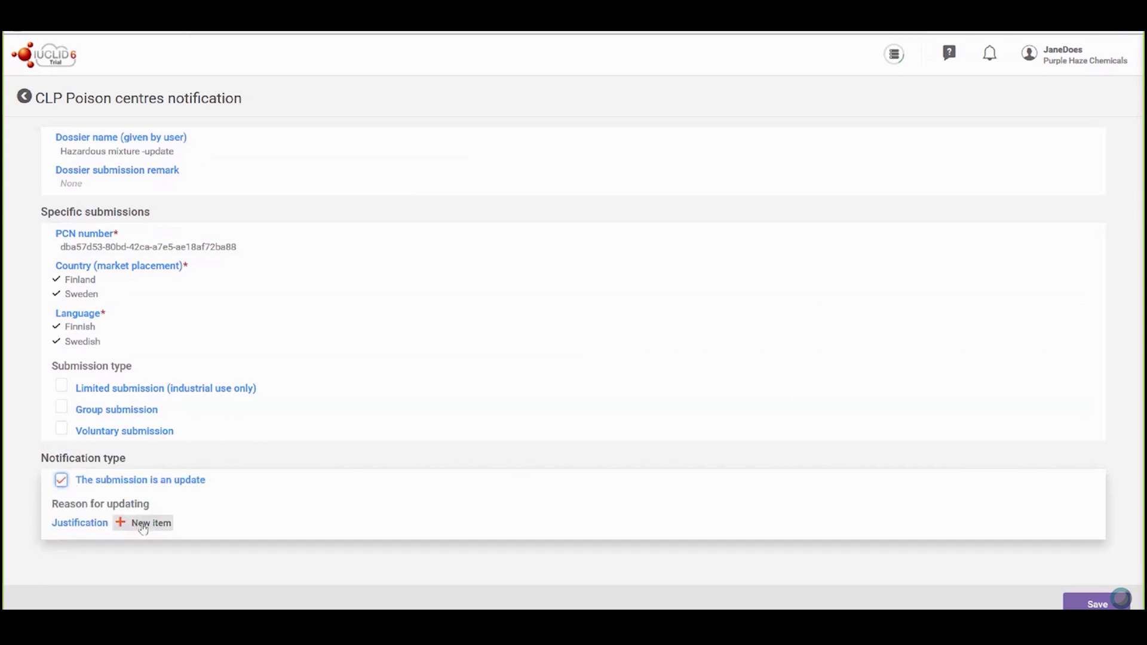
click(143, 525)
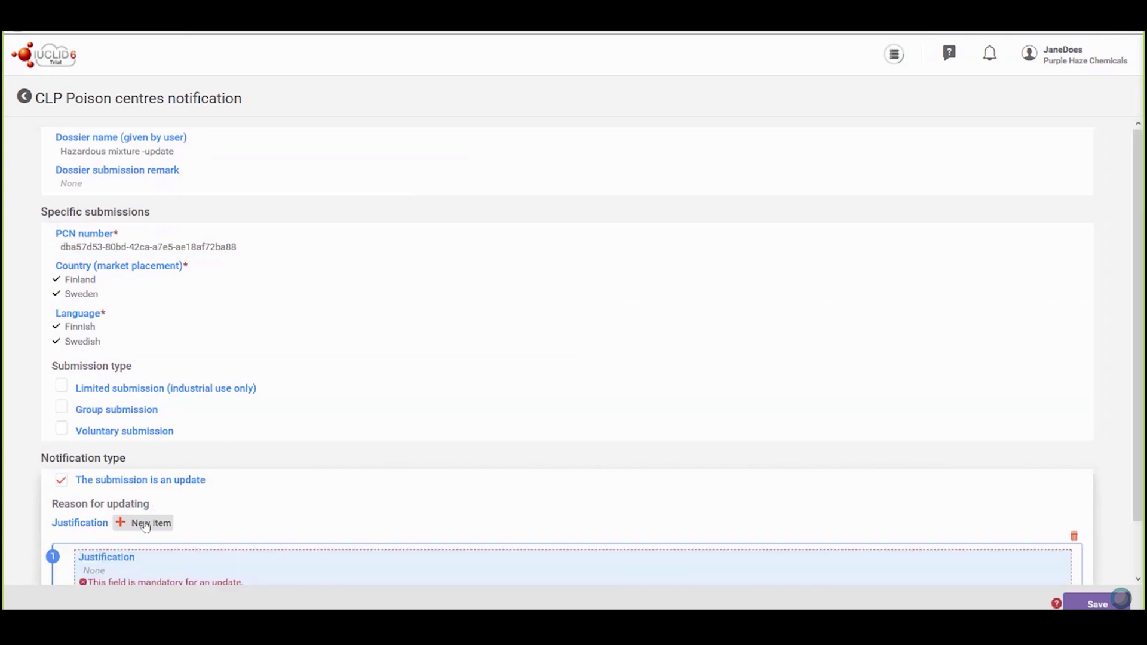
scroll(148, 524, down, 1)
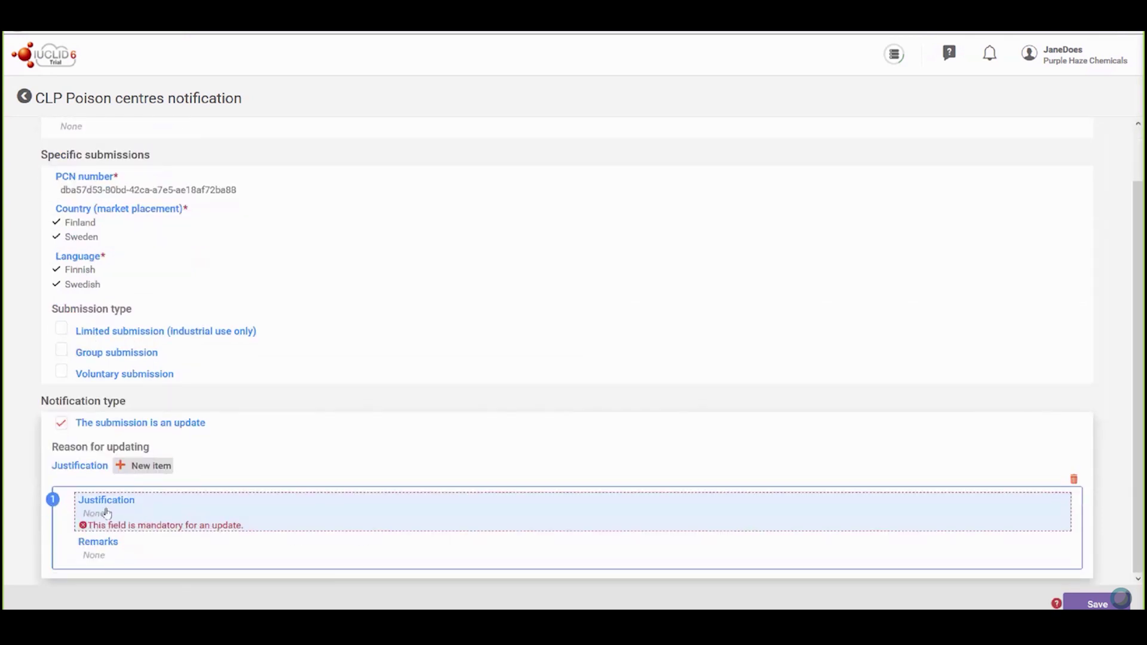
click(108, 512)
click(115, 517)
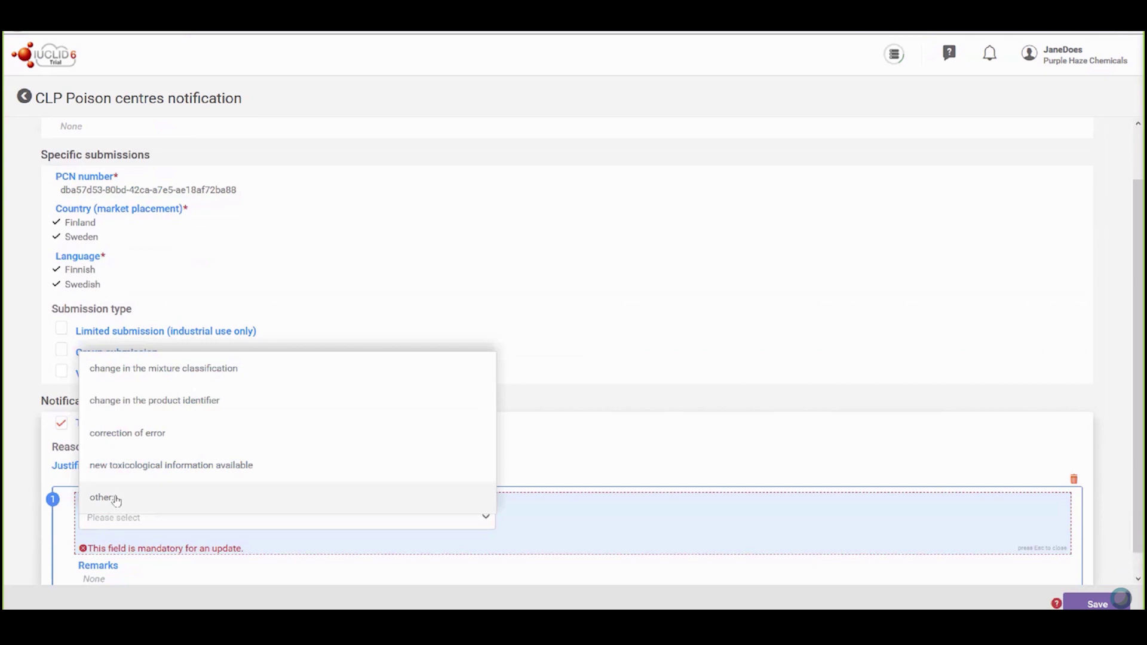
click(117, 500)
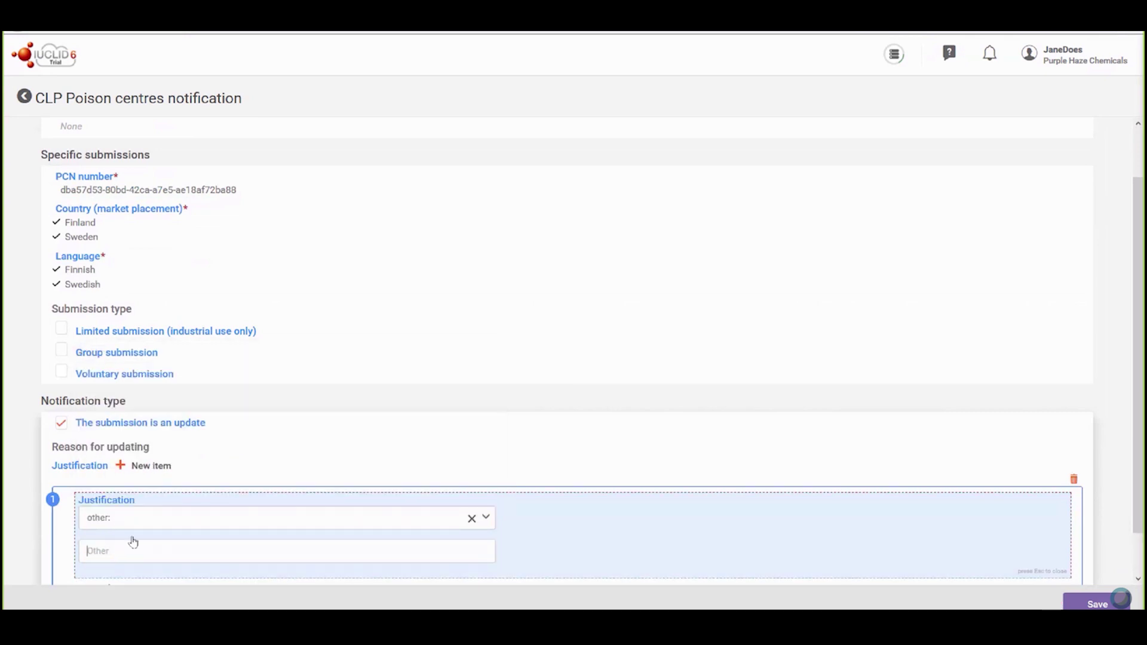
text(Additional product packaging type)
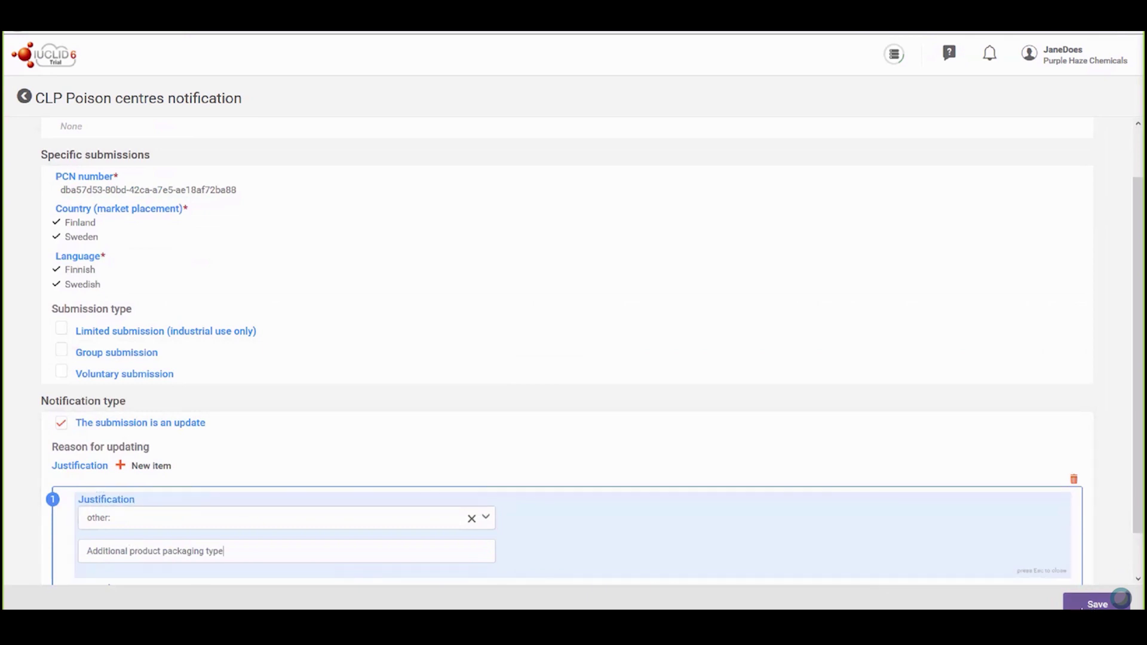
click(1120, 598)
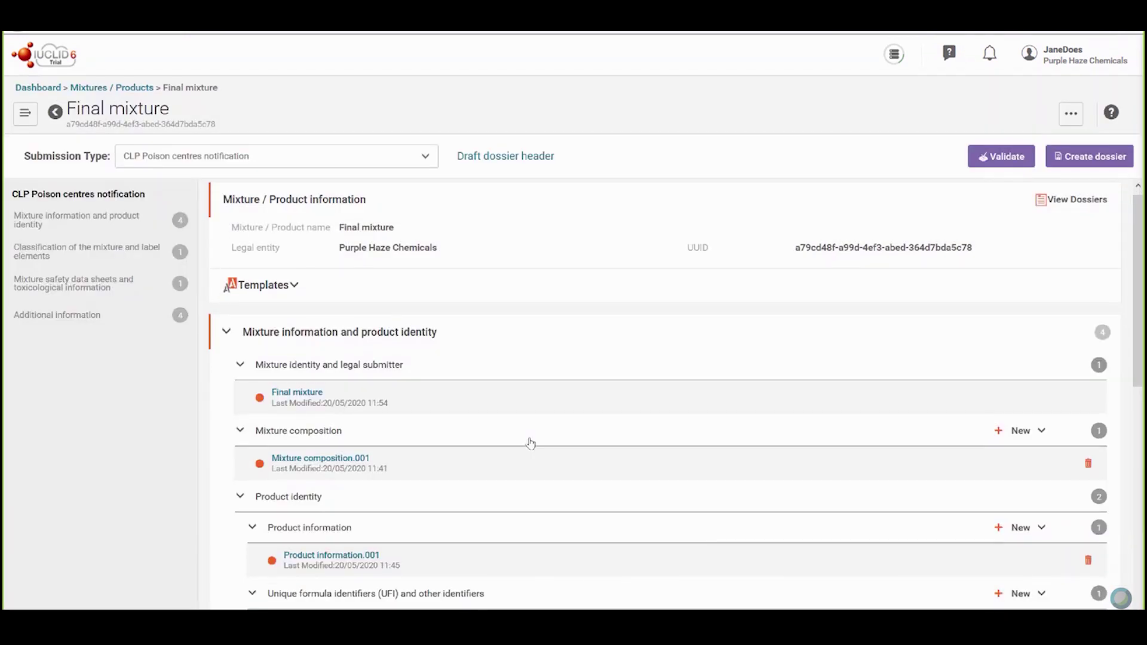
Add a new packaging (type and size) document to Final mixture with barrel / drum as the container type.
scroll(530, 444, down, 5)
scroll(529, 442, down, 3)
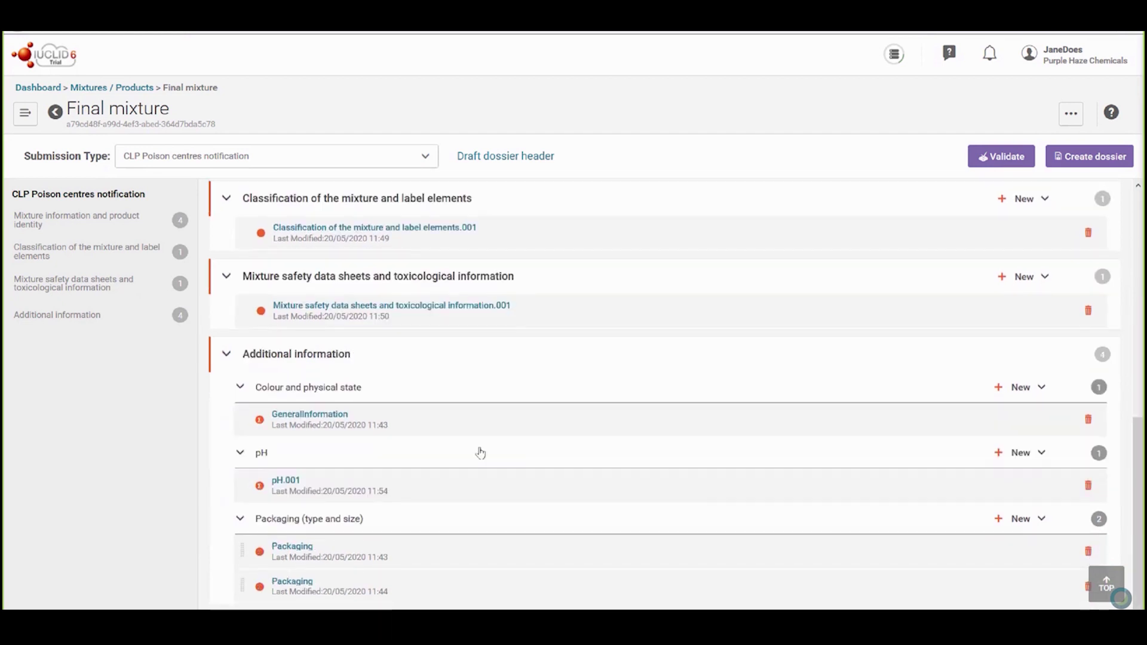
click(1007, 526)
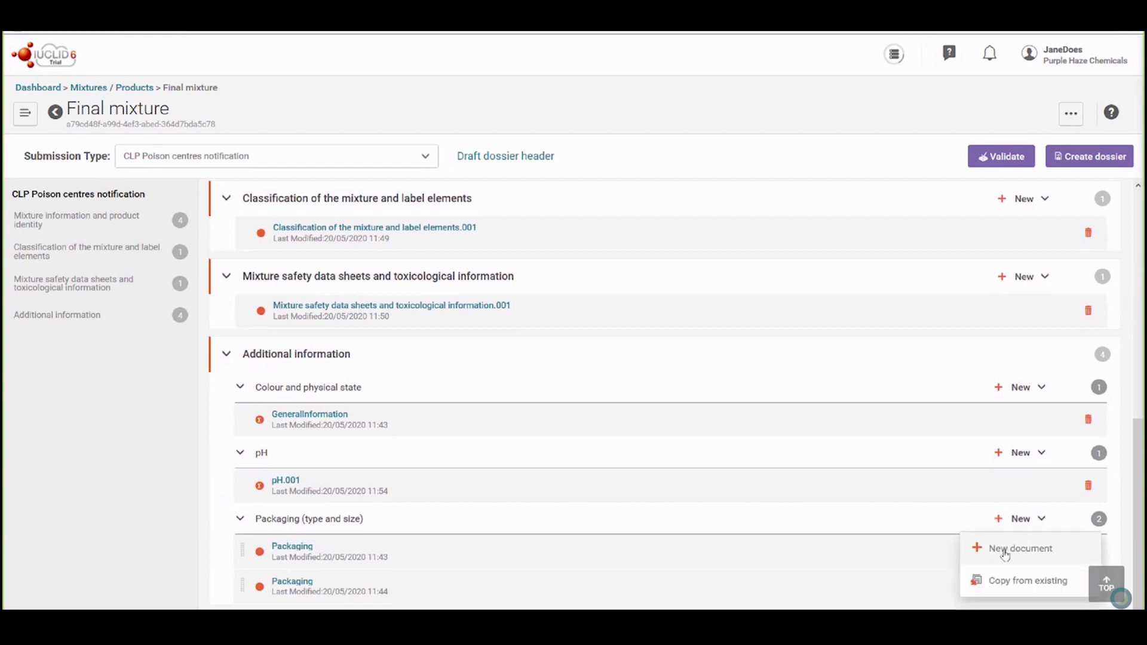
click(1008, 550)
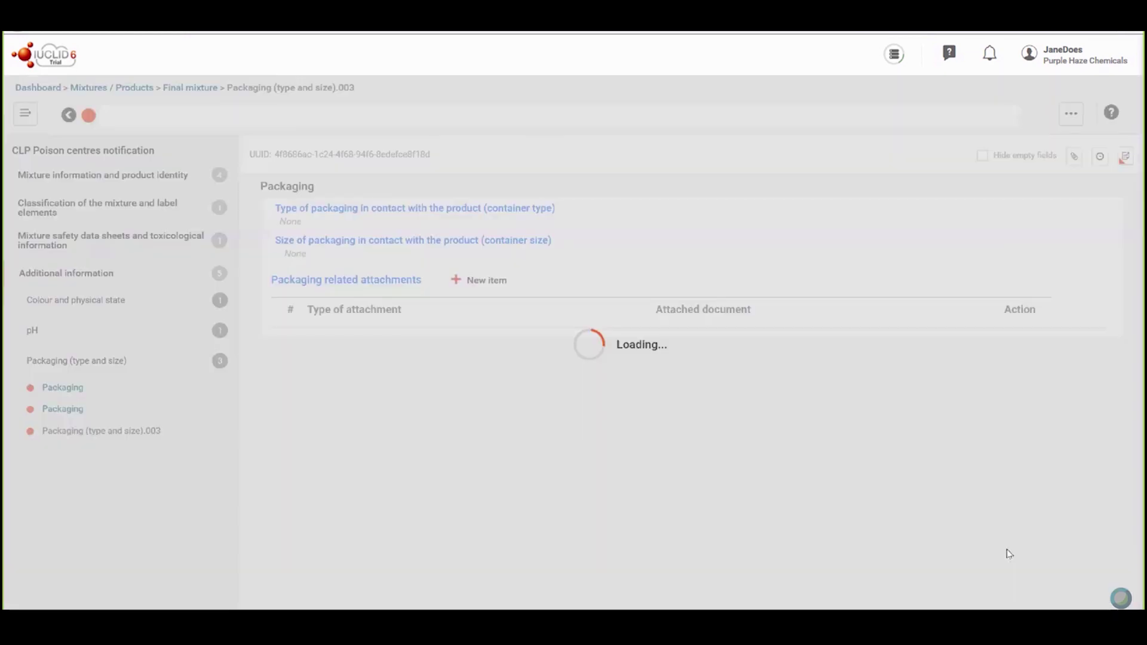
click(301, 213)
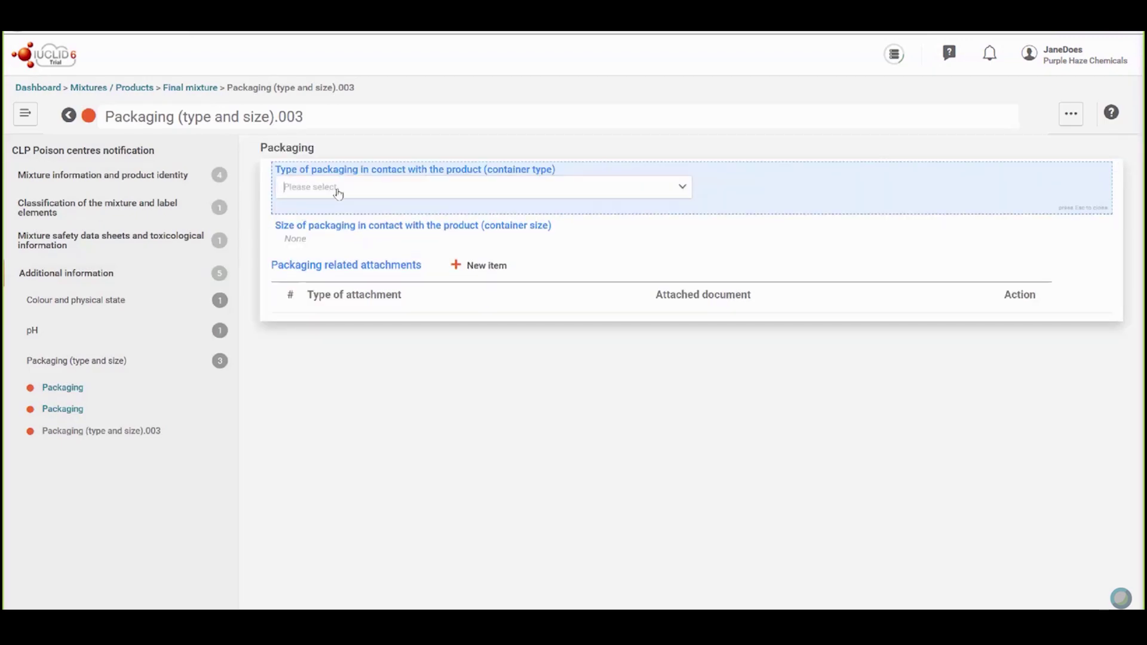
click(338, 191)
text(ba)
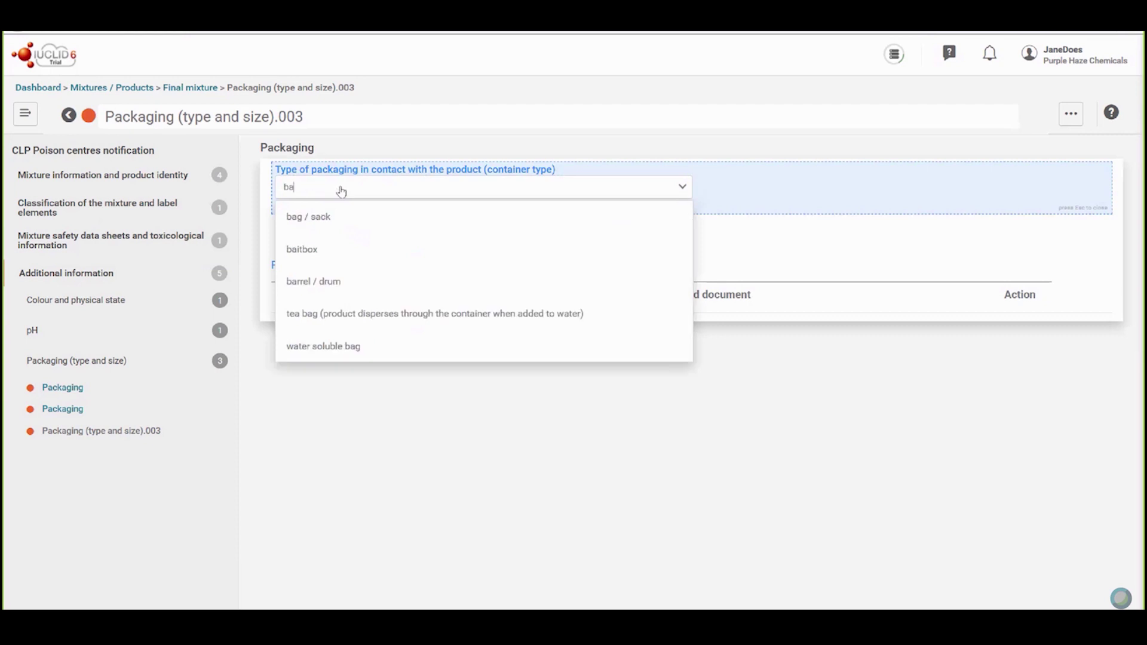
text(rr)
click(333, 217)
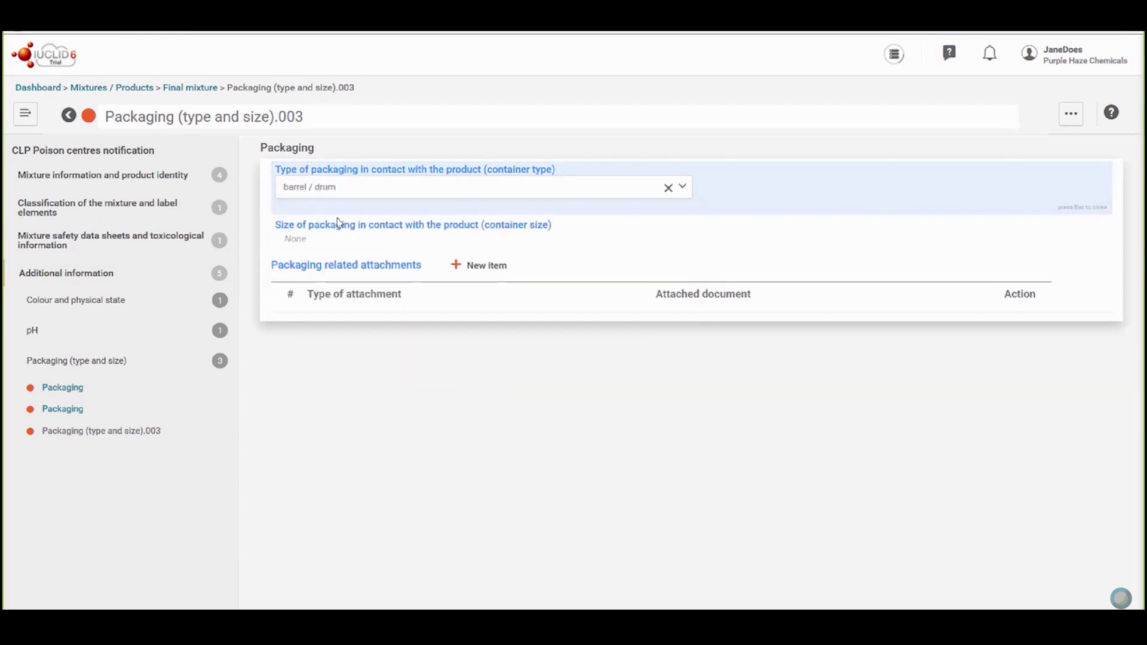
Set the container size to 20 L, save the packaging document and return to the Final mixture overview.
click(338, 226)
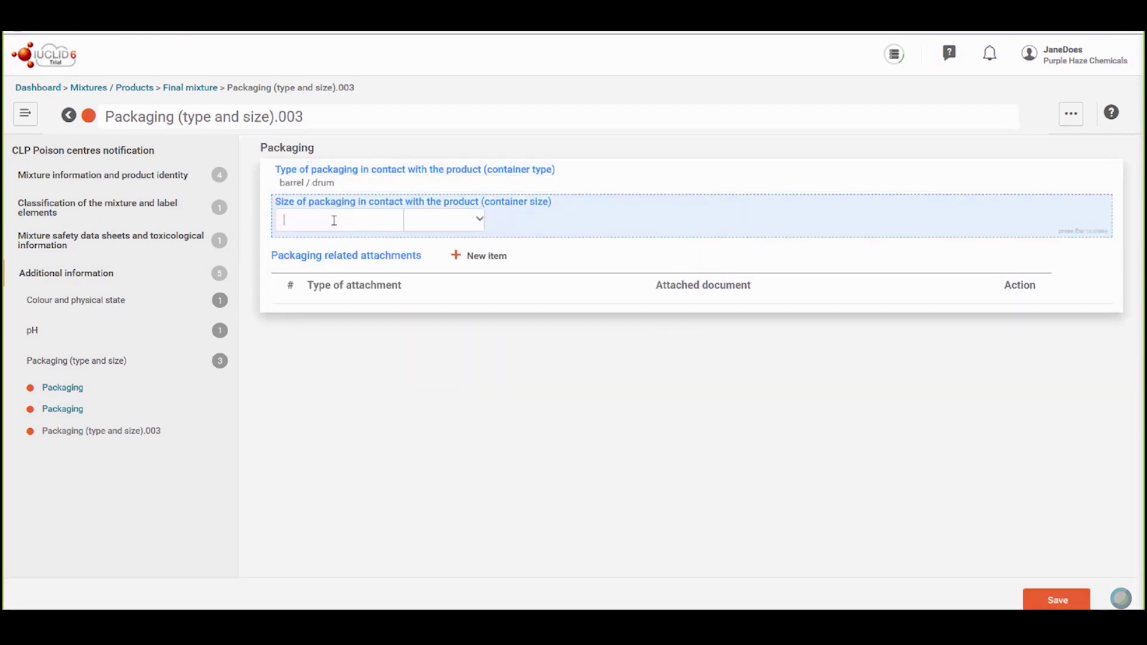
text(20)
click(463, 222)
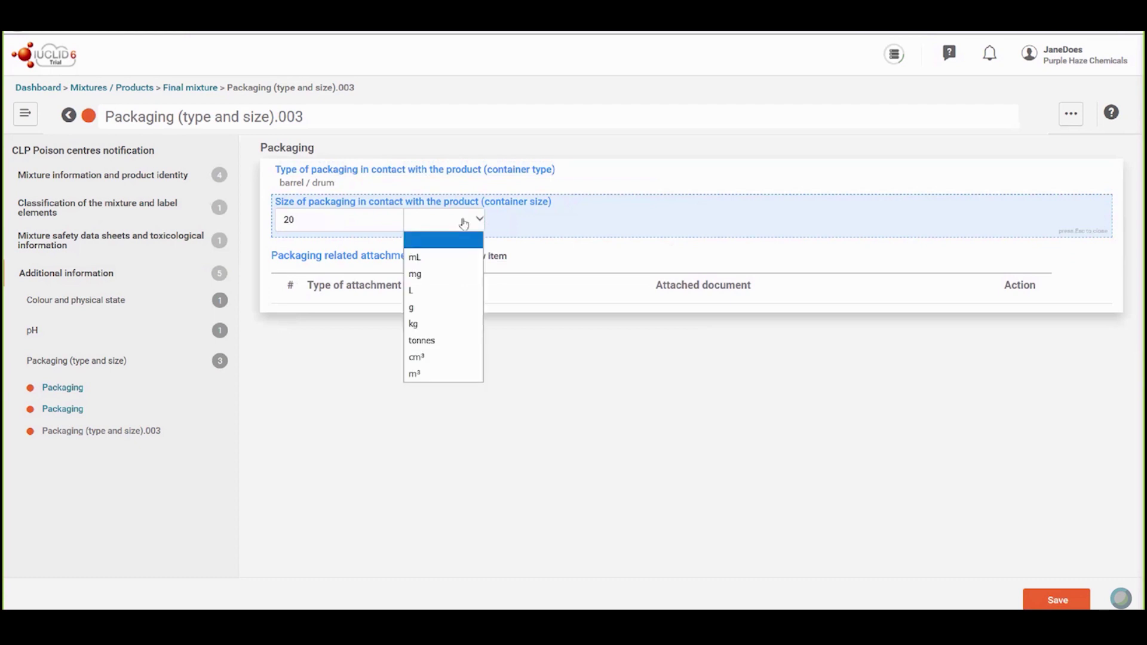
click(439, 291)
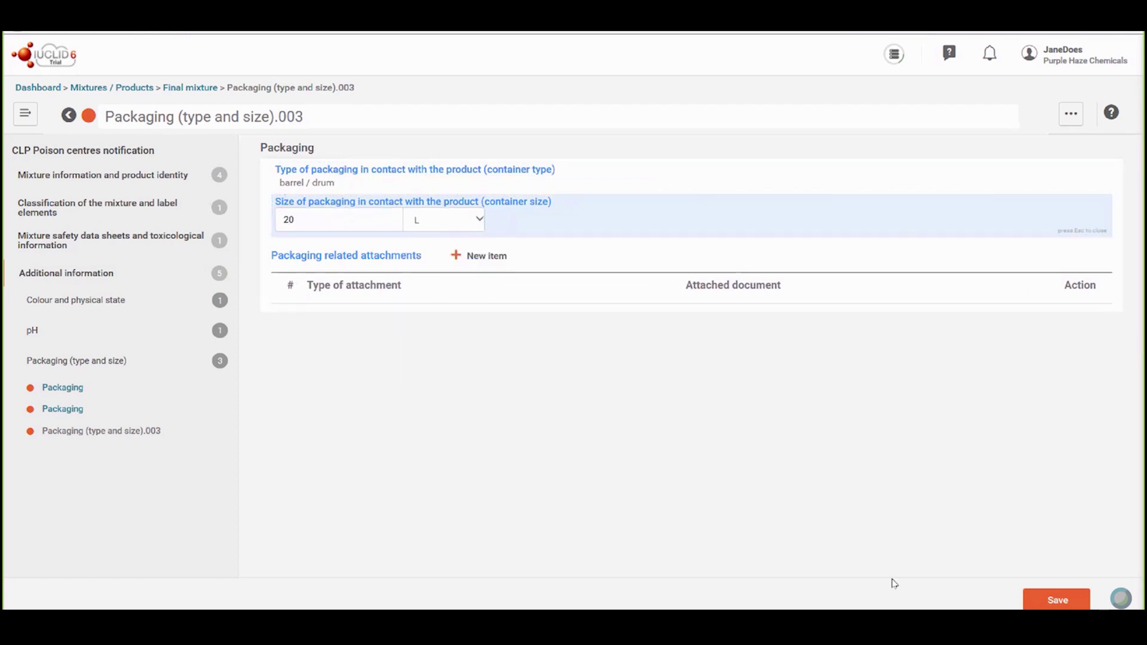
click(1056, 600)
click(70, 117)
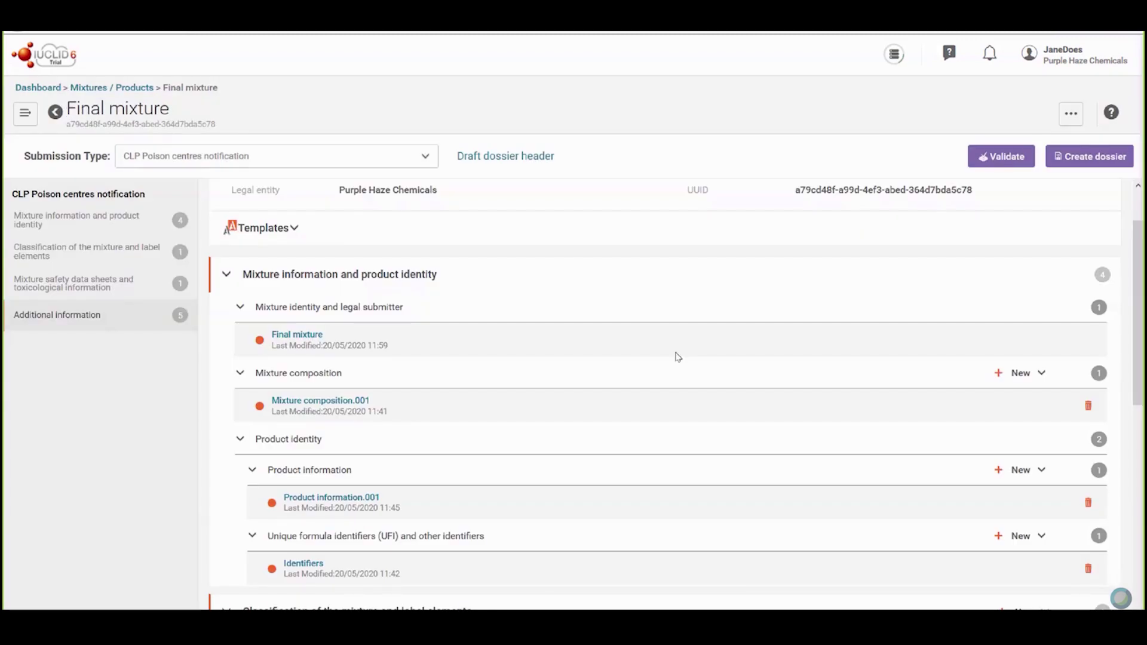
Validate Final mixture with the updated dossier header and close the validation assistant report.
click(994, 160)
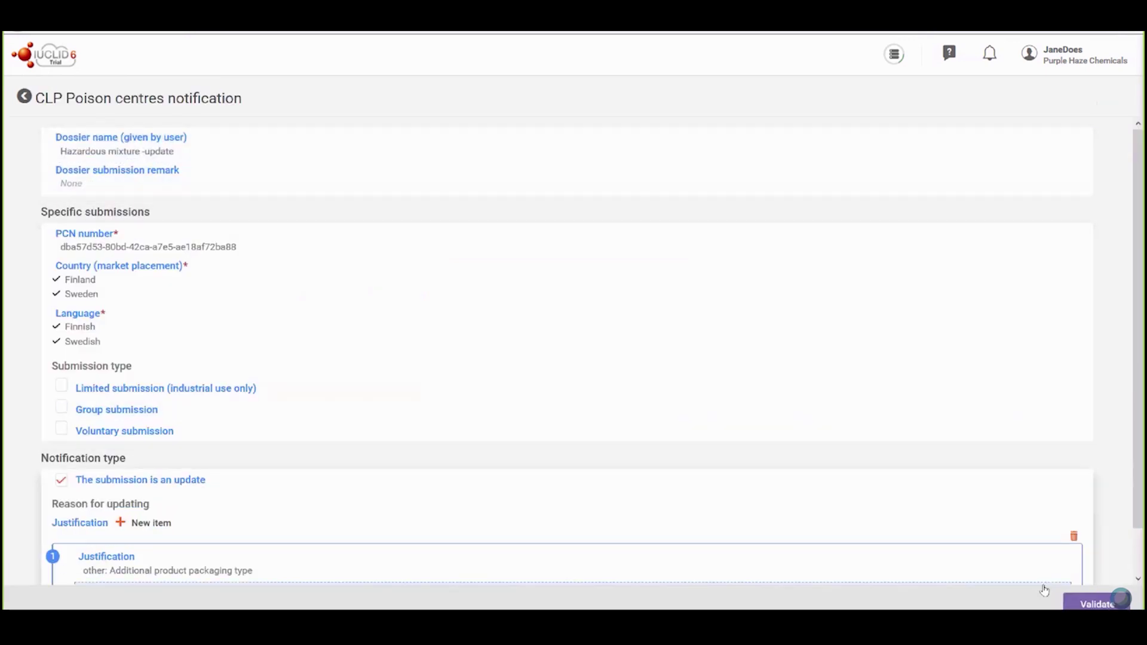
click(1095, 605)
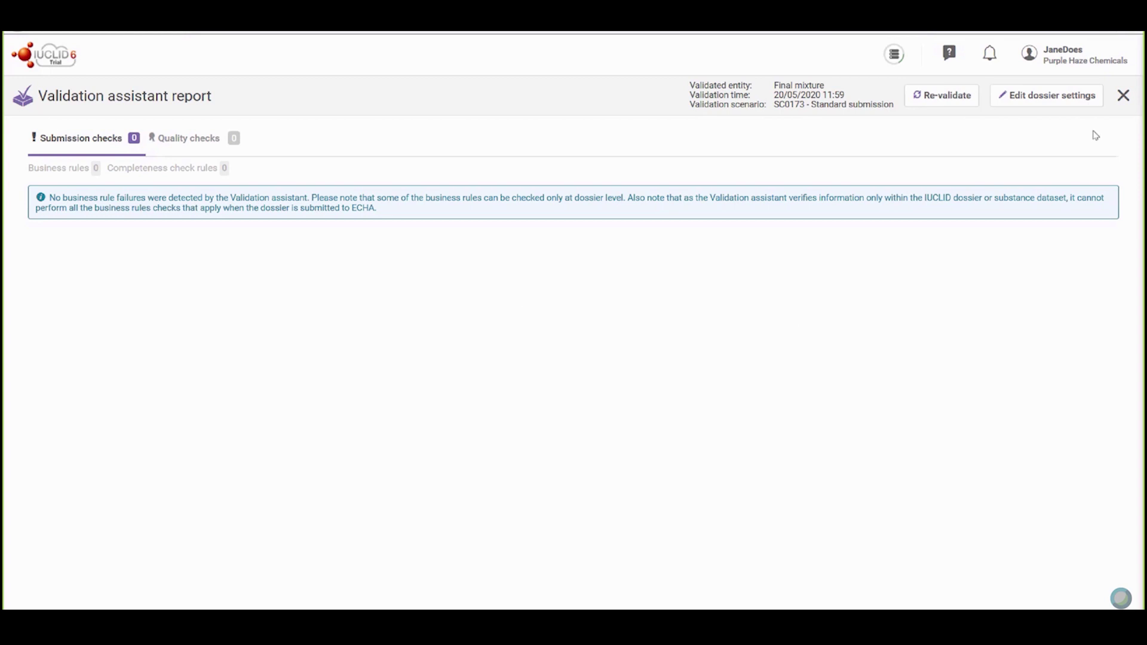
click(1123, 96)
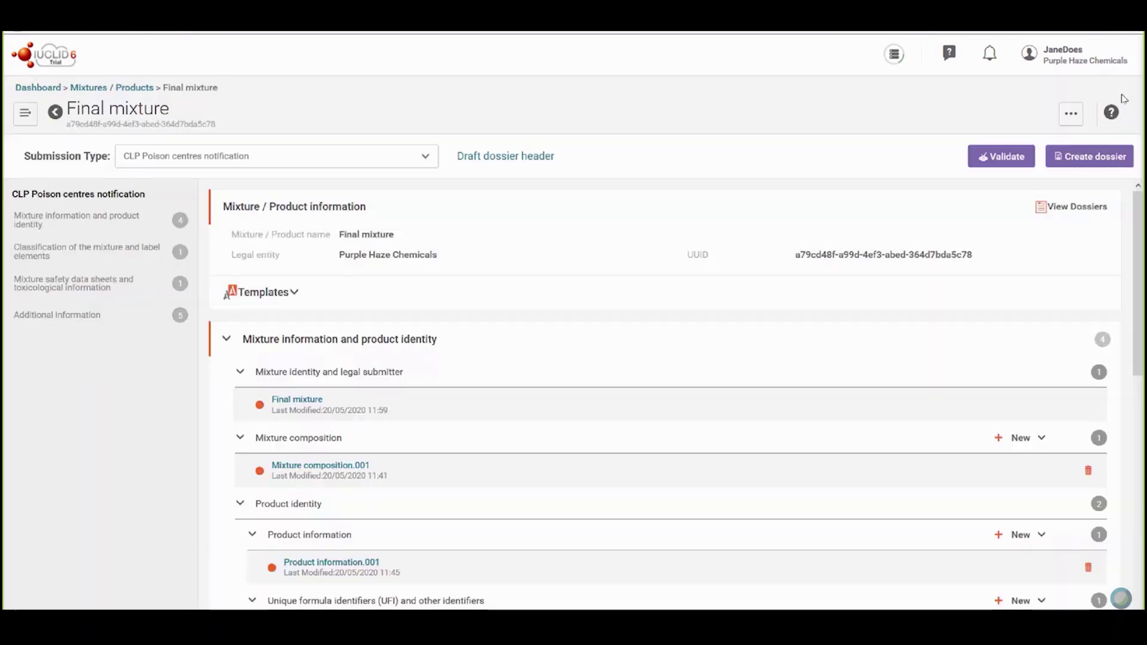
Create the update dossier "Hazardous mixture -update" from Final mixture and open it.
click(1087, 159)
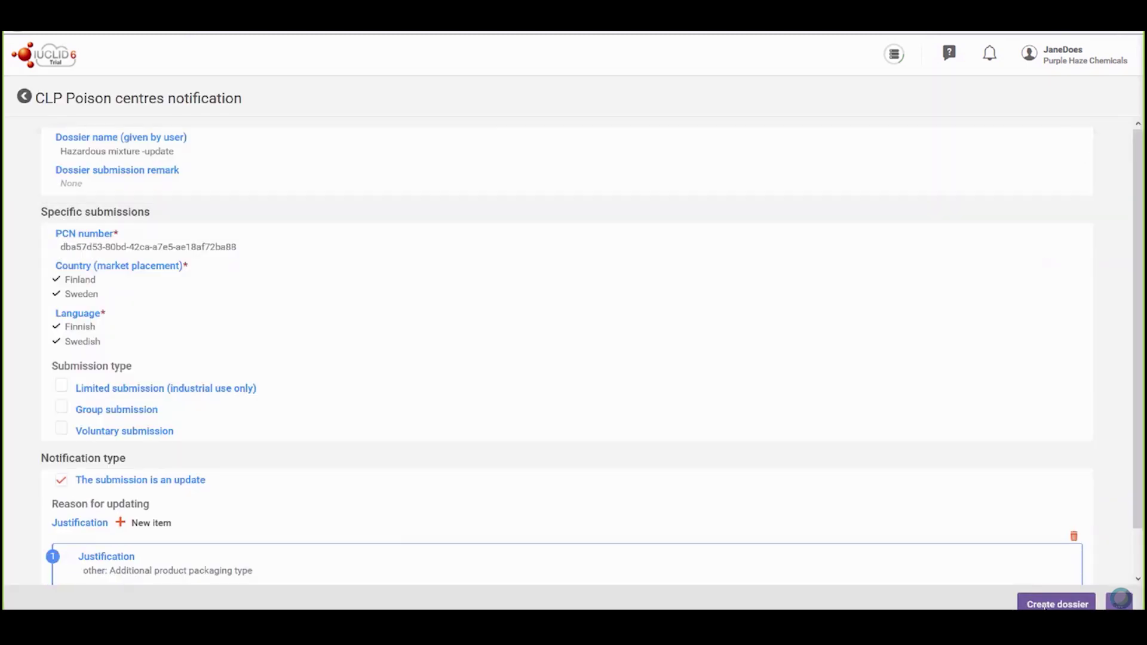
click(1045, 604)
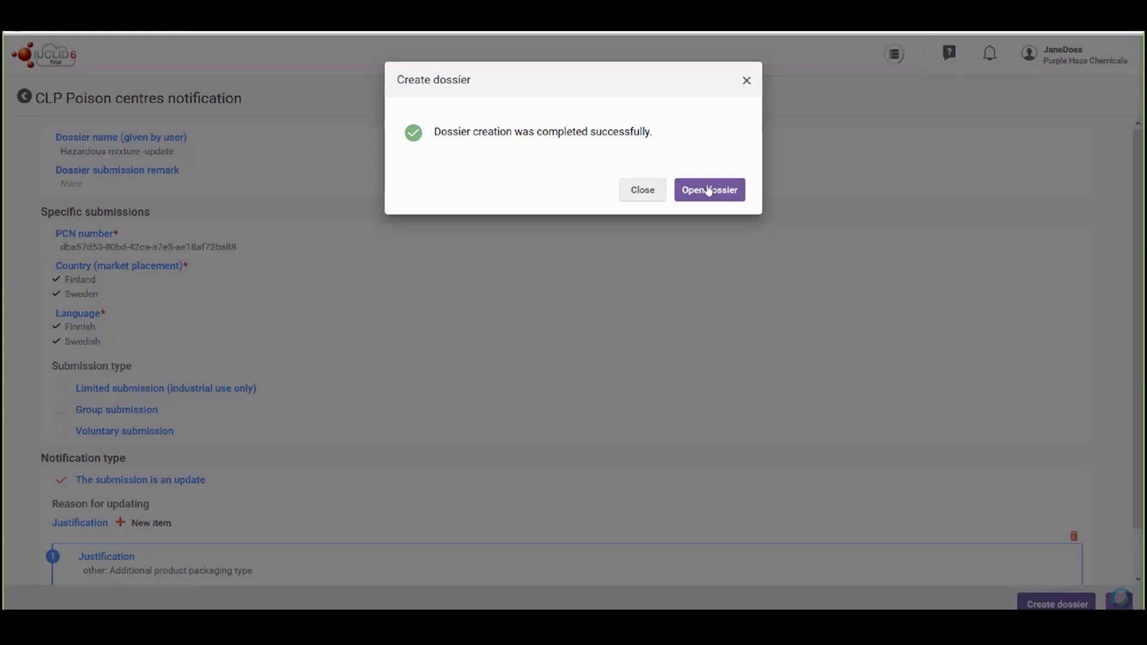
click(708, 190)
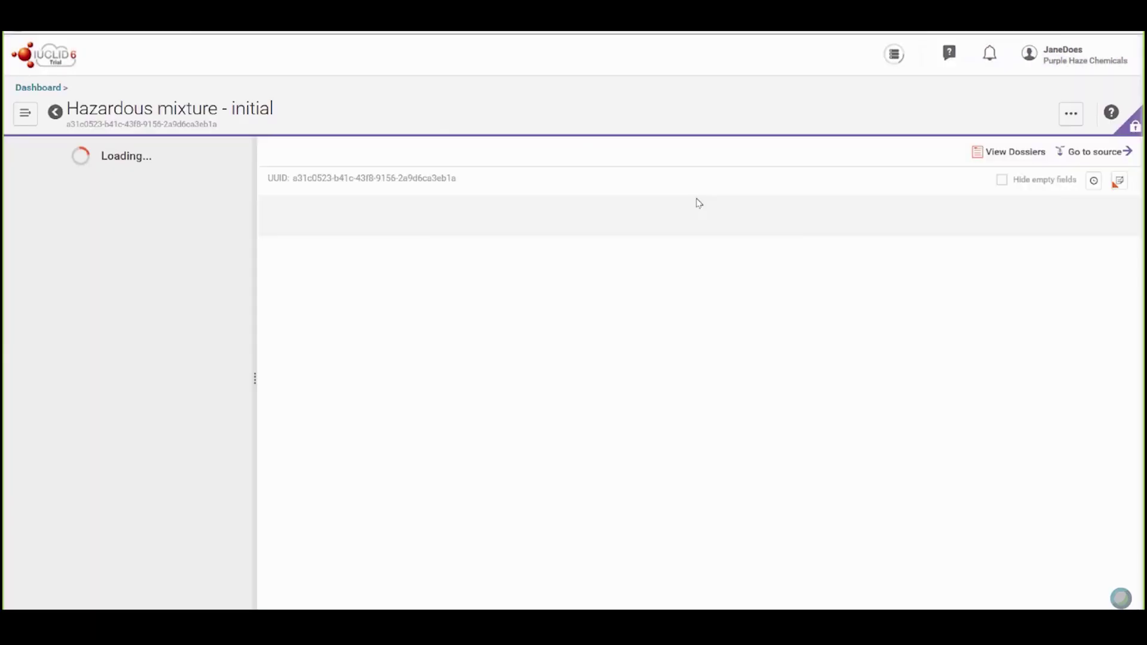